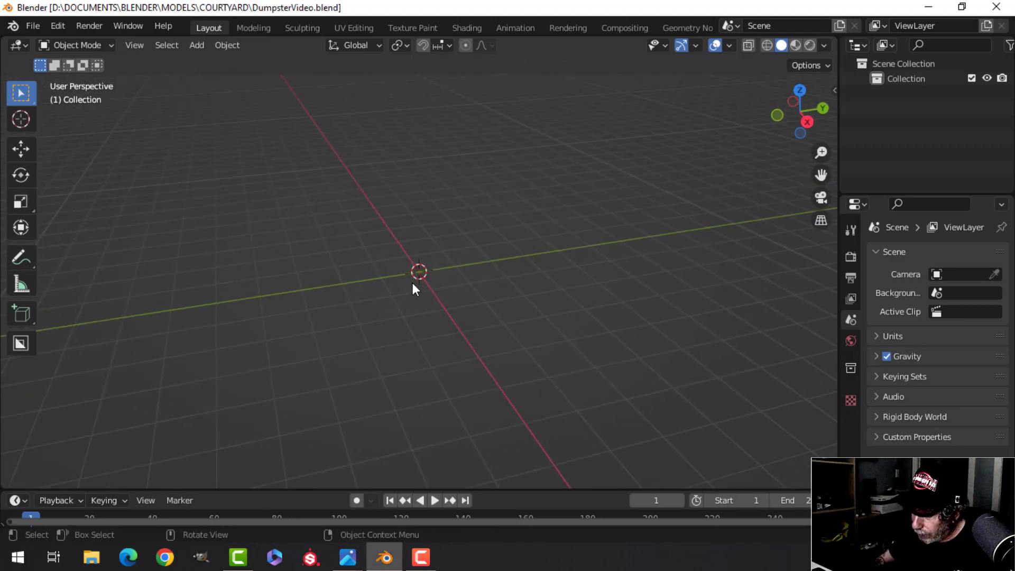
Add a cube at the world origin and move it up 1 m along Z so it sits on the ground.
key("KP_1")
key("shift+a")
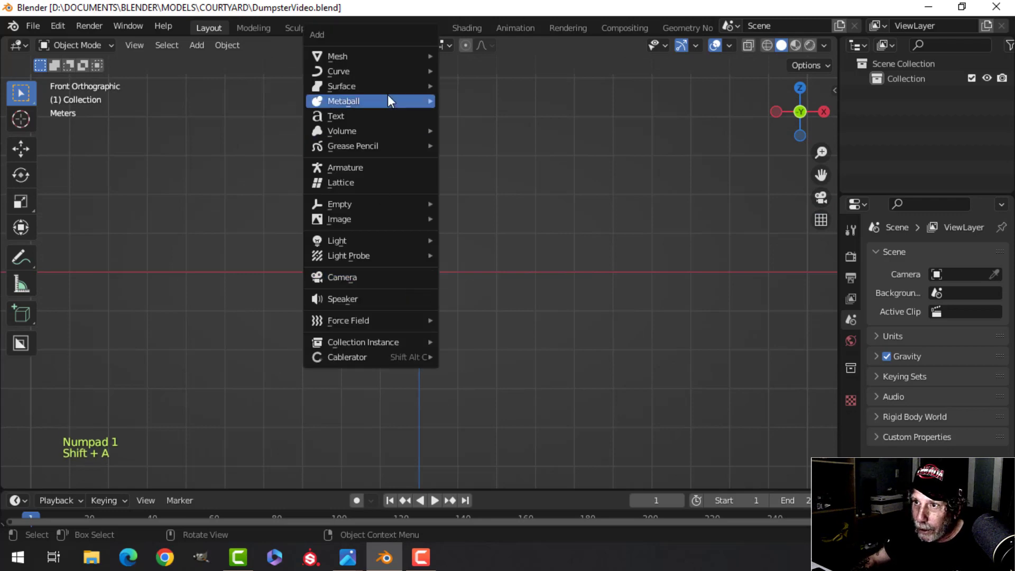
mouse_move(382, 57)
left_click(465, 69)
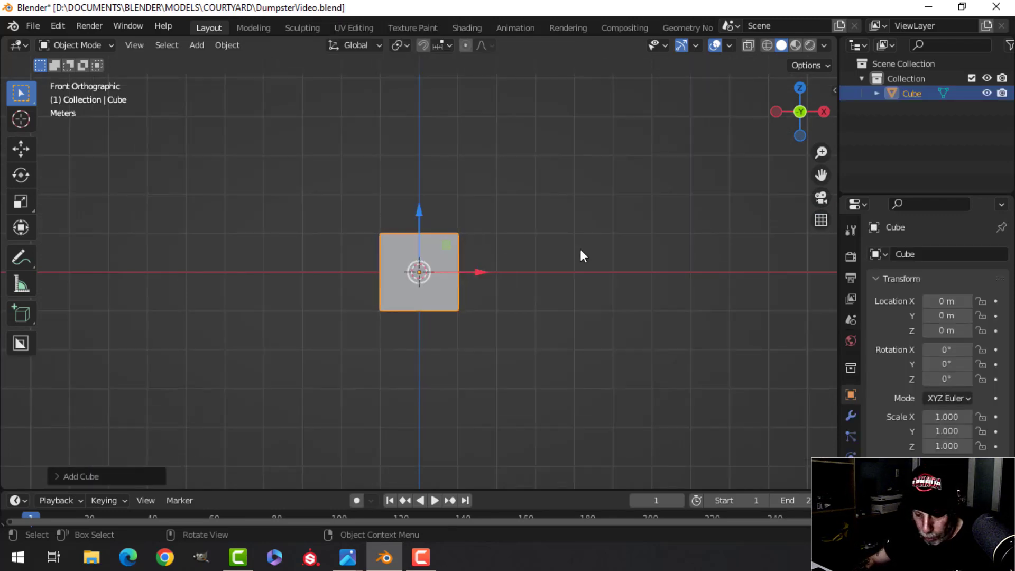
key("n")
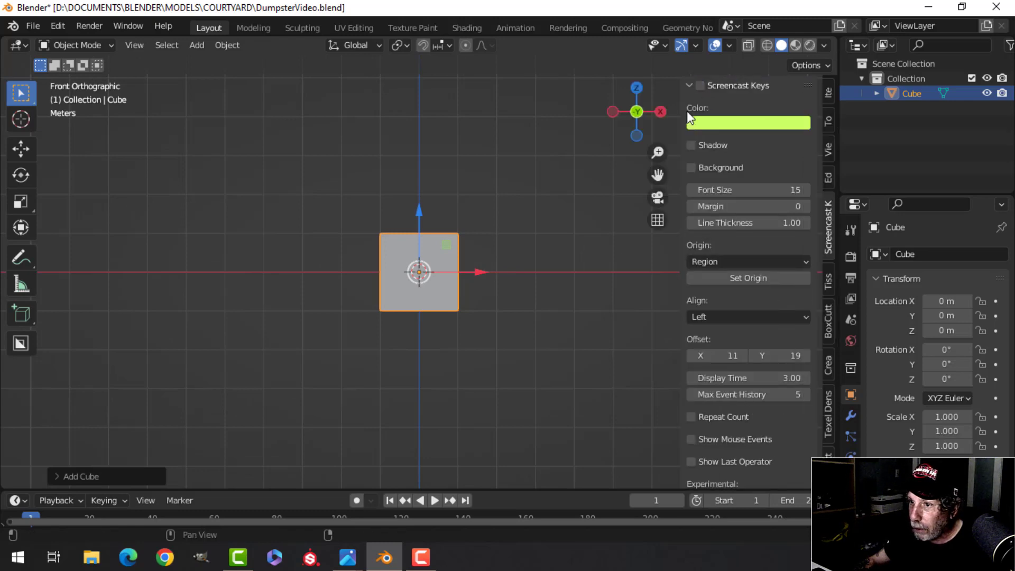
key("n")
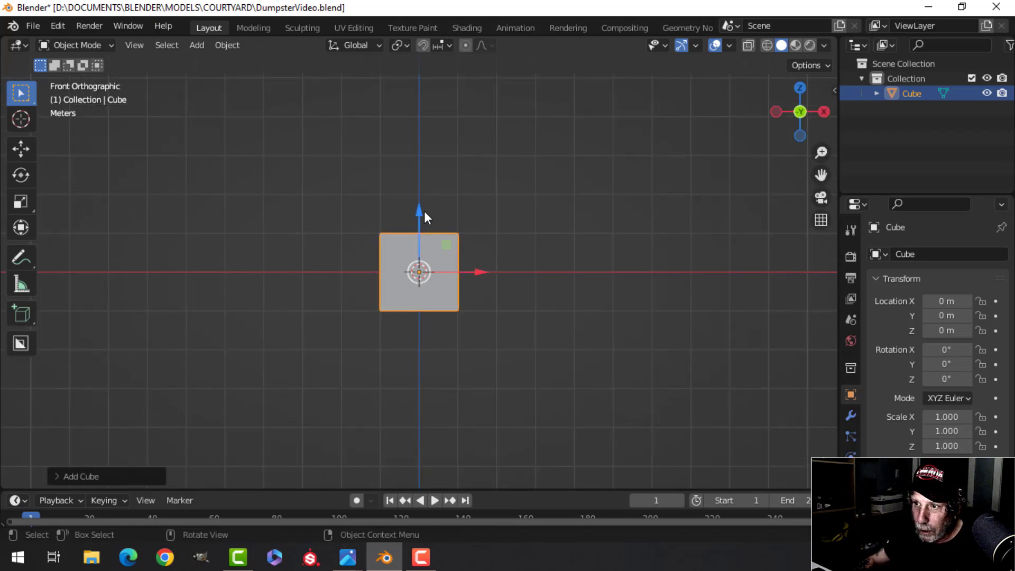
left_click_drag(424, 211, 426, 165)
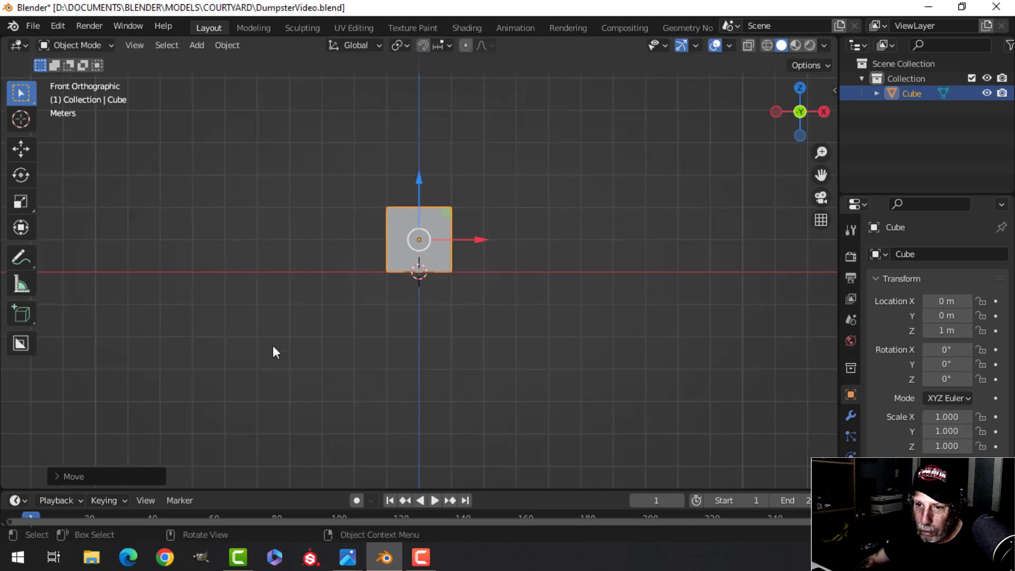
middle_click_drag(273, 345, 295, 331)
middle_click_drag(463, 314, 556, 300)
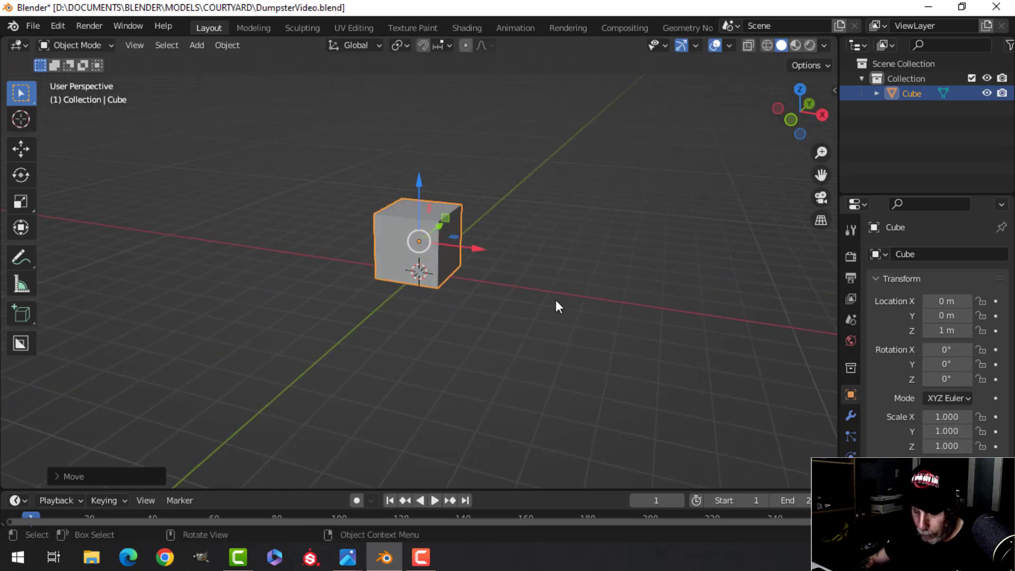
key("n")
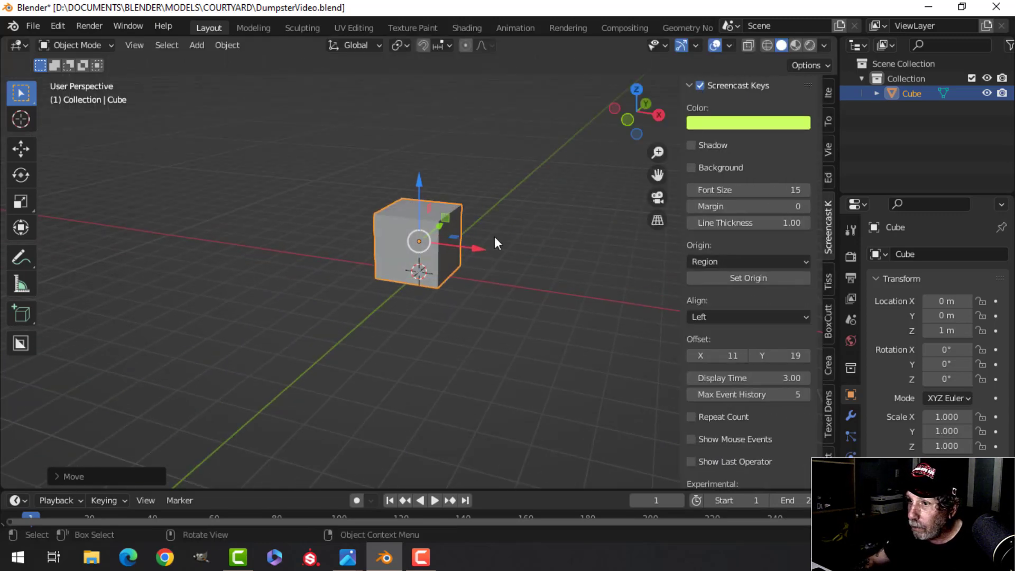
key("n")
middle_click_drag(363, 356, 452, 349)
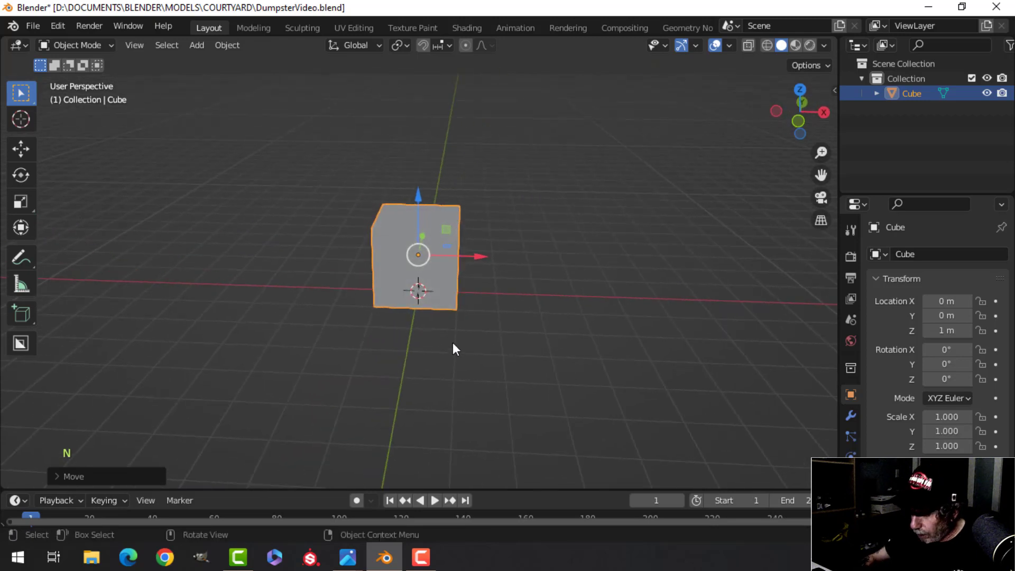
In Edit Mode, scale the whole cube mesh along X to roughly 1.6 times its width.
key("KP_1")
key("Tab")
key("s")
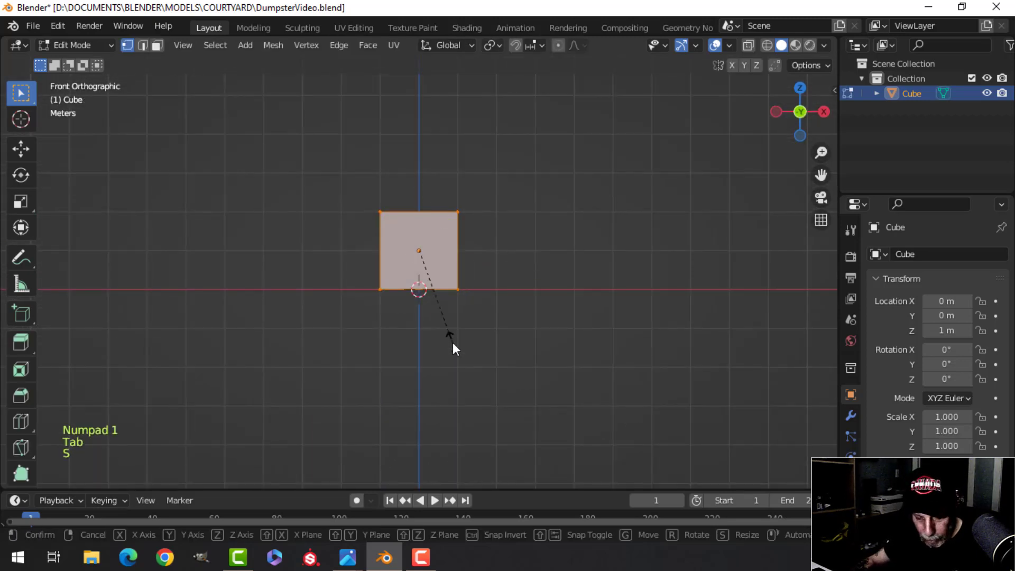
key("x")
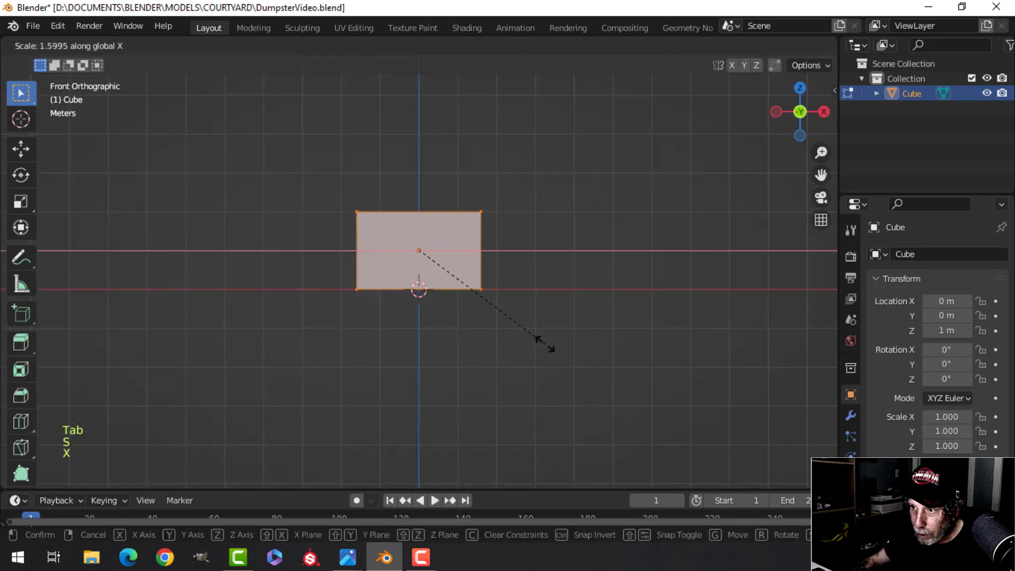
left_click(565, 343)
Delete the top face of the stretched box to leave it open.
middle_click_drag(597, 281, 381, 358)
scroll(385, 353, "up", 2)
middle_click_drag(382, 358, 431, 350)
key("alt+a")
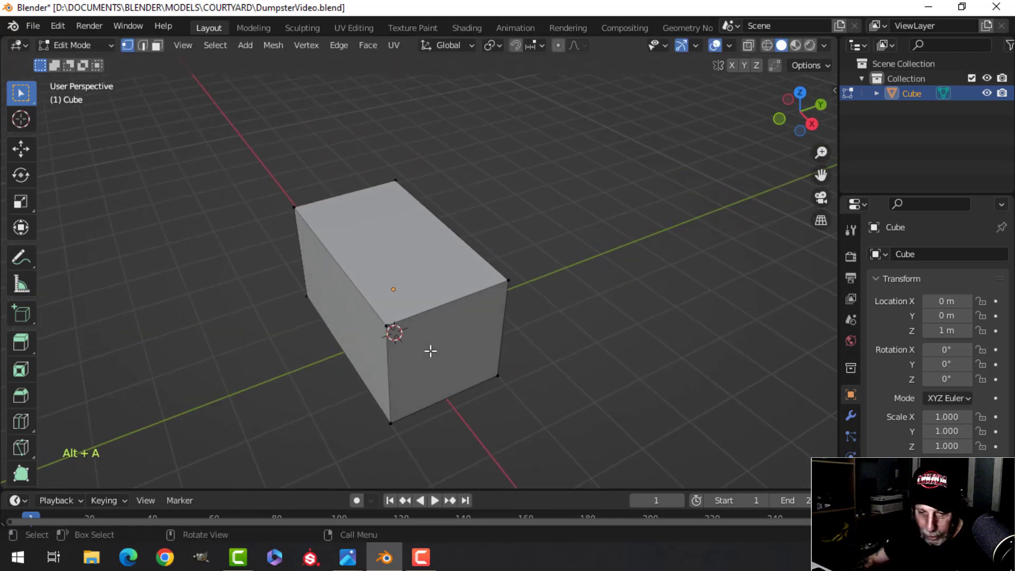
key("3")
left_click(425, 247)
key("x")
left_click(425, 245)
Move the box's bottom face up slightly along Z to make the container shallower.
middle_click_drag(428, 301, 483, 228)
left_click(476, 330)
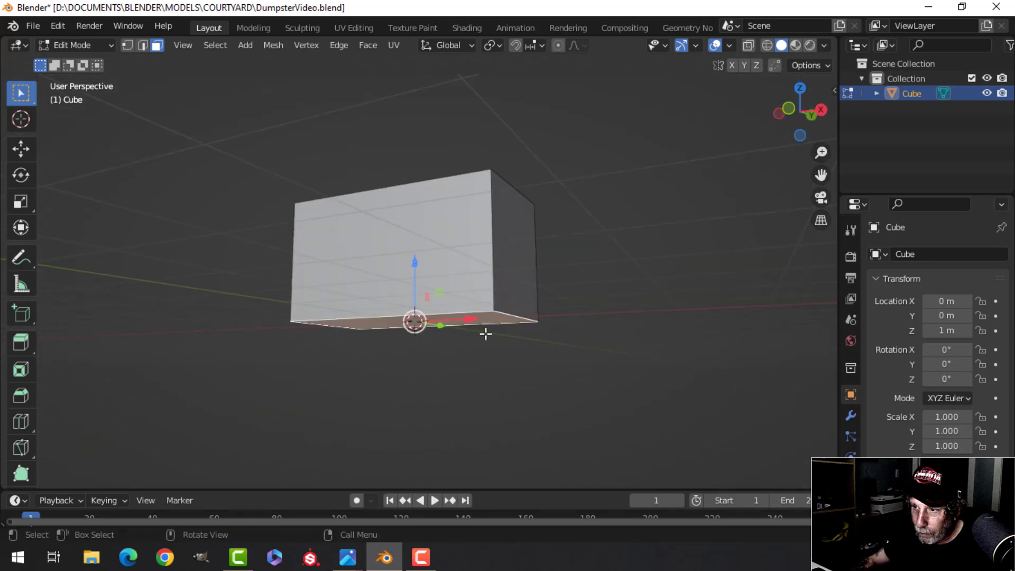
left_click_drag(424, 280, 421, 251)
middle_click_drag(422, 251, 506, 307)
Lower the top edge of the long side facing negative Y along Z so the opening slopes.
key("alt+a")
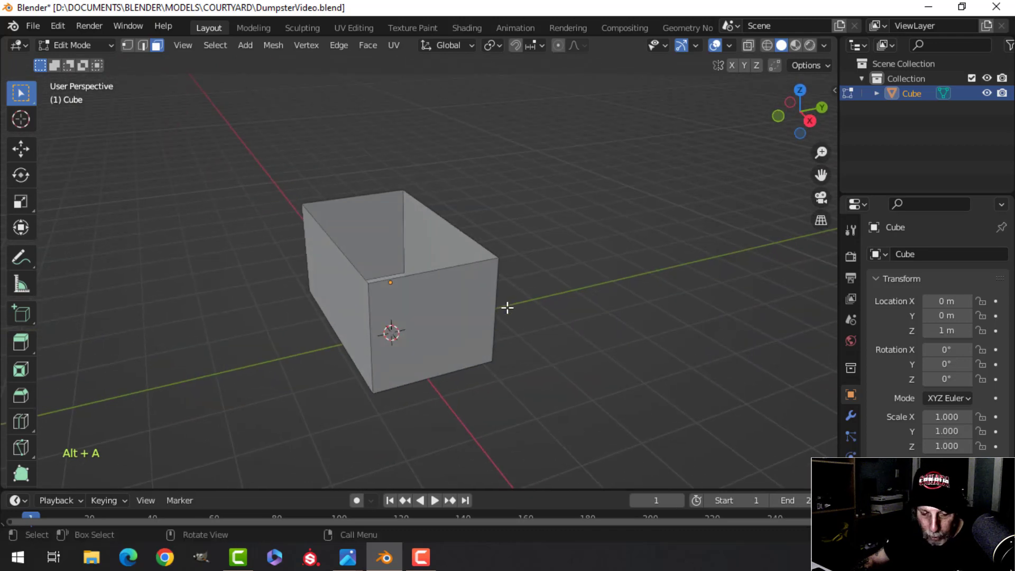
left_click(466, 228, "shift")
middle_click_drag(465, 227, 509, 256)
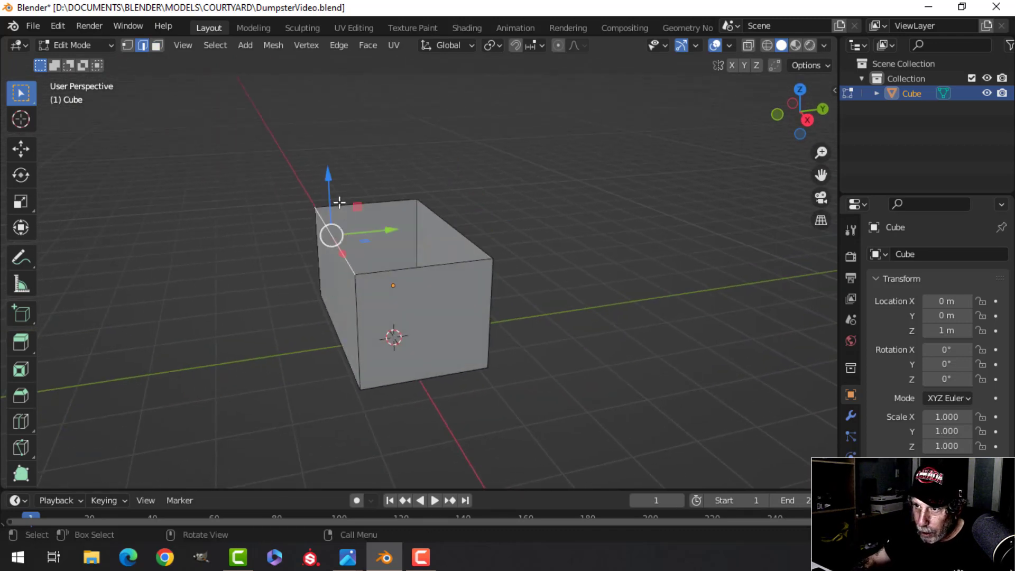
left_click_drag(335, 176, 335, 202)
middle_click_drag(428, 272, 466, 311)
scroll(412, 254, "up", 3)
Extrude all of the box's faces and shrink the extrusion inward about 0.06 m to give the walls thickness.
key("alt+a")
key("a")
scroll(465, 312, "up", 2)
middle_click_drag(465, 312, 437, 293, "shift")
scroll(423, 286, "down", 1)
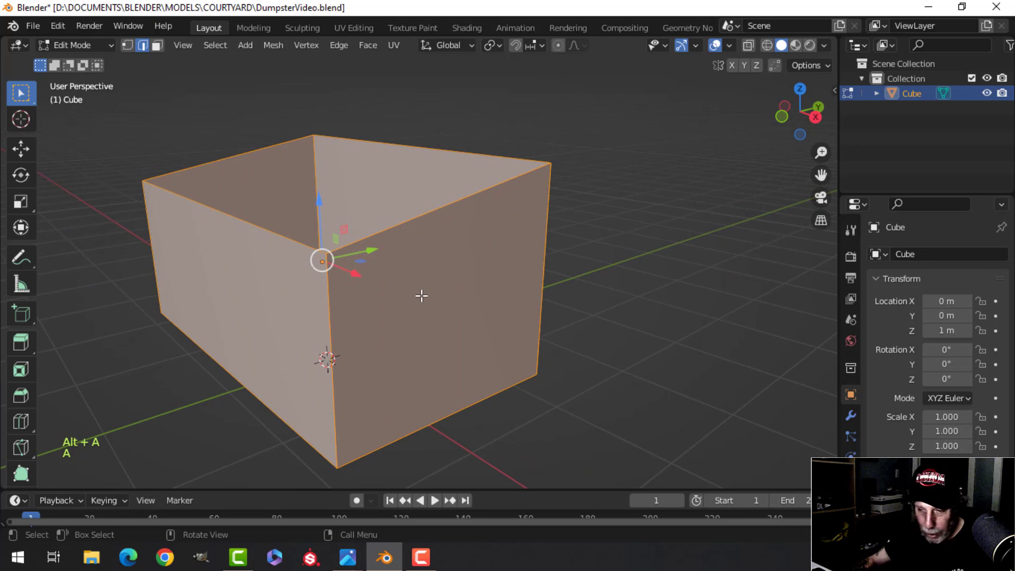
key("e")
key("alt+s")
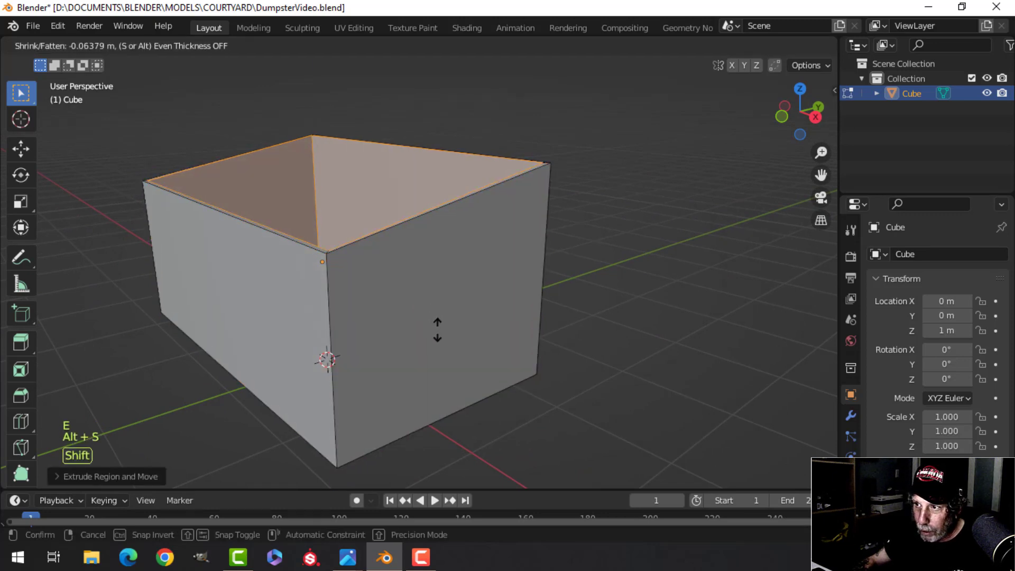
left_click(439, 331, "shift")
Add a horizontal loop cut around the outer walls and slide it up close to the top rim.
middle_click_drag(419, 324, 370, 280)
scroll(402, 323, "up", 1)
key("alt+a")
scroll(396, 312, "up", 1)
scroll(383, 287, "down", 2)
key("ctrl+r")
left_click(295, 220)
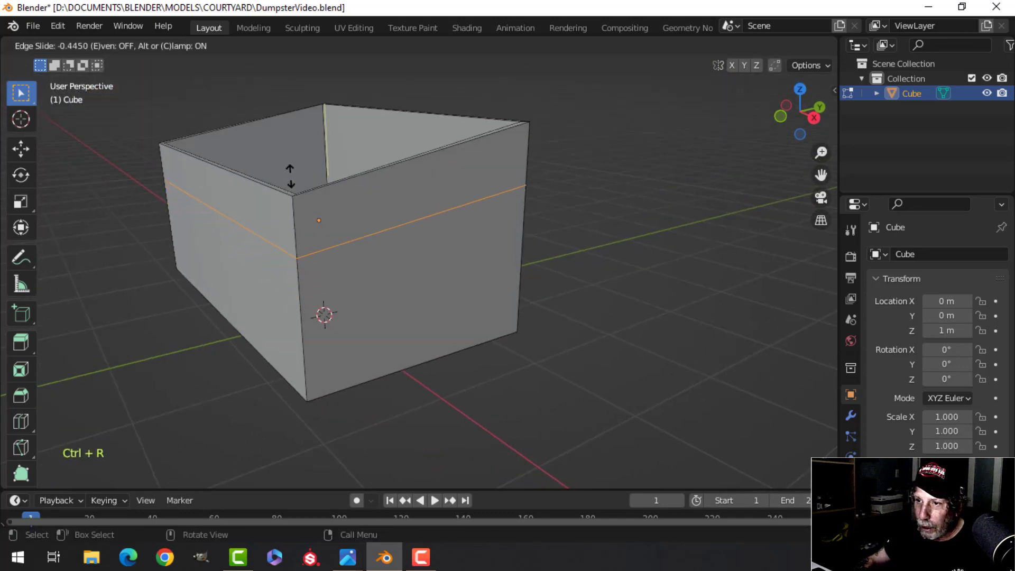
left_click(282, 136)
middle_click_drag(285, 135, 409, 260)
Extrude the outer face band below the rim and offset it outward about 0.02 m to form a protruding lip.
key("KP_3")
scroll(389, 147, "up", 3)
middle_click_drag(357, 240, 410, 255)
scroll(415, 263, "down", 3)
scroll(397, 241, "up", 3)
key("alt+a")
left_click(320, 202, "alt+shift")
scroll(392, 256, "down", 3)
key("e")
right_click(410, 255)
key("alt+s")
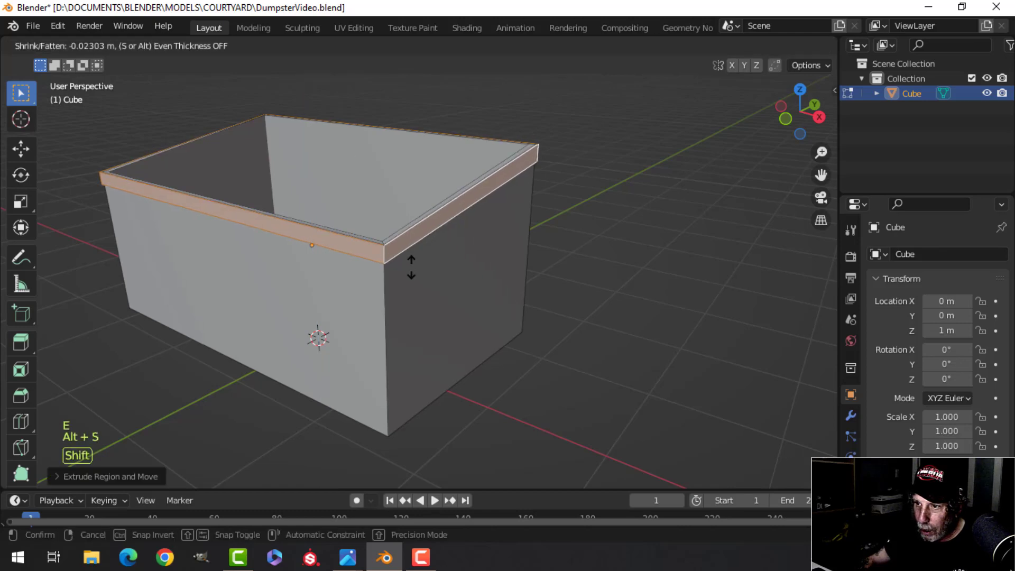
left_click(424, 290)
Dissolve the extra edge loop running along the middle of the lip's top surface.
scroll(437, 344, "up", 4)
mouse_move(424, 290)
middle_mouse_down()
mouse_move(437, 344)
mouse_move(442, 297)
middle_mouse_up()
key("alt+a")
middle_click_drag(431, 360, 428, 333, "shift")
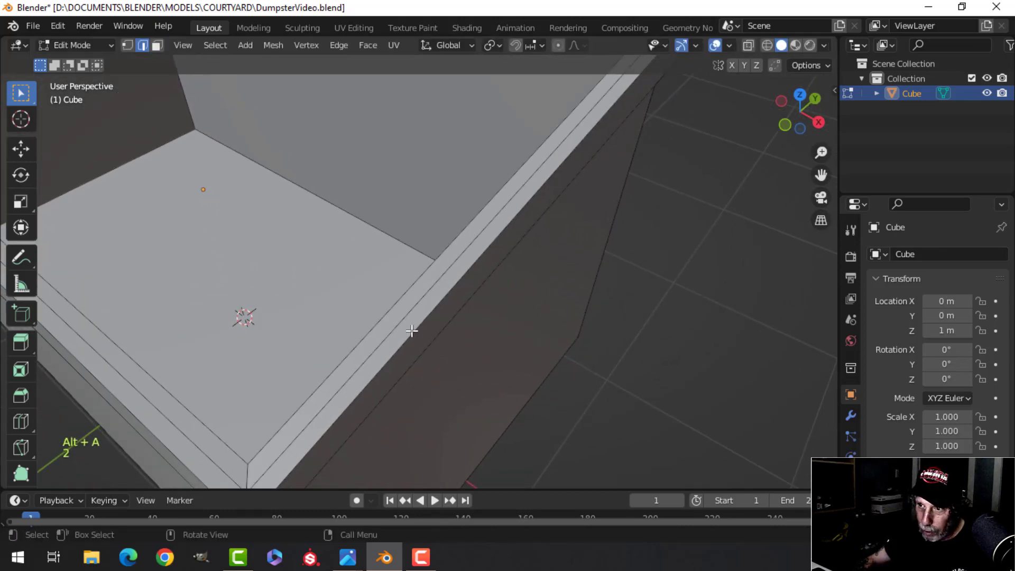
scroll(408, 332, "down", 3)
key("x")
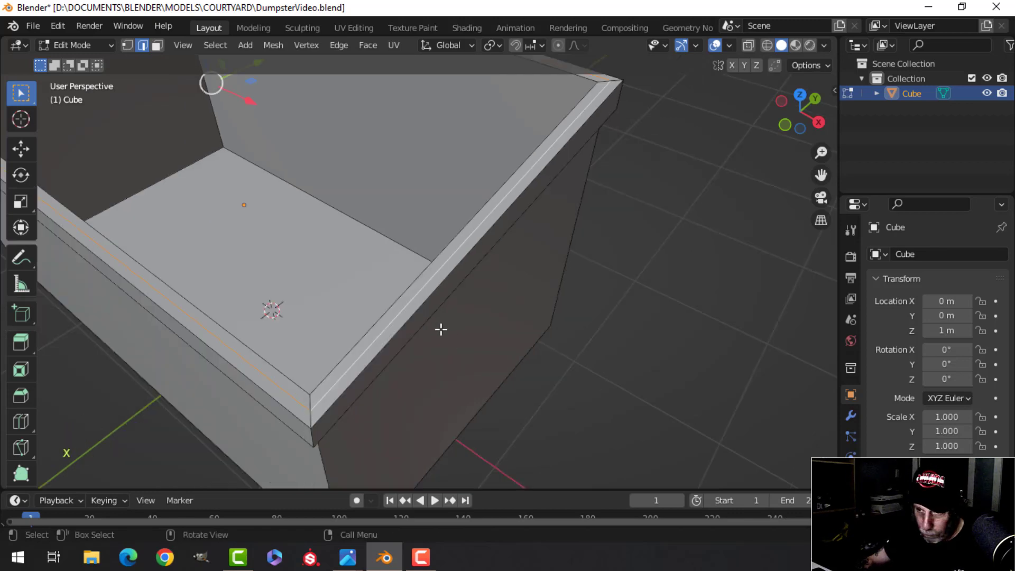
key("x")
left_click(410, 398)
scroll(415, 376, "up", 5)
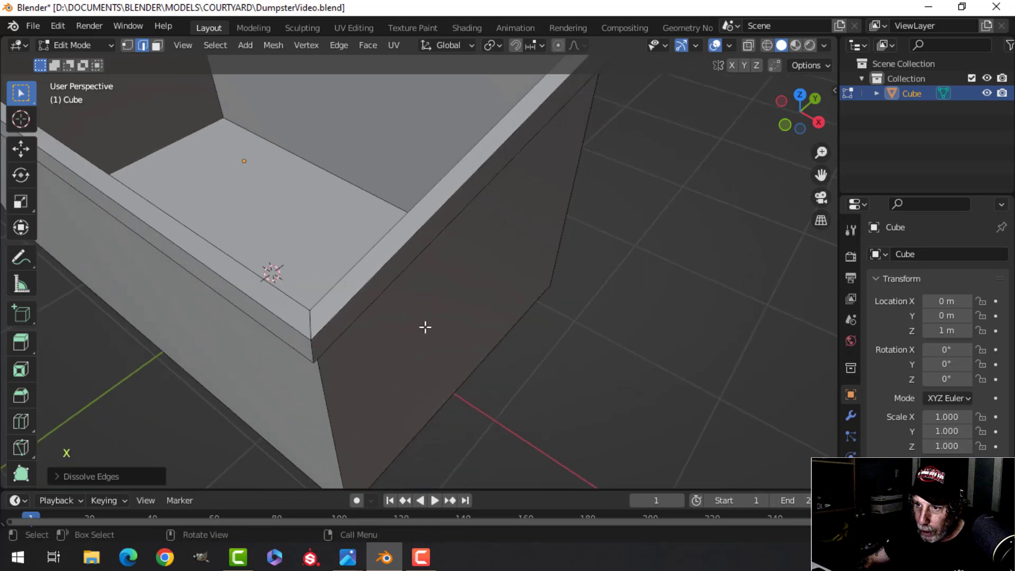
key("alt+a")
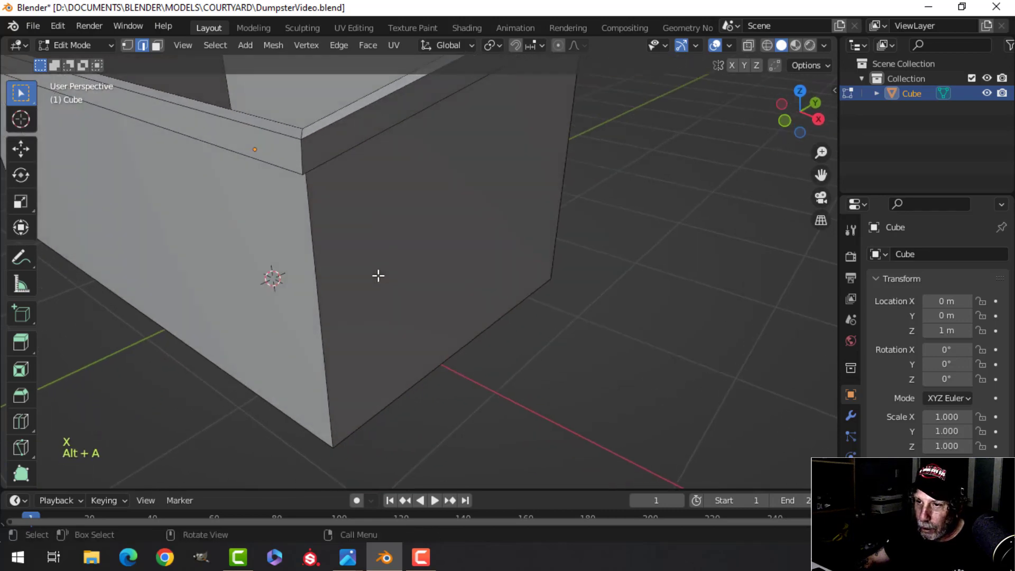
Bevel the container's four vertical corner edges with two segments and a width of about 0.024 m.
scroll(378, 276, "down", 3)
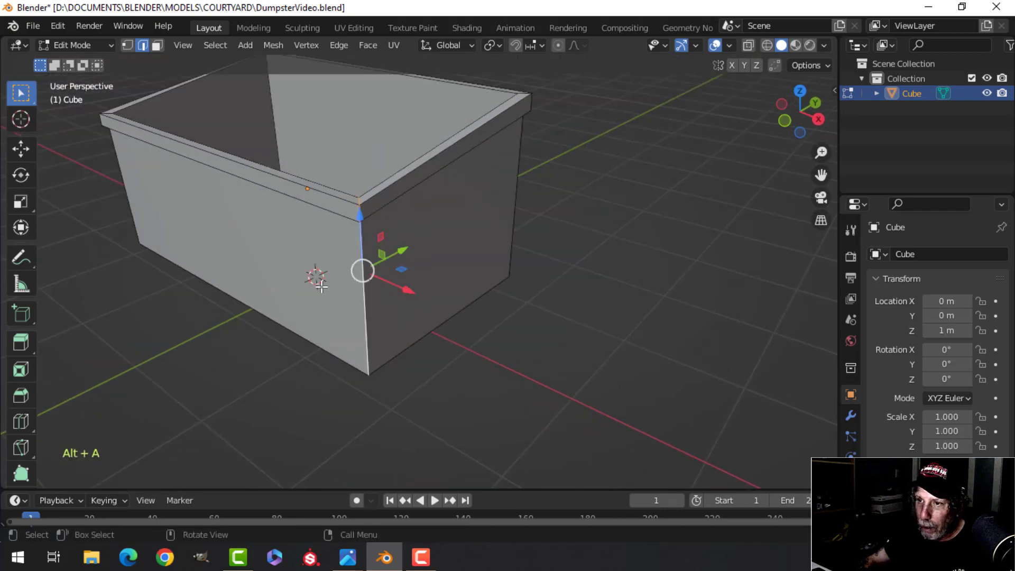
middle_click_drag(321, 286, 402, 244)
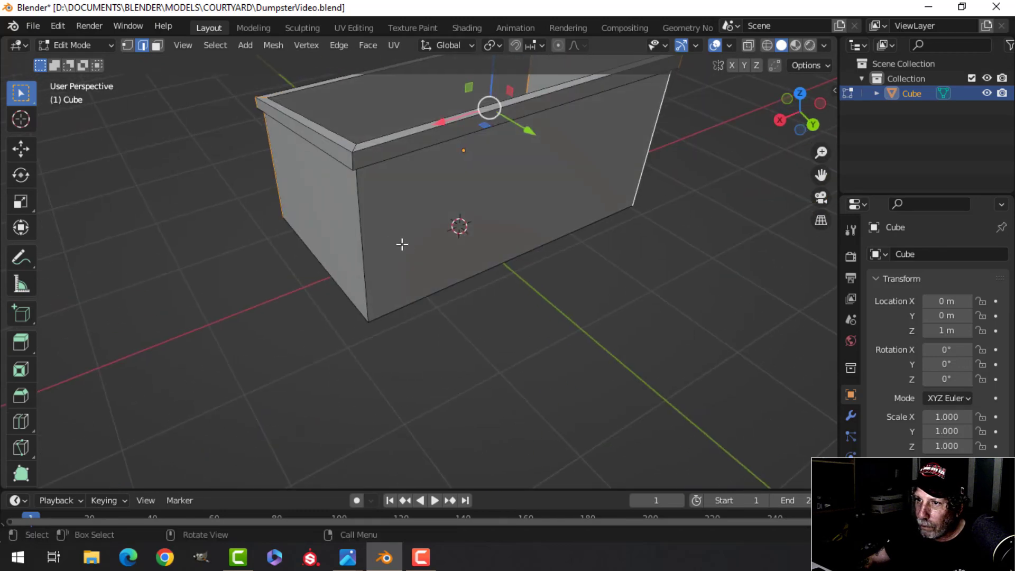
left_click(357, 207, "alt+shift")
middle_click_drag(357, 206, 412, 295)
scroll(412, 294, "up", 2)
key("ctrl+b")
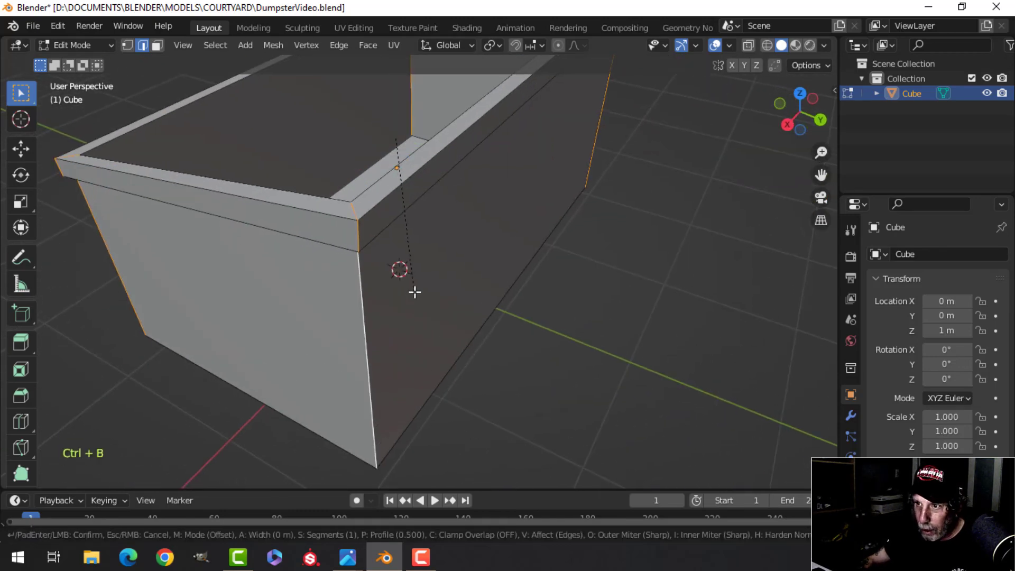
key("shift")
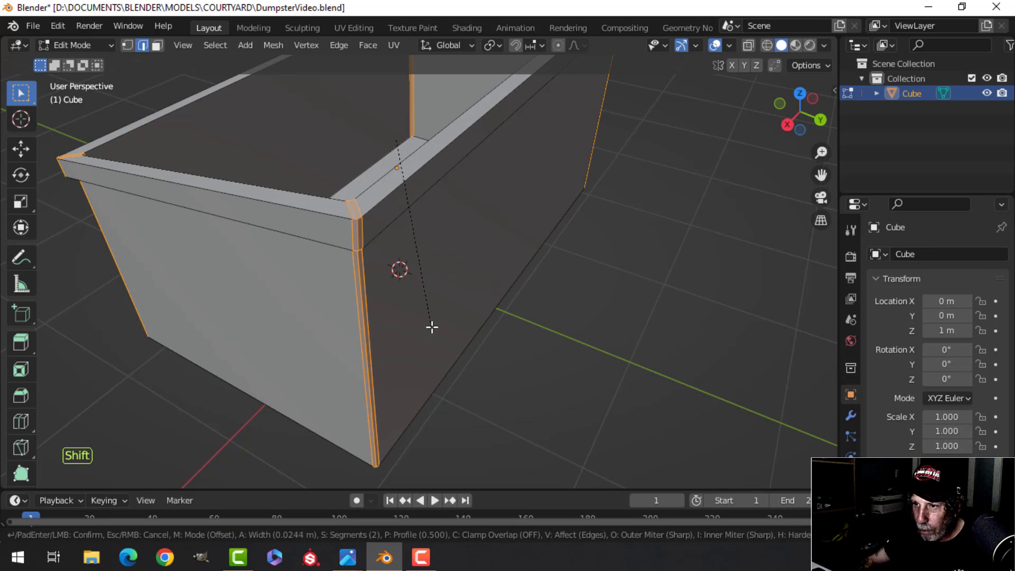
left_click(432, 327)
Bevel the lip's inner, outer and lower edge loops with two segments and a width of about 0.01 m.
key("alt+a")
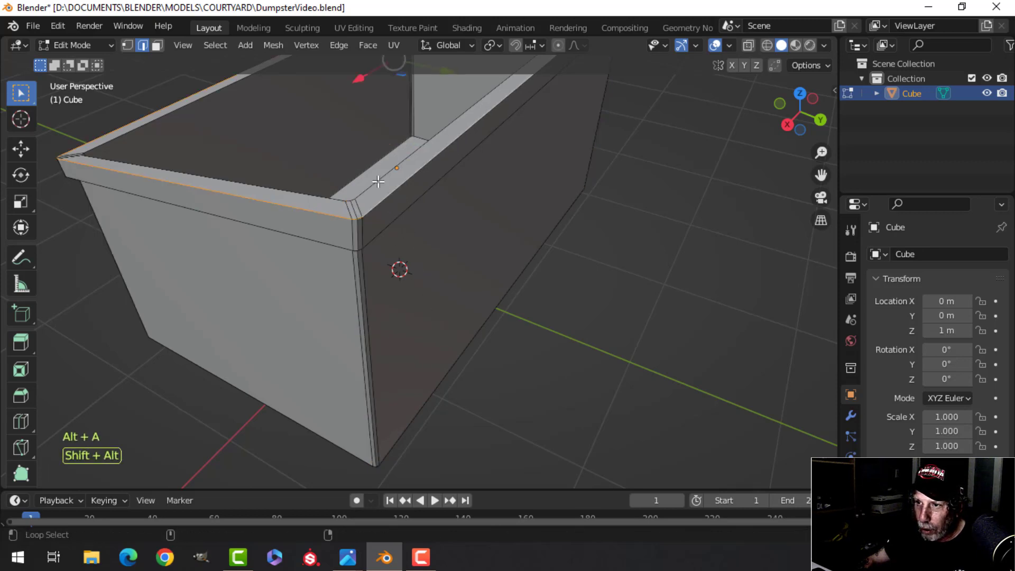
middle_click_drag(432, 233, 399, 294)
scroll(398, 295, "up", 2)
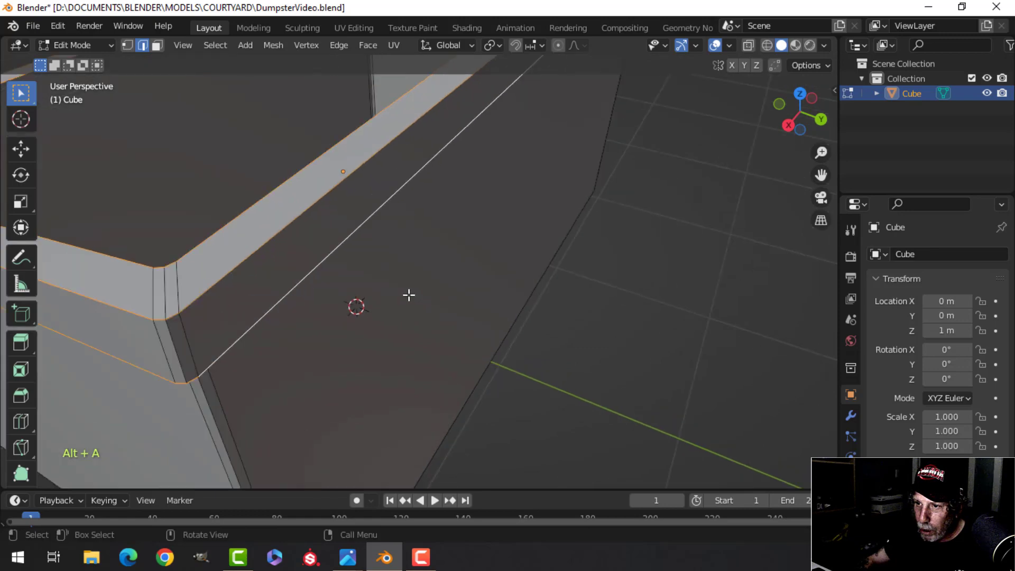
key("ctrl+b")
key("shift")
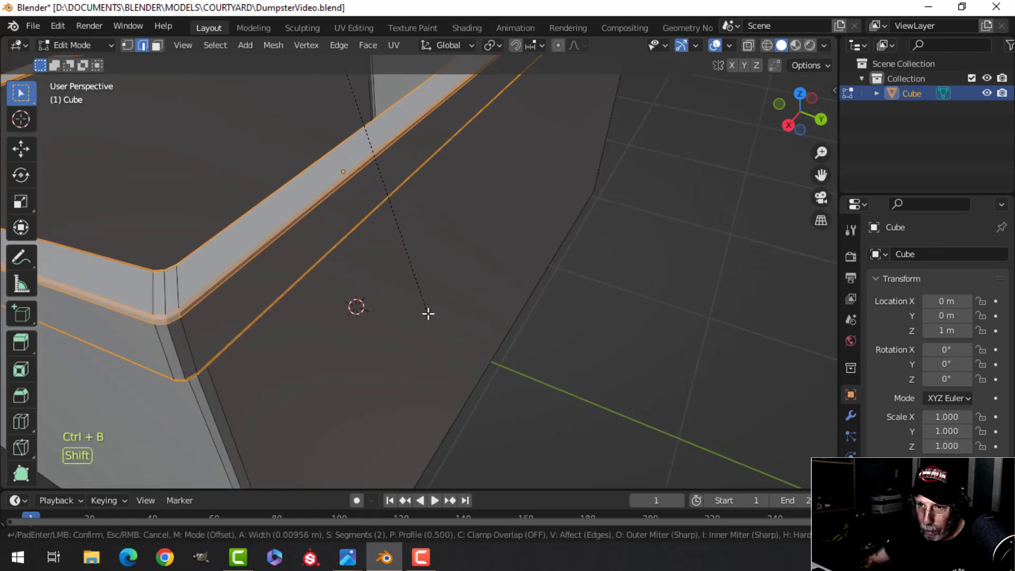
left_click(425, 311)
Bevel the edge loop around the container's underside with a narrow width.
middle_click_drag(426, 310, 311, 276)
key("alt+a")
left_click(283, 288, "alt+shift")
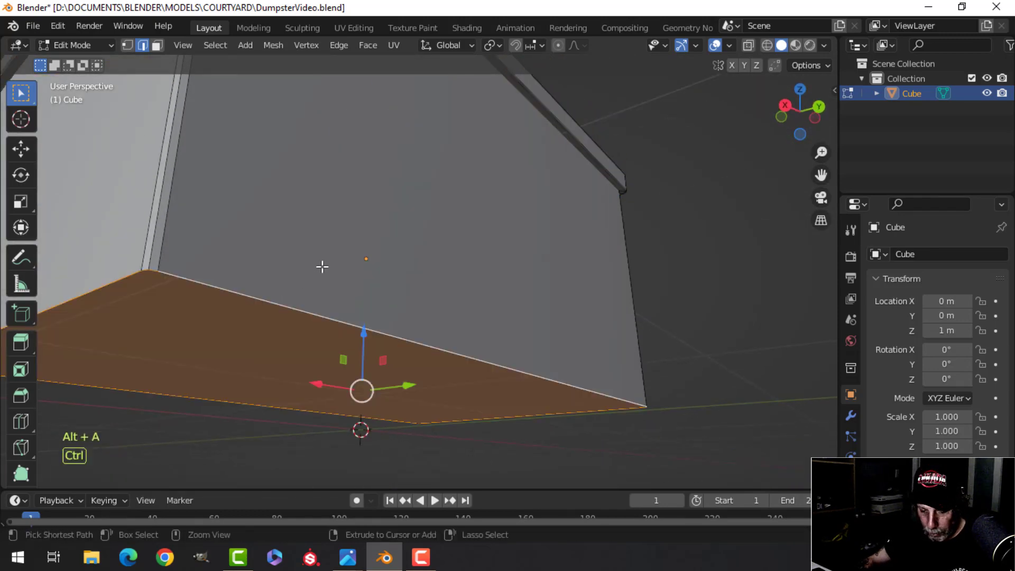
key("ctrl+b")
key("shift")
left_click(328, 232)
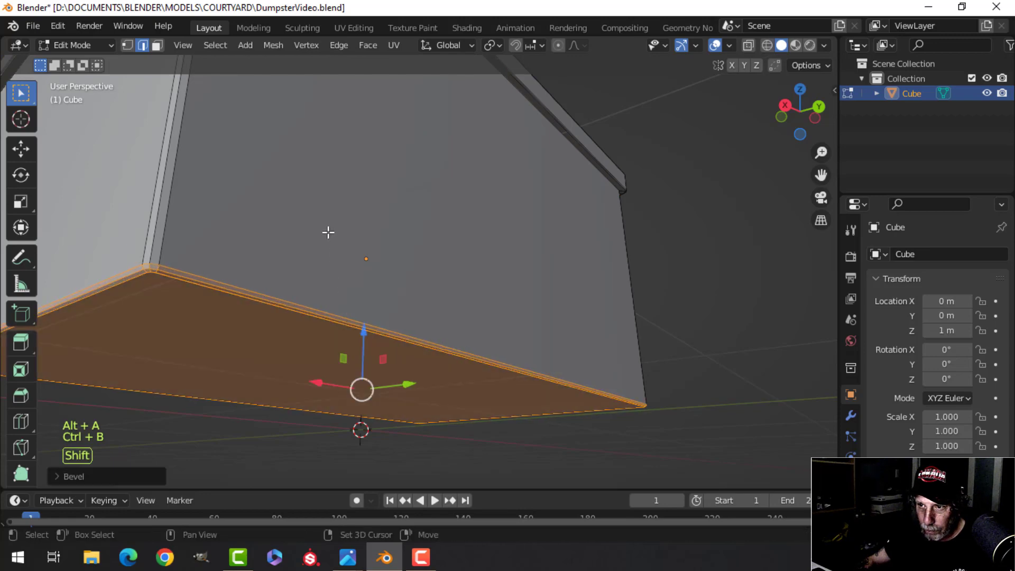
Return to Object Mode and apply smooth shading to the container.
scroll(343, 235, "down", 4)
key("Tab")
middle_click_drag(354, 238, 329, 210)
right_click(321, 174)
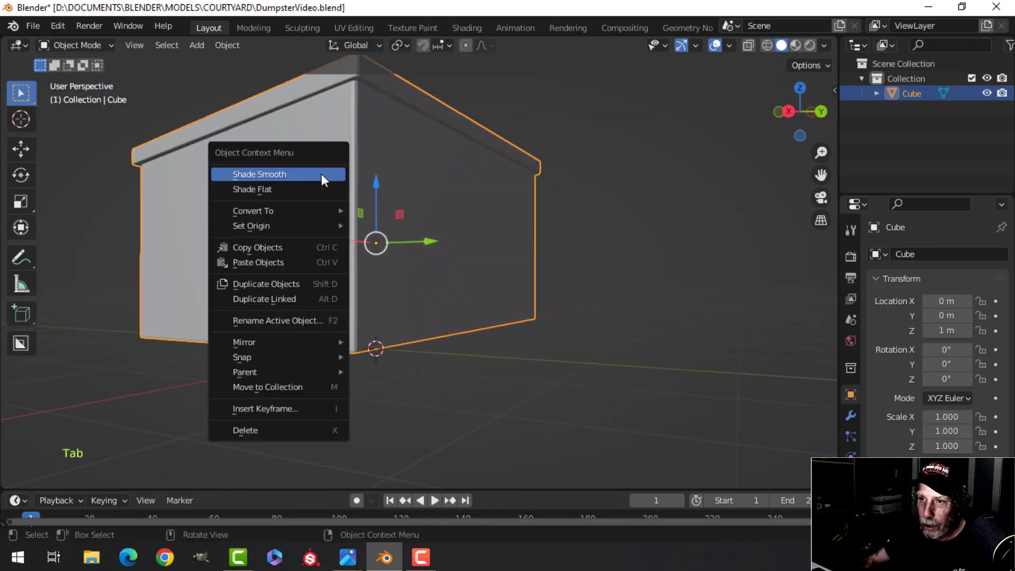
left_click(321, 173)
middle_click_drag(370, 173, 372, 151)
Bevel the edge loop where the outer walls meet the lip's underside with two segments, about 0.009 m wide.
key("Tab")
scroll(381, 174, "up", 2)
middle_click_drag(389, 193, 388, 288, "shift")
middle_click_drag(388, 288, 269, 141)
key("alt+a")
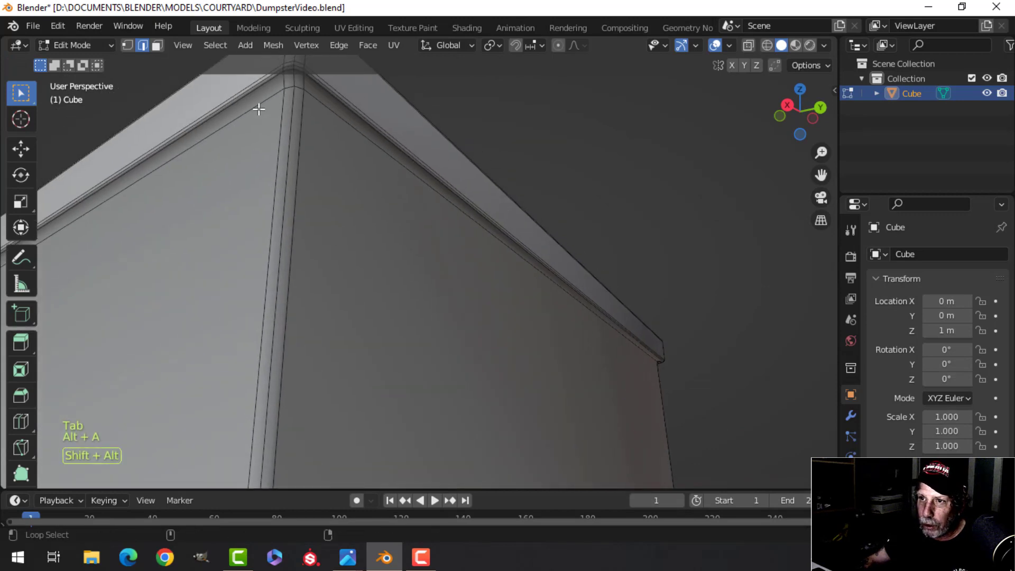
key("ctrl+b")
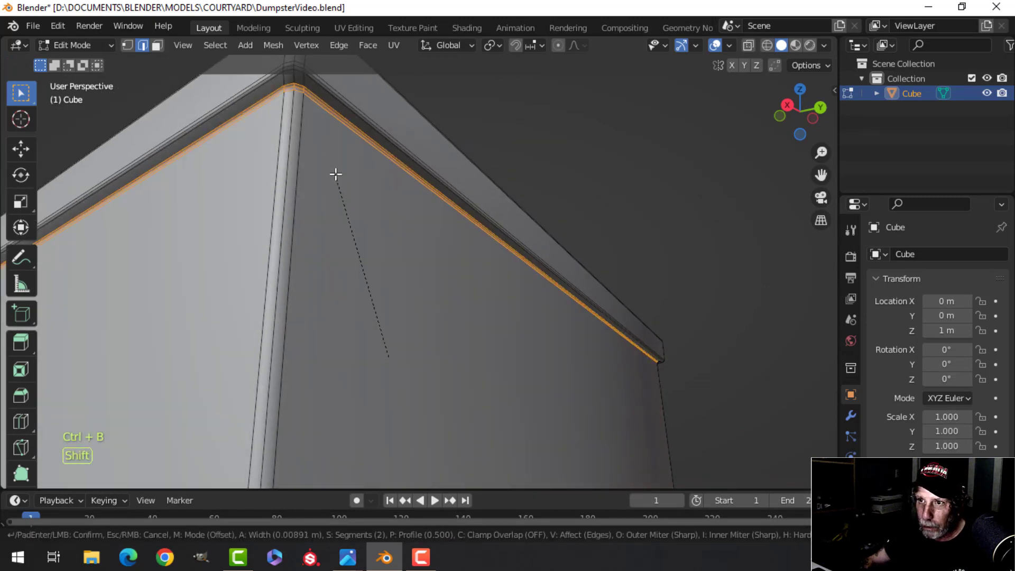
left_click(335, 172)
Bevel the edge loop around the container's inside floor with two segments and a narrow width, then return to Object Mode.
middle_click_drag(335, 173, 368, 277)
left_click(353, 170, "alt+shift")
middle_click_drag(339, 204, 401, 269)
key("ctrl+b")
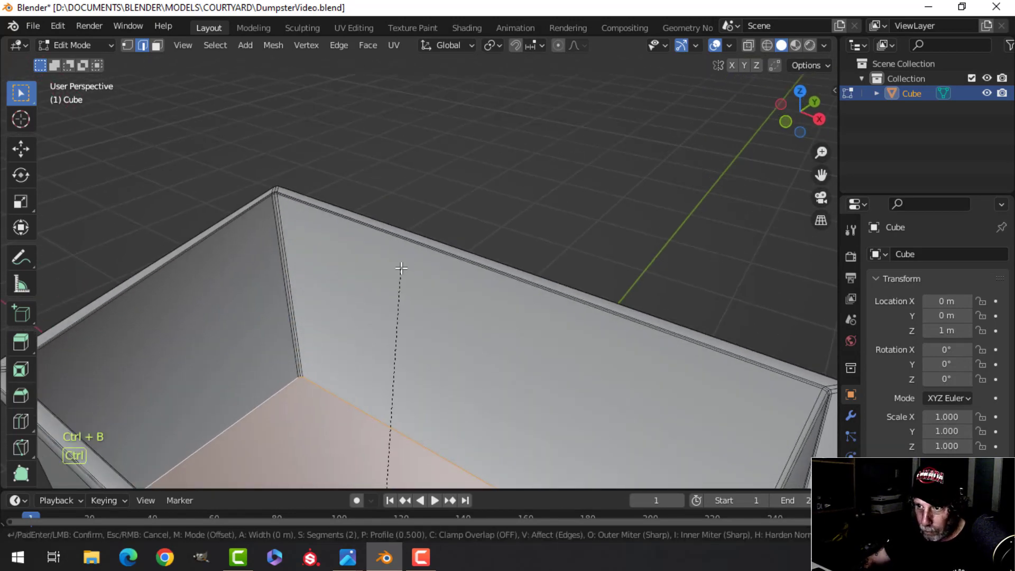
left_click(399, 230)
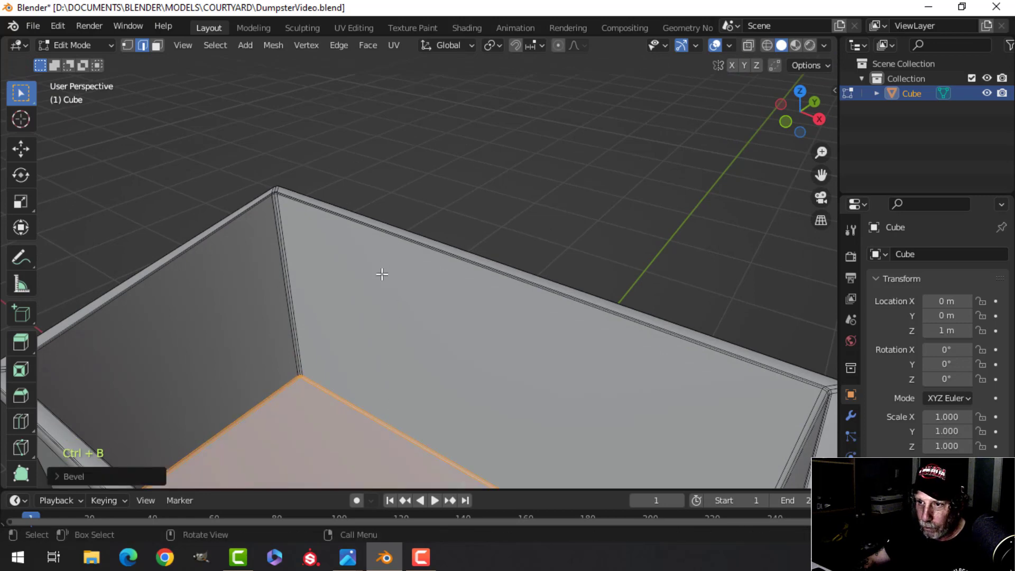
key("Tab")
Examine the bevelled corner, lip and walls of the container in both Object Mode and Edit Mode.
scroll(379, 304, "down", 5)
key("alt+a")
middle_click_drag(380, 303, 396, 254)
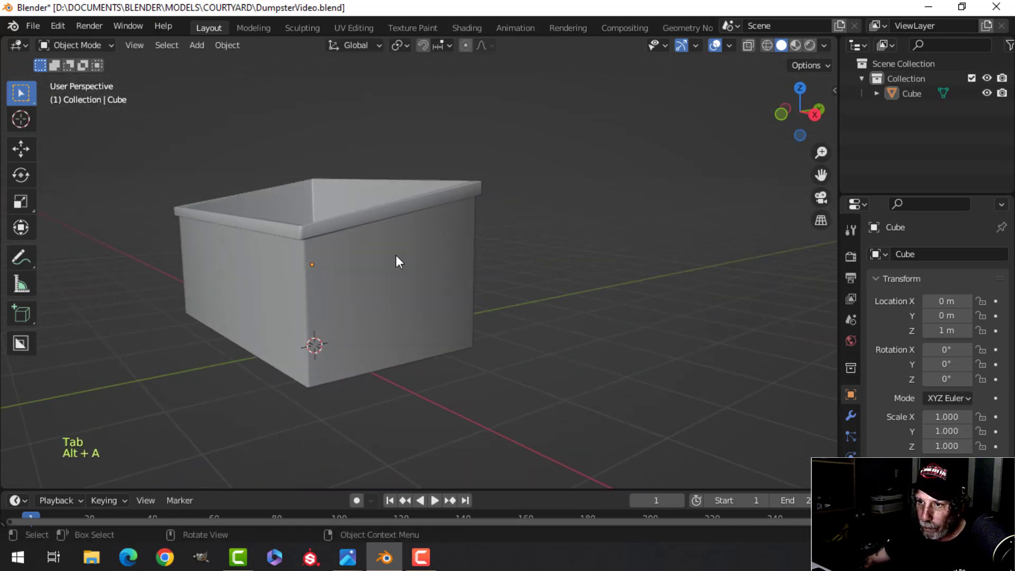
left_click(395, 255)
scroll(337, 261, "up", 2)
mouse_move(320, 262)
middle_mouse_down("shift")
mouse_move(340, 267)
mouse_move(315, 270)
middle_mouse_up("shift")
scroll(328, 268, "up", 1)
key("Tab")
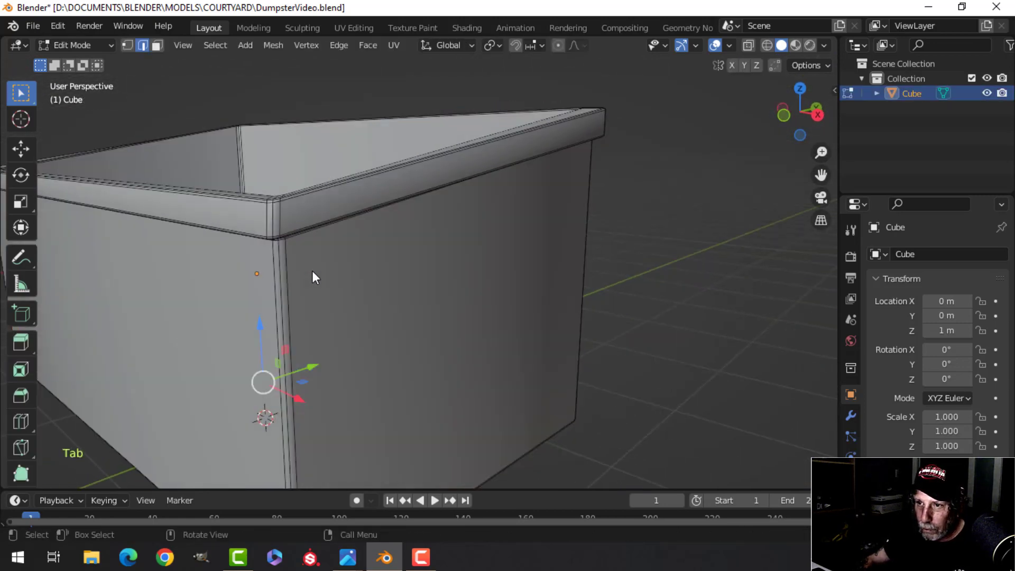
key("alt+a")
key("Tab")
scroll(341, 267, "down", 4)
key("alt+a")
middle_click_drag(417, 272, 398, 286)
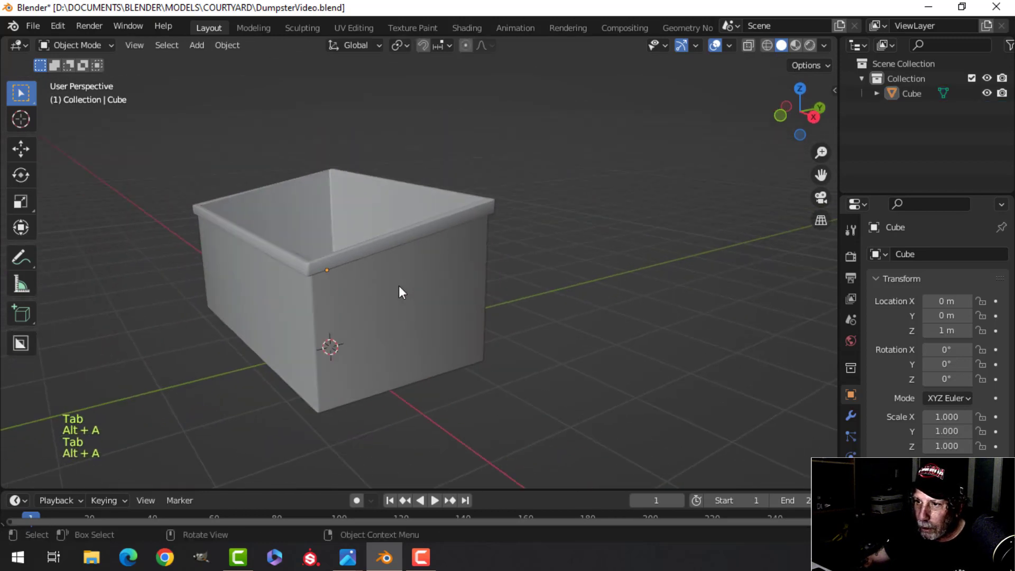
Enable Cavity viewport shading of type Both, with world-space ridge 1.705 and valley 2.023, and screen-space ridge and valley 1.450.
left_click(398, 285)
middle_click_drag(522, 283, 481, 276)
left_click(824, 46)
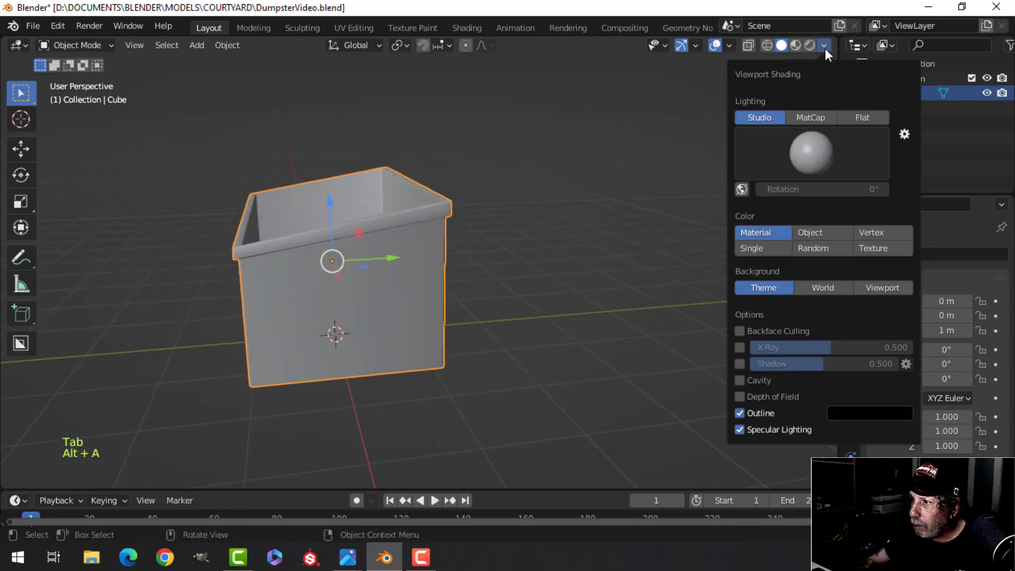
left_click(740, 380)
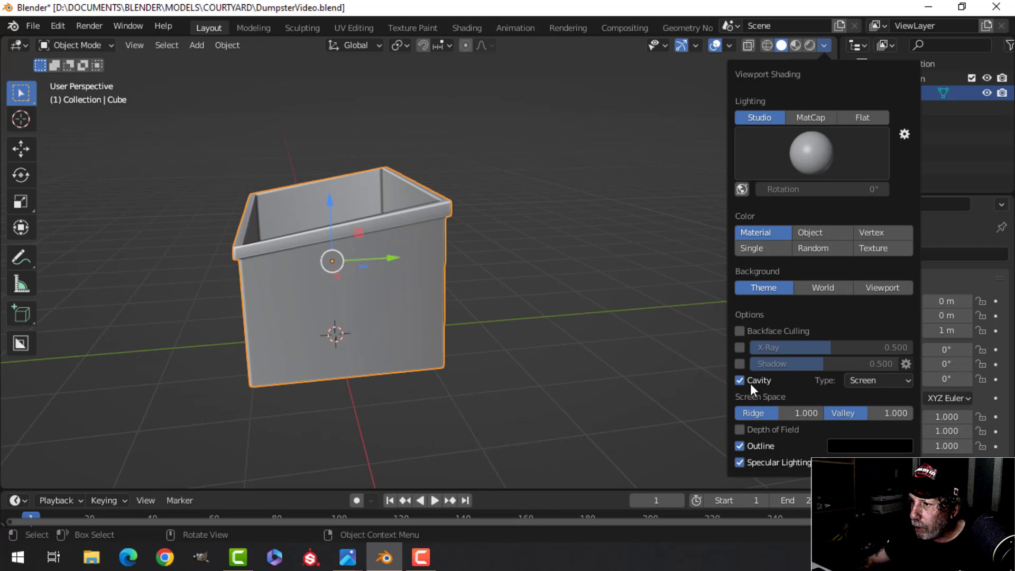
left_click(877, 380)
left_click(834, 429)
left_click_drag(784, 414, 890, 418)
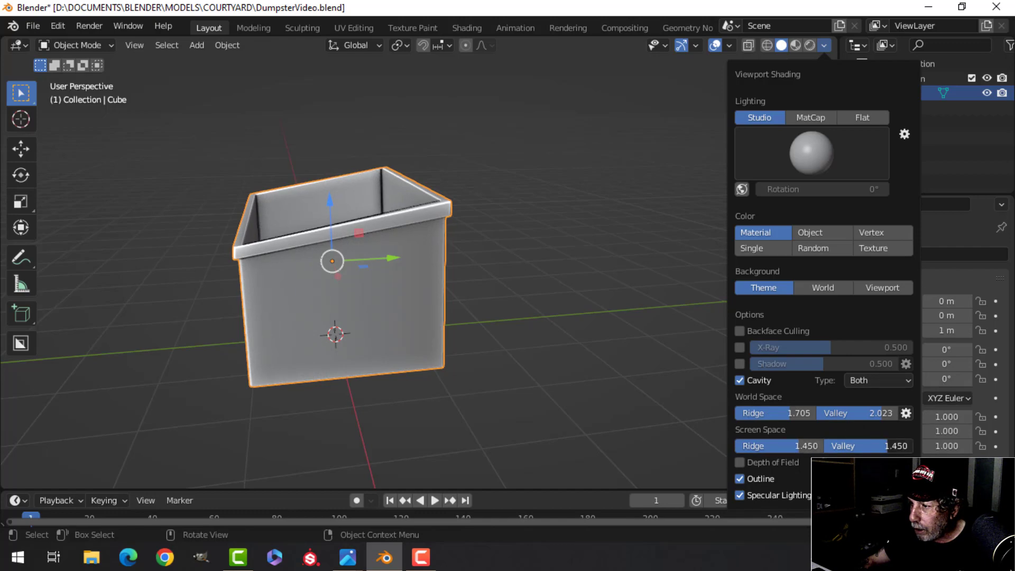
Add a horizontal loop cut around the container's outer walls and slide it down close to the base.
mouse_move(566, 275)
middle_mouse_down()
mouse_move(437, 268)
mouse_move(398, 297)
mouse_move(380, 263)
mouse_move(404, 300)
mouse_move(396, 317)
mouse_move(424, 344)
mouse_move(394, 290)
mouse_move(385, 342)
mouse_move(319, 322)
middle_mouse_up()
key("alt+a")
left_click(404, 300)
scroll(394, 290, "up", 3)
key("alt+a")
scroll(385, 341, "up", 2)
scroll(371, 346, "down", 5)
key("Tab")
key("alt+a")
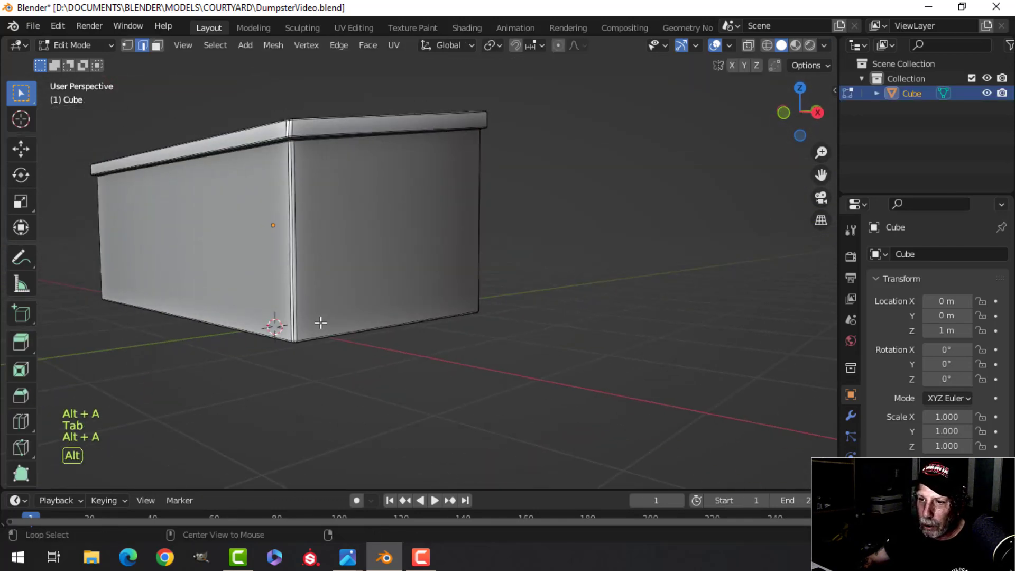
key("ctrl+r")
left_click(291, 309)
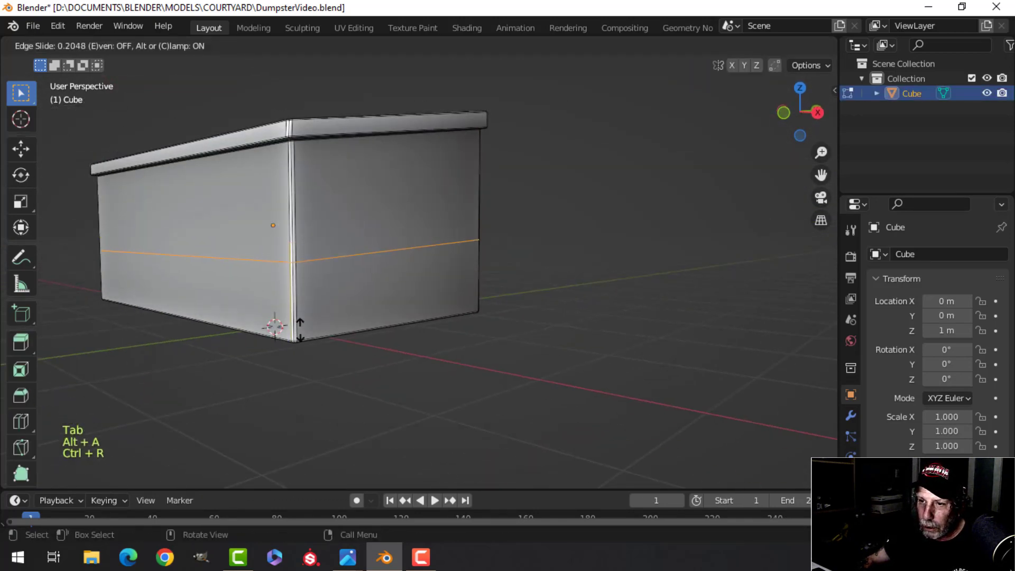
left_click(310, 383)
Bevel the new loop with one segment to form a flat band about 0.05 m wide around the base.
scroll(346, 367, "up", 4)
key("ctrl+b")
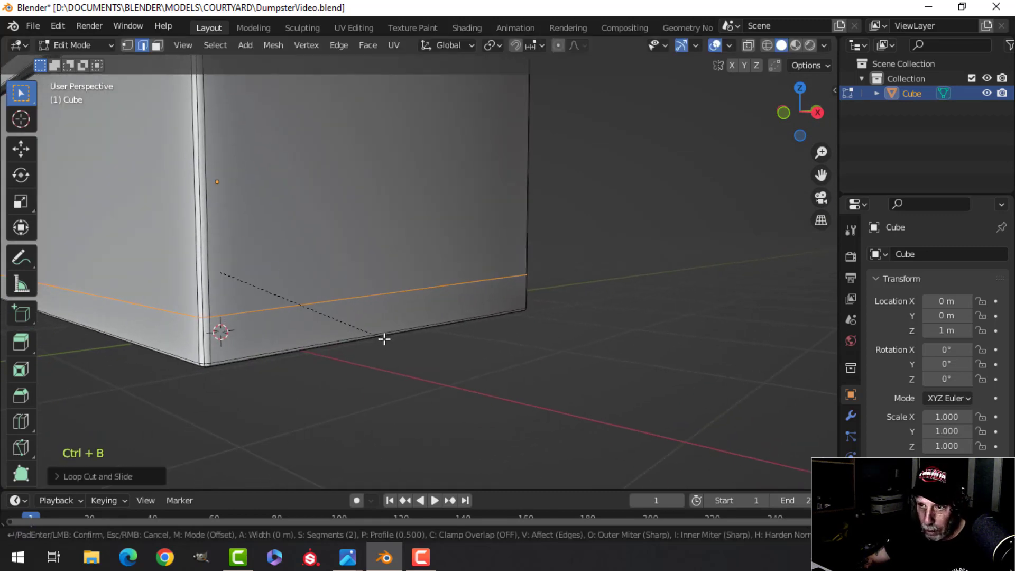
scroll(428, 349, "down", 1)
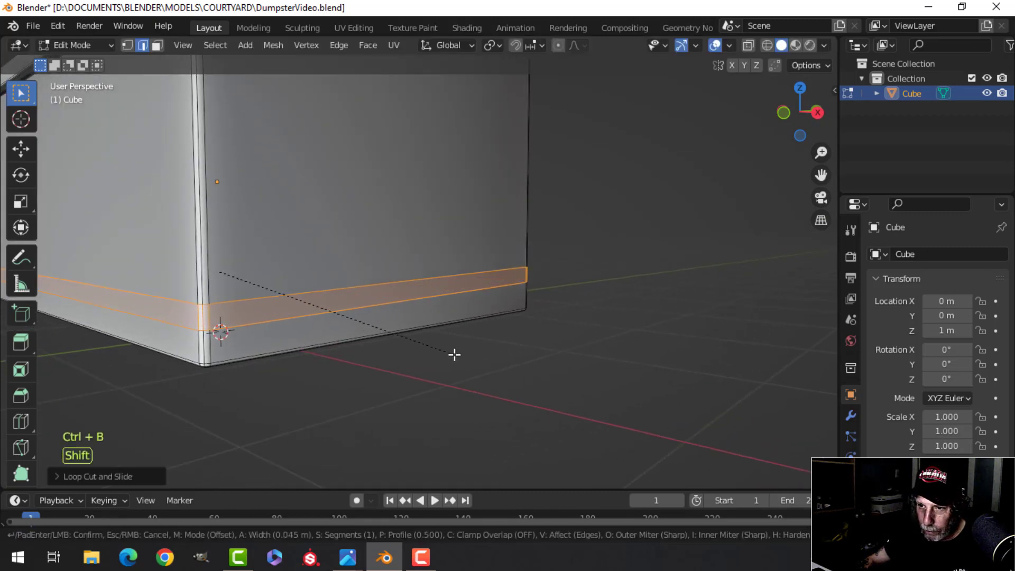
left_click(443, 359)
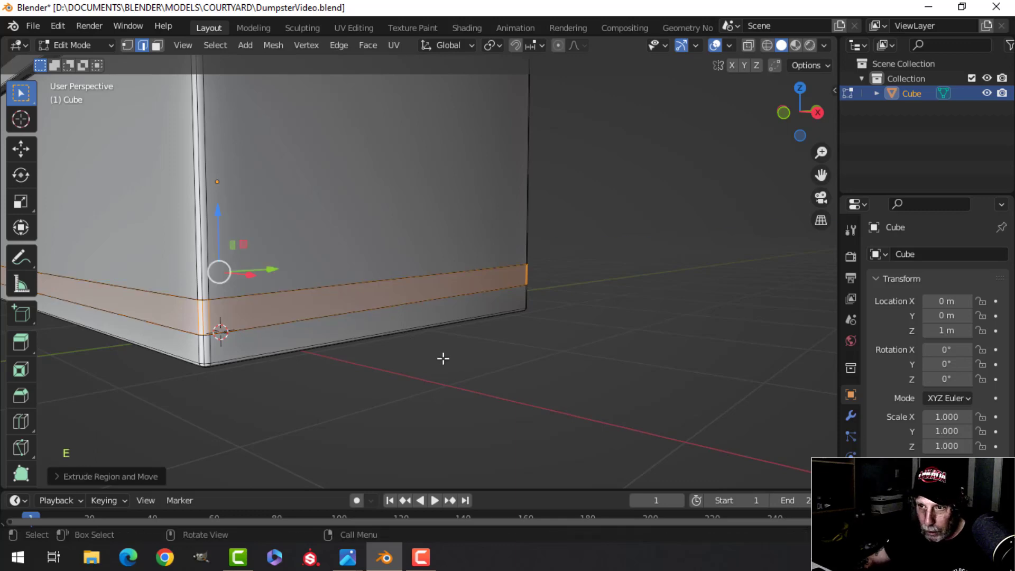
Extrude the band's faces and push them outward along their normals by about 0.02 m.
key("alt+s")
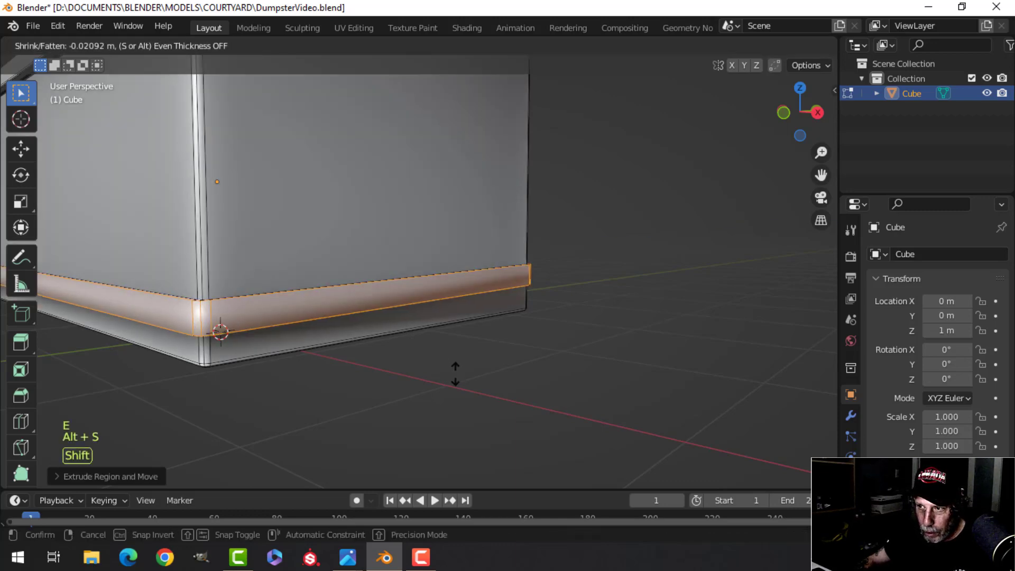
left_click(455, 374)
middle_click_drag(370, 335, 398, 356)
key("alt+a")
Bevel the band's upper and lower outer edge loops with one segment, about 0.003 m wide.
scroll(425, 453, "up", 1)
middle_click_drag(425, 453, 392, 372, "shift")
left_click(380, 355, "alt+shift")
key("ctrl+b")
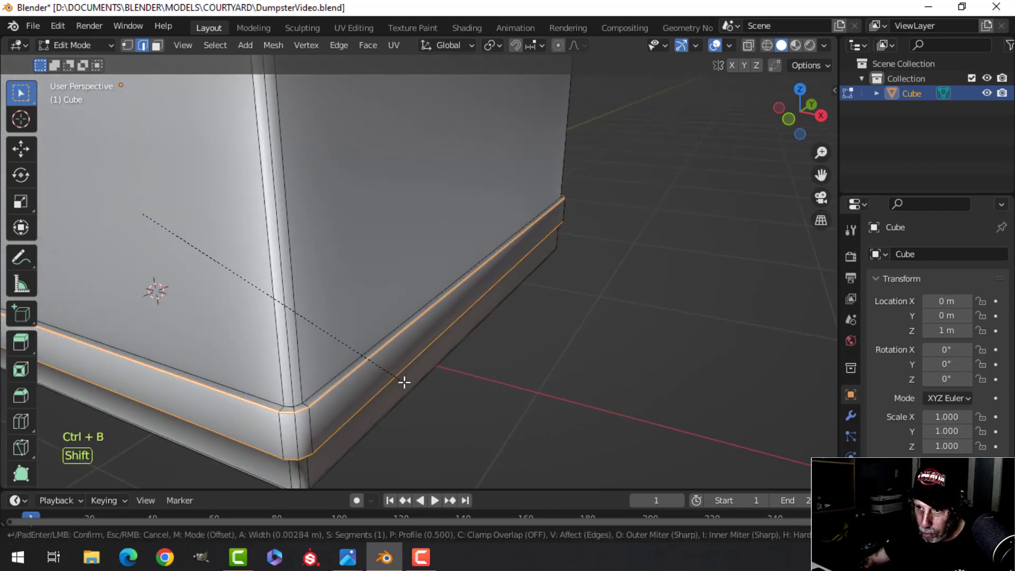
left_click(409, 388)
key("alt+a")
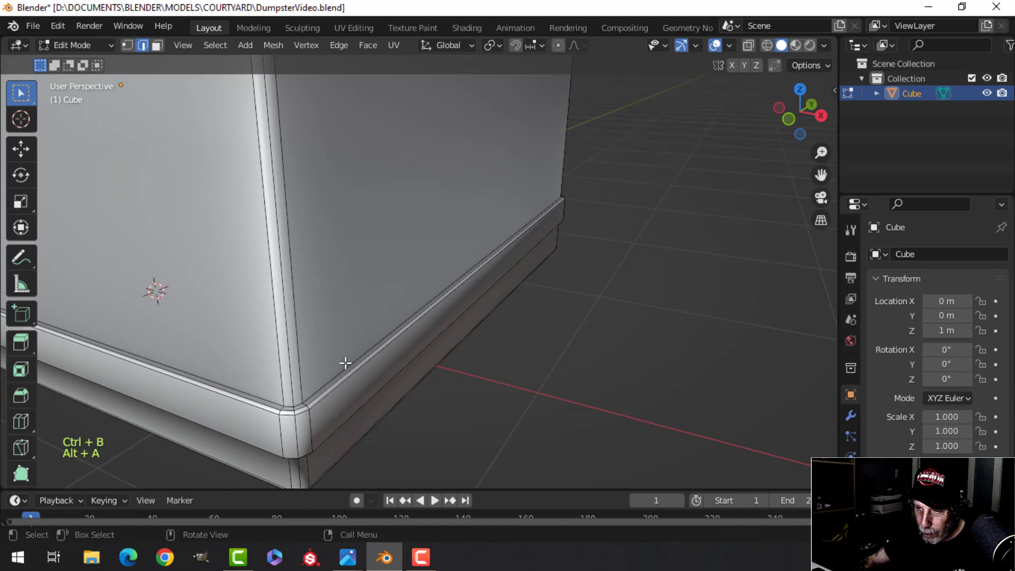
Bevel the edge loops where the band meets the outer walls with one segment, about 0.003 m wide, and return to Object Mode.
left_click(345, 363, "alt+shift")
middle_click_drag(346, 363, 373, 227)
middle_click_drag(337, 139, 362, 311, "shift")
scroll(362, 313, "up", 3)
left_click(410, 271, "alt")
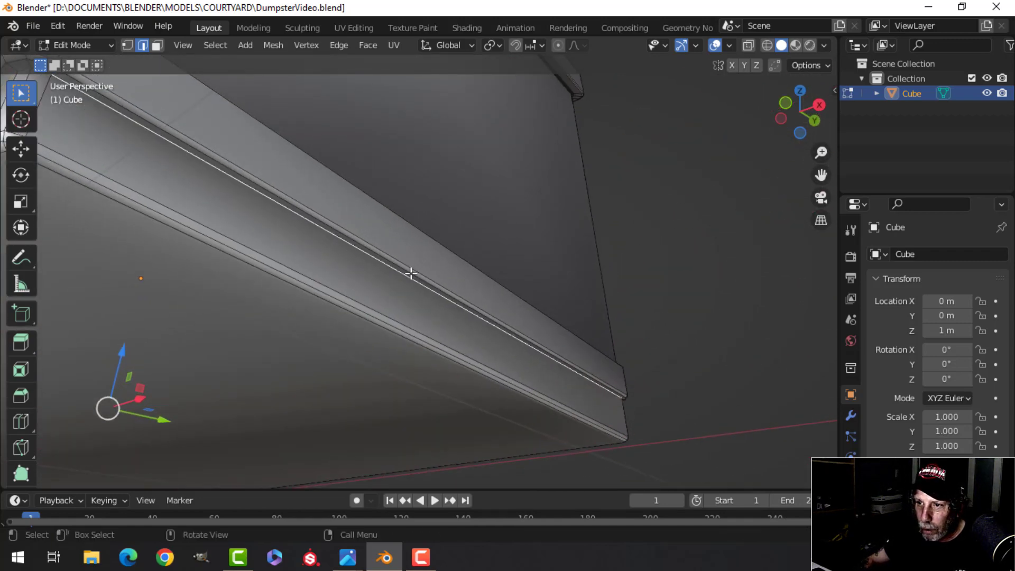
key("ctrl+b")
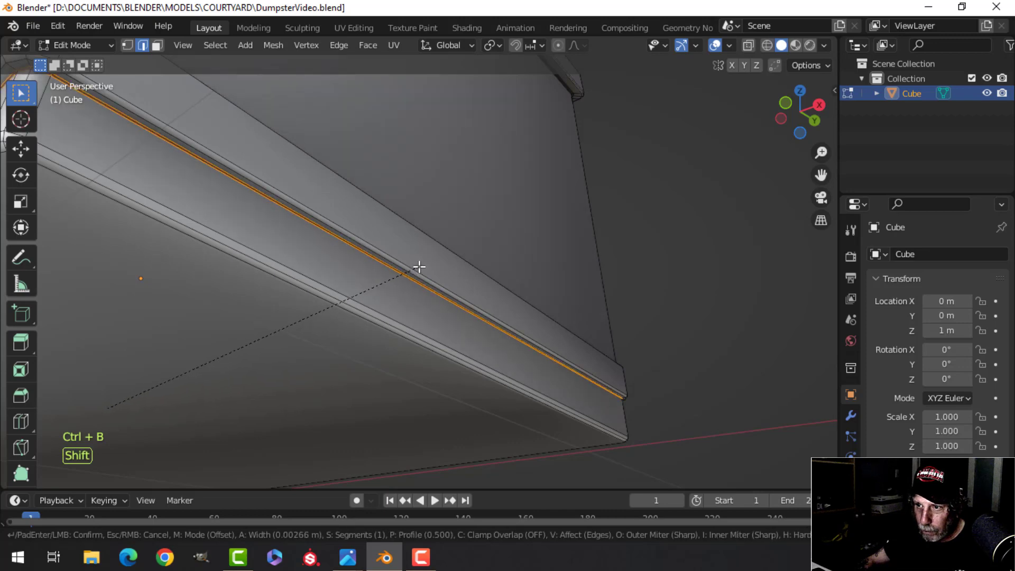
left_click(419, 267)
key("Tab")
Add a Weighted Normal modifier to the container.
scroll(410, 264, "down", 6)
key("alt+a")
middle_click_drag(392, 243, 336, 299)
left_click(336, 299)
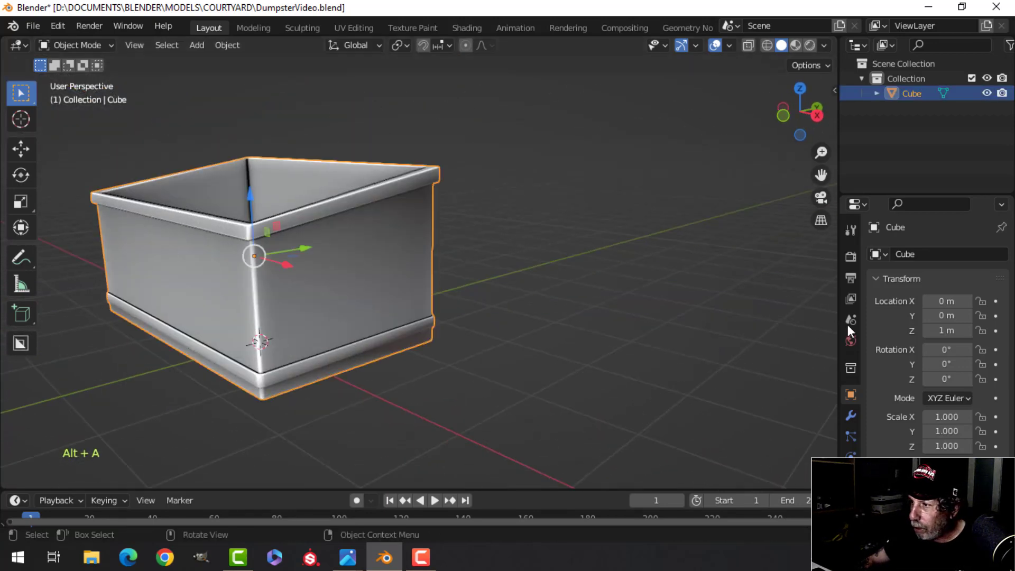
left_click(848, 416)
left_click(886, 255)
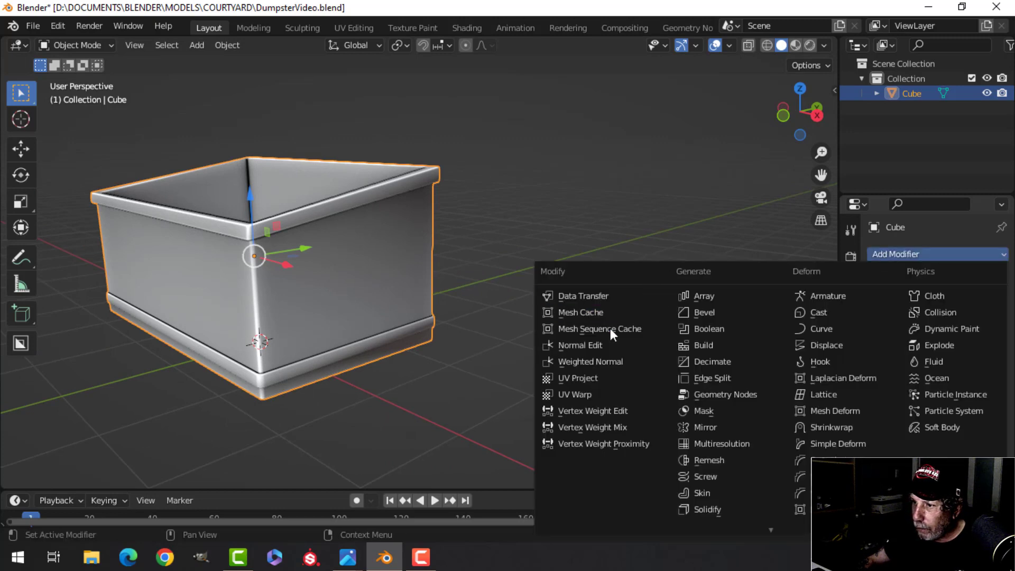
left_click(594, 357)
Enable Auto Smooth in the container mesh's normals settings, keeping the 30° angle.
left_click(850, 499)
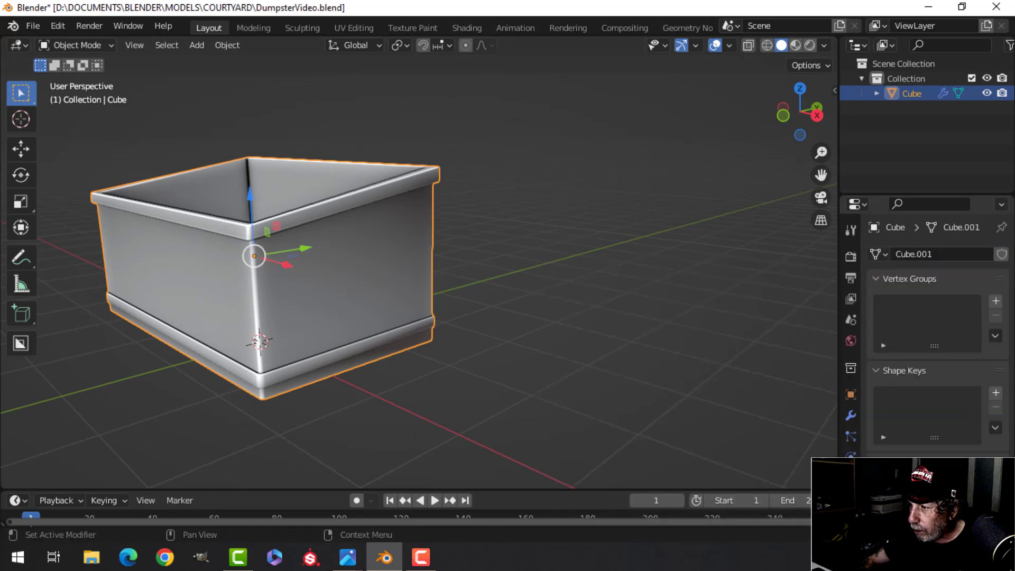
scroll(909, 455, "down", 3)
left_click(880, 426)
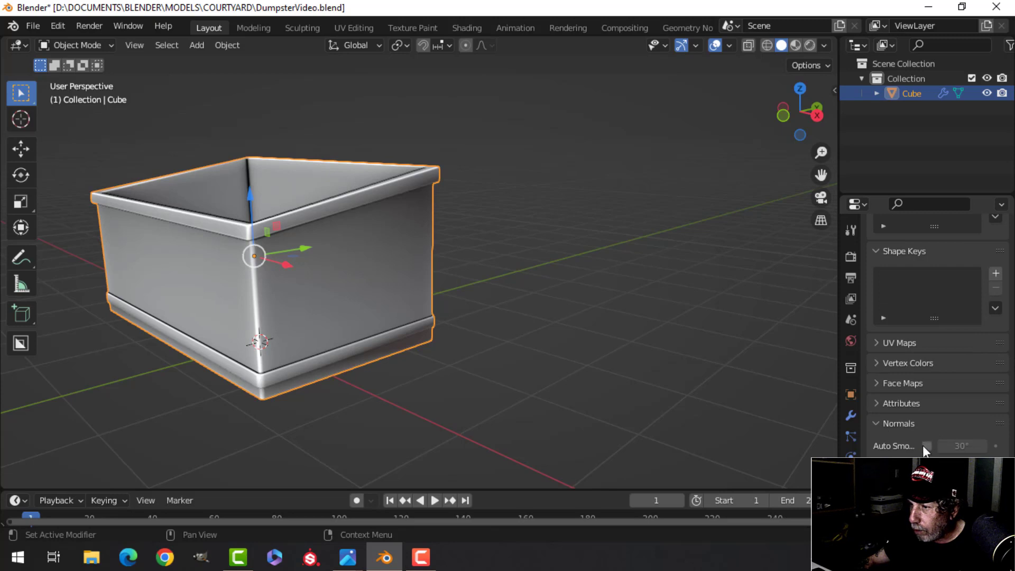
left_click(926, 445)
scroll(497, 359, "up", 3)
key("alt+a")
scroll(444, 323, "down", 5)
middle_click_drag(471, 314, 465, 337)
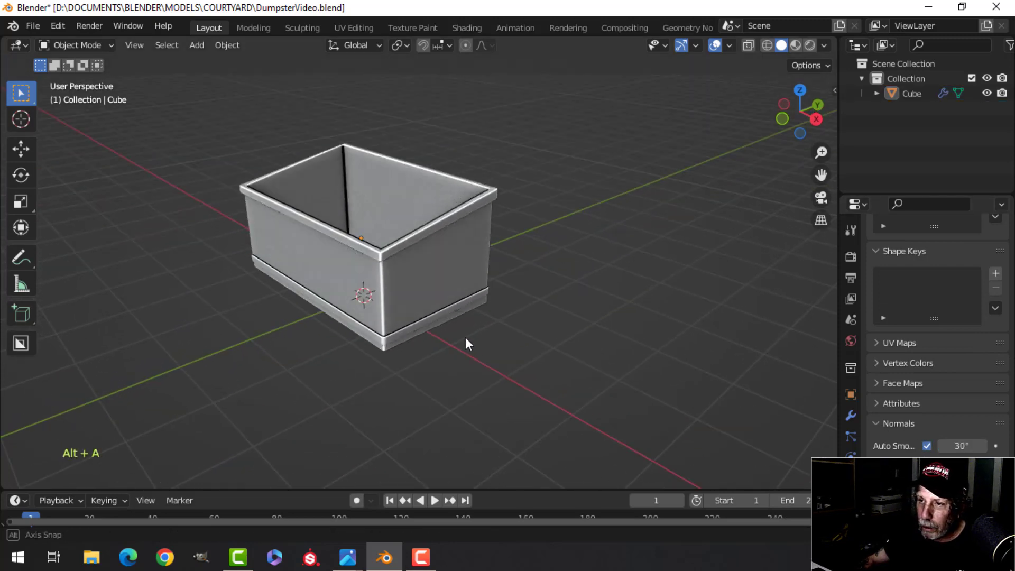
Recalculate the normals of the container's entire mesh and return to Object Mode.
key("Tab")
key("a")
key("alt+n")
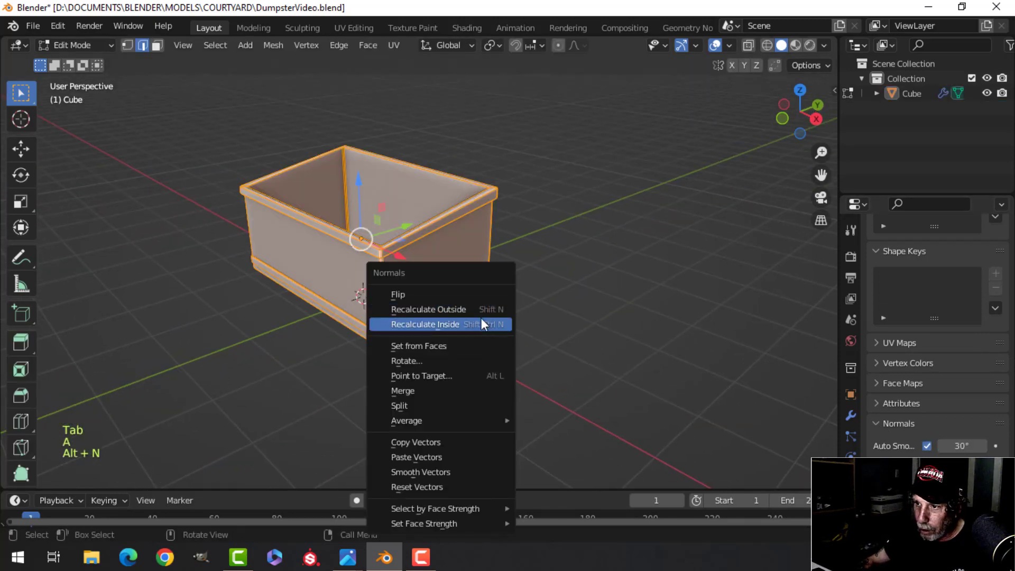
left_click(481, 323)
key("Tab")
Examine the container's shading, corners and bevels from several angles.
scroll(483, 311, "up", 4)
key("alt+a")
middle_click_drag(502, 287, 434, 291)
scroll(431, 300, "up", 2)
scroll(425, 303, "down", 2)
middle_click_drag(435, 291, 454, 303)
scroll(376, 305, "down", 3)
middle_click_drag(376, 306, 415, 306)
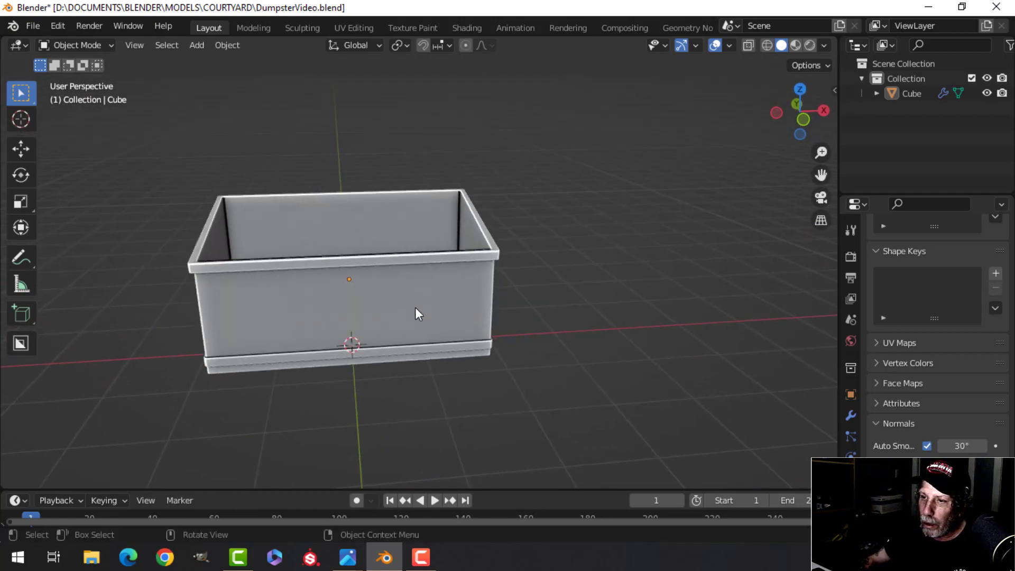
left_click(414, 309)
scroll(415, 312, "down", 3)
key("Tab")
key("a")
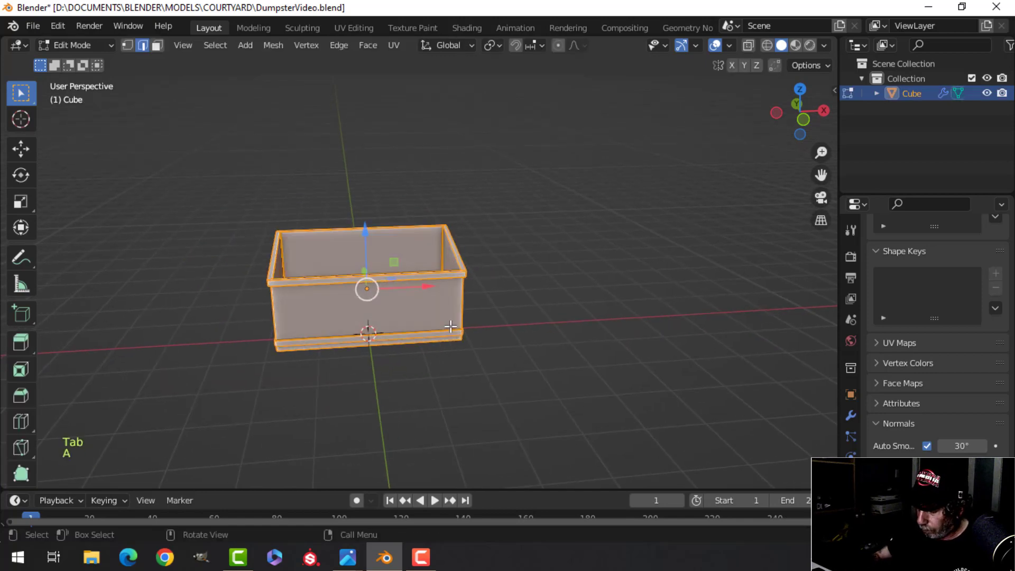
key("KP_7")
key("Tab")
middle_click_drag(488, 365, 389, 239)
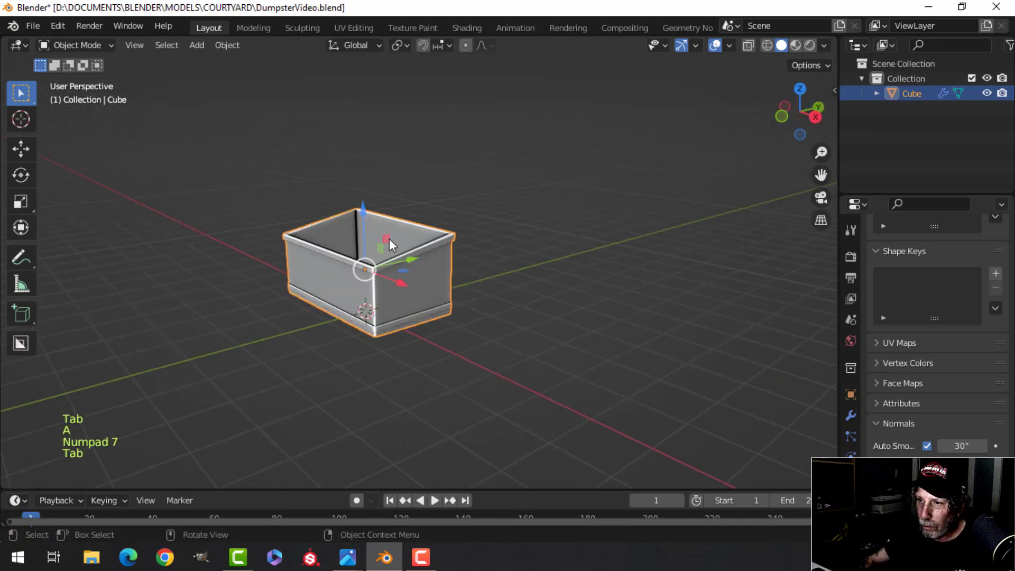
scroll(389, 245, "up", 2)
key("alt+a")
middle_click_drag(389, 292, 407, 264, "shift")
middle_click_drag(407, 264, 444, 270)
scroll(398, 277, "up", 2)
middle_click_drag(377, 277, 378, 288, "shift")
mouse_move(377, 288)
middle_mouse_down()
mouse_move(395, 286)
mouse_move(344, 293)
mouse_move(385, 297)
mouse_move(394, 288)
mouse_move(378, 293)
middle_mouse_up()
Try selecting the container's two adjoining outer wall faces together with the bevelled corner strip between them.
left_click(412, 272)
key("Tab")
key("alt+a")
scroll(358, 295, "up", 3)
scroll(366, 296, "down", 1)
scroll(367, 296, "down", 1)
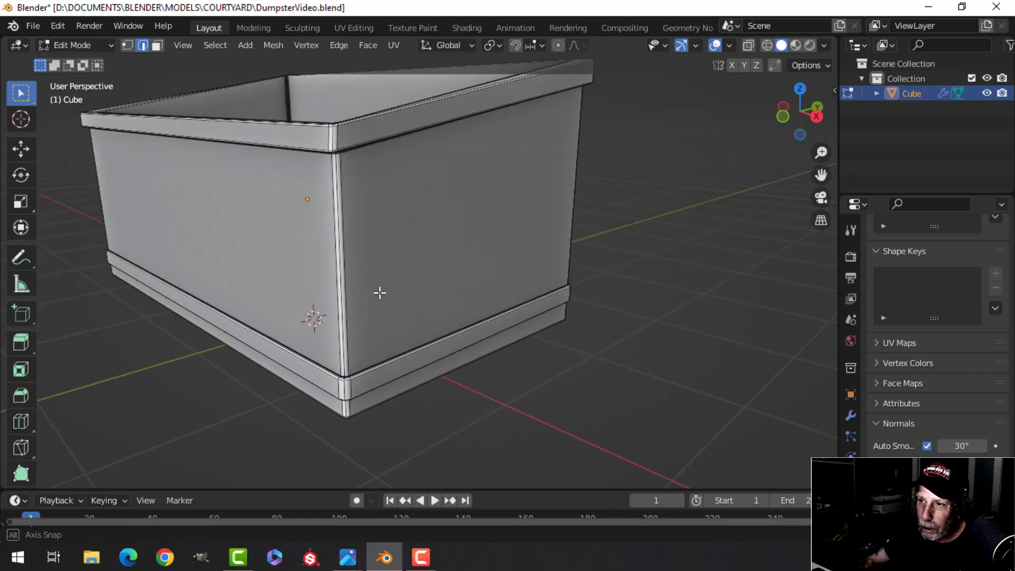
key("3")
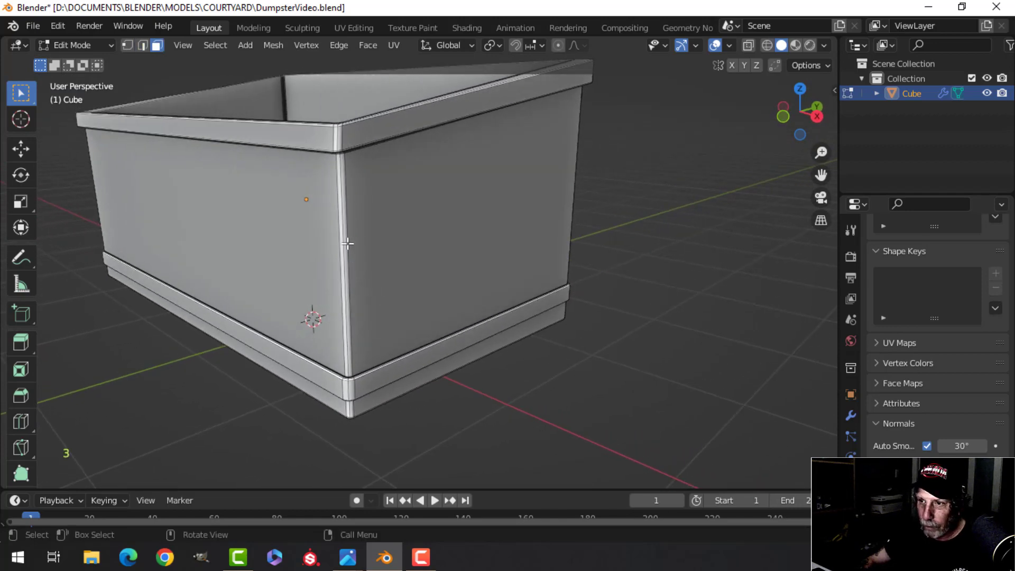
left_click(348, 243, "alt")
mouse_move(394, 261)
middle_mouse_down()
mouse_move(428, 263)
mouse_move(385, 271)
middle_mouse_up()
key("alt+a")
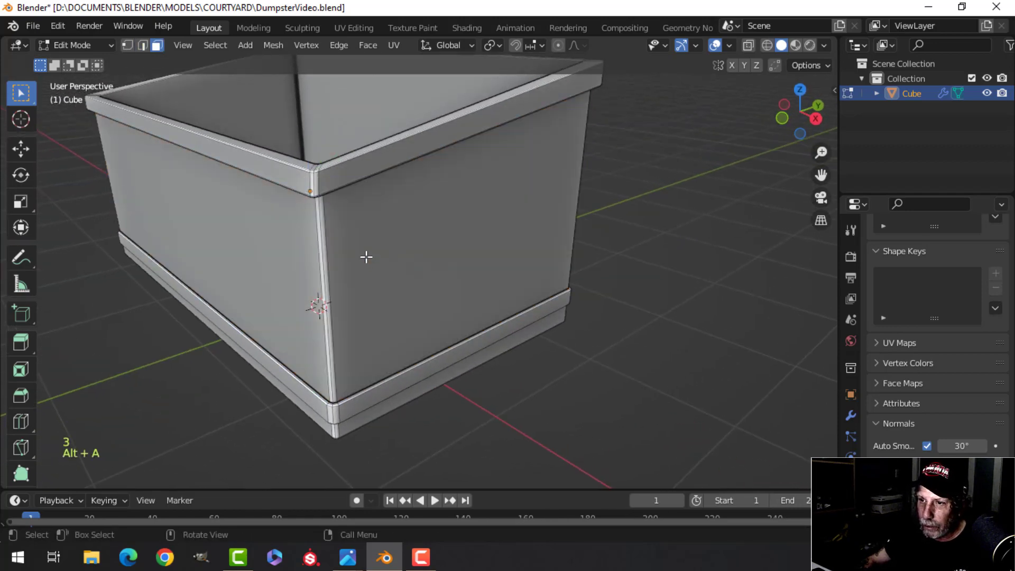
left_click(364, 257)
scroll(325, 260, "up", 3)
left_click_drag(266, 261, 223, 258)
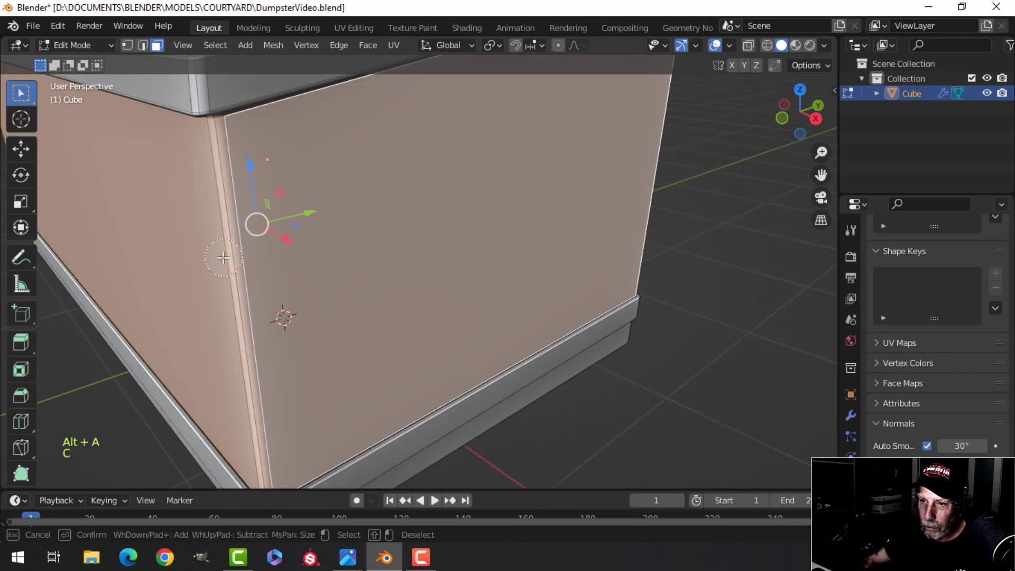
scroll(317, 280, "down", 6)
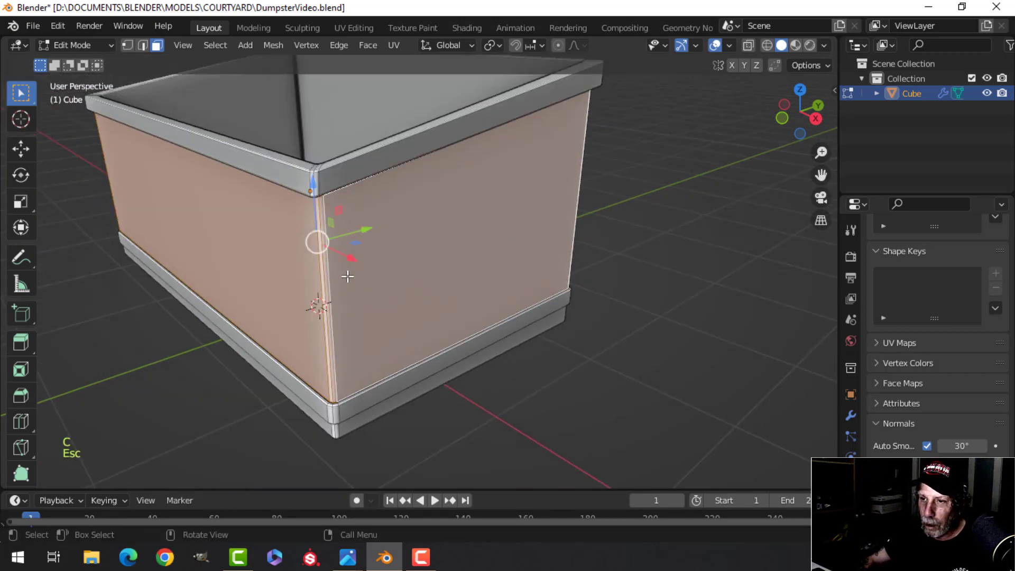
key("Tab")
Add a plane mesh and, in Edit Mode, move it along X beyond the container's end.
key("shift+a")
mouse_move(304, 224)
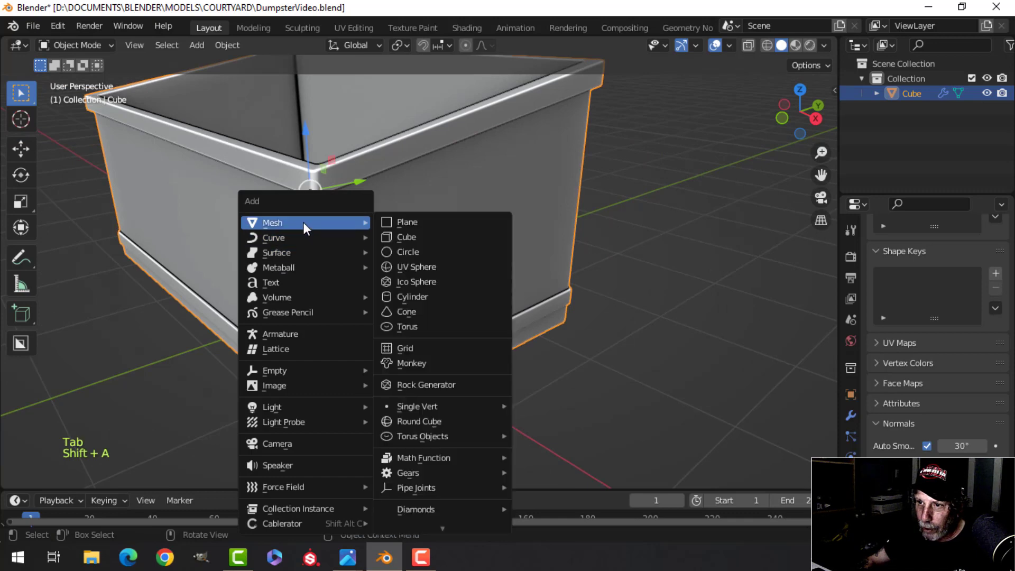
left_click(407, 222)
key("Tab")
scroll(502, 254, "down", 3)
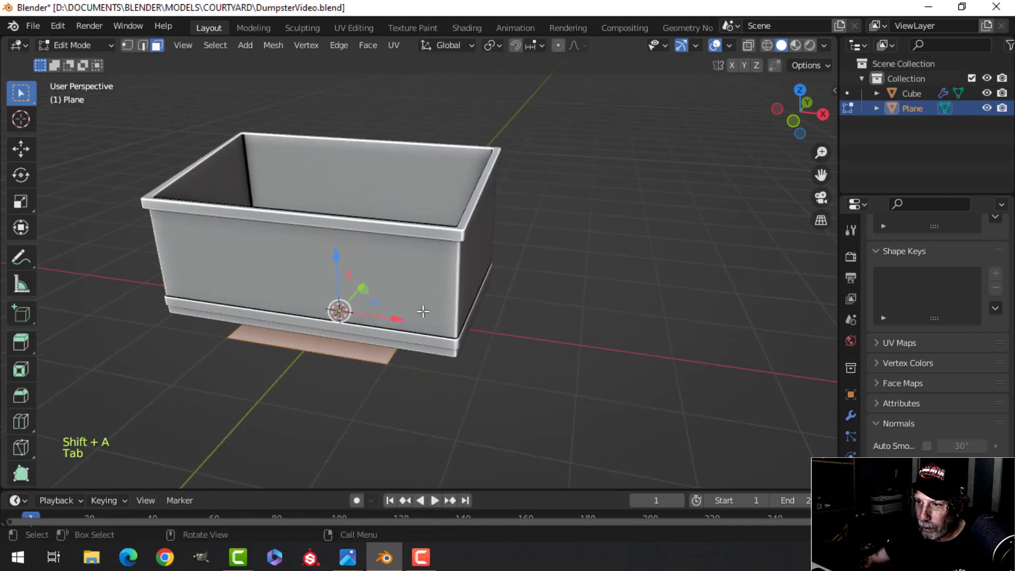
left_click_drag(430, 317, 603, 313)
Rotate the plane 90° about the Y axis to stand it upright.
middle_click_drag(582, 309, 513, 294, "shift")
key("r")
key("y")
key("0")
key("Return")
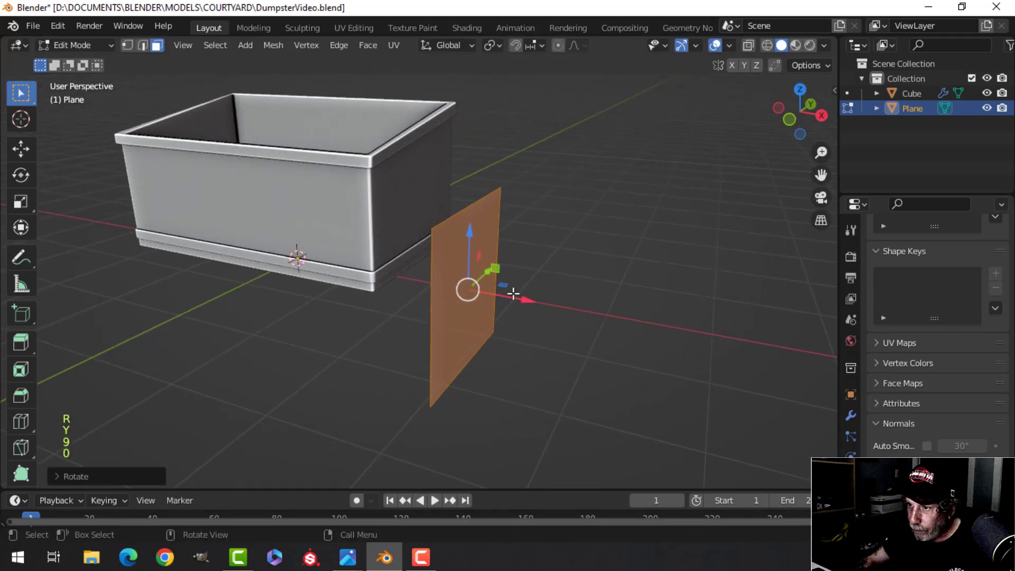
Move the upright plane along X toward the container's end wall and raise its lower edge to shorten it.
left_click_drag(510, 295, 464, 283)
middle_click_drag(464, 283, 453, 253)
key("2")
left_click(426, 306)
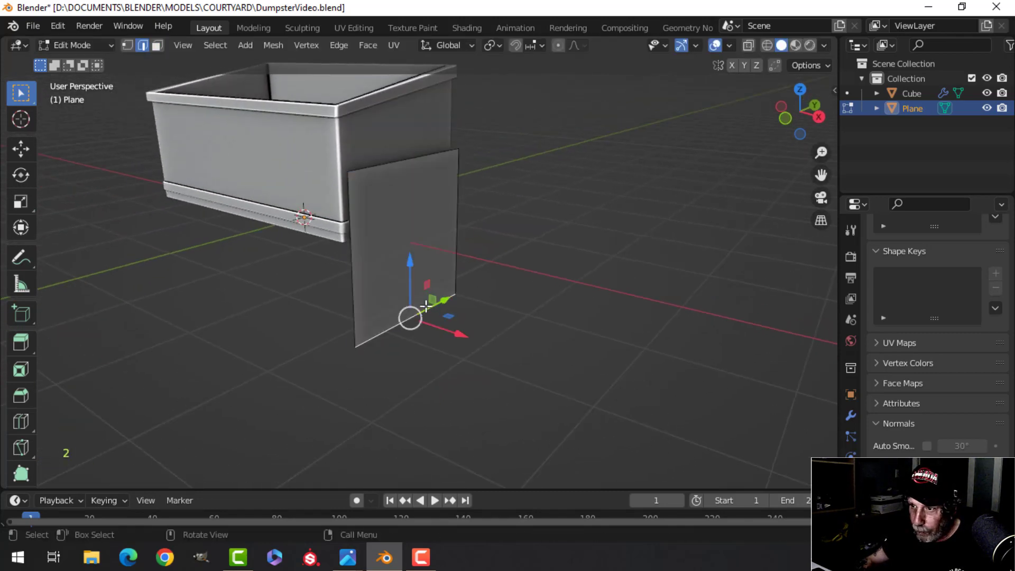
left_click_drag(413, 258, 407, 156)
Move the plane along Y to the container's low front corner and adjust its height by scaling along Z.
key("a")
middle_click_drag(407, 156, 474, 165)
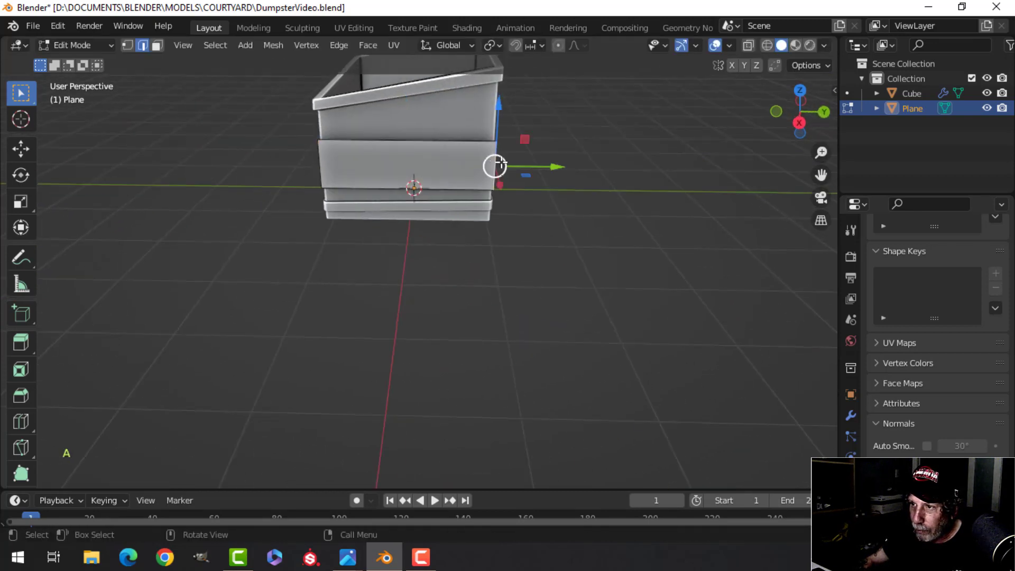
left_click_drag(548, 163, 455, 164)
middle_click_drag(392, 201, 551, 204)
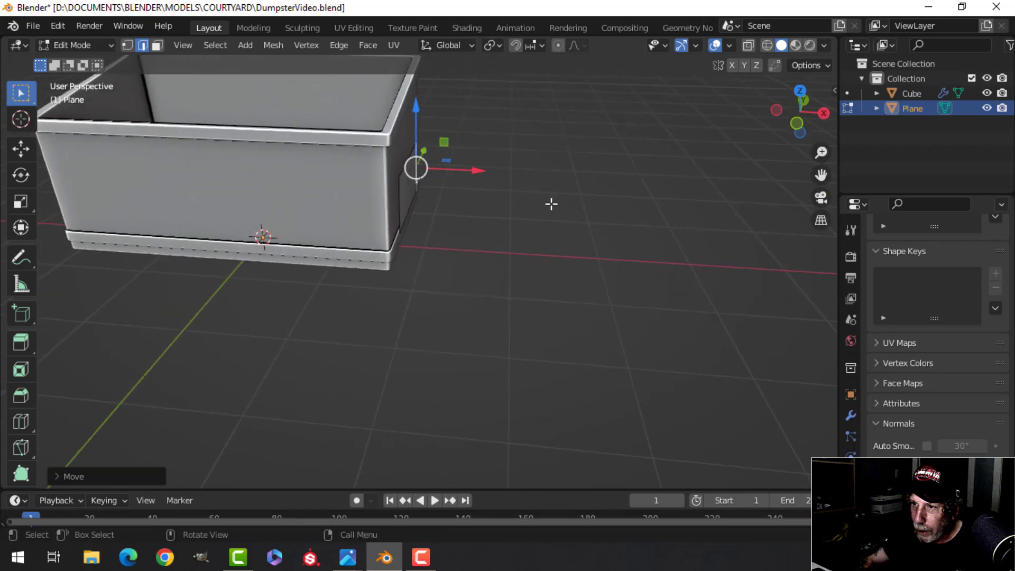
scroll(438, 228, "up", 2)
middle_click_drag(438, 227, 474, 258, "shift")
key("a")
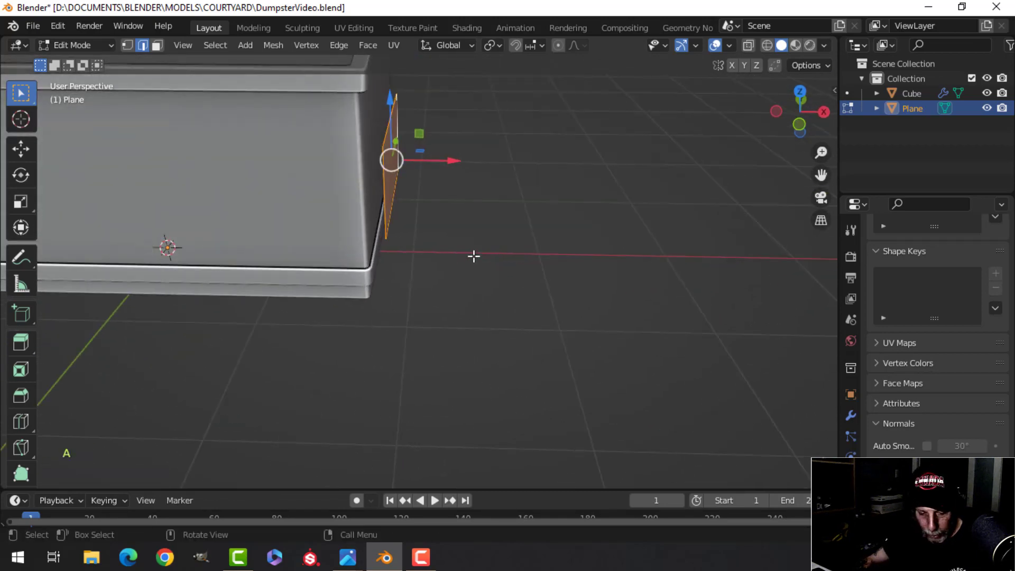
key("s")
key("z")
left_click(473, 255)
Extrude the plane's vertical edge at the front corner along X to wrap a short flap around the container's front wall.
middle_click_drag(383, 183, 417, 260, "shift")
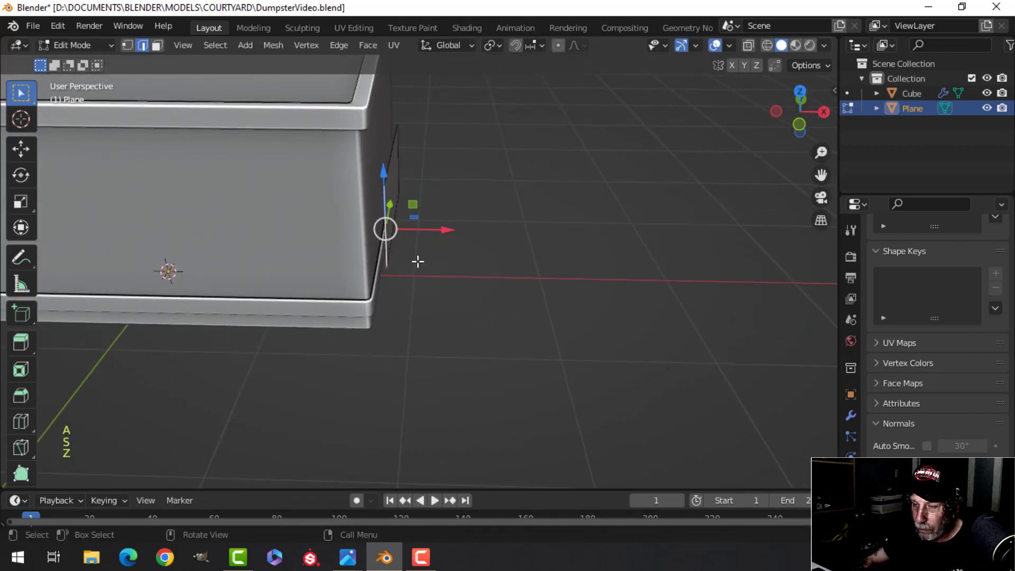
key("e")
left_click(385, 238)
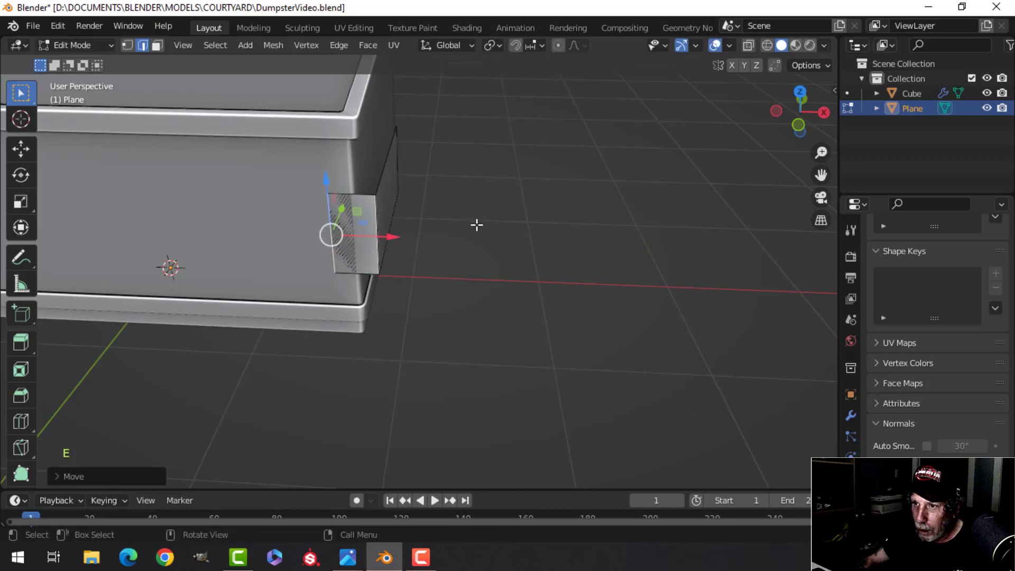
Move the whole L-shaped plate along X and Y to fit around the container's front corner.
key("a")
middle_click_drag(476, 224, 406, 255)
left_click_drag(343, 200, 335, 201)
left_click_drag(343, 253, 334, 246)
middle_click_drag(334, 245, 367, 143)
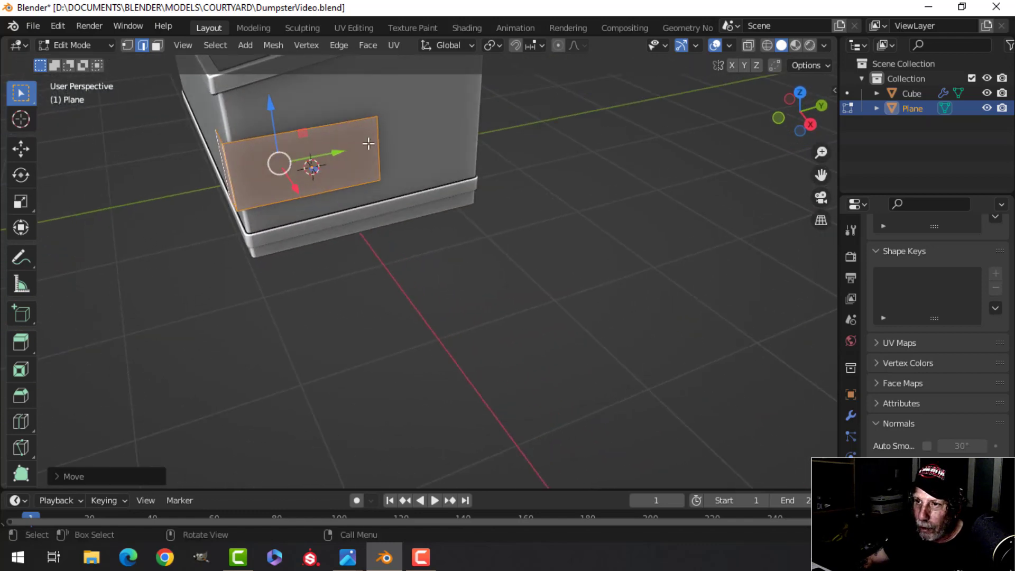
key("g")
key("y")
left_click(451, 131)
Extrude the plate in place, thicken it with Shrink/Fatten by about 0.01 m, and delete its selected back faces.
middle_click_drag(295, 200, 462, 259)
scroll(396, 222, "up", 3)
key("e")
right_click(463, 259)
key("alt+s")
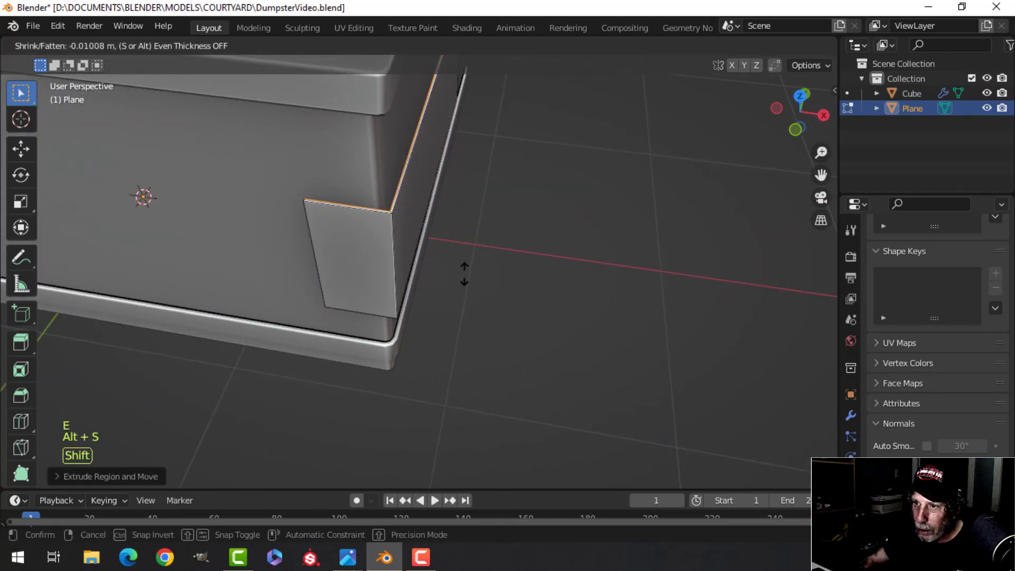
left_click(464, 280)
middle_click_drag(464, 281, 426, 252)
key("x")
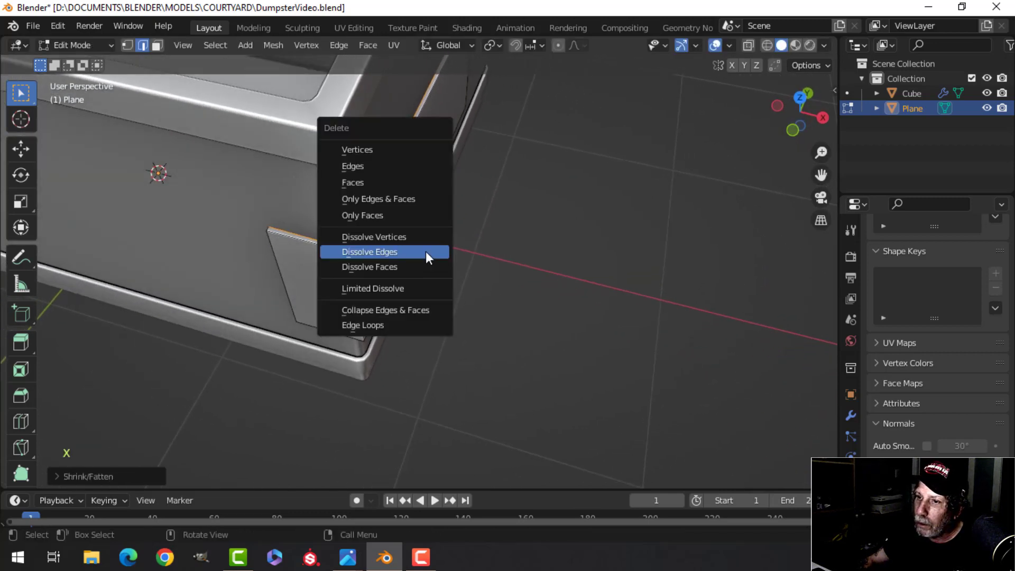
left_click(375, 183)
Nudge the whole plate along X and by about 0.025 m along Y to seat it against the walls.
key("a")
middle_click_drag(397, 220, 421, 240)
mouse_move(454, 191)
left_mouse_down()
mouse_move(436, 188)
mouse_move(449, 197)
left_mouse_up()
middle_click_drag(448, 196, 379, 228)
left_click_drag(368, 198, 370, 192)
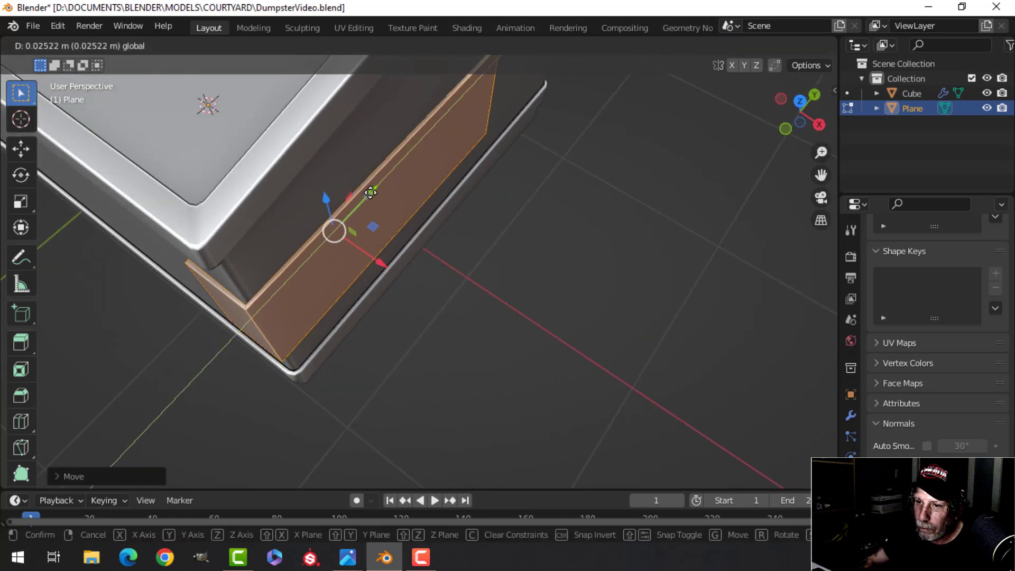
middle_click_drag(369, 242, 372, 268)
Bevel the plate's vertical fold edge at the container corner with one segment, about 0.008 m wide.
key("alt+a")
scroll(351, 216, "up", 2)
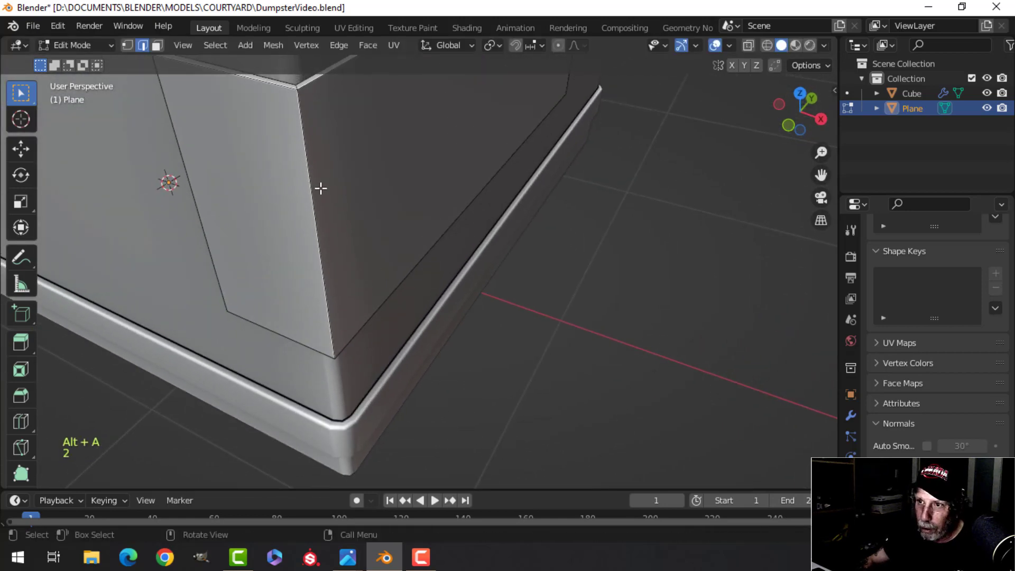
middle_click_drag(338, 190, 390, 267)
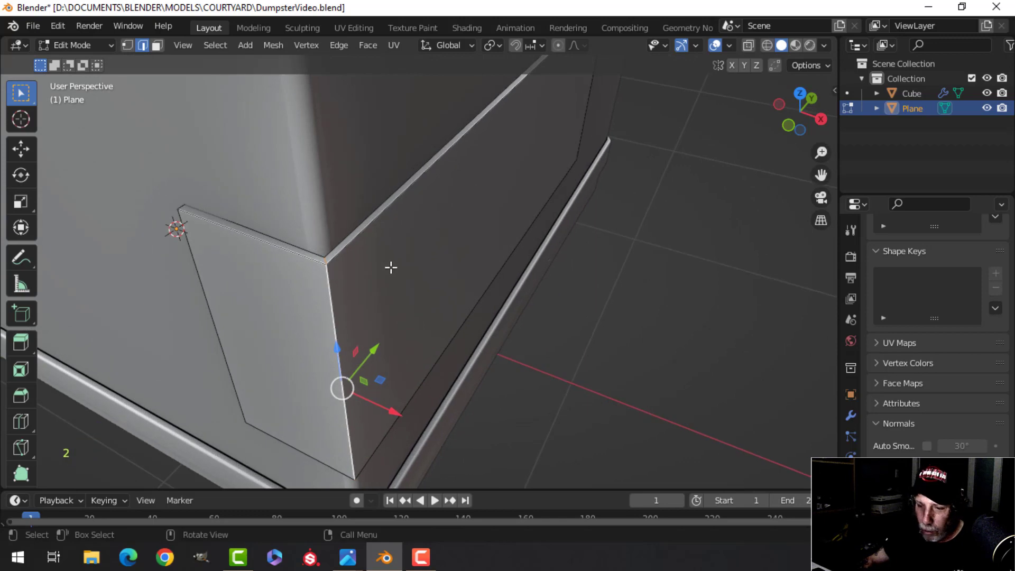
key("ctrl+b")
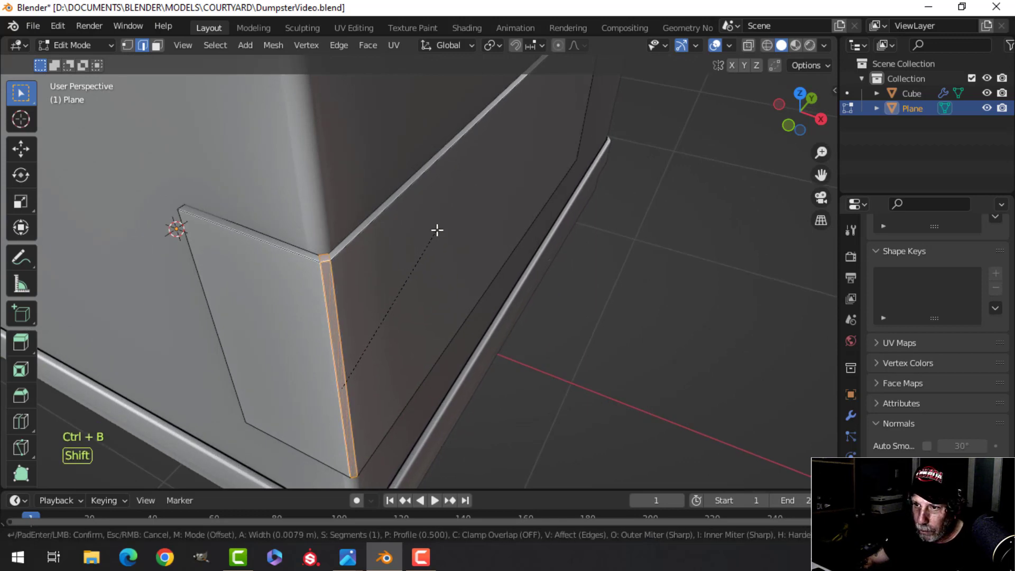
left_click(437, 229)
key("alt+a")
Isolate the corner plate in Local View and return to editing its mesh.
middle_click_drag(362, 278, 414, 261)
middle_click_drag(493, 208, 470, 283, "shift")
scroll(460, 328, "up", 2)
key("Tab")
key("slash")
key("Tab")
scroll(587, 306, "up", 3)
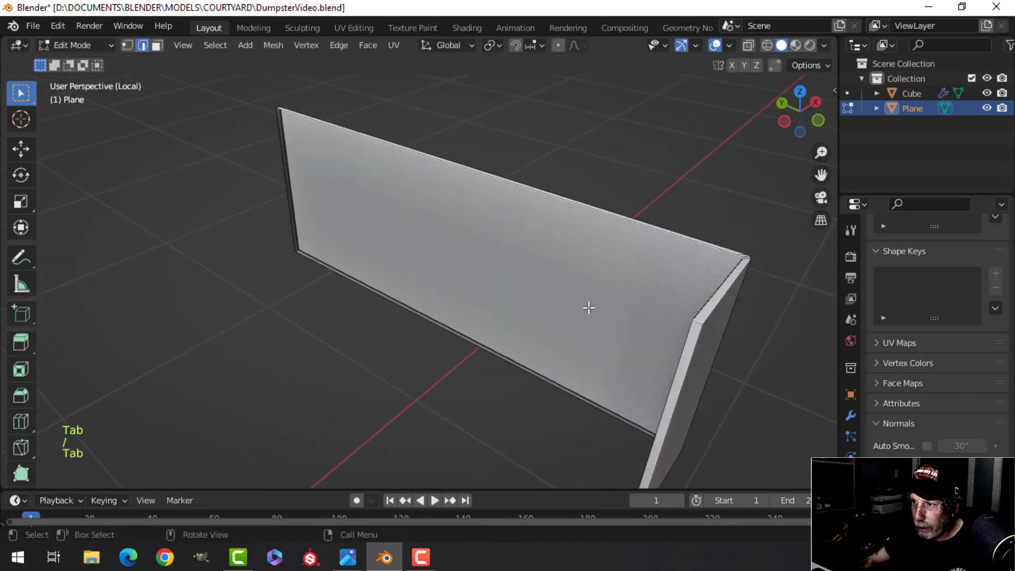
Bevel the short edges at the plate's free end corners to round off its outline.
middle_click_drag(587, 306, 478, 263, "shift")
scroll(488, 277, "up", 2)
middle_click_drag(587, 268, 471, 269)
middle_click_drag(620, 258, 312, 299)
scroll(286, 317, "down", 2)
middle_click_drag(397, 296, 365, 288, "shift")
middle_click_drag(299, 247, 363, 306)
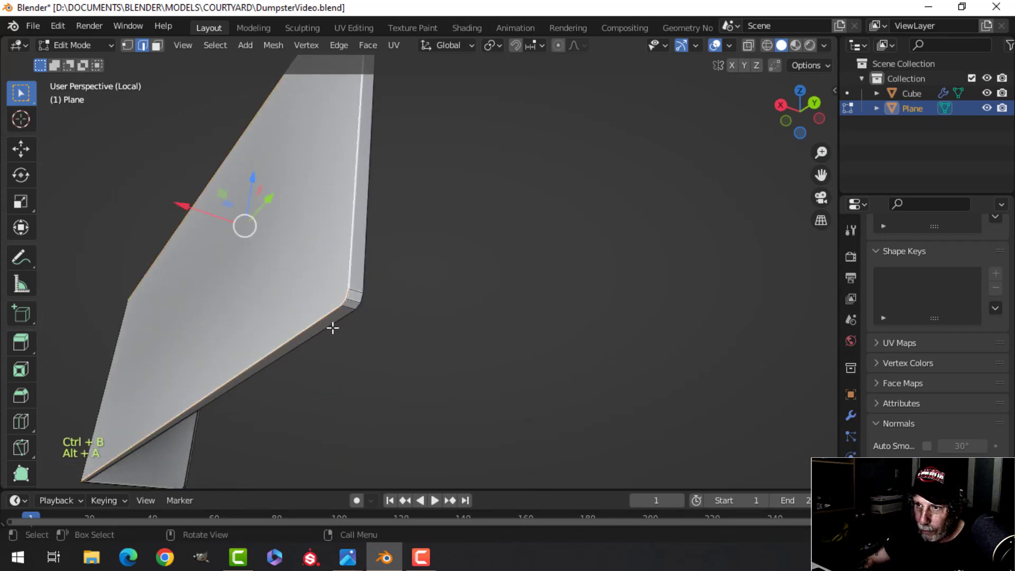
Select the edges around the plate's outer face outline, bevel them, and return to Object Mode.
middle_click_drag(333, 328, 475, 312)
scroll(477, 335, "up", 3)
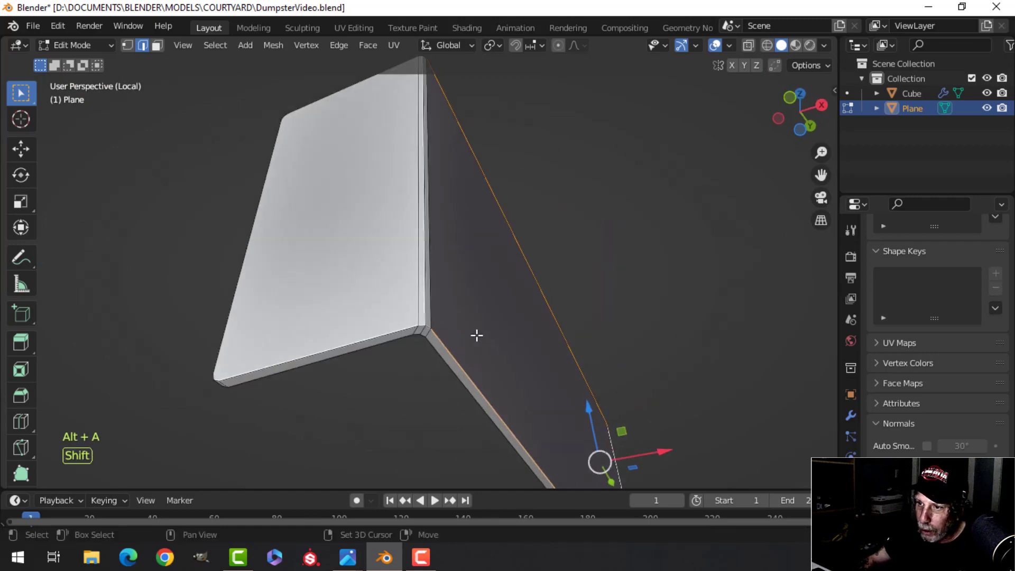
scroll(476, 335, "up", 2)
scroll(326, 390, "down", 4)
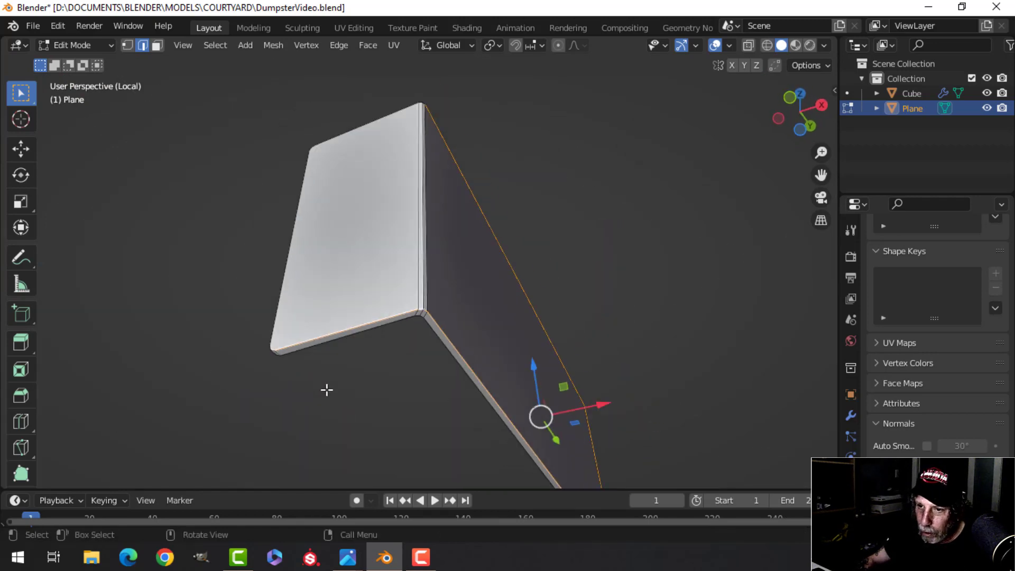
middle_click_drag(369, 232, 408, 385)
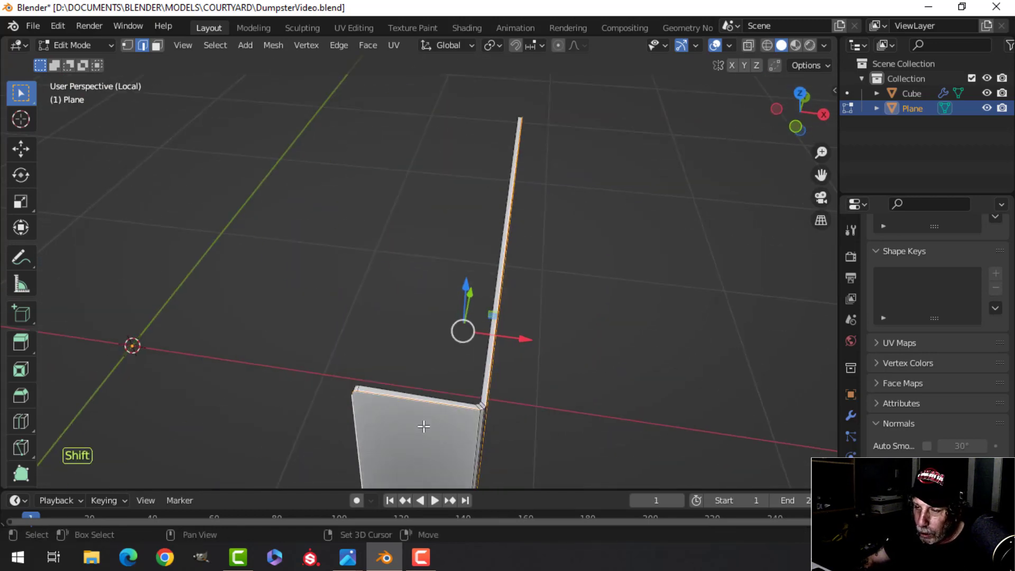
middle_click_drag(434, 426, 461, 298)
scroll(518, 366, "up", 2)
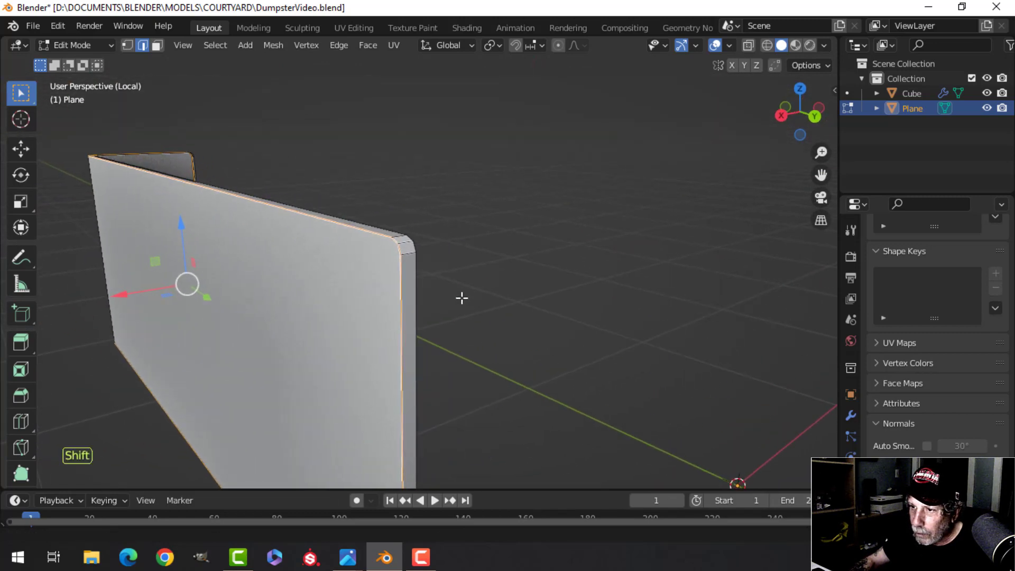
left_click(528, 298, "shift")
scroll(399, 324, "down", 1)
key("Tab")
scroll(379, 329, "down", 3)
key("alt+a")
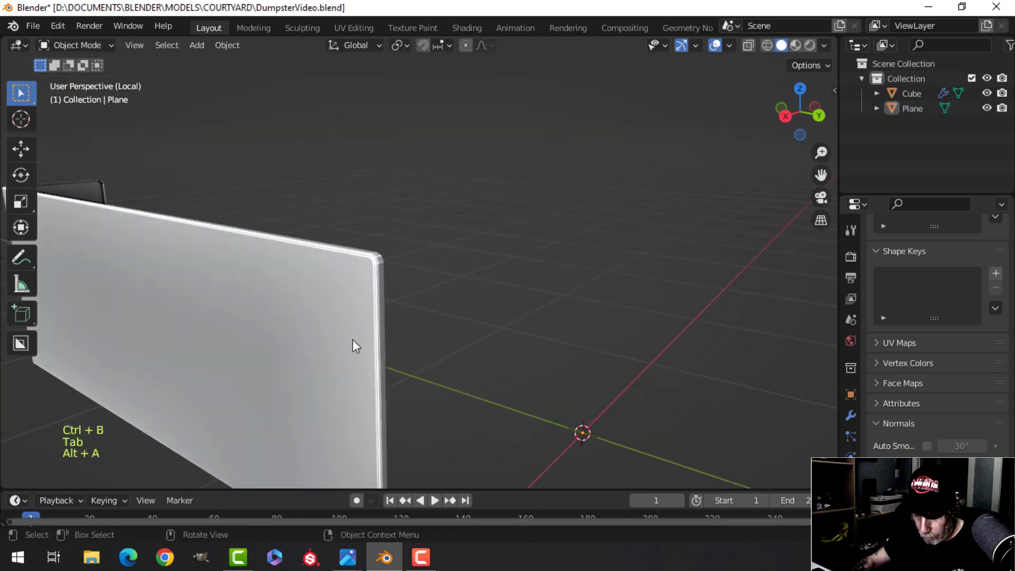
Leave Local View and nudge the plate's whole mesh slightly along X toward the container's end wall.
key("slash")
left_click(462, 292)
key("Tab")
key("a")
scroll(491, 296, "up", 5)
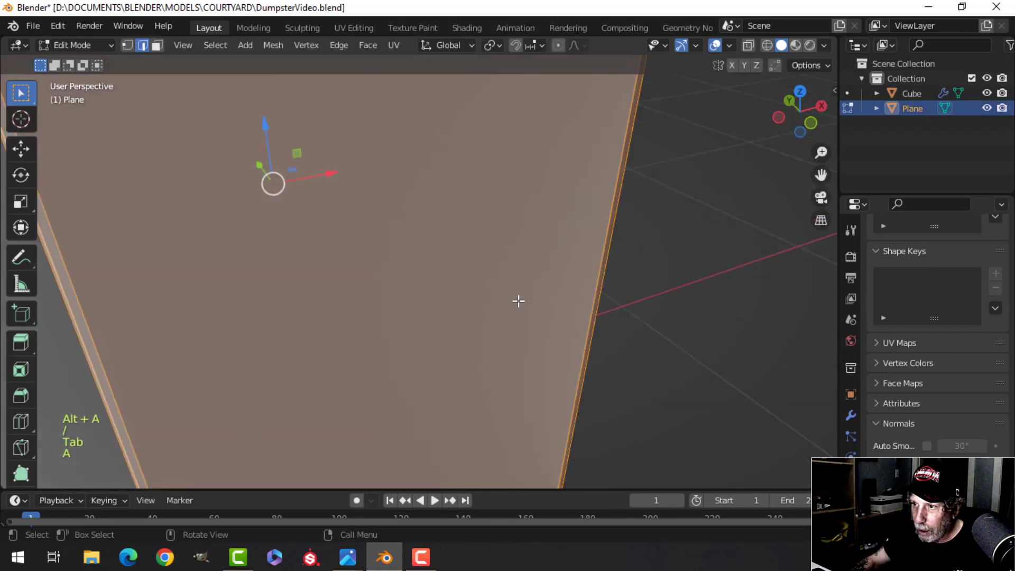
middle_click_drag(470, 353, 459, 364)
middle_click_drag(413, 334, 248, 343, "shift")
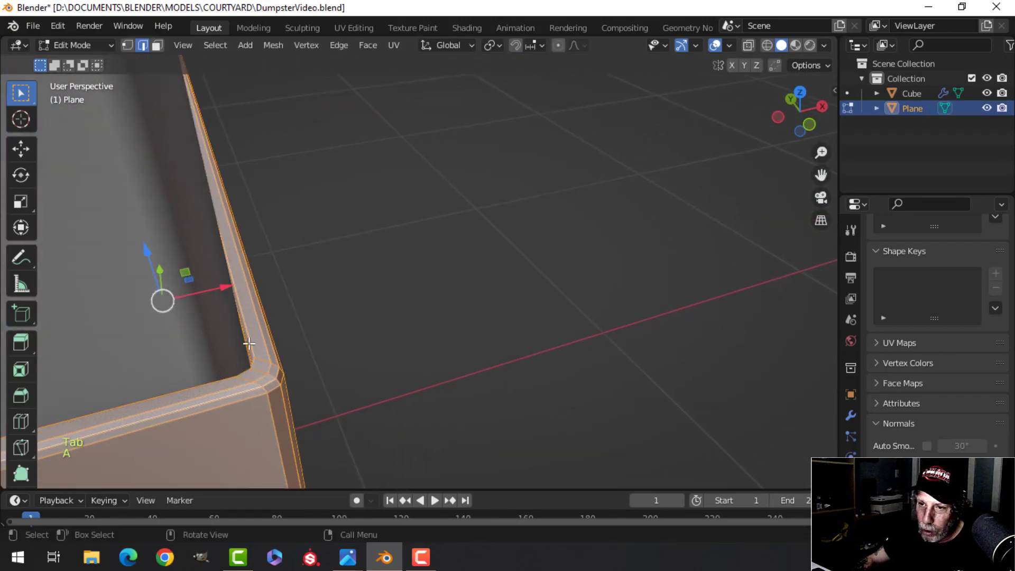
left_click_drag(225, 291, 220, 287)
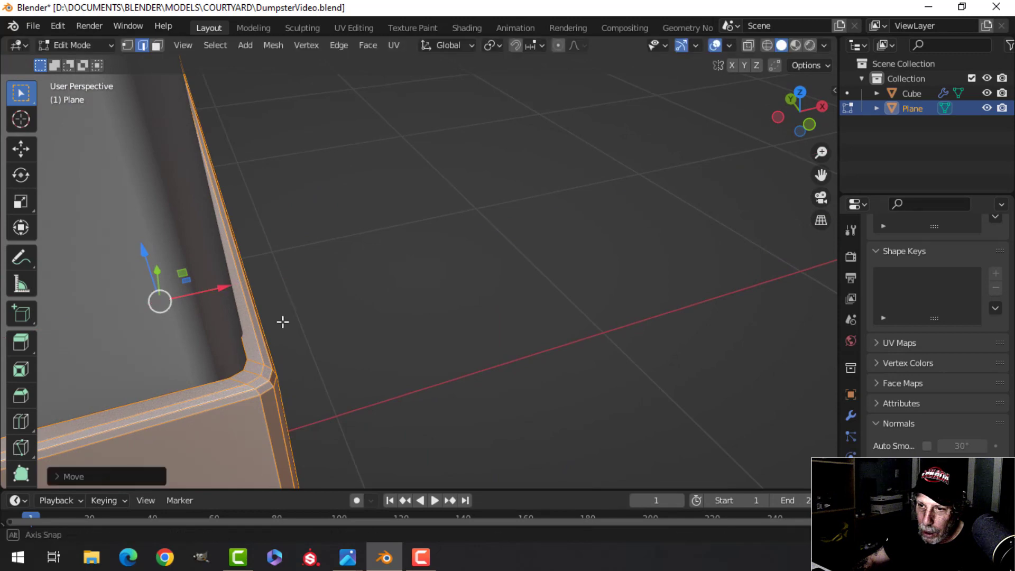
Shift the plate's mesh by about 0.0025 m along Y to seat its flap against the front wall.
middle_click_drag(281, 321, 303, 403)
middle_click_drag(289, 283, 446, 253, "shift")
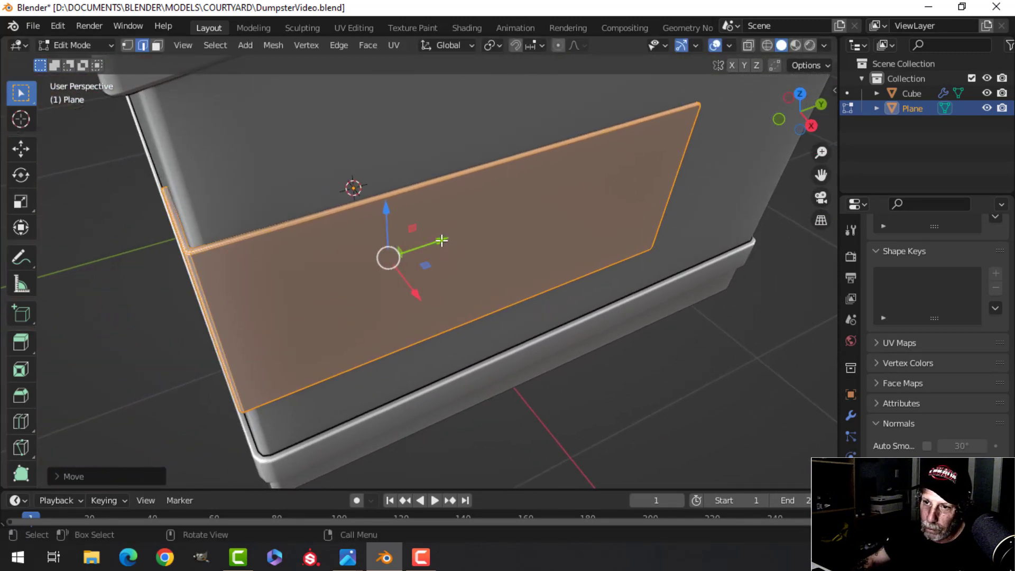
left_click_drag(442, 241, 442, 239)
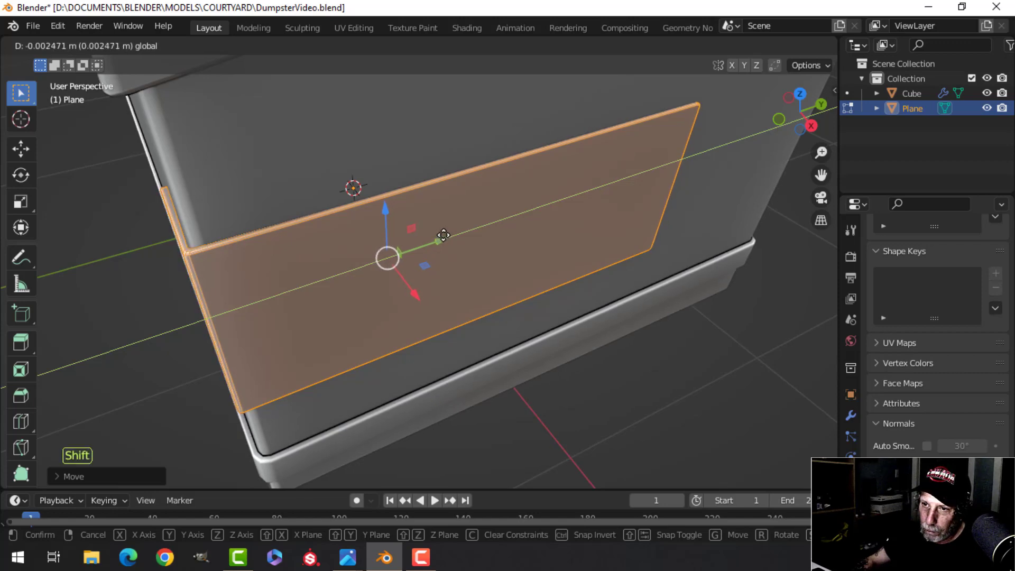
left_click_drag(444, 234, 444, 234, "shift")
key("Tab")
scroll(411, 271, "down", 4)
key("alt+a")
middle_click_drag(380, 281, 451, 275)
scroll(449, 249, "down", 4)
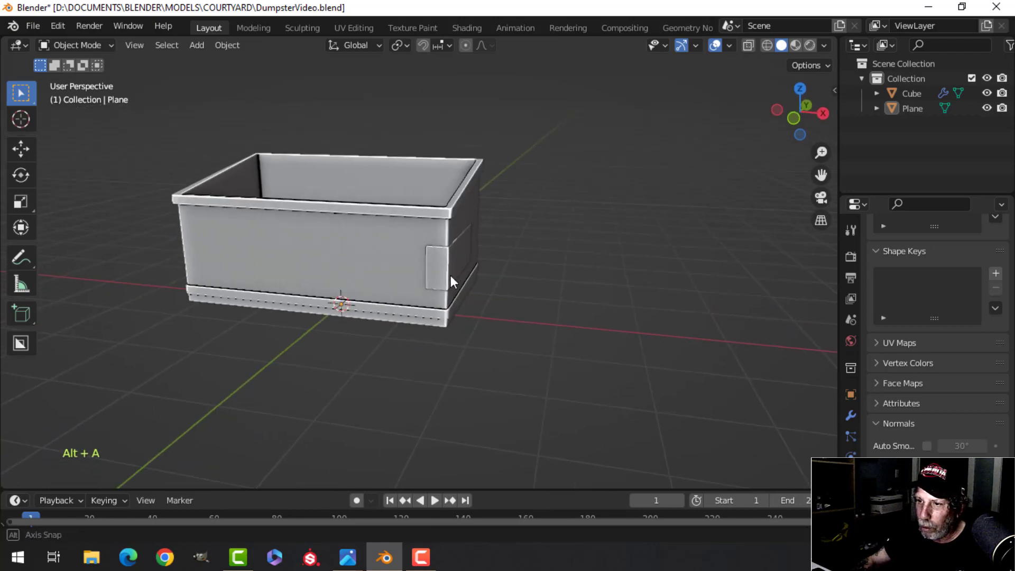
Add a Mirror modifier on the X axis to the corner plate.
left_click(451, 272)
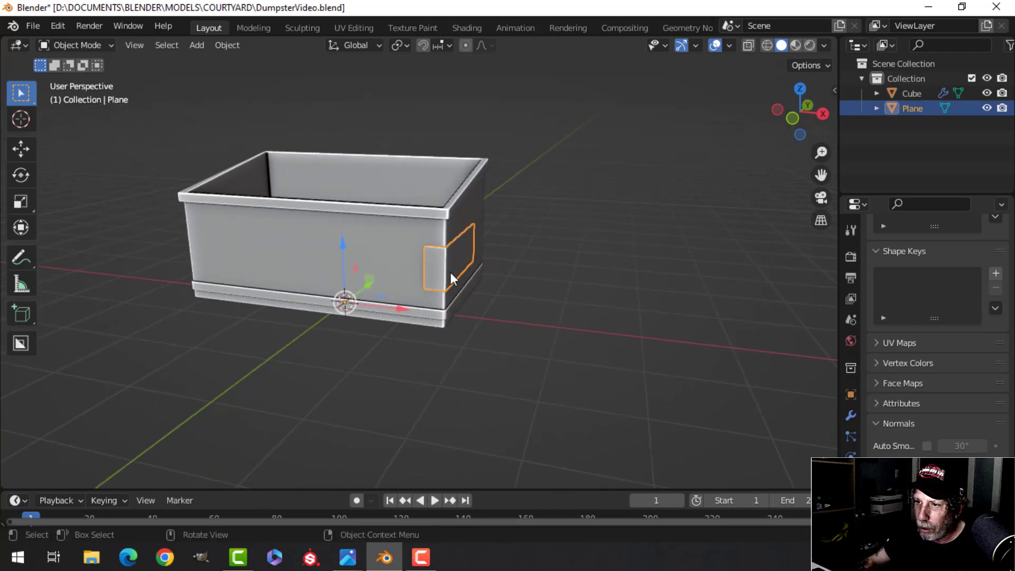
left_click(852, 416)
left_click(883, 255)
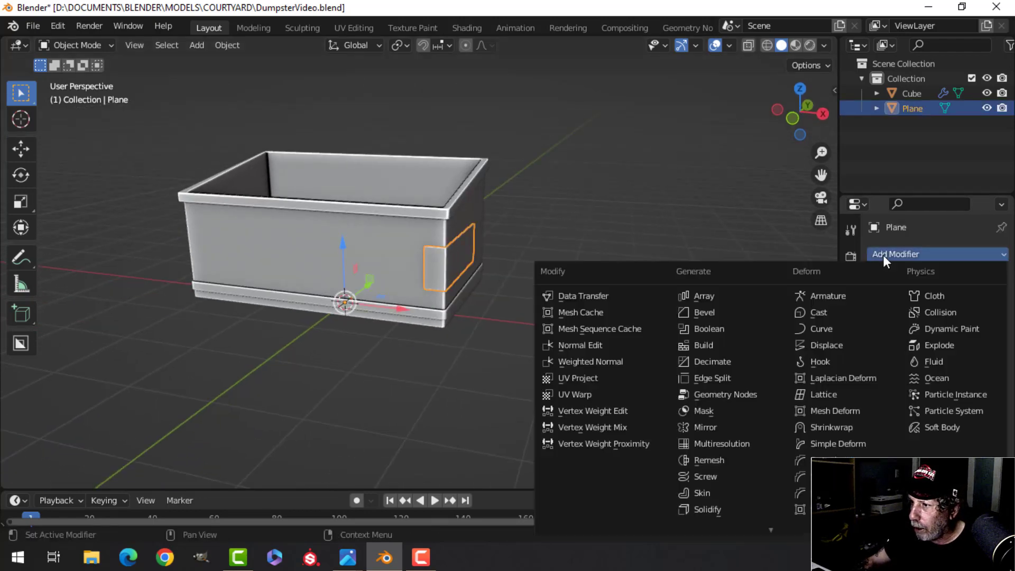
left_click(722, 425)
key("alt+a")
middle_click_drag(297, 287, 460, 268)
scroll(503, 285, "up", 2)
Select the plate's large end-wall face in Edit Mode and snap the 3D cursor to it.
left_click(461, 266)
key("Tab")
key("alt+a")
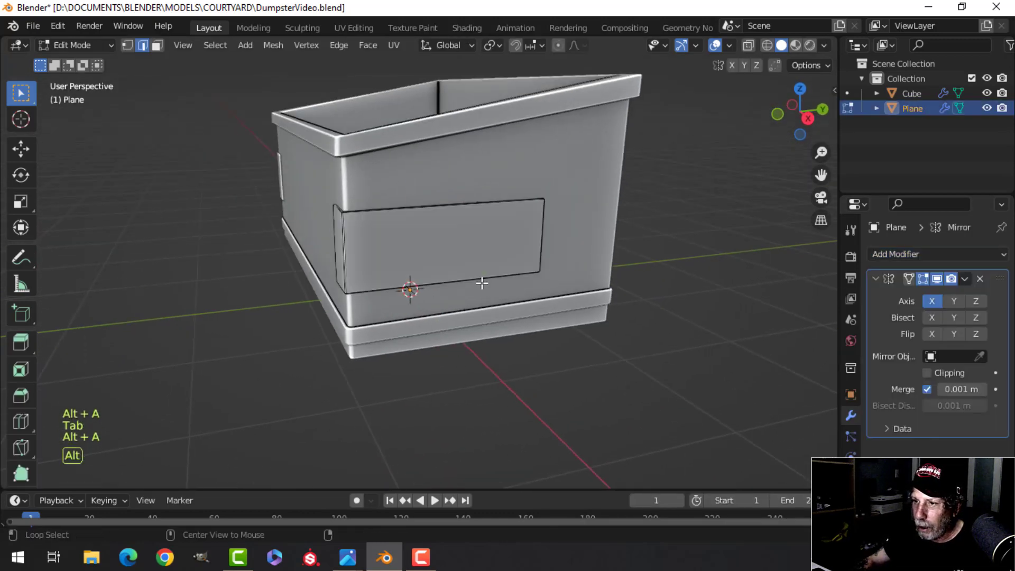
key("3")
left_click(459, 255)
middle_click_drag(517, 291, 495, 323)
left_click(537, 383)
Add a new plane mesh at the 3D cursor and, in Edit Mode, move it outward along X.
key("Tab")
key("shift+a")
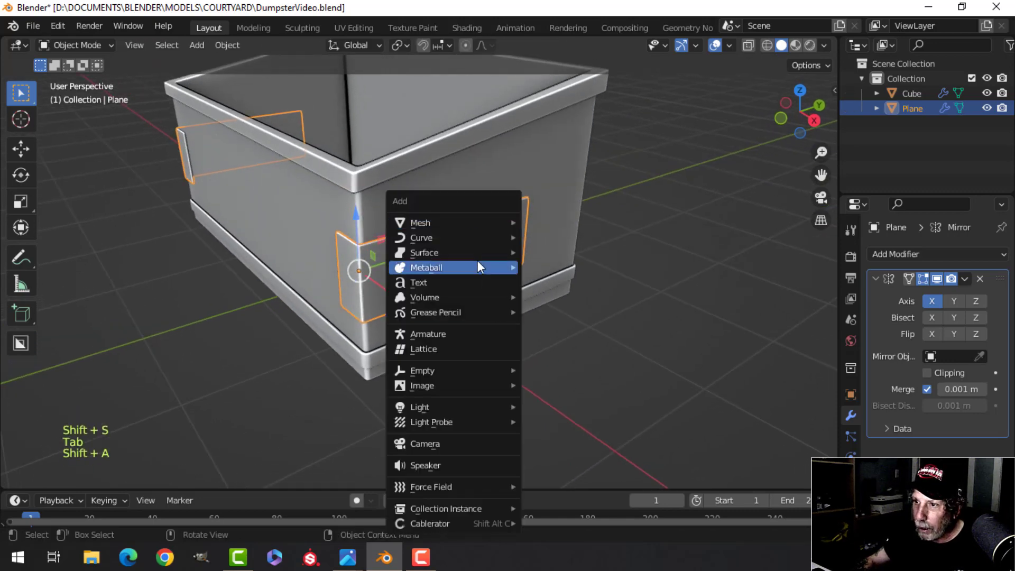
mouse_move(468, 223)
left_click(549, 228)
key("Tab")
middle_click_drag(541, 299, 571, 285)
left_click_drag(543, 247, 602, 258)
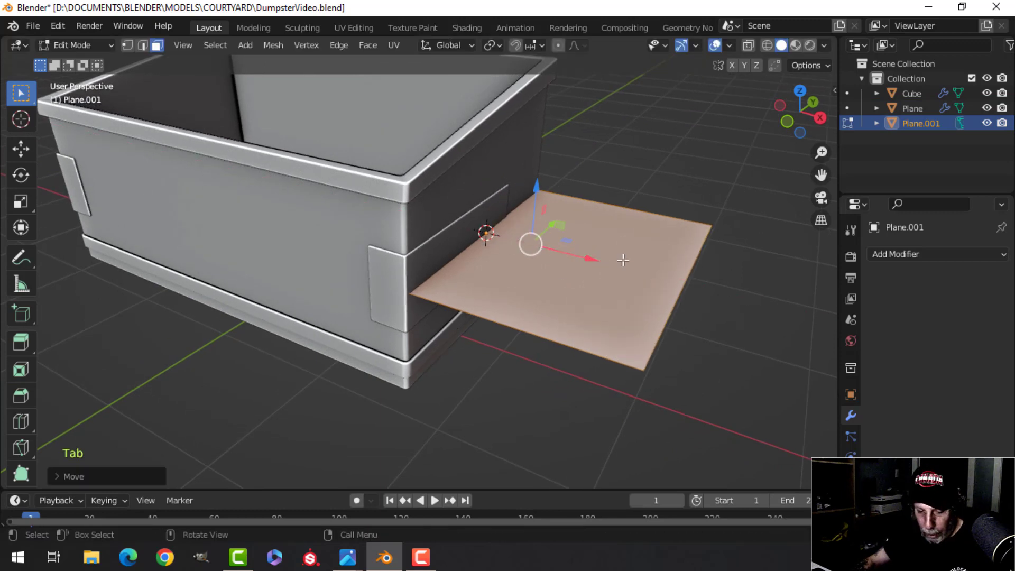
Rotate the new plane 90° about the Y axis to stand it parallel to the end wall.
key("r")
key("y")
key("9")
key("0")
key("Return")
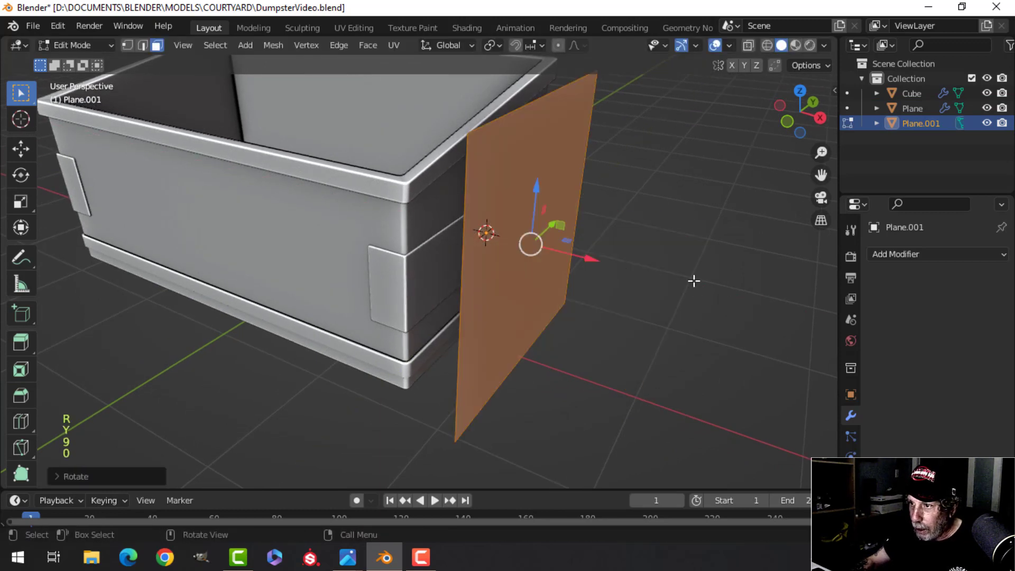
Scale the new plane down along Z into a low strip and move it along Y toward the container's taller side.
middle_click_drag(675, 303, 686, 301)
key("s")
key("z")
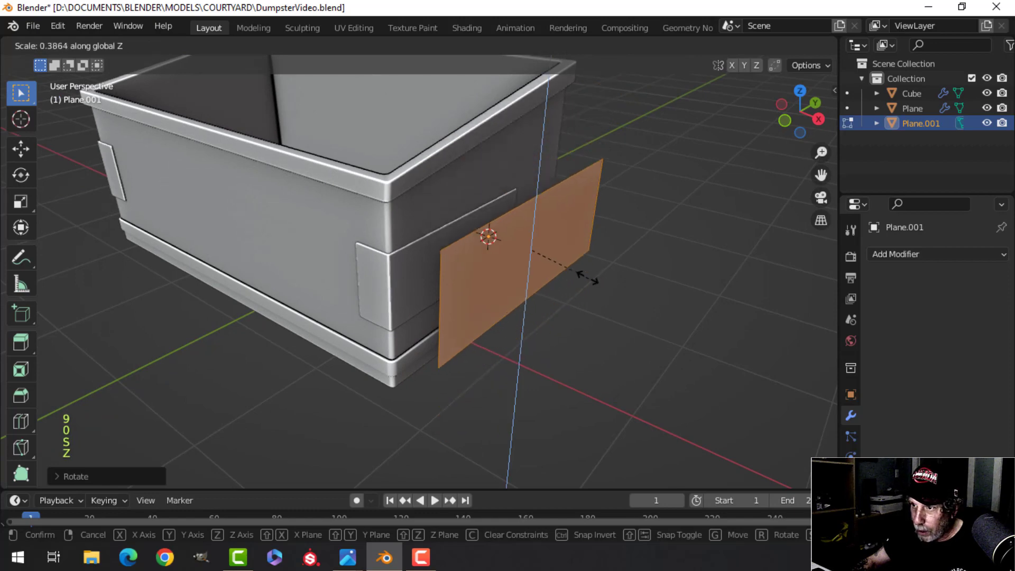
left_click(559, 272)
middle_click_drag(562, 273, 485, 277)
middle_click_drag(573, 294, 523, 282, "shift")
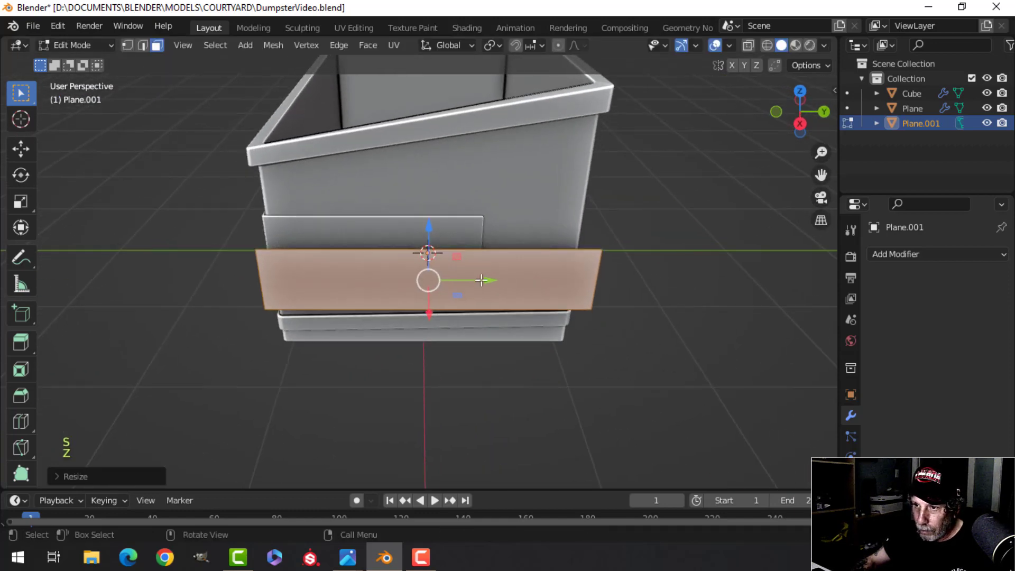
left_click_drag(479, 279, 509, 279)
middle_click_drag(478, 280, 486, 262)
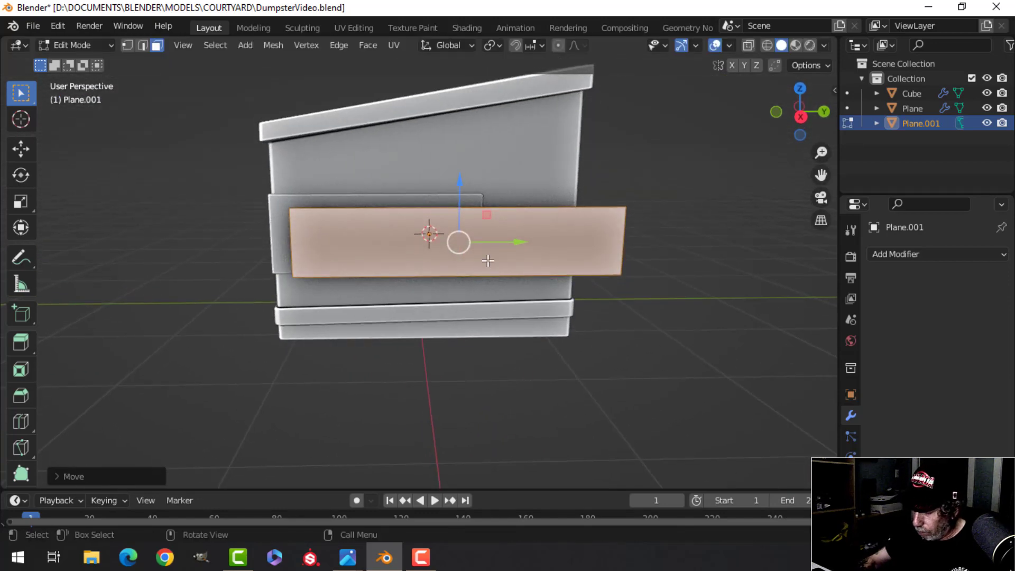
Scale the strip down, move it over the corner plate on the end wall and shorten it along Y to fit the plate.
key("KP_3")
key("s")
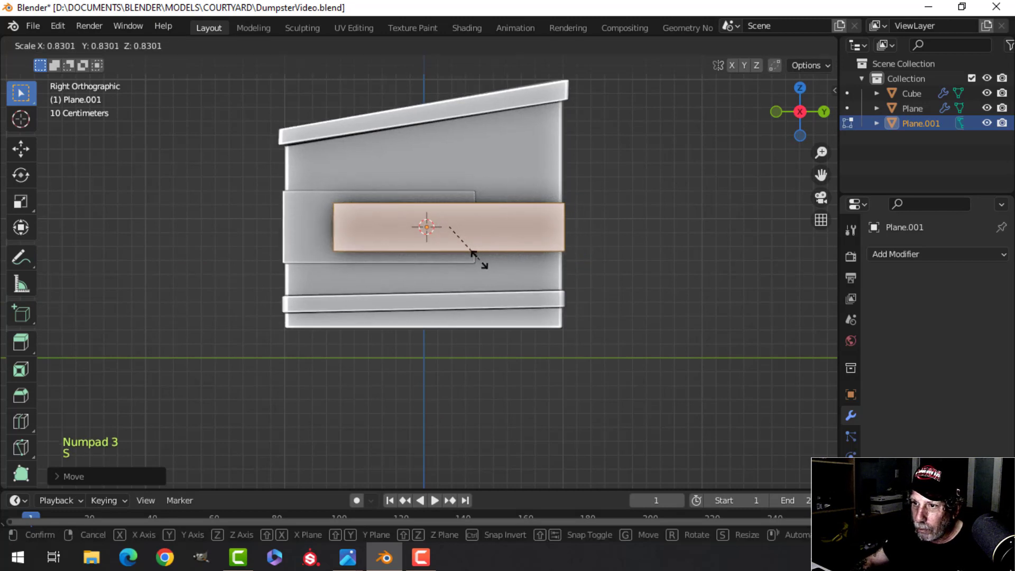
left_click(481, 261)
key("g")
left_click(433, 260)
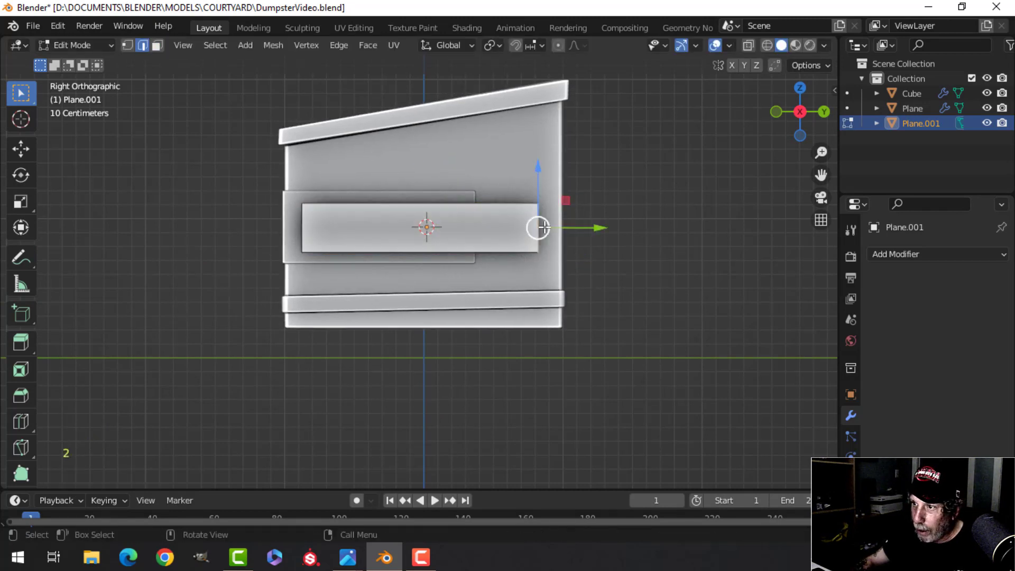
left_click_drag(591, 228, 505, 232)
Extrude the strip's upper and lower edges toward the container into flanges and move the resulting channel along X to the end wall.
middle_click_drag(505, 231, 481, 230)
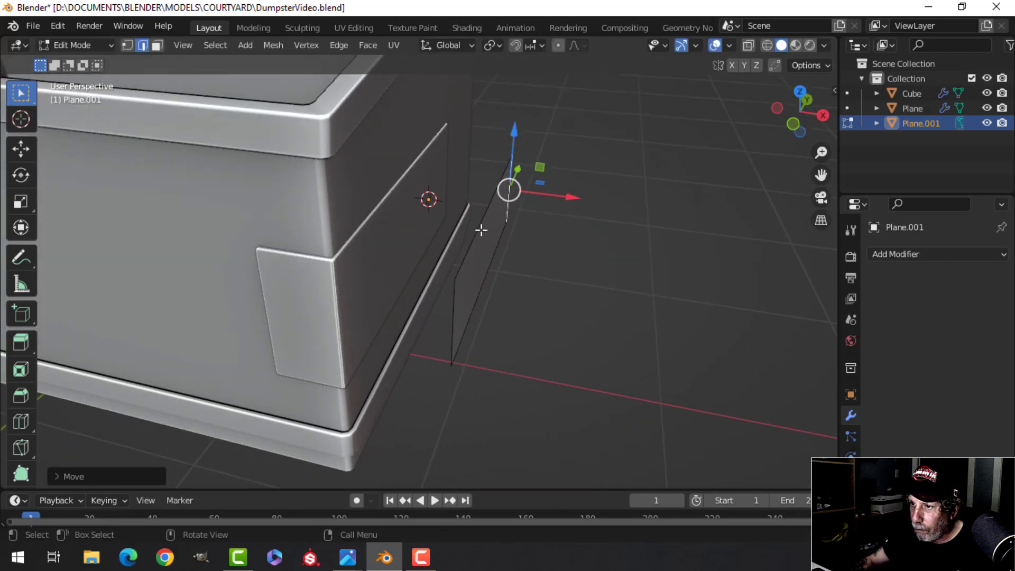
middle_click_drag(575, 293, 579, 293)
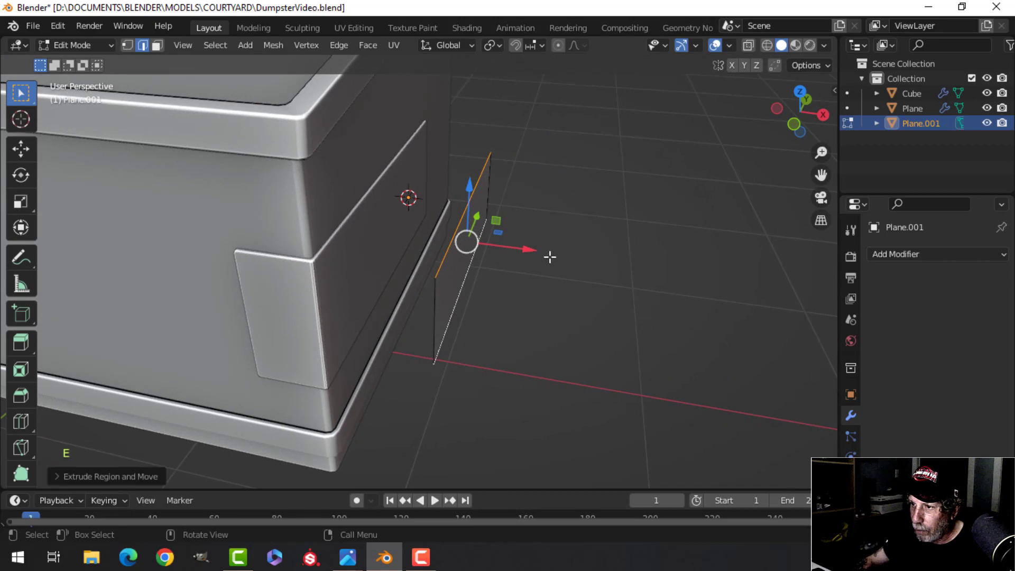
left_click(503, 245)
key("a")
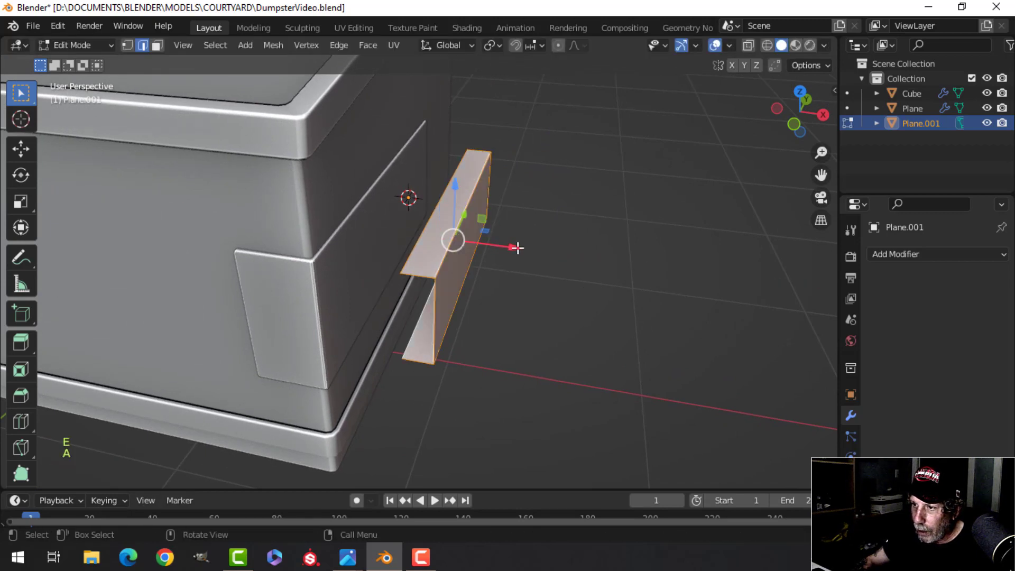
left_click_drag(516, 248, 477, 243)
left_click(404, 273)
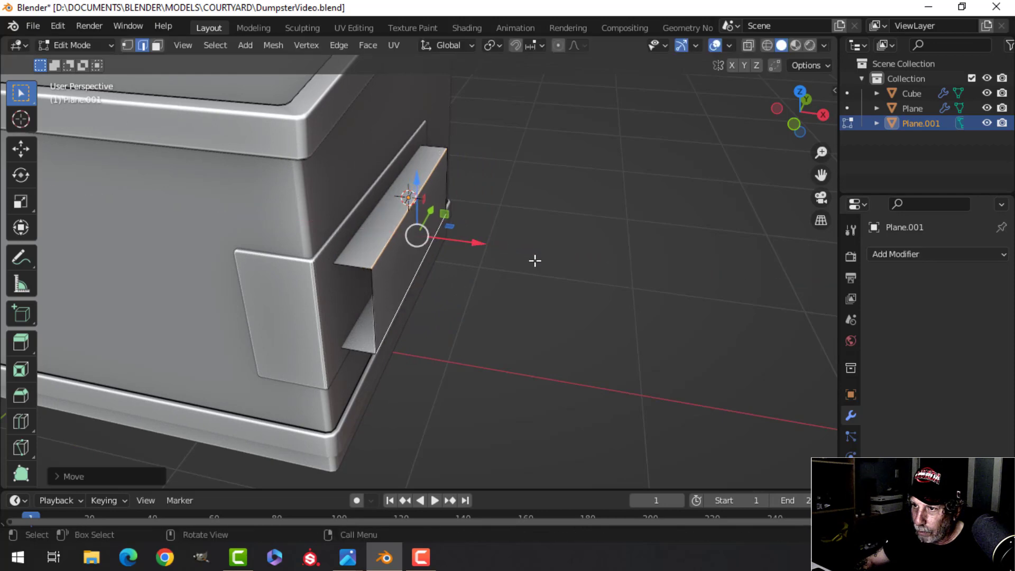
Try to thicken the channel by extruding all its faces in place and applying Shrink/Fatten of about -0.016 m.
key("alt+a")
middle_click_drag(534, 261, 454, 296)
key("a")
key("e")
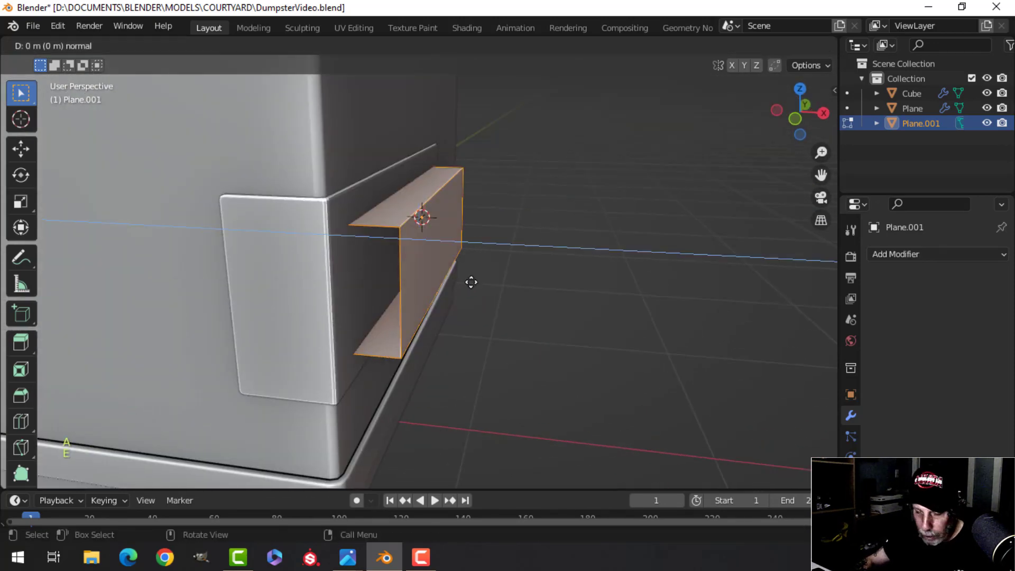
right_click(469, 282)
key("alt+s")
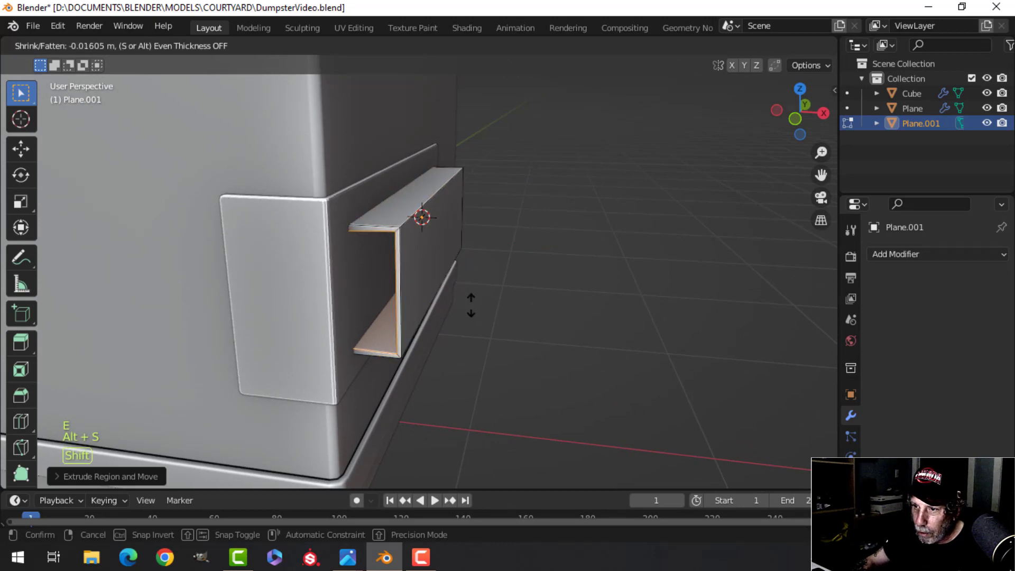
left_click(471, 305)
middle_click_drag(463, 283, 469, 269)
key("ctrl+z")
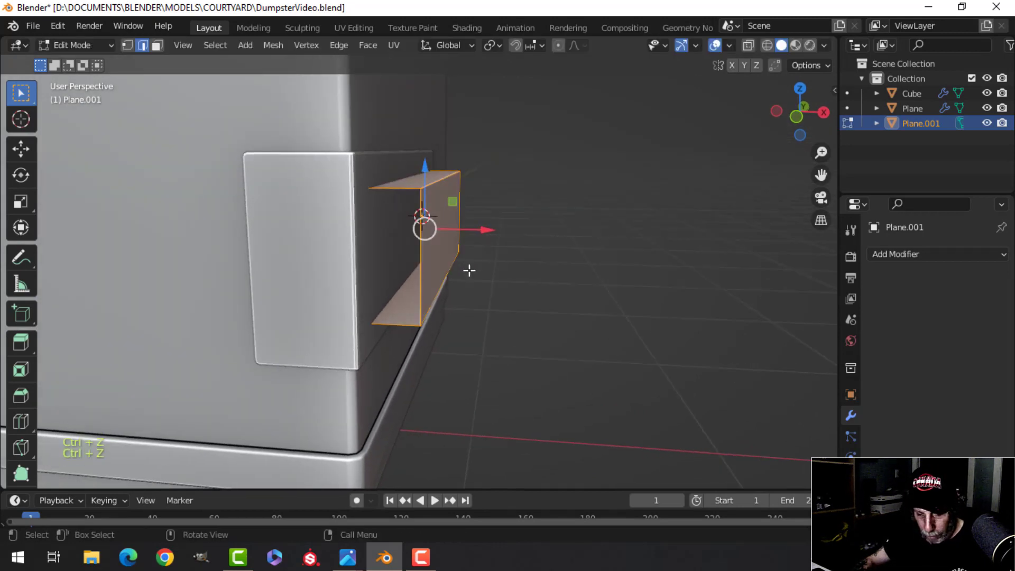
Recalculate the normals of the whole channel.
key("alt+n")
left_click(468, 270)
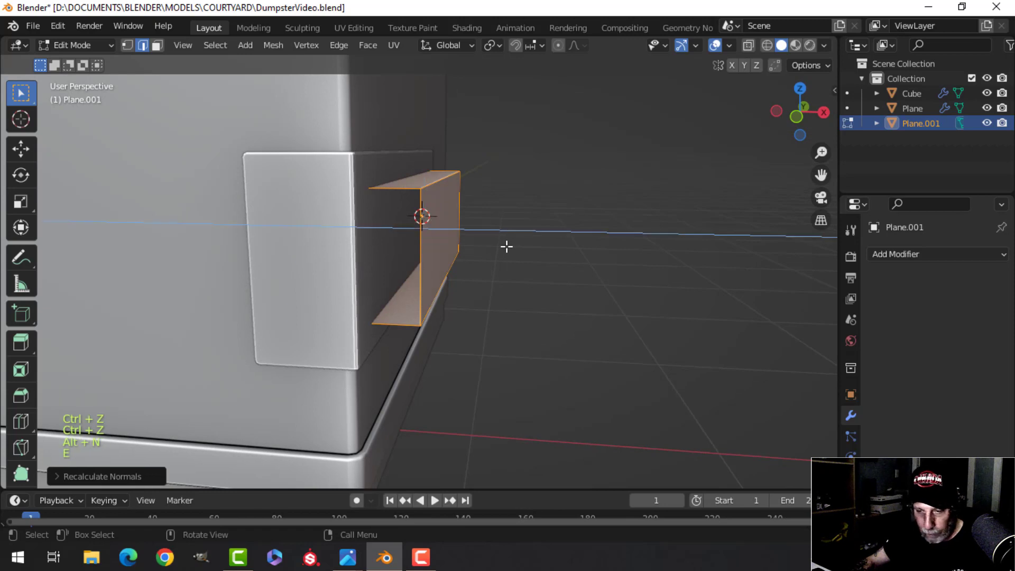
Try again to extrude the channel's faces in place and thicken them inward with Shrink/Fatten.
right_click(507, 248)
key("alt+s")
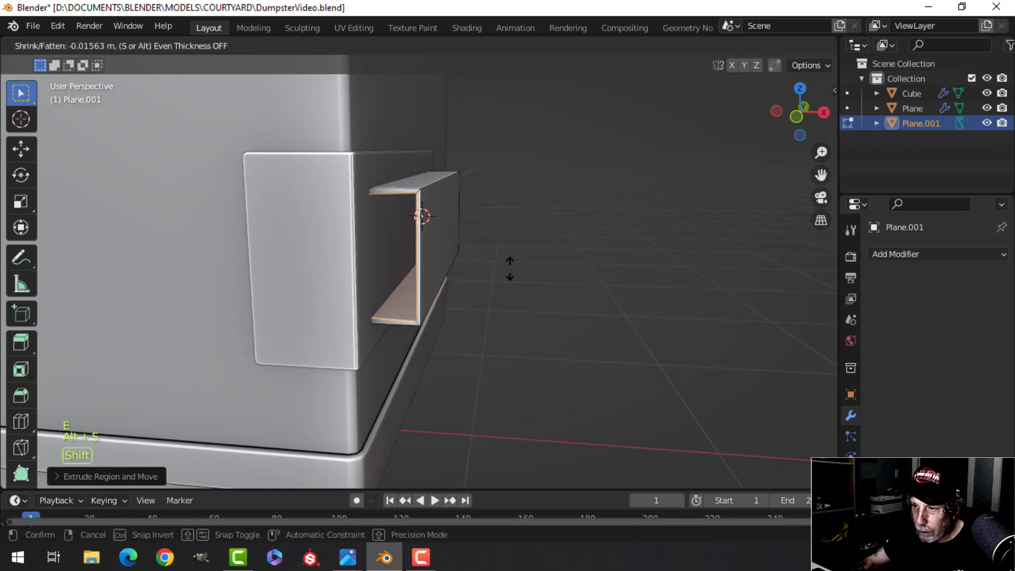
left_click(509, 268)
middle_click_drag(510, 268, 444, 265)
scroll(439, 261, "up", 1)
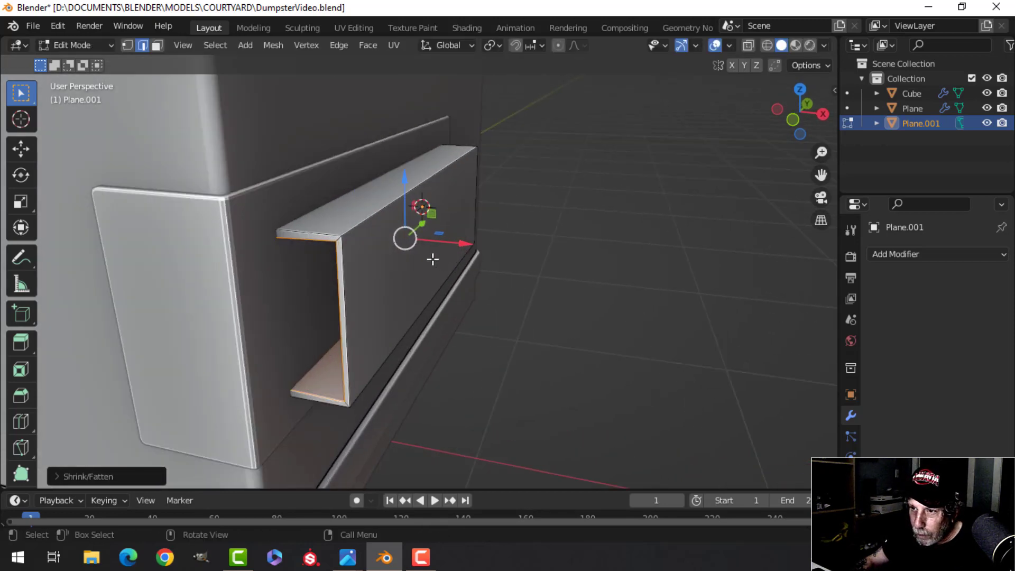
key("ctrl+z")
key("ctrl+z")
Add a Solidify modifier with 0.01 m thickness and Even Thickness to the channel and apply it.
key("Tab")
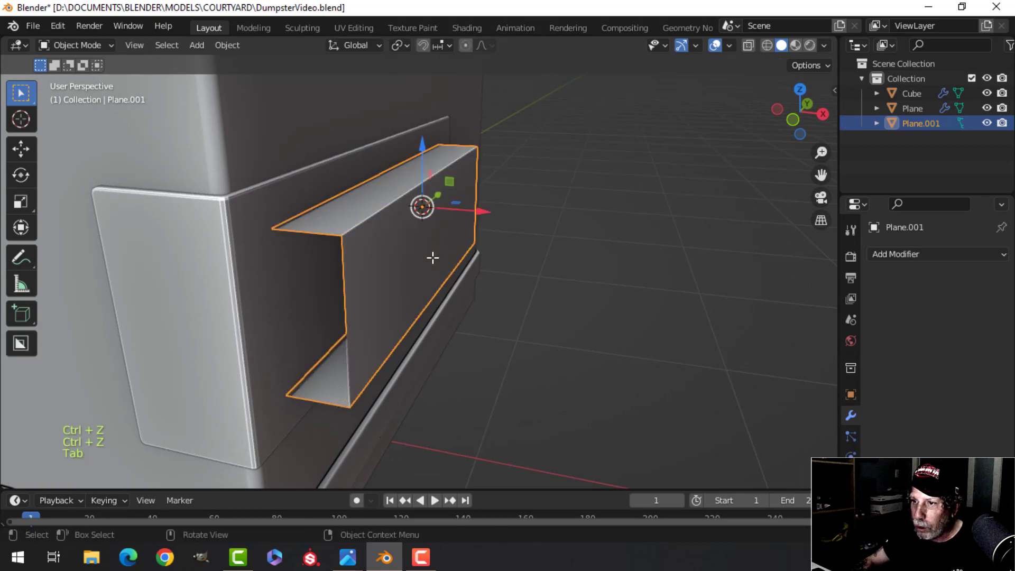
left_click(912, 255)
left_click(728, 512)
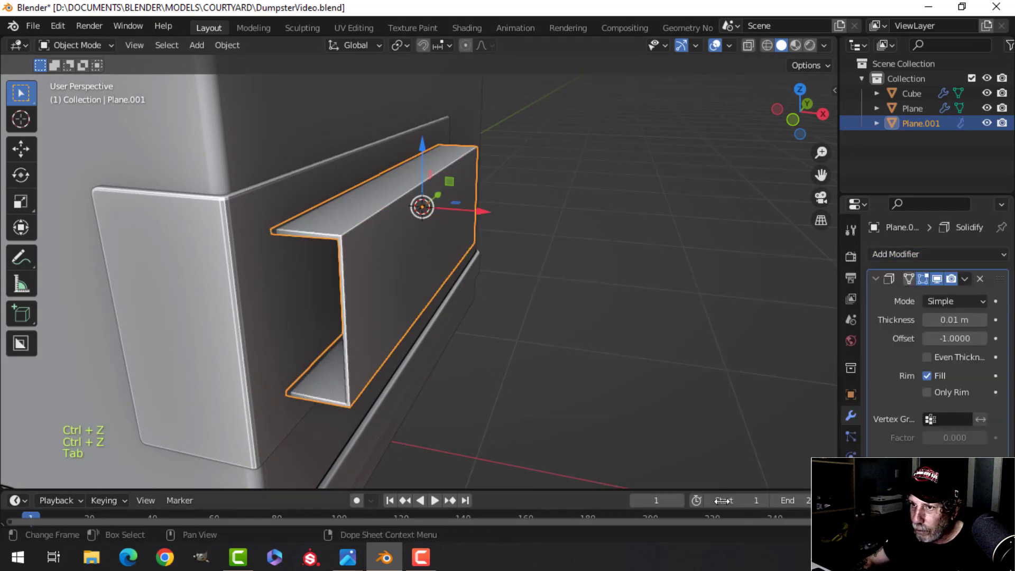
middle_click_drag(515, 355, 561, 322, "shift")
left_click(929, 358)
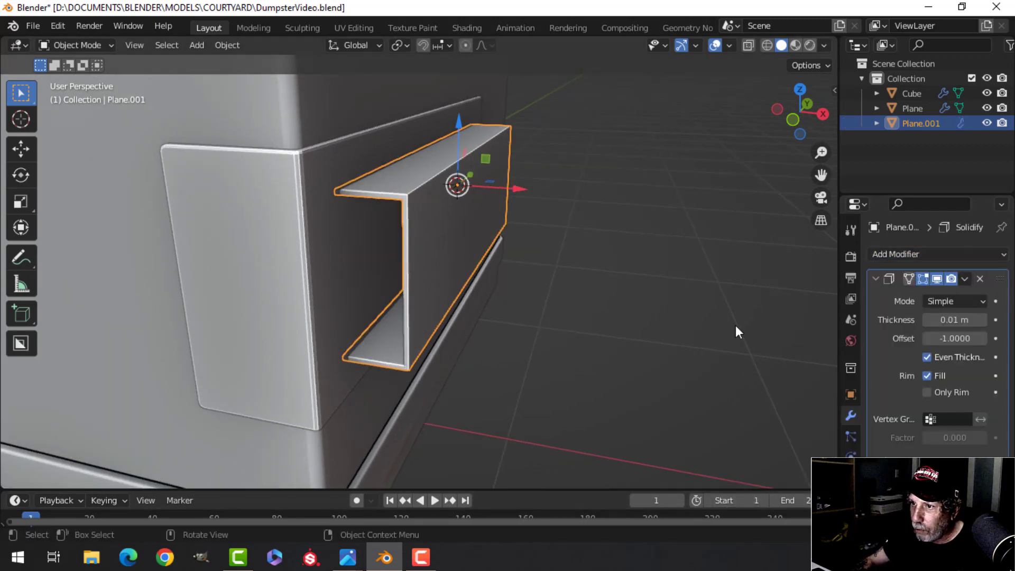
middle_click_drag(735, 325, 586, 306, "shift")
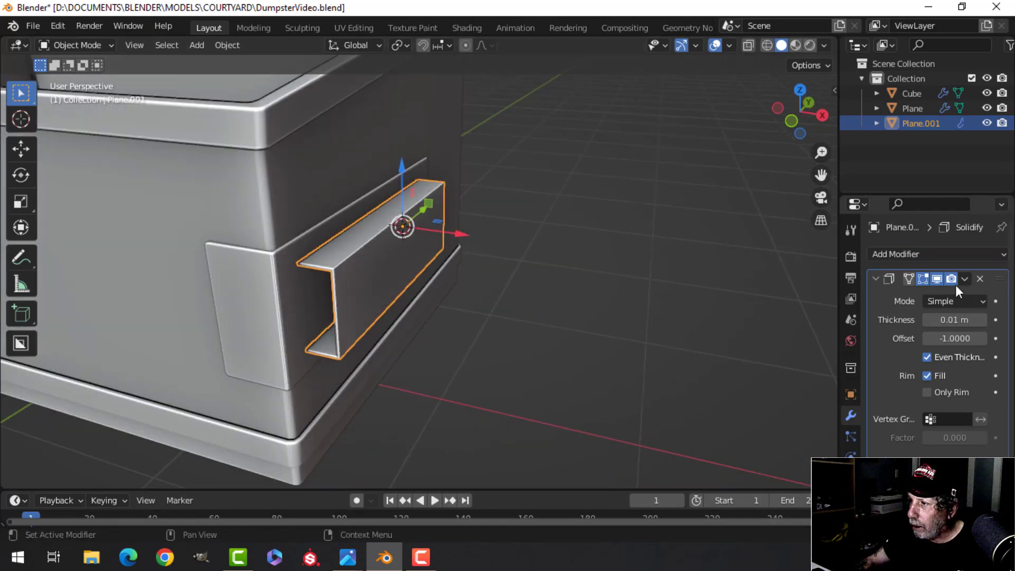
left_click(964, 278)
left_click(936, 291)
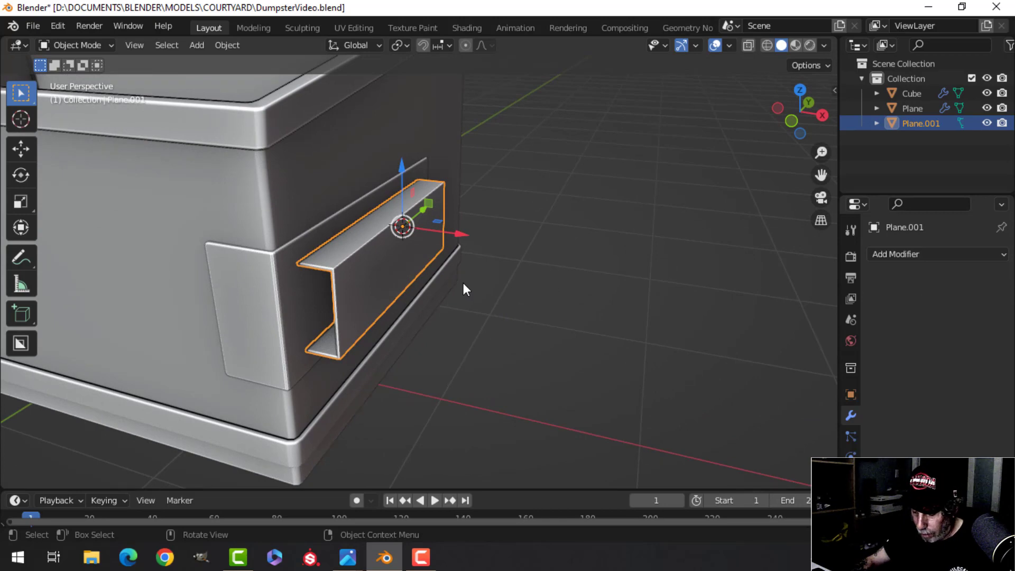
Isolate the channel and delete the narrow rim faces on the free long sides of both flanges.
key("KP_Divide")
key("Tab")
middle_click_drag(456, 281, 554, 259)
key("alt+a")
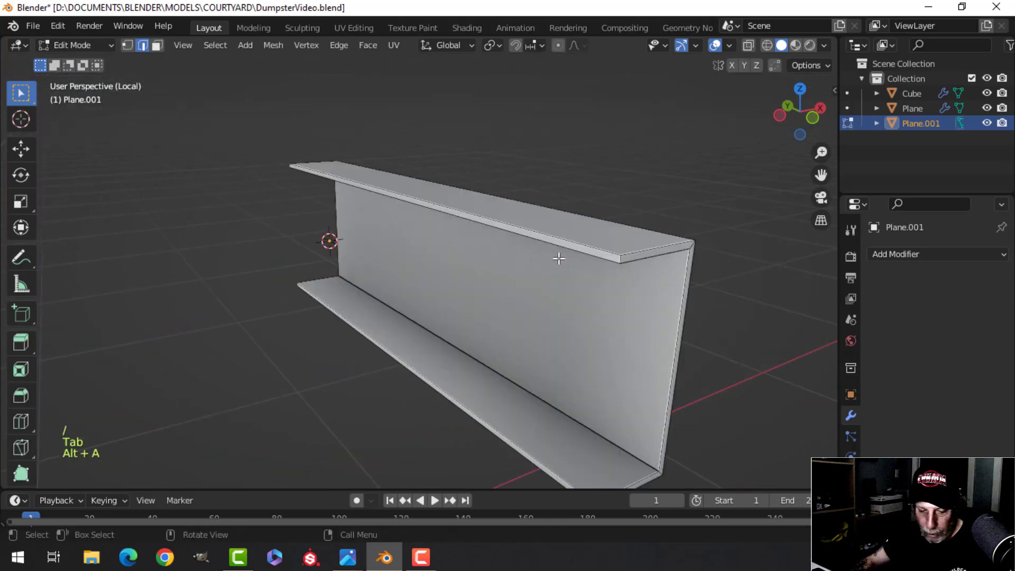
left_click(572, 247)
middle_click_drag(581, 309, 543, 229, "shift")
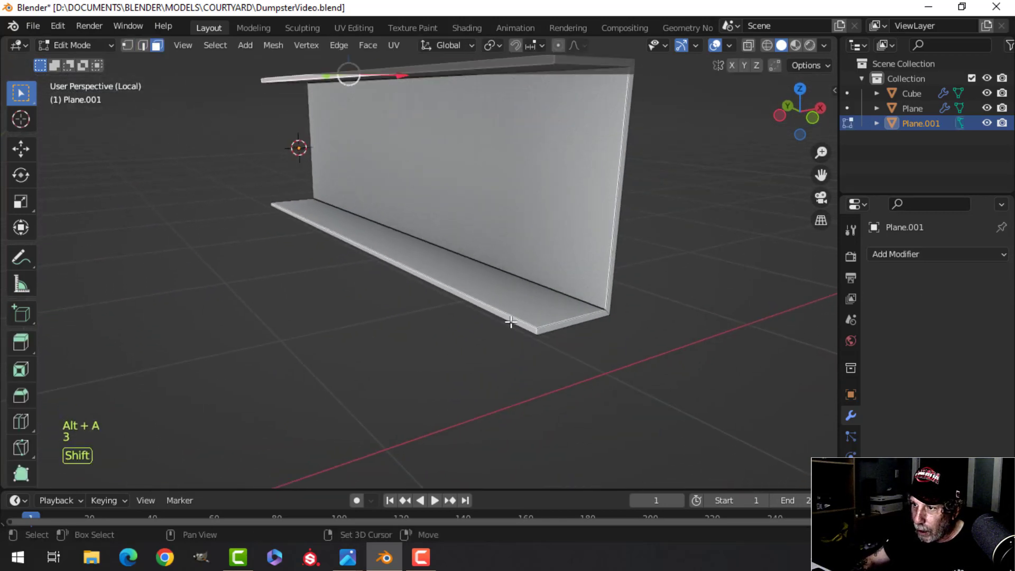
left_click(511, 321, "shift")
key("x")
left_click(487, 320)
Bevel the channel's long corner edges where the flanges meet the web, about 0.011 m wide with 2 segments.
middle_click_drag(487, 320, 405, 256)
middle_click_drag(371, 224, 384, 158)
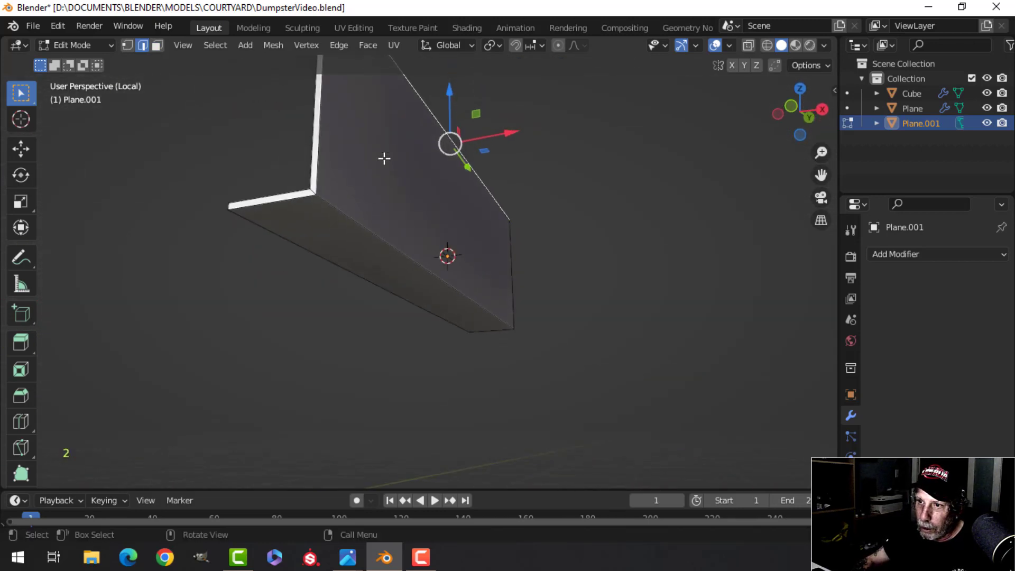
middle_click_drag(354, 203, 470, 361)
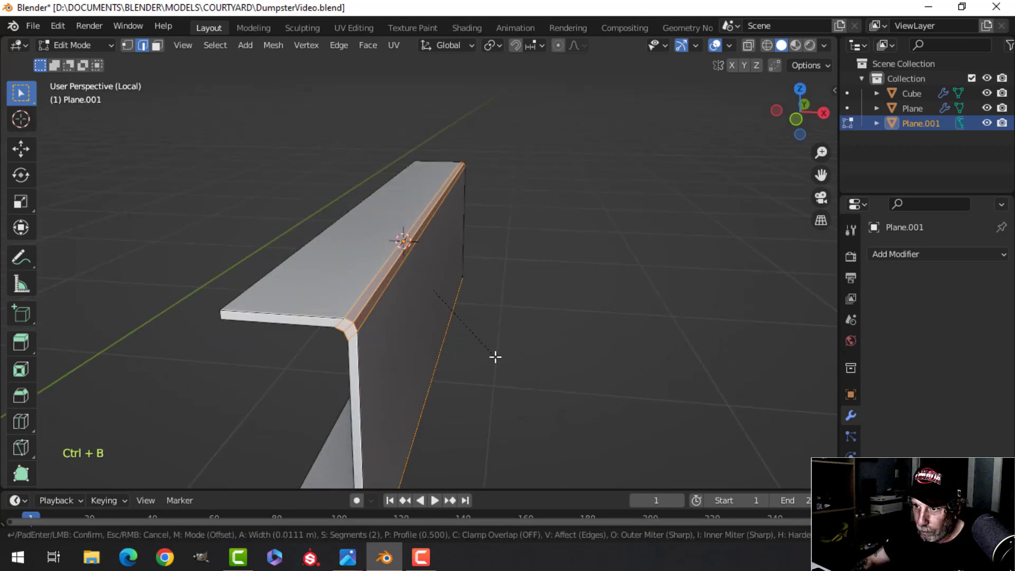
left_click(493, 356)
Select the edges around both open ends of the channel and bevel them.
key("alt+a")
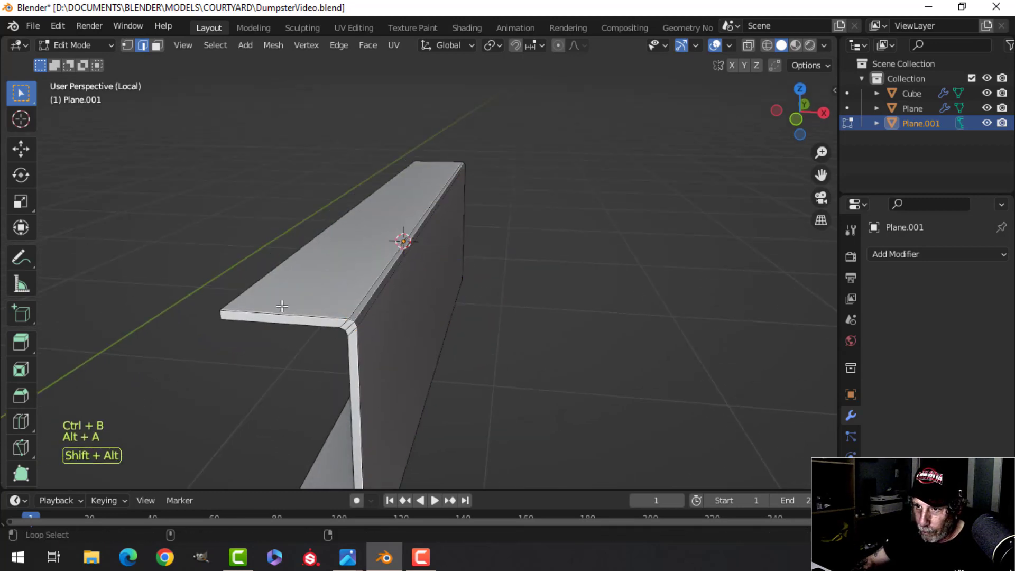
scroll(373, 269, "up", 2)
middle_click_drag(370, 290, 455, 243)
scroll(523, 238, "down", 2)
scroll(454, 243, "down", 1)
middle_click_drag(454, 243, 456, 271)
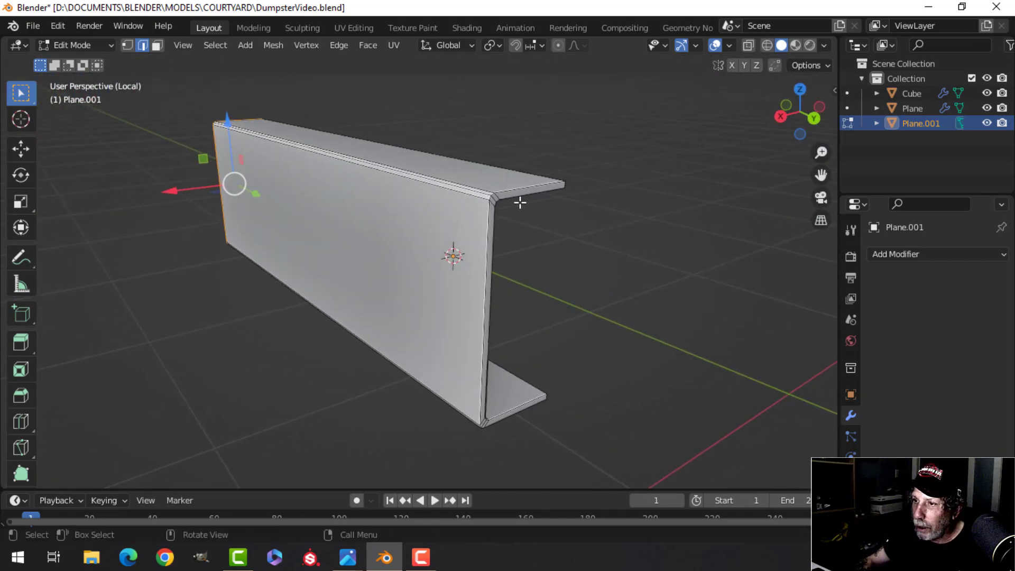
middle_click_drag(534, 238, 423, 252, "shift")
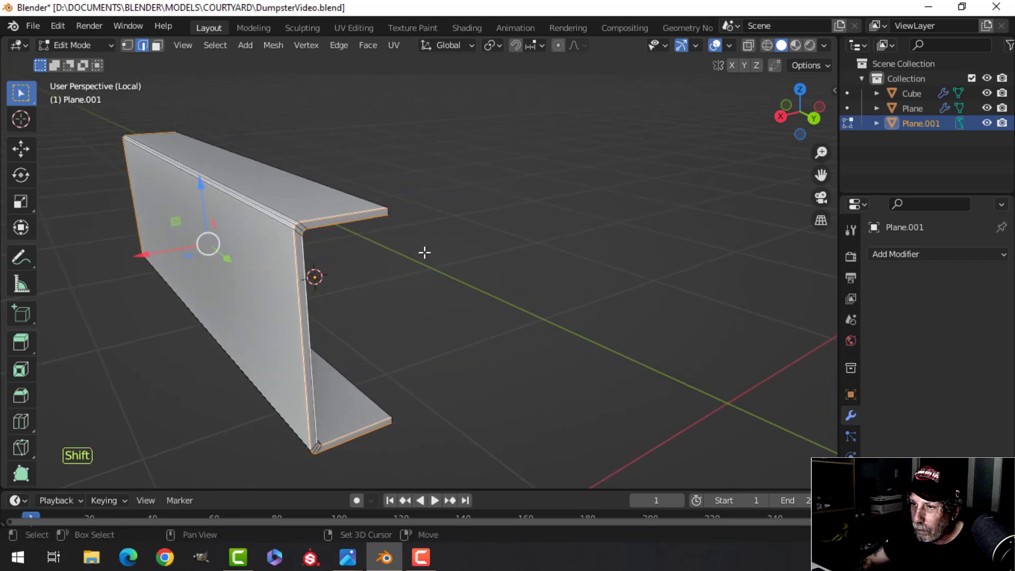
scroll(444, 254, "up", 3)
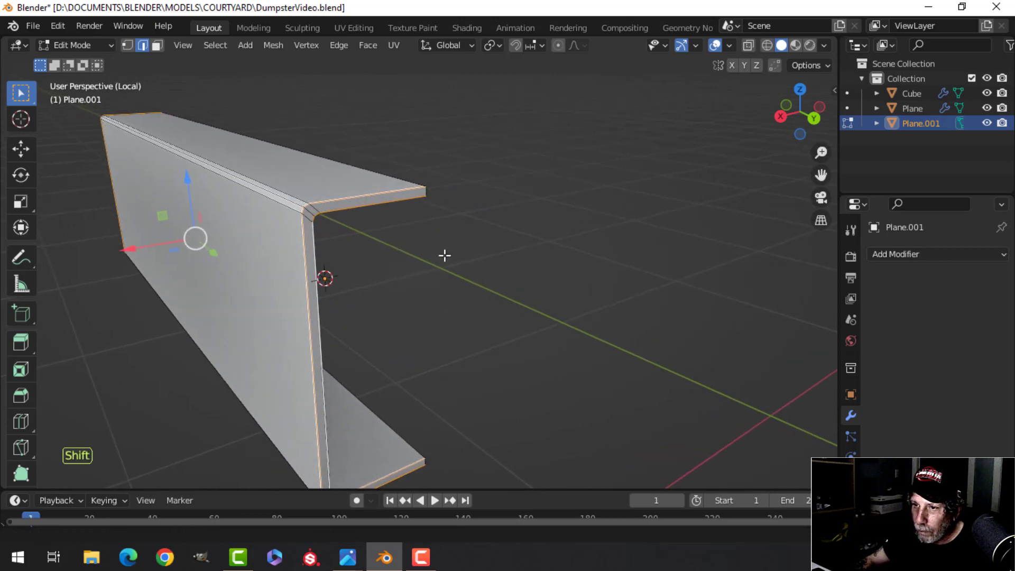
left_click(515, 265)
Return to Object Mode with the full scene and shade the channel smooth.
key("Tab")
scroll(317, 265, "down", 3)
middle_click_drag(303, 265, 266, 216)
key("slash")
key("alt+a")
left_click(400, 241)
right_click(390, 230)
left_click(390, 230)
key("alt+a")
Shade the mirrored corner plates smooth.
scroll(417, 252, "up", 4)
left_click(147, 159)
right_click(148, 158)
left_click(148, 158)
scroll(147, 159, "down", 3)
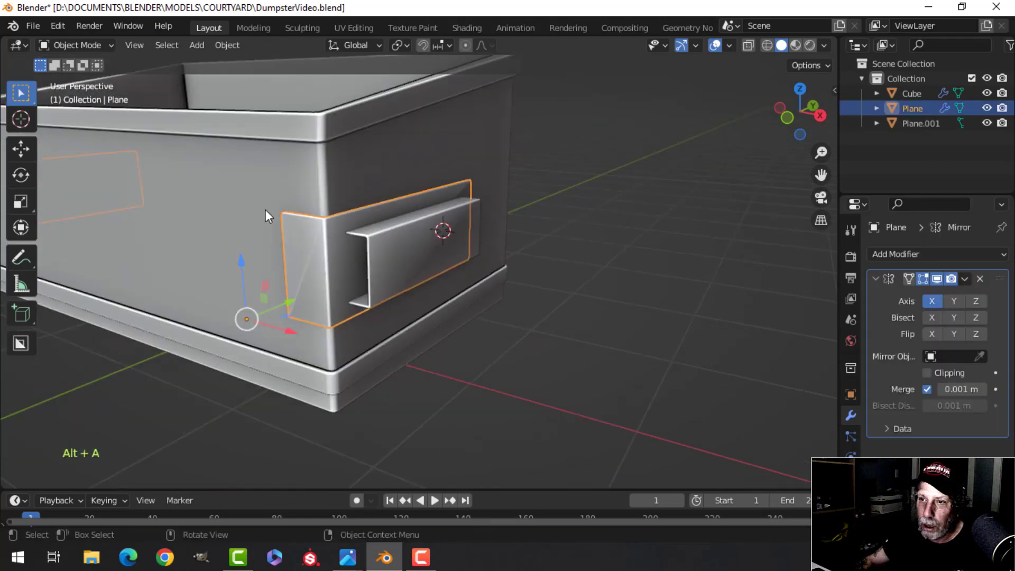
Apply the corner plates' Mirror modifier and join the plates into the container object.
key("alt+a")
middle_click_drag(346, 235, 400, 259)
left_click(308, 253)
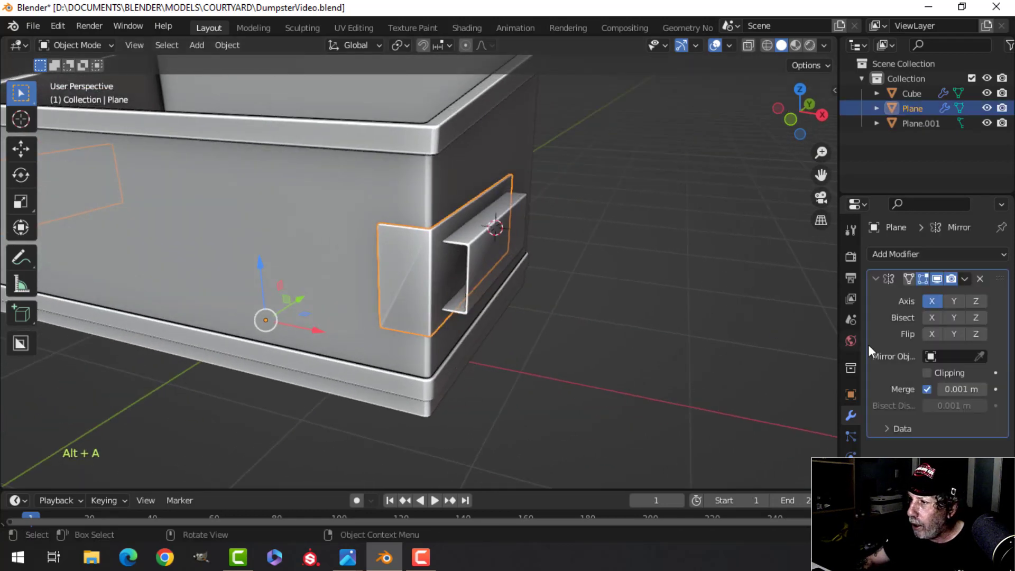
left_click(965, 278)
left_click(939, 293)
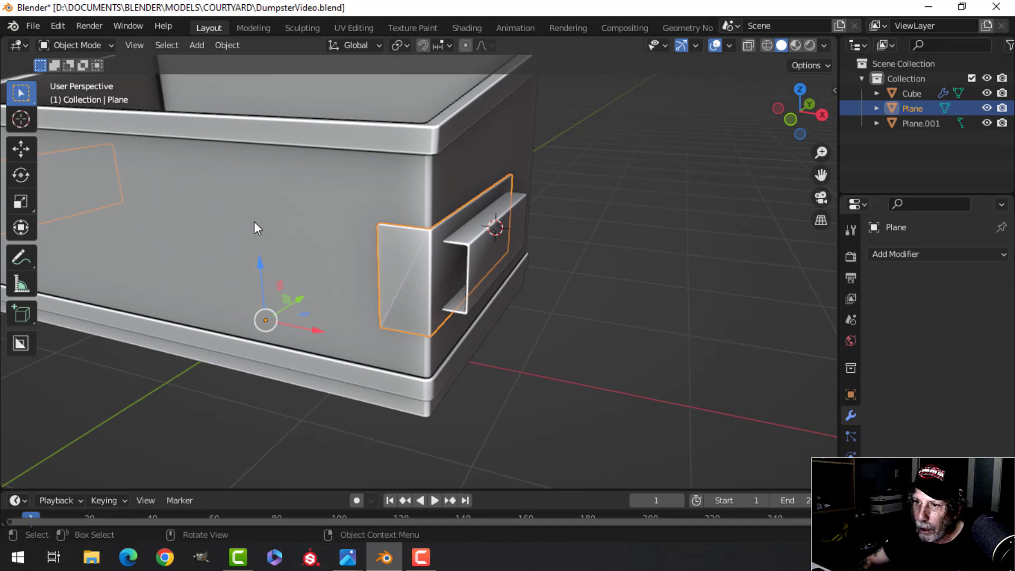
left_click(254, 221, "shift")
key("ctrl+j")
scroll(254, 220, "down", 5)
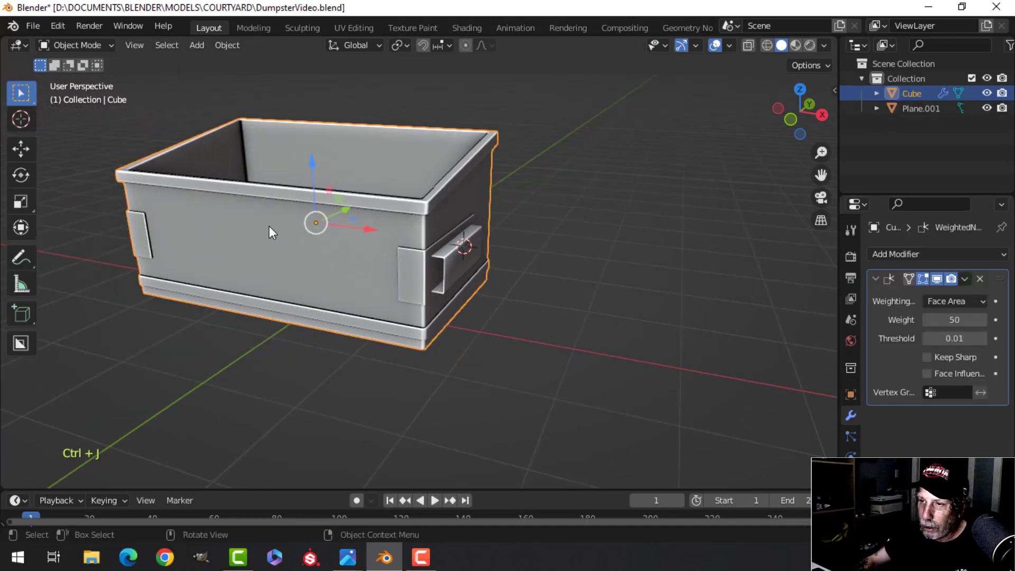
Select the channel's entire mesh in Edit Mode and scale it down slightly along Z.
key("alt+a")
middle_click_drag(268, 226, 403, 247)
scroll(448, 262, "up", 4)
middle_click_drag(403, 247, 392, 217)
left_click(369, 216)
key("Tab")
key("a")
middle_click_drag(351, 255, 298, 187)
key("s")
key("z")
left_click(465, 264)
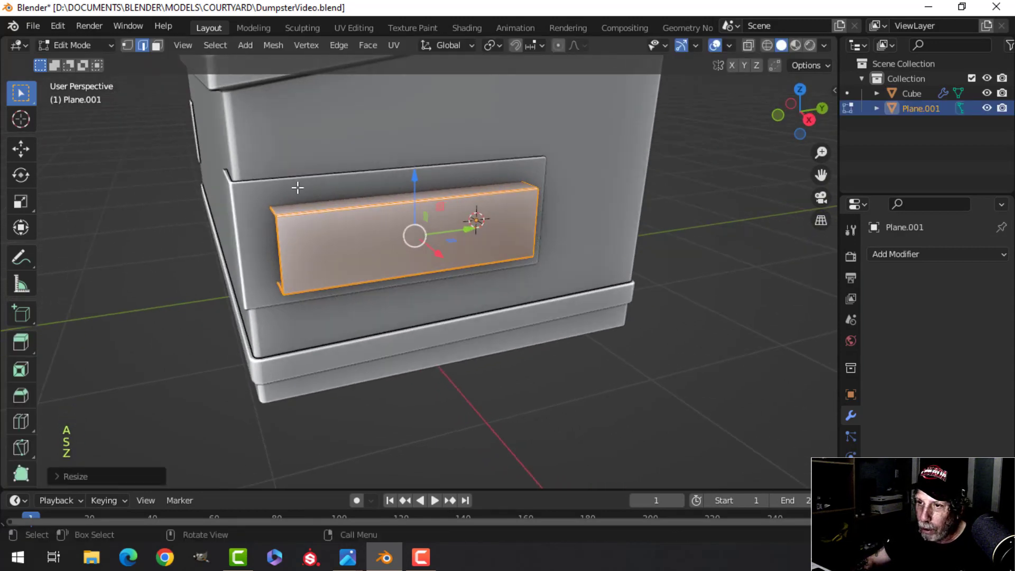
middle_click_drag(449, 235, 531, 238)
scroll(482, 242, "up", 2)
scroll(482, 242, "down", 6)
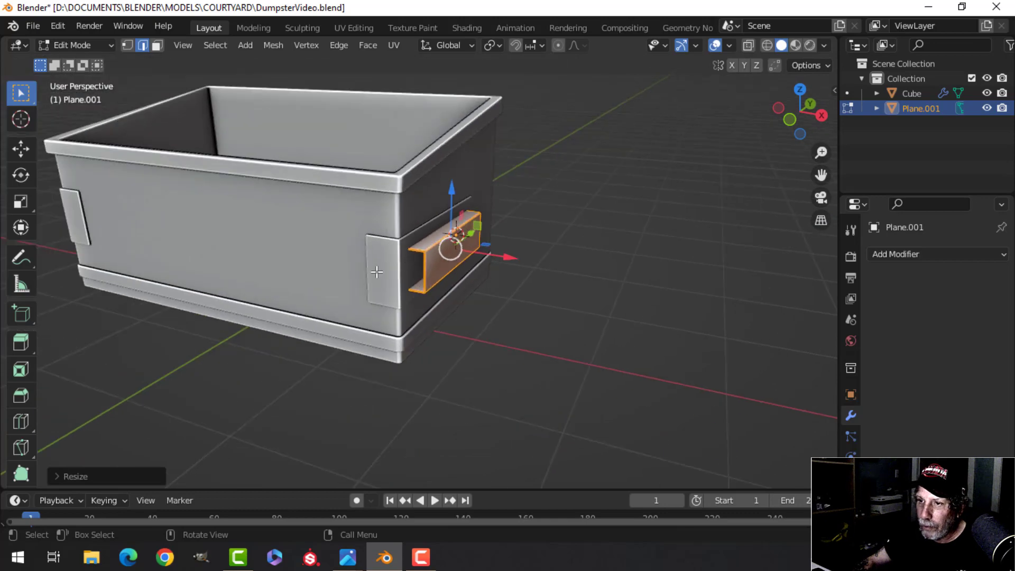
Snap the 3D cursor to the centre of the container's entire mesh and return to Object Mode.
key("Tab")
middle_click_drag(288, 267, 329, 271)
scroll(317, 275, "down", 5)
key("alt+a")
left_click(310, 279)
key("Tab")
key("a")
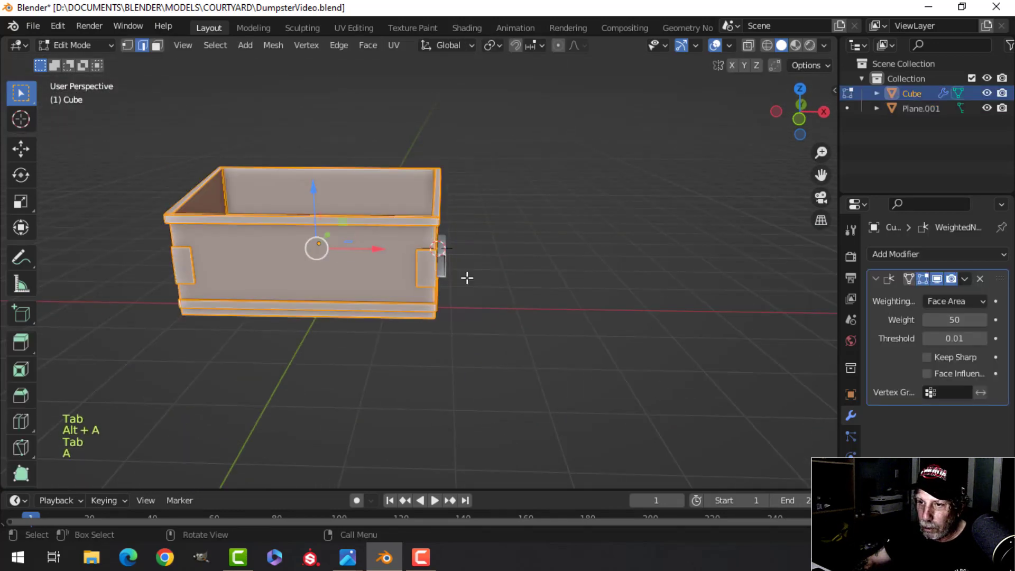
key("shift+s")
left_click(465, 362)
key("Tab")
middle_click_drag(534, 317, 421, 291)
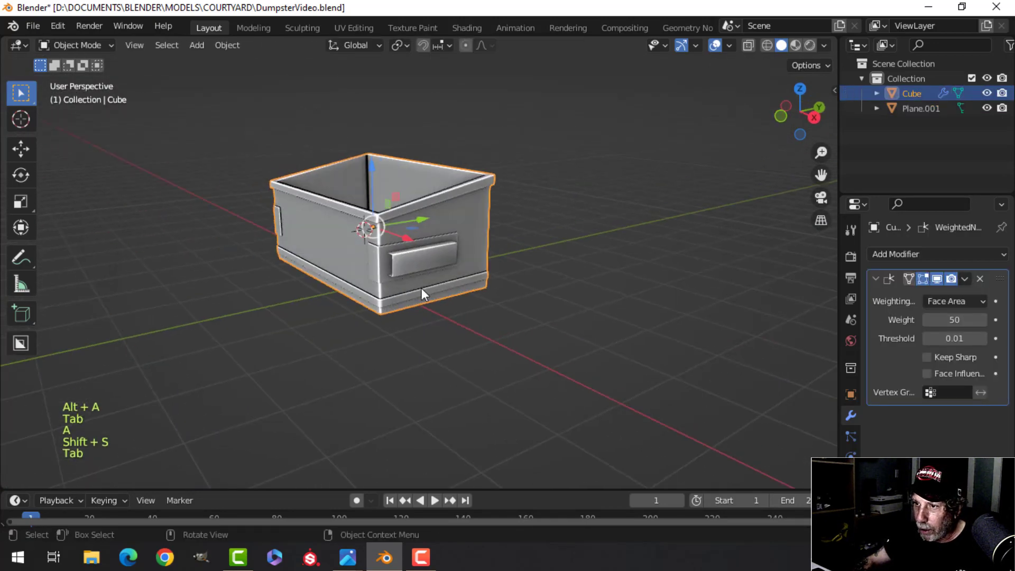
Select the channel's entire mesh in Edit Mode and scale it slightly narrower along Y within the plate.
left_click(433, 264)
middle_click_drag(506, 261, 424, 252)
scroll(433, 247, "up", 3)
key("Tab")
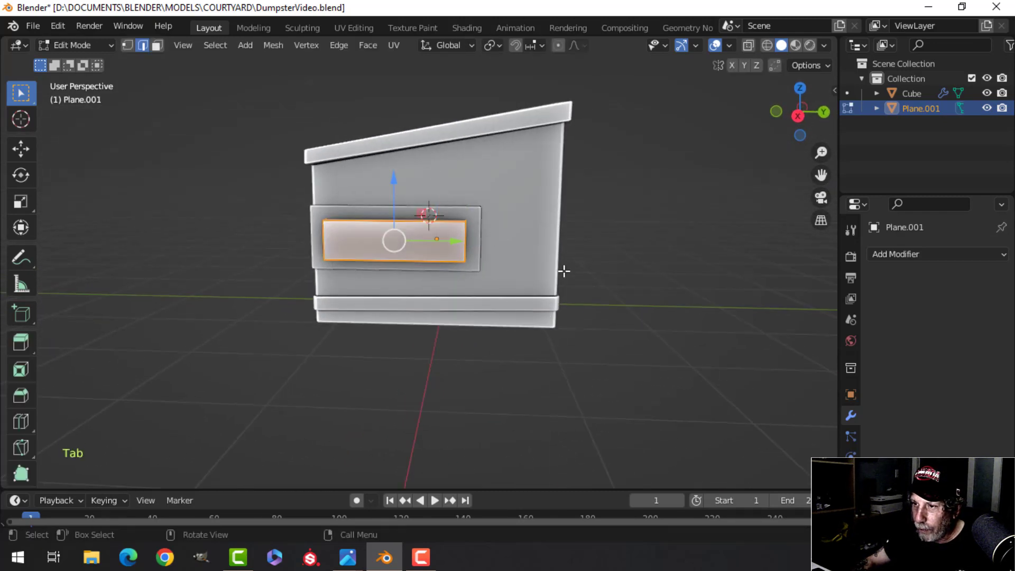
key("a")
key("s")
key("y")
left_click(497, 256)
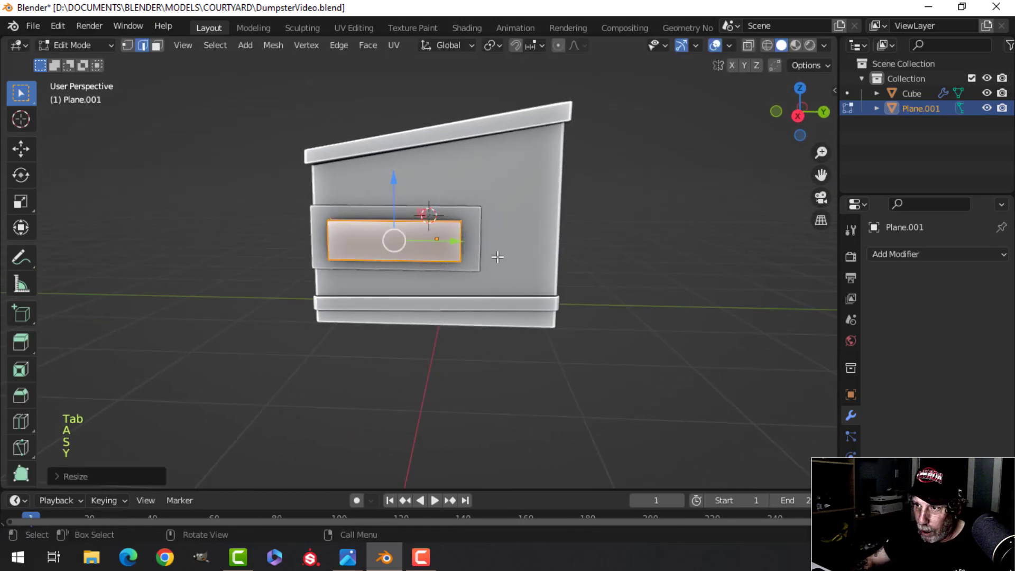
Nudge the channel's mesh slightly along Y toward the container's low side and return to Object Mode.
key("g")
key("y")
left_click(450, 242)
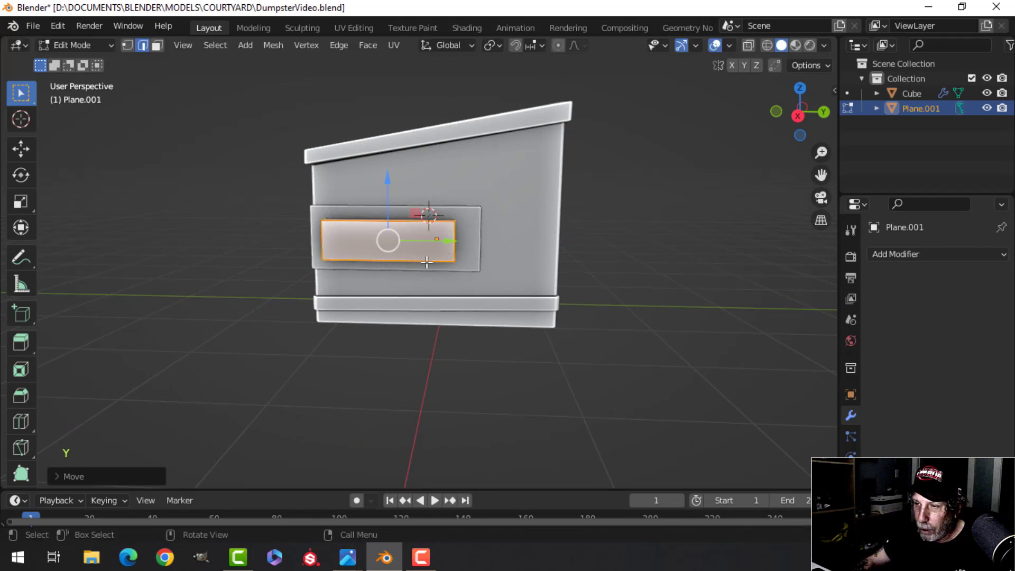
key("Tab")
Set the channel's origin to the 3D cursor and add a Mirror modifier on the X axis.
middle_click_drag(429, 265, 457, 282)
scroll(467, 298, "down", 3)
key("alt+a")
scroll(457, 281, "up", 4)
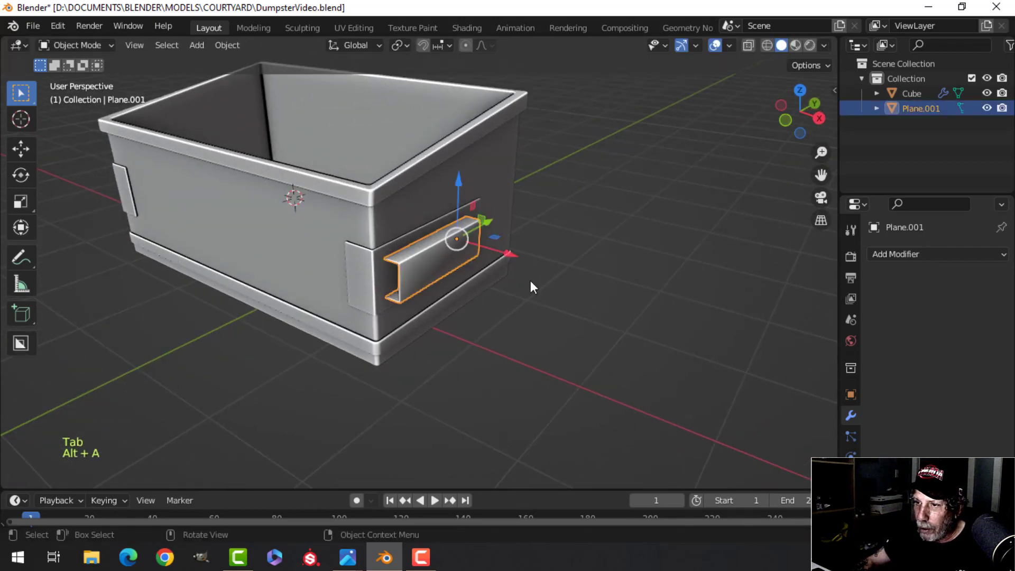
left_click(233, 45)
mouse_move(275, 75)
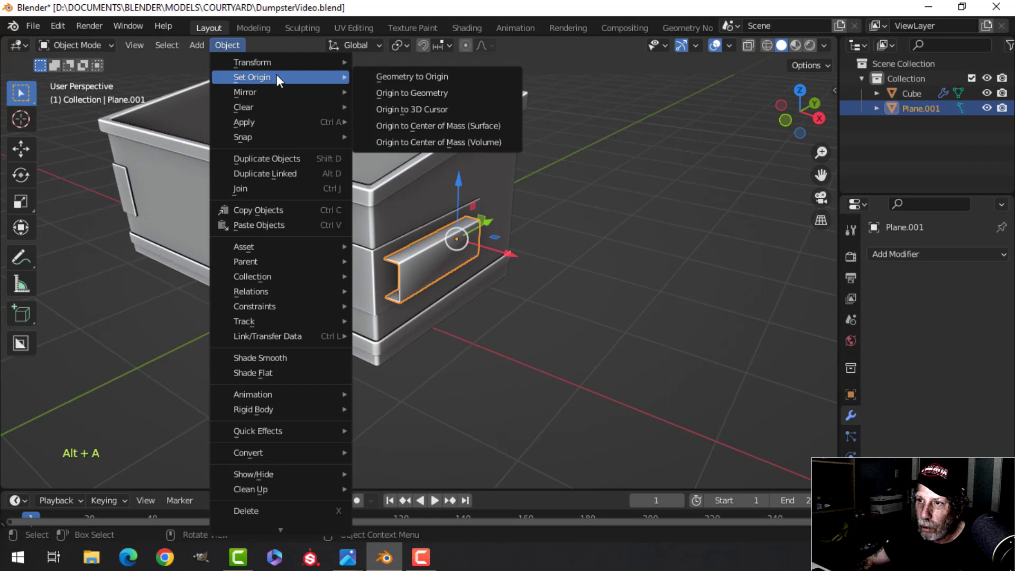
left_click(422, 105)
left_click(878, 255)
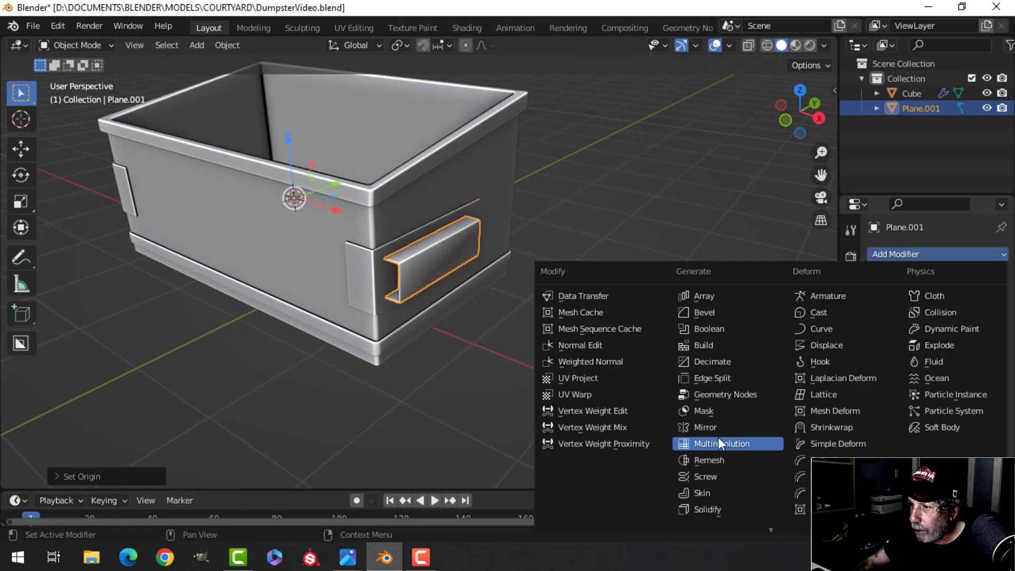
left_click(706, 427)
middle_click_drag(538, 359, 363, 271)
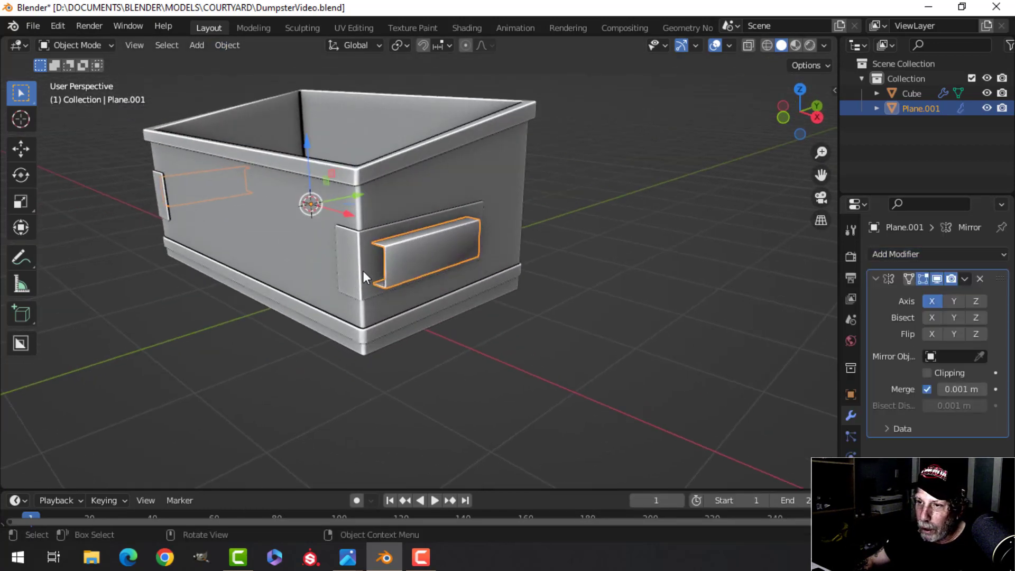
Apply the channel's Mirror modifier, join the channels into the container object and deselect everything.
left_click(964, 278)
left_click(888, 295)
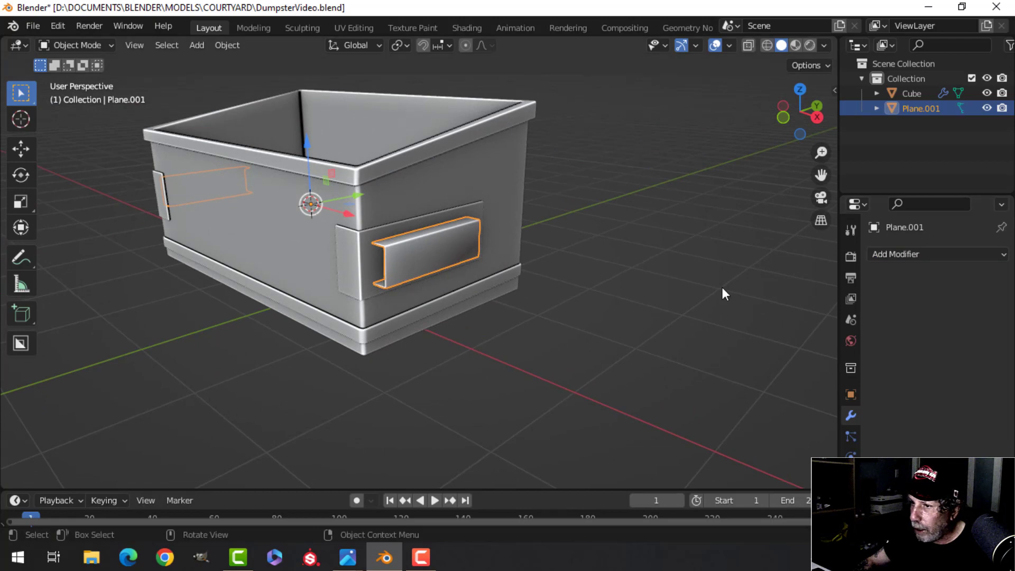
left_click(448, 179, "shift")
key("ctrl+j")
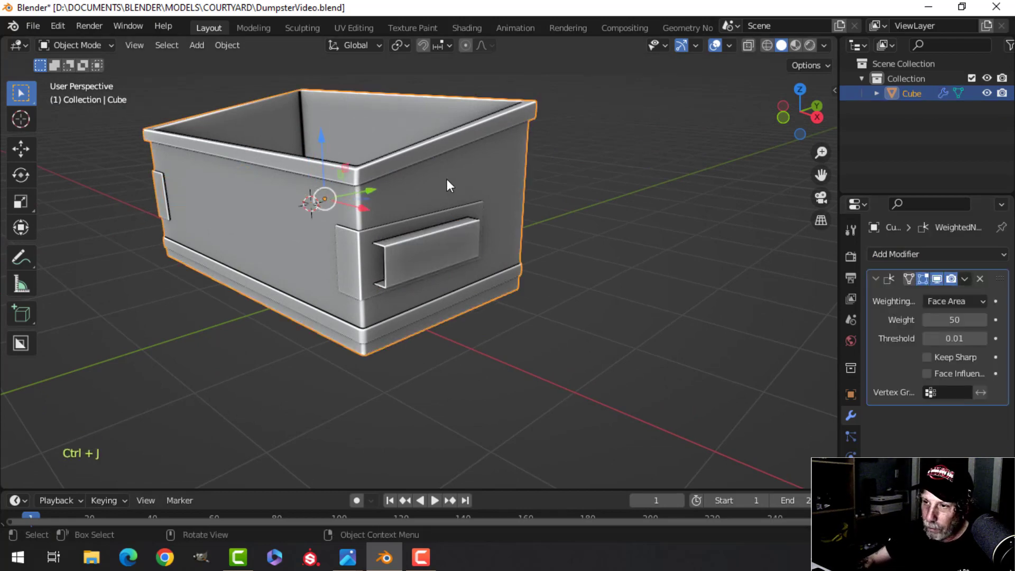
scroll(338, 221, "down", 4)
key("alt+a")
Select the side channel's large outer face in the container's Edit Mode and duplicate it in place.
scroll(494, 223, "up", 2)
middle_click_drag(339, 220, 343, 256)
scroll(407, 269, "up", 4)
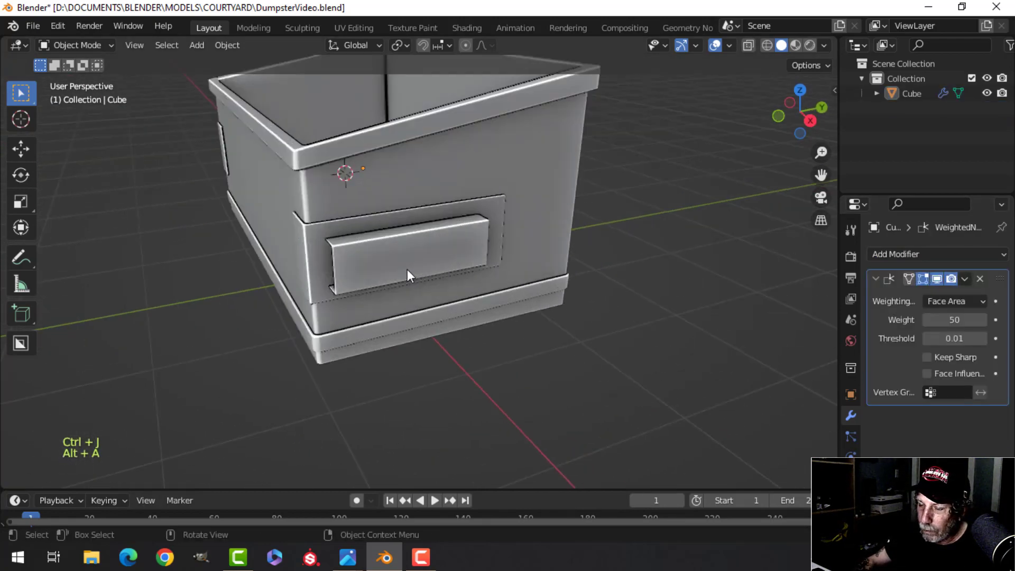
middle_click_drag(407, 269, 475, 228, "shift")
left_click(455, 243)
key("Tab")
key("alt+a")
key("3")
left_click(454, 241)
scroll(470, 267, "up", 4)
scroll(470, 265, "down", 4)
scroll(367, 227, "down", 4)
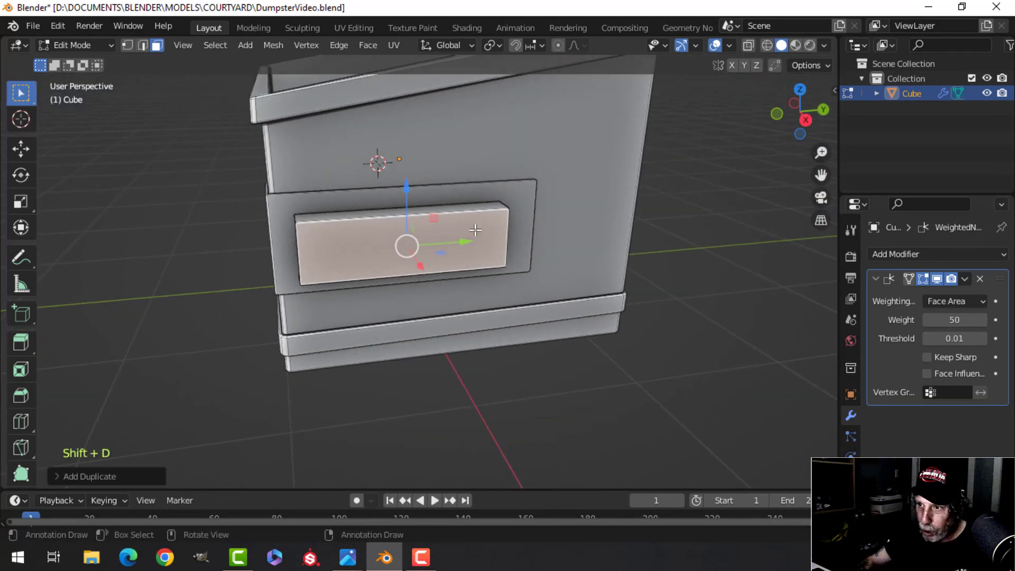
Scale the duplicated face down to a small patch and raise it along Z above the channel.
key("s")
left_click(473, 246)
key("s")
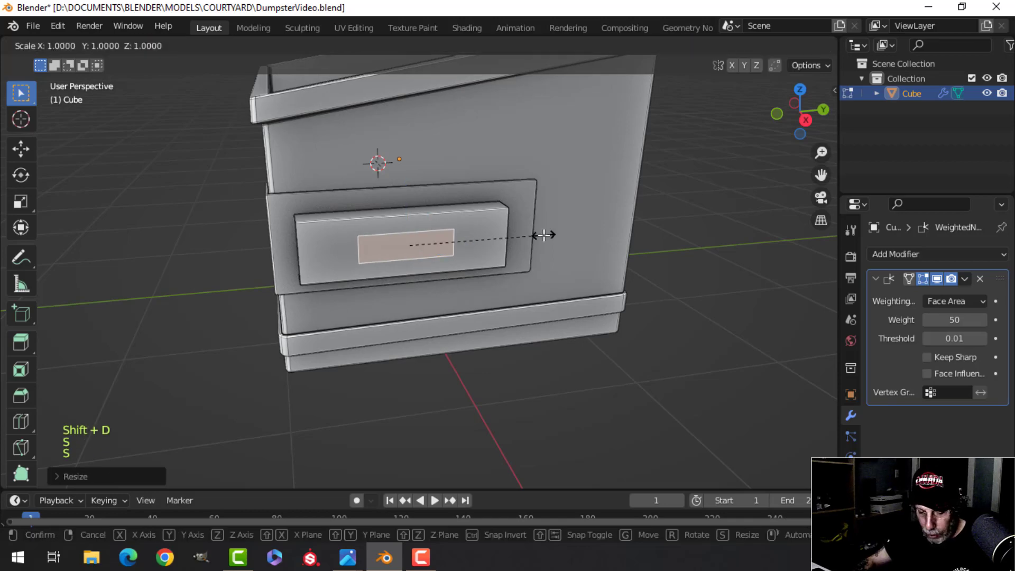
left_click(442, 239)
left_click_drag(406, 196, 406, 135)
Separate the small face into its own object, return to Object Mode and clear the selection.
key("p")
left_click(500, 177)
scroll(423, 179, "up", 5)
key("Tab")
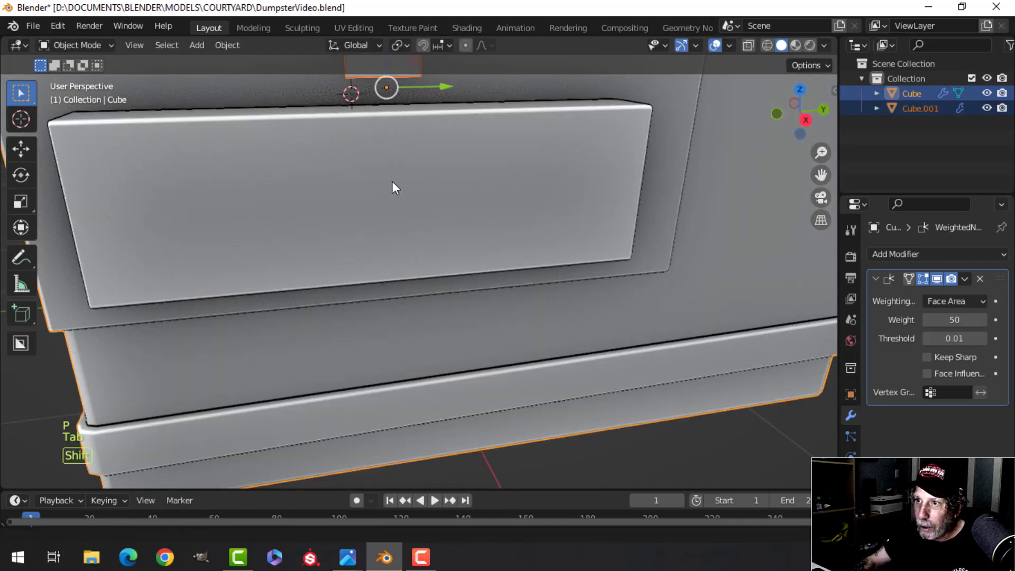
scroll(392, 180, "down", 2)
key("alt+a")
Select the small plane's entire mesh in Edit Mode and rotate it 90 degrees about Z.
left_click(392, 185)
key("Tab")
key("a")
middle_click_drag(415, 236, 387, 250)
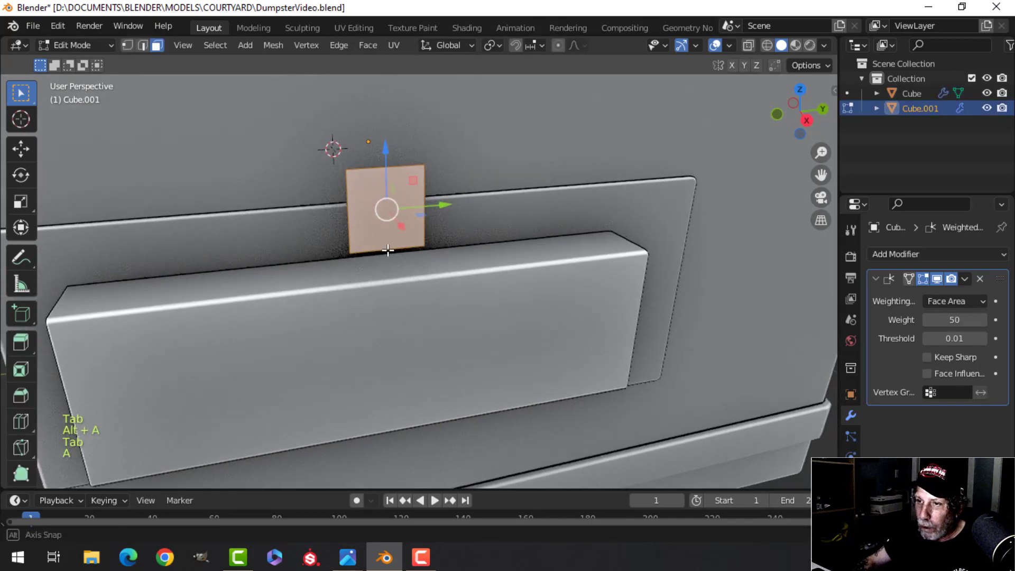
key("r")
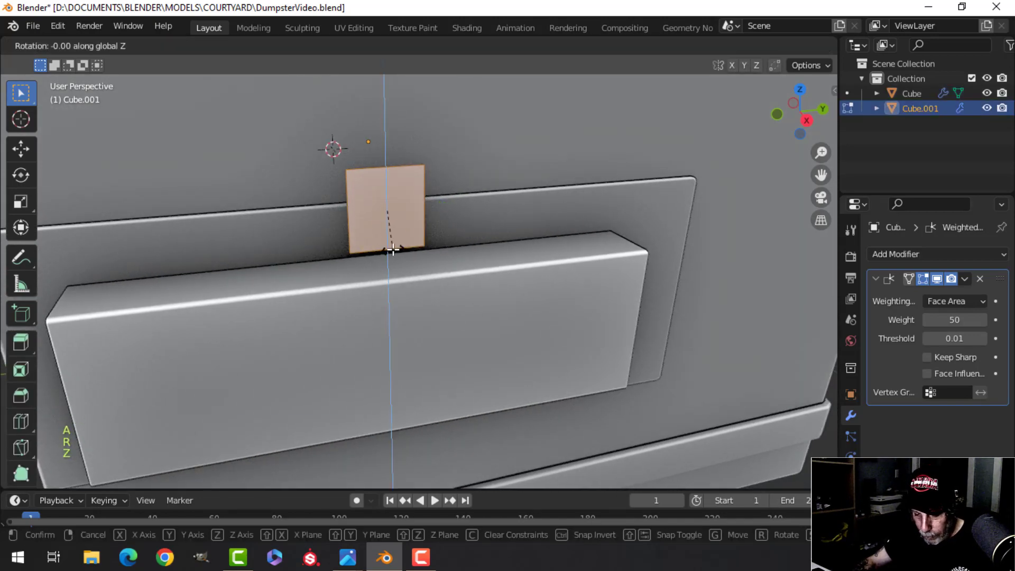
key("0")
key("Return")
Move the plane along X toward the container and lower its outer upper vertex to form a triangular gusset.
middle_click_drag(393, 249, 500, 250)
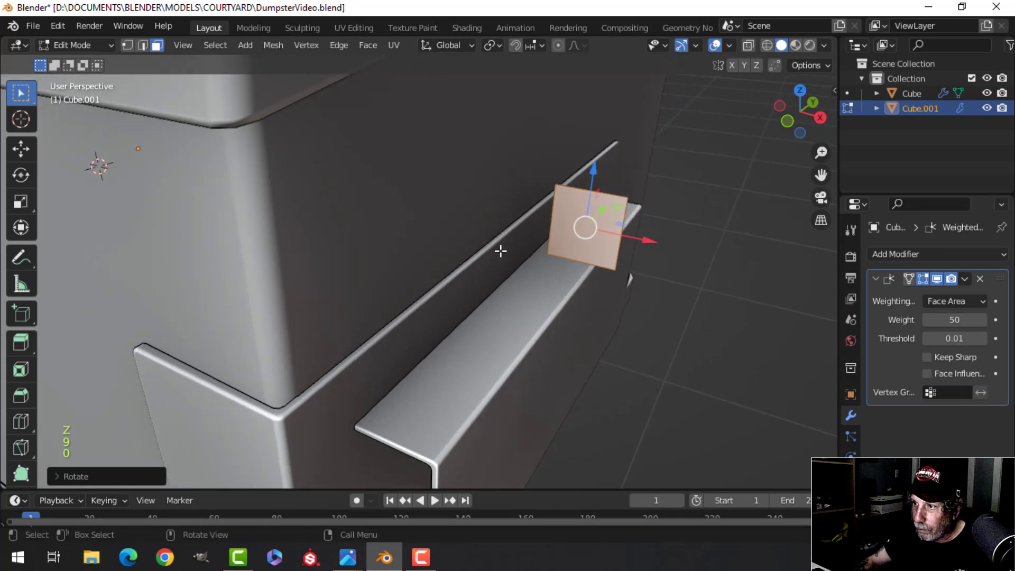
left_click_drag(656, 240, 626, 231)
middle_click_drag(626, 231, 508, 262)
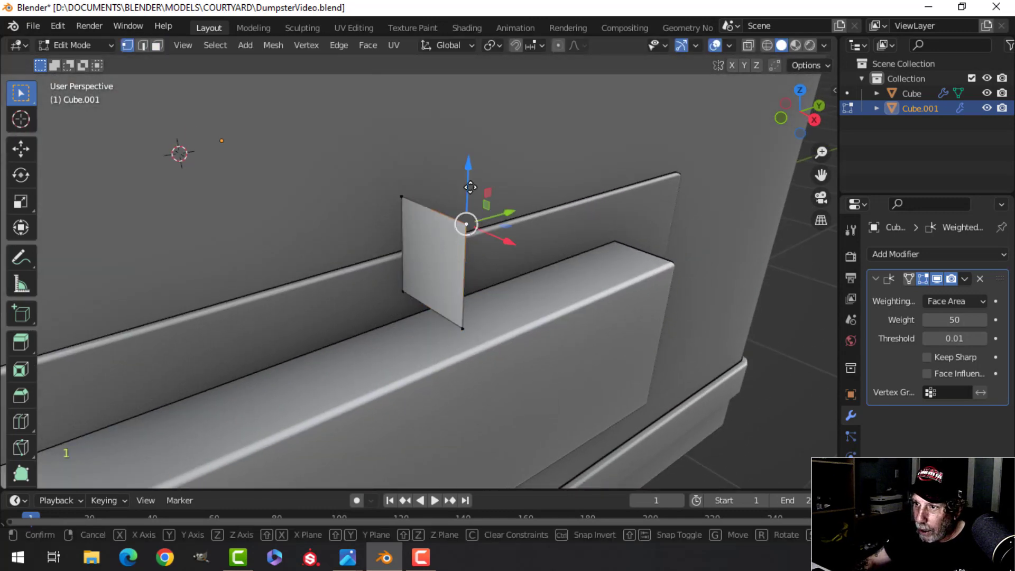
left_click_drag(470, 187, 480, 270)
Extrude the whole triangular face to give the gusset thickness and return to Object Mode.
key("a")
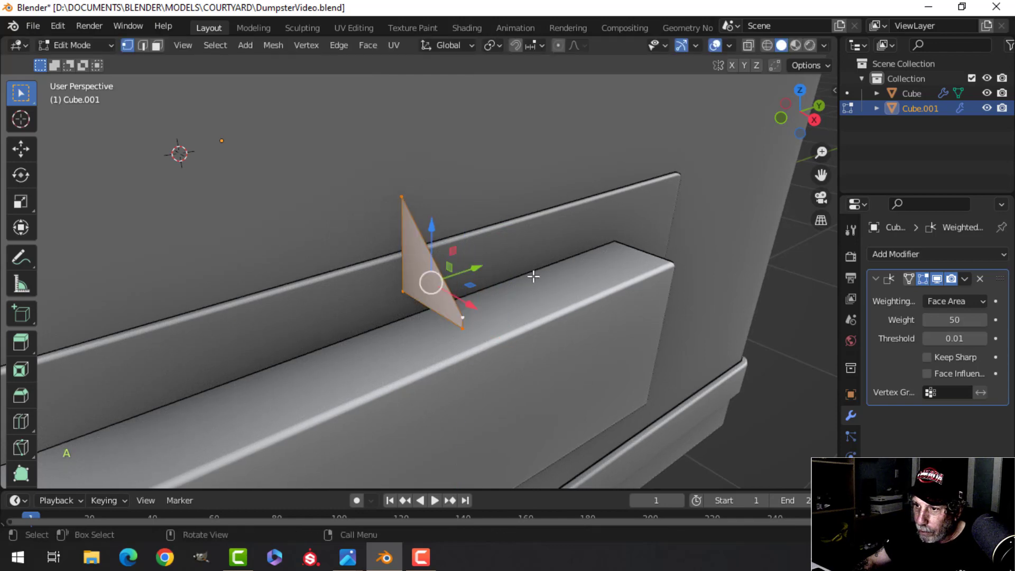
middle_click_drag(533, 277, 412, 286)
middle_click_drag(248, 283, 433, 278, "shift")
key("e")
left_click(415, 297)
middle_click_drag(433, 277, 466, 281)
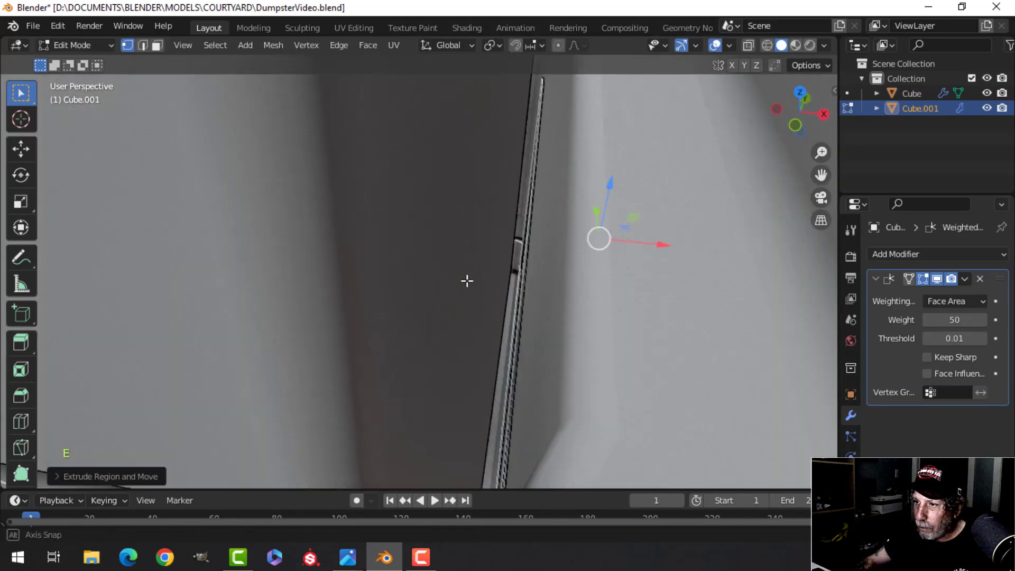
key("Tab")
Isolate the gusset in local view and delete its hidden faces where it meets the container.
middle_click_drag(614, 265, 383, 274)
key("KP_Divide")
key("Tab")
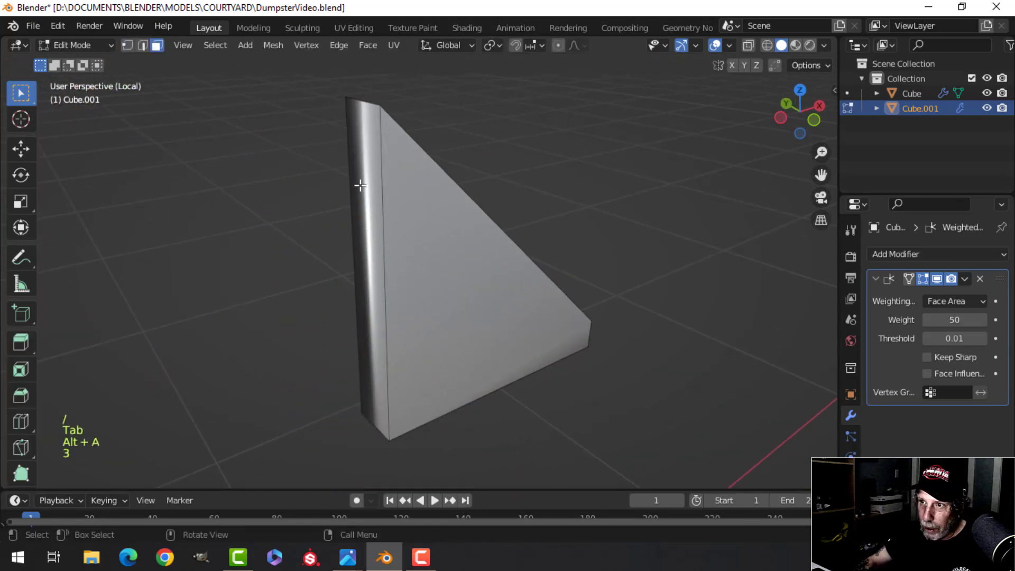
scroll(396, 270, "down", 3)
left_click(396, 213)
middle_click_drag(396, 213, 416, 309)
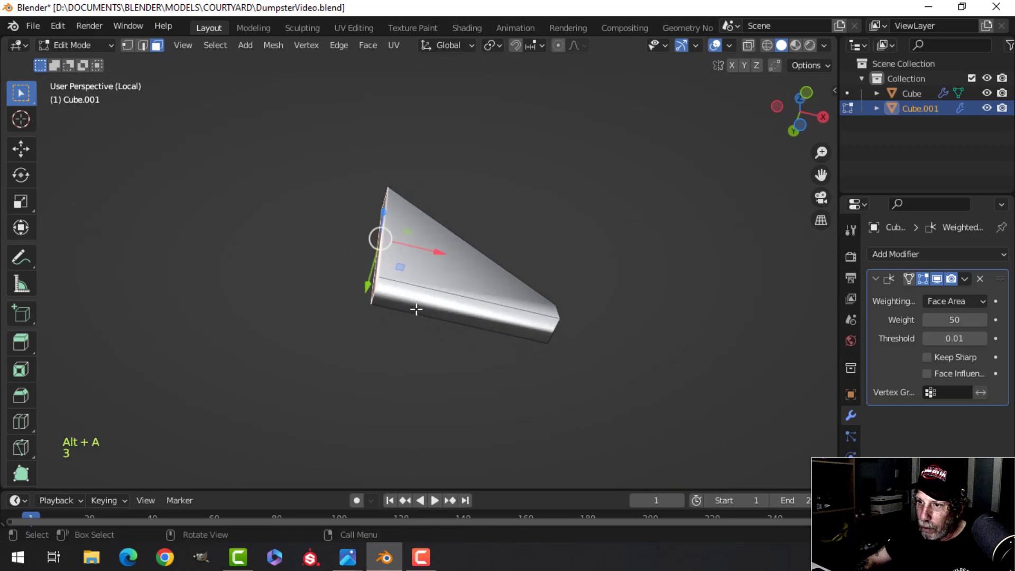
key("x")
left_click(417, 301)
Bevel the outer edges along both sides of the gusset's slope and short front face with 2 segments.
middle_click_drag(481, 265, 407, 333)
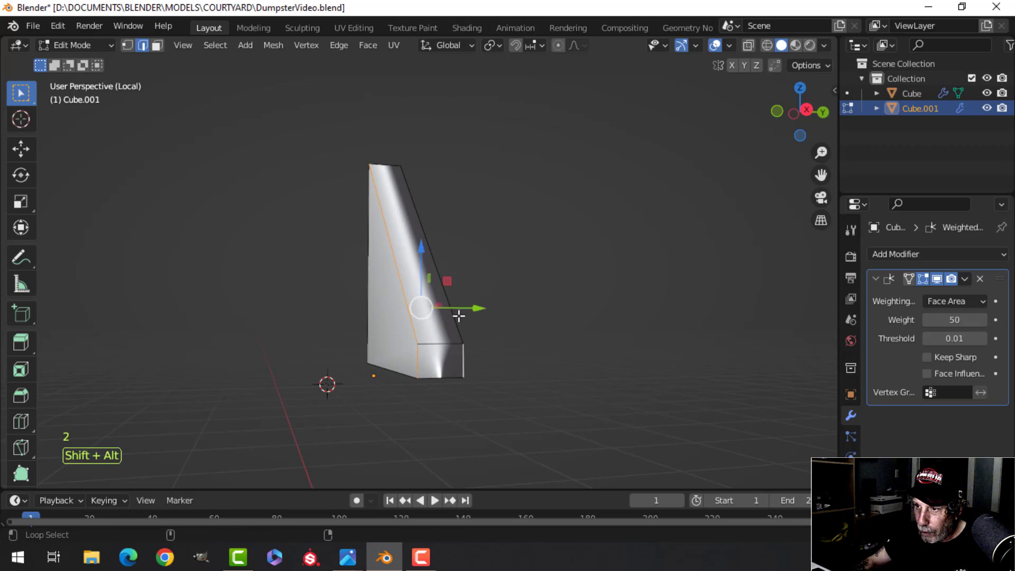
middle_click_drag(448, 250, 452, 314)
middle_click_drag(499, 281, 423, 227)
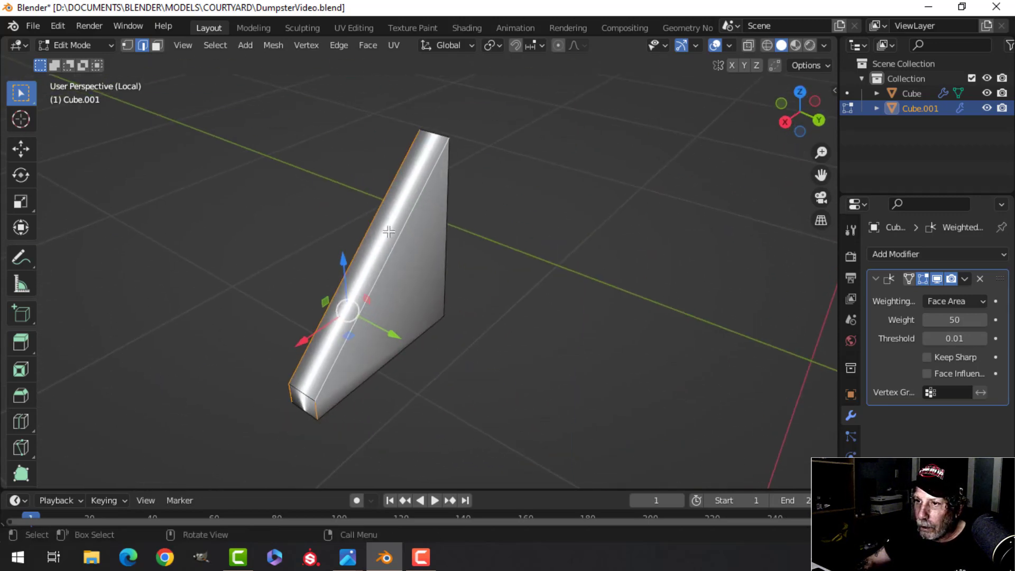
middle_click_drag(441, 301, 473, 265, "shift")
scroll(477, 287, "up", 2)
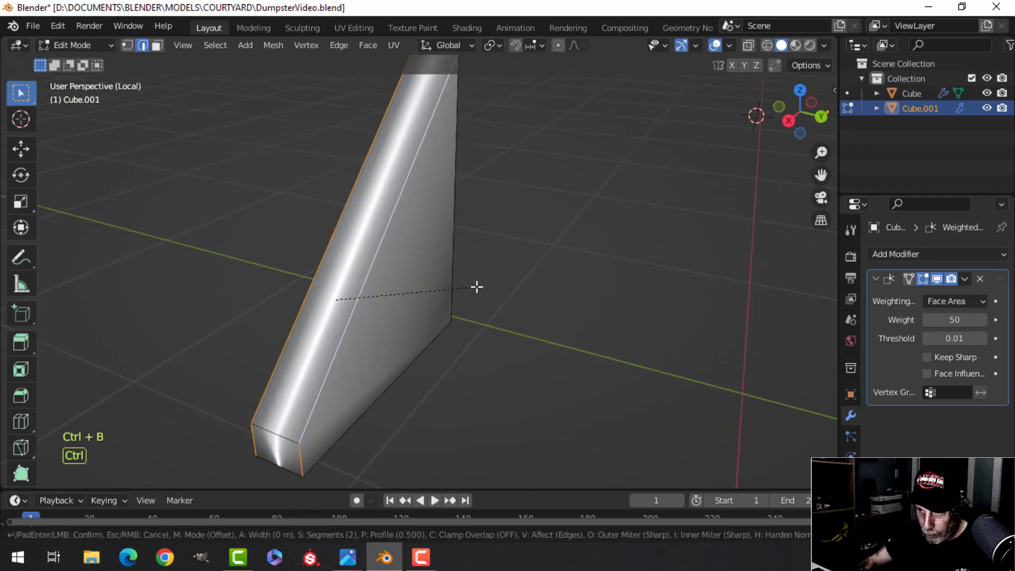
key("shift")
left_click(514, 300)
key("alt+a")
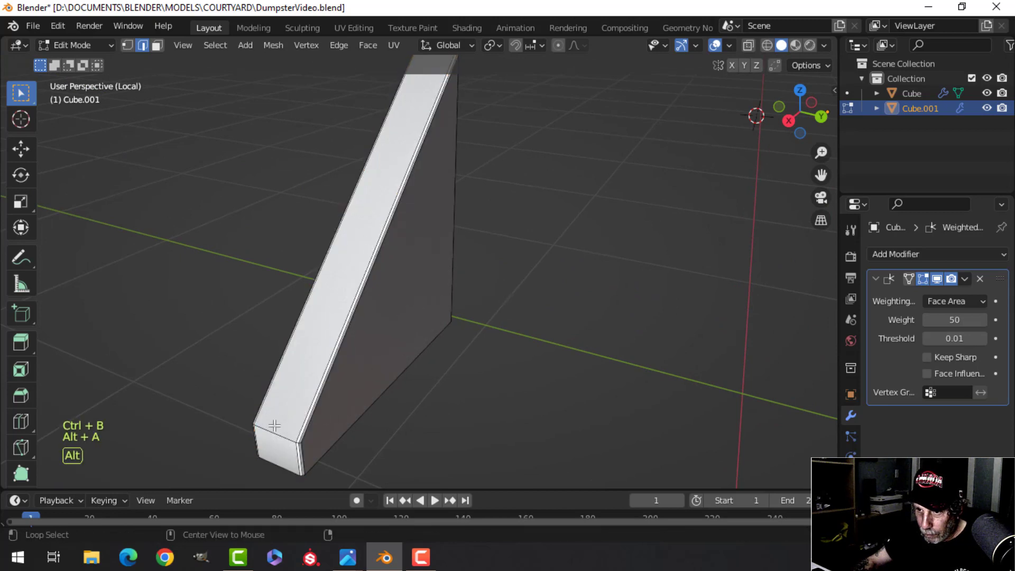
Bevel the edge between the gusset's slope and short front face with 2 segments, then leave Edit Mode and local view.
middle_click_drag(327, 421, 417, 350)
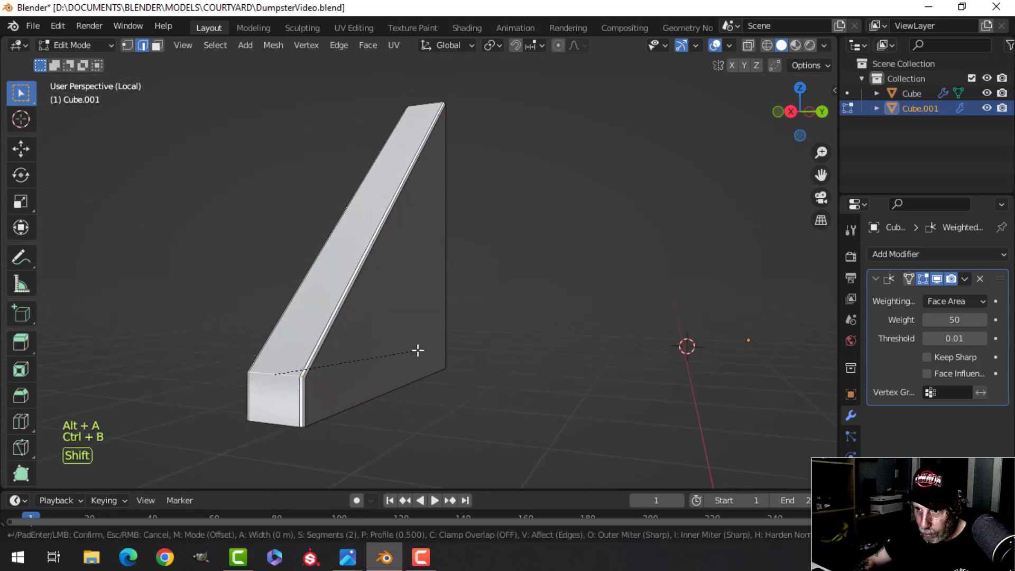
left_click(468, 362)
key("Tab")
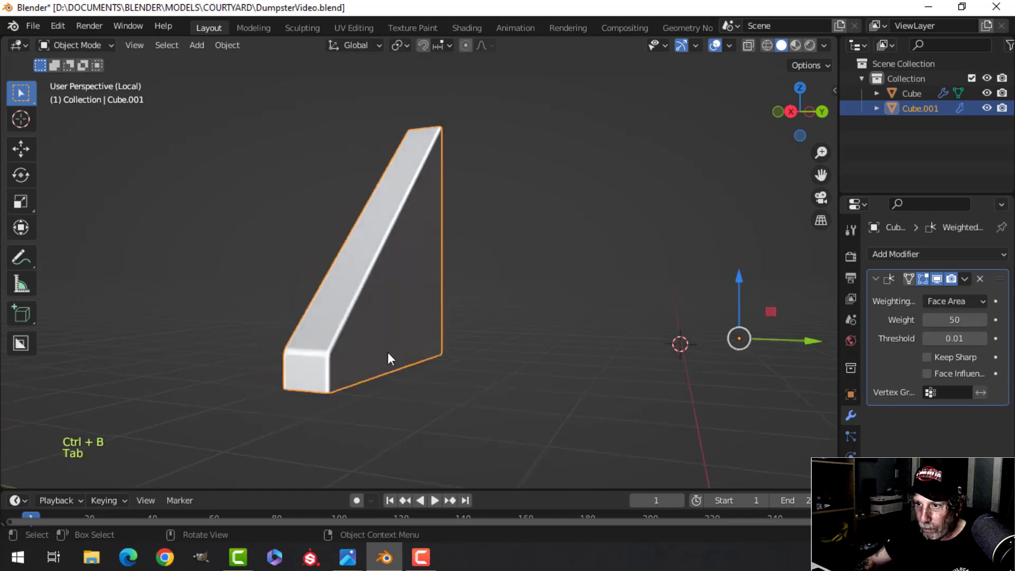
middle_click_drag(388, 352, 404, 353)
key("slash")
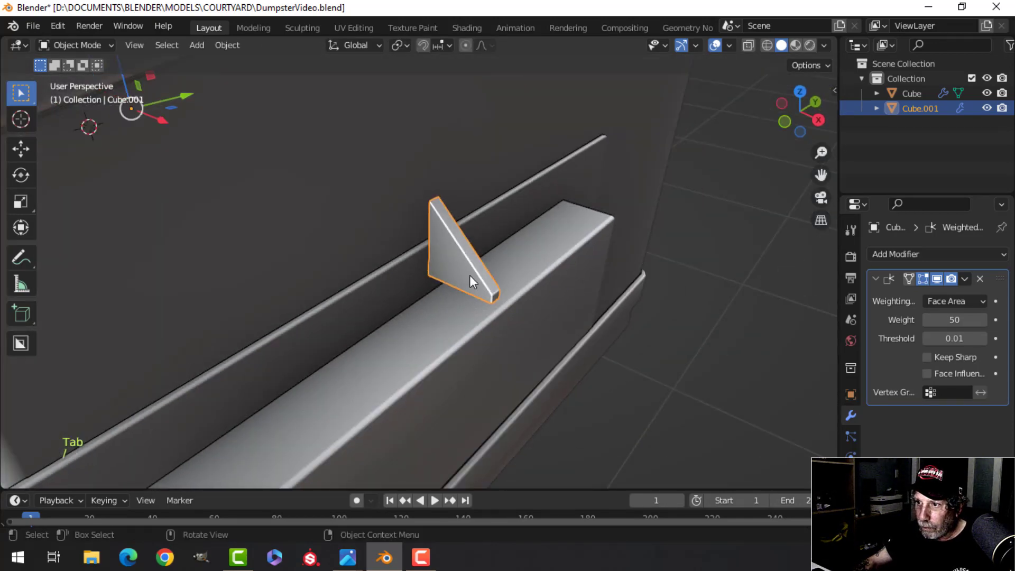
Select the gusset's entire mesh in Edit Mode, lower it onto the channel and slide it along Y toward the channel's near end.
left_click(500, 304)
key("Tab")
key("a")
key("Tab")
left_click(478, 278)
key("Tab")
key("a")
middle_click_drag(519, 301, 484, 218)
left_click_drag(465, 183, 460, 225)
middle_click_drag(497, 254, 455, 259)
left_click_drag(410, 280, 215, 303)
Scale the gusset down to about 0.75 and thicken it along Y.
middle_click_drag(215, 303, 349, 256, "shift")
scroll(349, 256, "up", 2)
key("s")
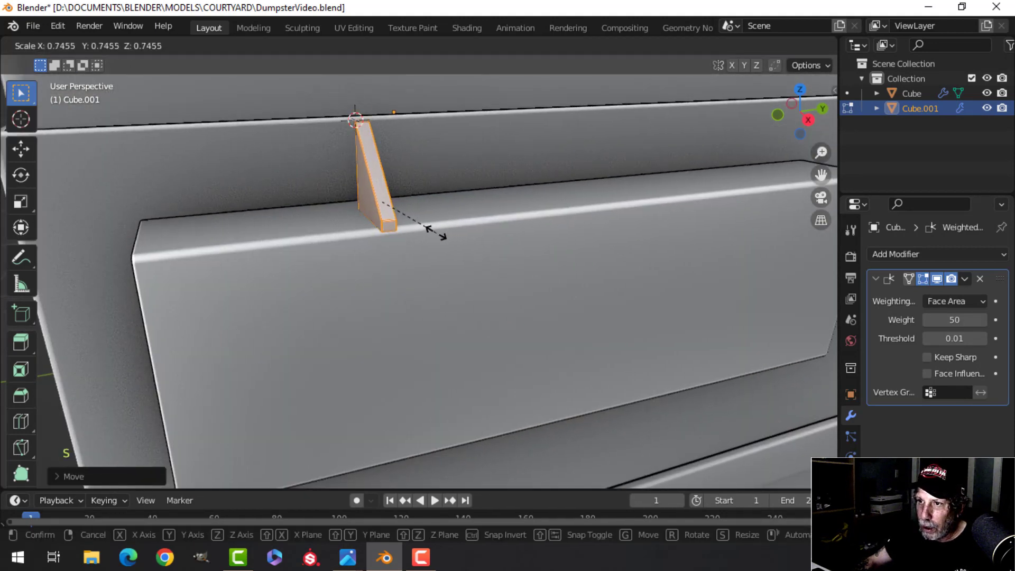
left_click(431, 232)
middle_click_drag(431, 232, 462, 231)
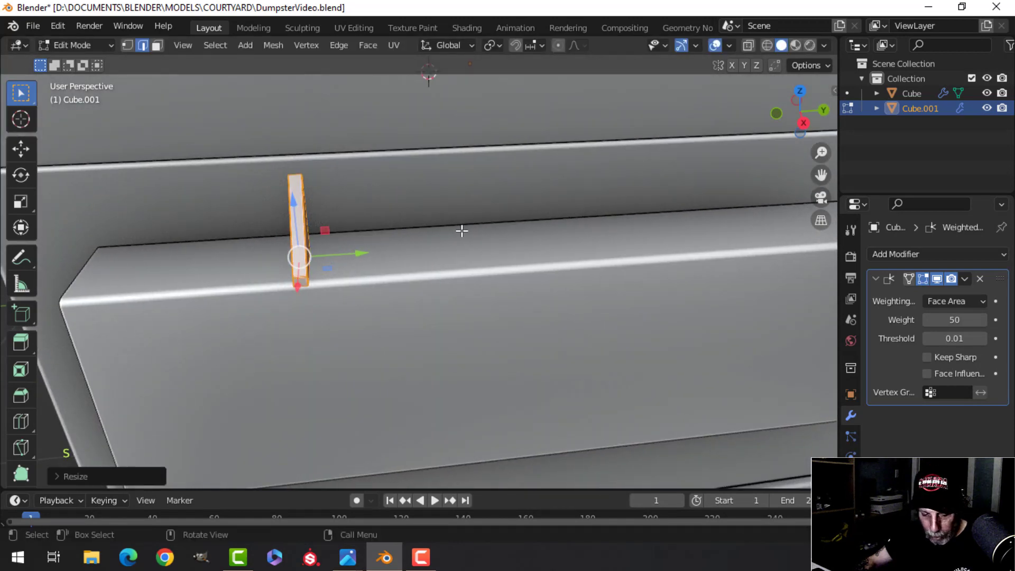
key("s")
key("y")
left_click(531, 229)
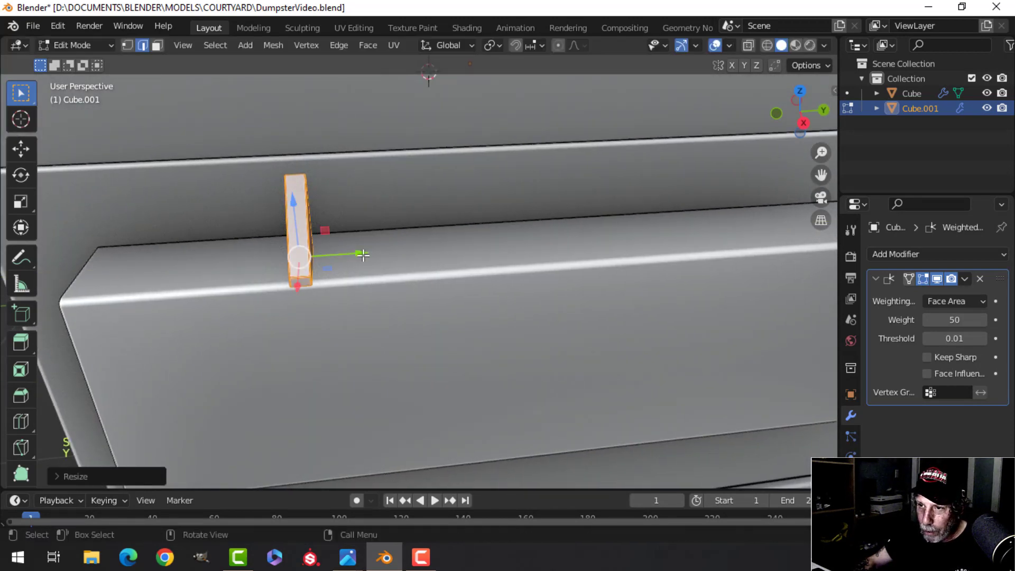
Slide the gusset further along Y and push it along X against the container's side plate.
left_click_drag(363, 255, 317, 257)
middle_click_drag(318, 257, 434, 258)
middle_click_drag(609, 209, 473, 239, "shift")
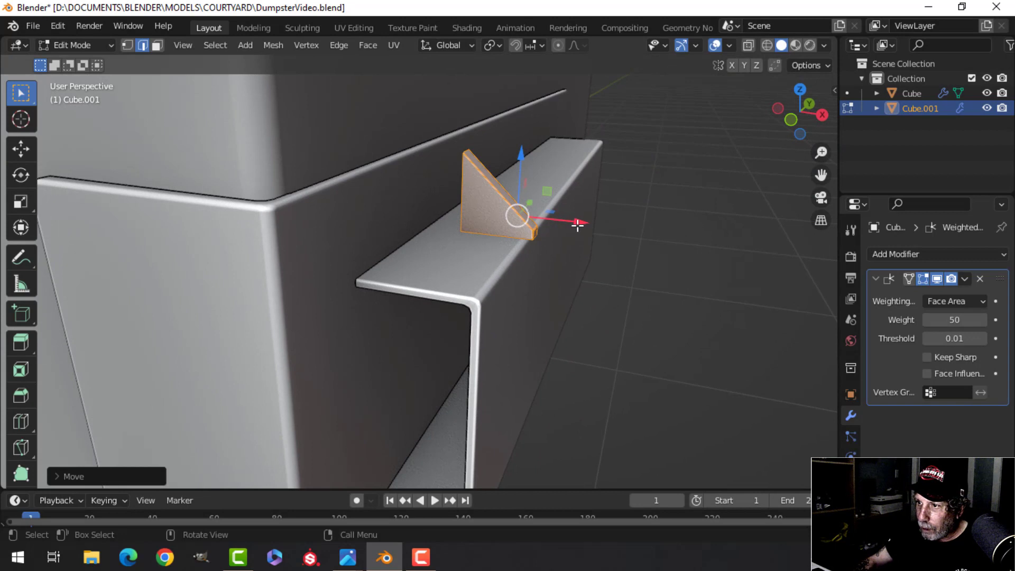
left_click_drag(578, 225, 541, 221)
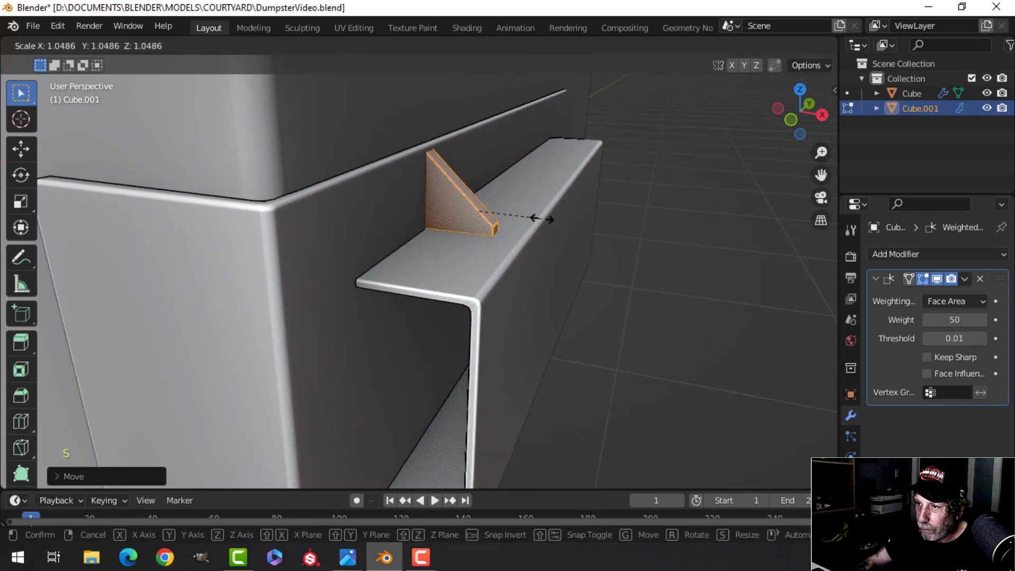
Enlarge the gusset slightly, lower it a little into the channel's top and shift it closer to the channel's end.
left_click(553, 220)
left_click_drag(480, 152, 483, 159)
middle_click_drag(483, 158, 384, 221)
left_click_drag(322, 236, 279, 236)
Raise the gusset's lower vertices to the channel's top surface in front wireframe view, then restore solid shading and Object Mode.
mouse_move(270, 227)
middle_mouse_down()
mouse_move(354, 208)
mouse_move(362, 254)
mouse_move(390, 226)
middle_mouse_up()
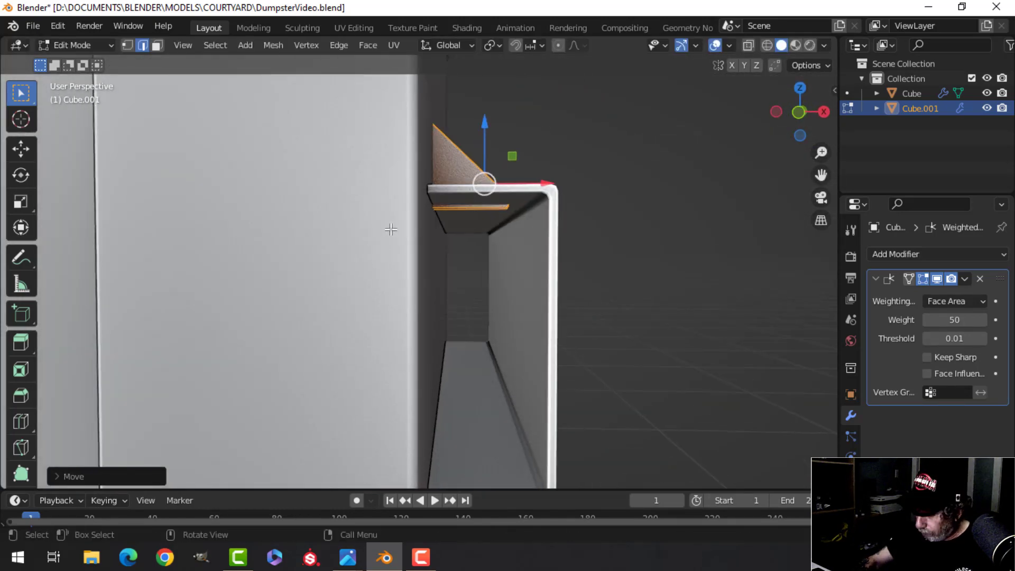
key("KP_1")
key("z")
left_click(312, 233)
scroll(507, 272, "up", 3)
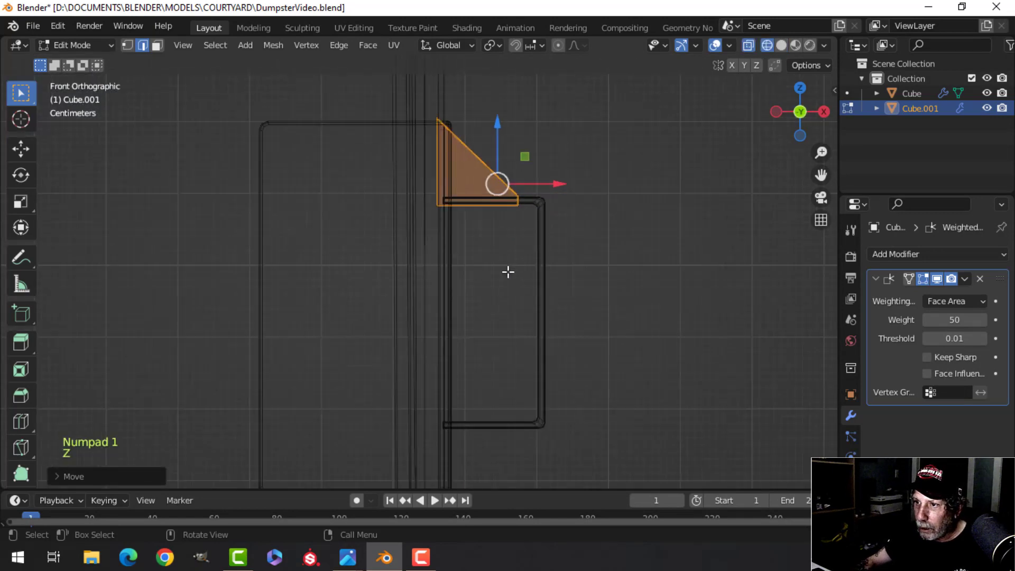
key("alt+a")
mouse_move(587, 251)
middle_mouse_down("shift")
mouse_move(525, 266)
mouse_move(540, 301)
middle_mouse_up("shift")
scroll(526, 270, "up", 2)
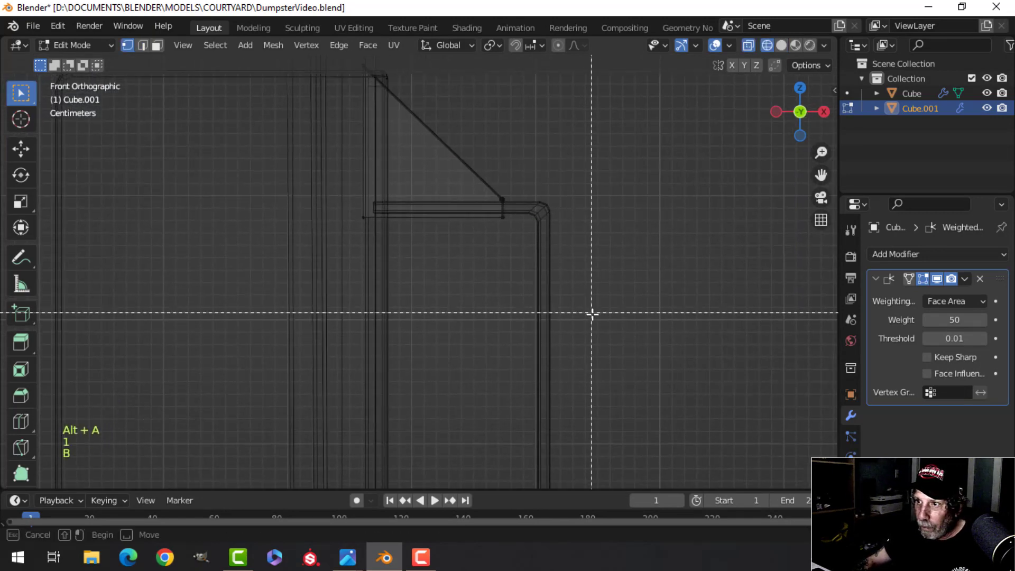
left_click_drag(591, 313, 310, 74)
mouse_move(497, 152)
left_mouse_down()
mouse_move(498, 141)
mouse_move(512, 142)
left_mouse_up()
key("z")
left_click(617, 144)
key("Tab")
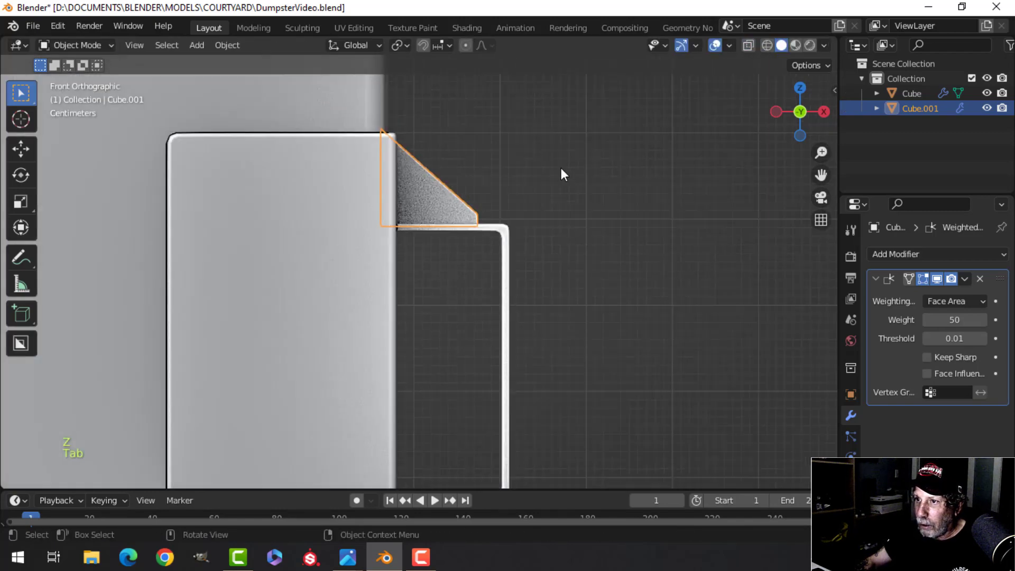
Pull the gusset's outer vertices, picked in top wireframe view, slightly outward along X toward the channel's outer edge.
key("alt+a")
mouse_move(560, 167)
middle_mouse_down()
mouse_move(480, 230)
mouse_move(571, 280)
mouse_move(417, 240)
mouse_move(360, 251)
mouse_move(357, 231)
mouse_move(338, 221)
mouse_move(328, 248)
middle_mouse_up()
scroll(519, 256, "down", 4)
scroll(360, 250, "up", 3)
middle_click_drag(329, 248, 372, 268)
scroll(372, 268, "up", 3)
middle_click_drag(414, 313, 405, 214, "shift")
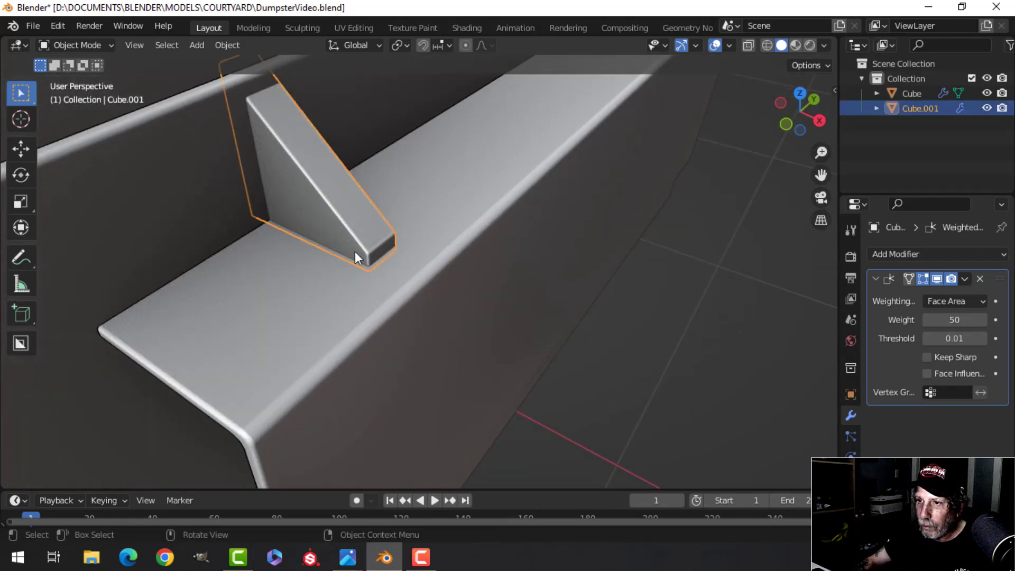
key("Tab")
middle_click_drag(357, 257, 539, 261)
key("KP_7")
key("z")
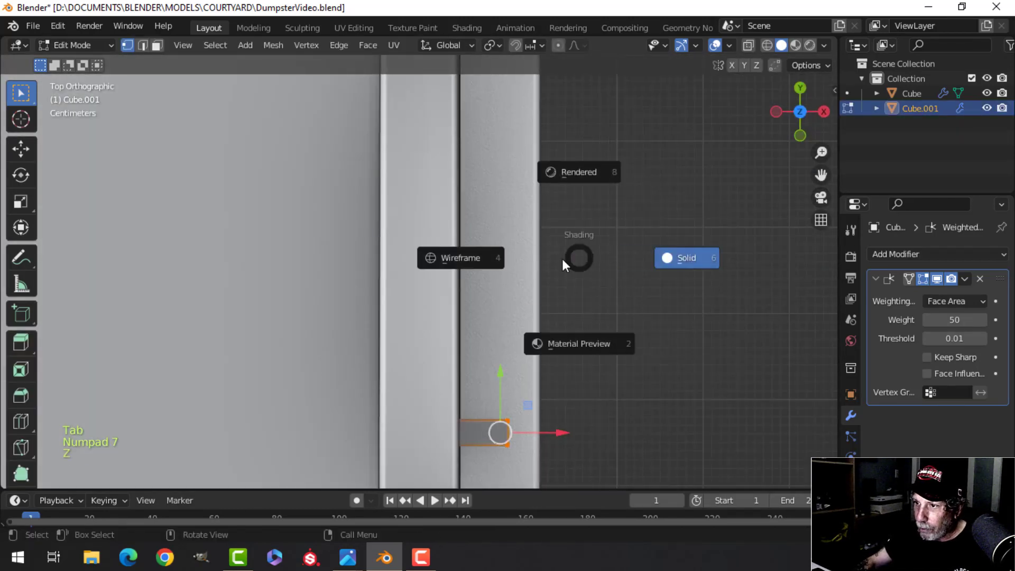
key("alt+a")
middle_click_drag(548, 411, 490, 346, "shift")
key("b")
mouse_move(395, 274)
left_mouse_down()
mouse_move(467, 356)
mouse_move(494, 338)
left_mouse_up()
scroll(478, 340, "up", 2)
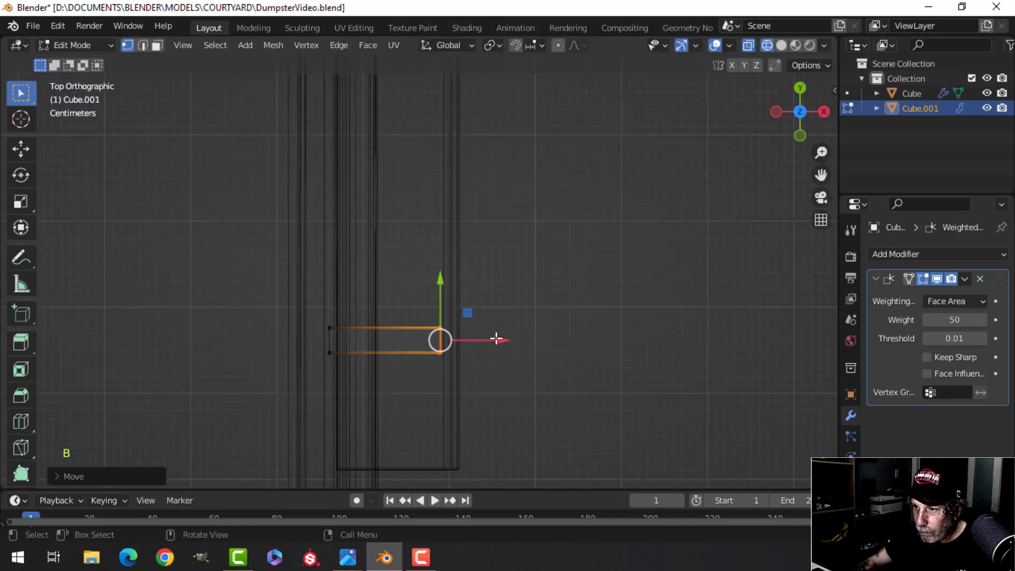
key("z")
left_click(569, 335)
middle_click_drag(569, 335, 525, 284)
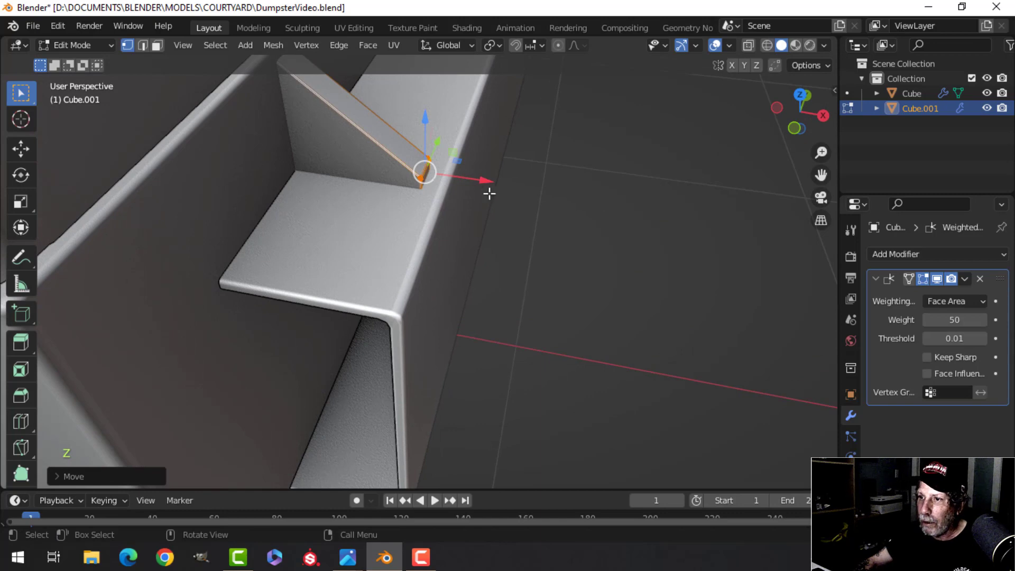
left_click_drag(492, 182, 503, 186)
key("Tab")
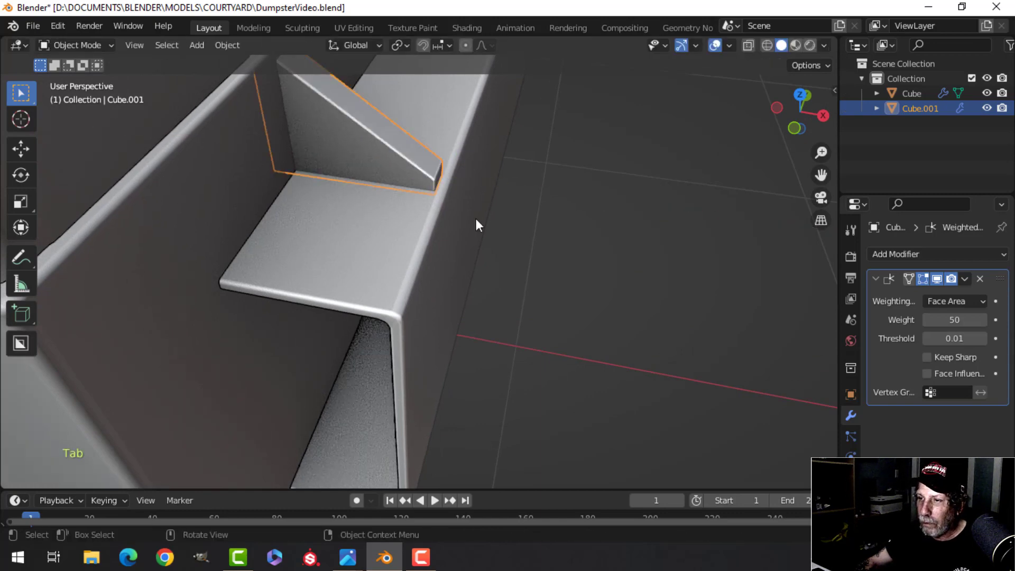
Select the gusset's whole mesh in Edit Mode and slide it along Y closer to the channel's near end.
scroll(476, 219, "down", 6)
key("alt+a")
middle_click_drag(477, 230, 361, 163)
scroll(398, 225, "up", 3)
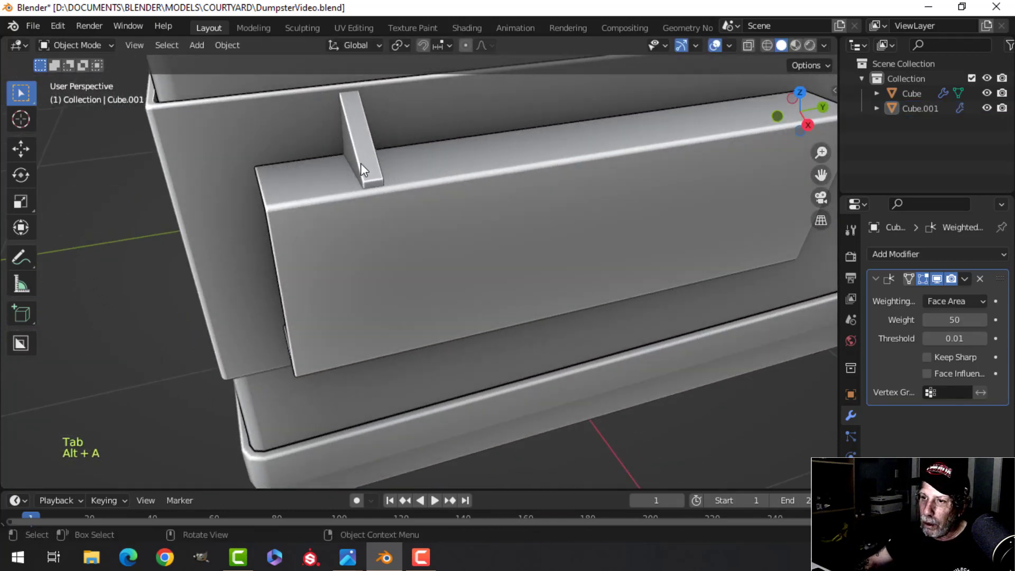
middle_click_drag(398, 210, 394, 236, "shift")
middle_click_drag(395, 236, 376, 242)
key("Tab")
scroll(379, 244, "down", 4)
key("a")
middle_click_drag(475, 260, 425, 267, "shift")
left_click_drag(400, 237, 371, 236)
middle_click_drag(375, 262, 403, 252, "shift")
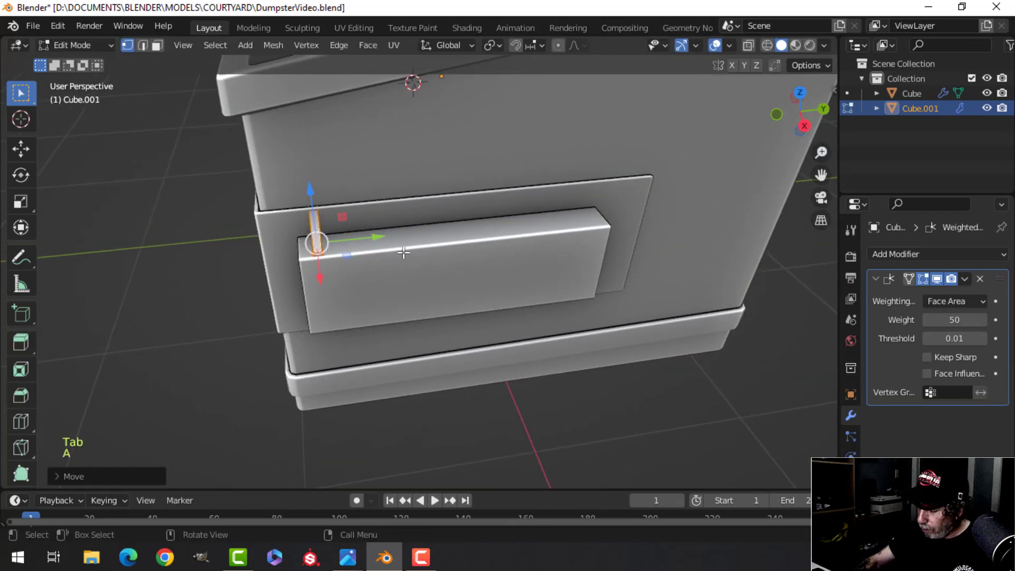
Adjust the gusset's thickness by scaling it along Y in right view.
key("KP_3")
scroll(403, 253, "up", 4)
middle_click_drag(315, 212, 352, 254, "shift")
key("s")
key("y")
left_click(442, 270)
scroll(442, 269, "down", 3)
Duplicate the gusset twice along Y, to the channel's middle and about 0.44 m further to its far end.
key("shift+d")
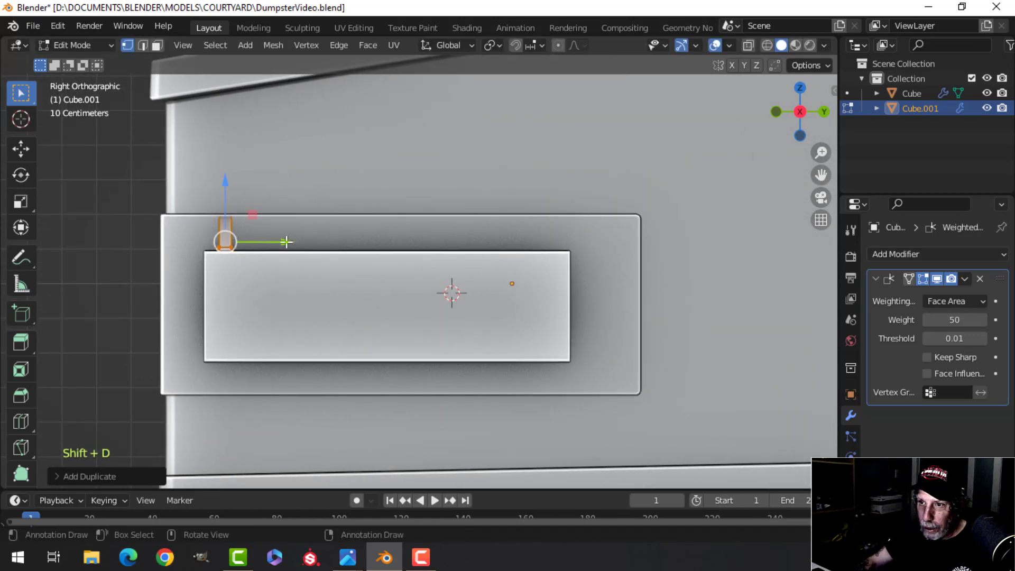
left_click(443, 256)
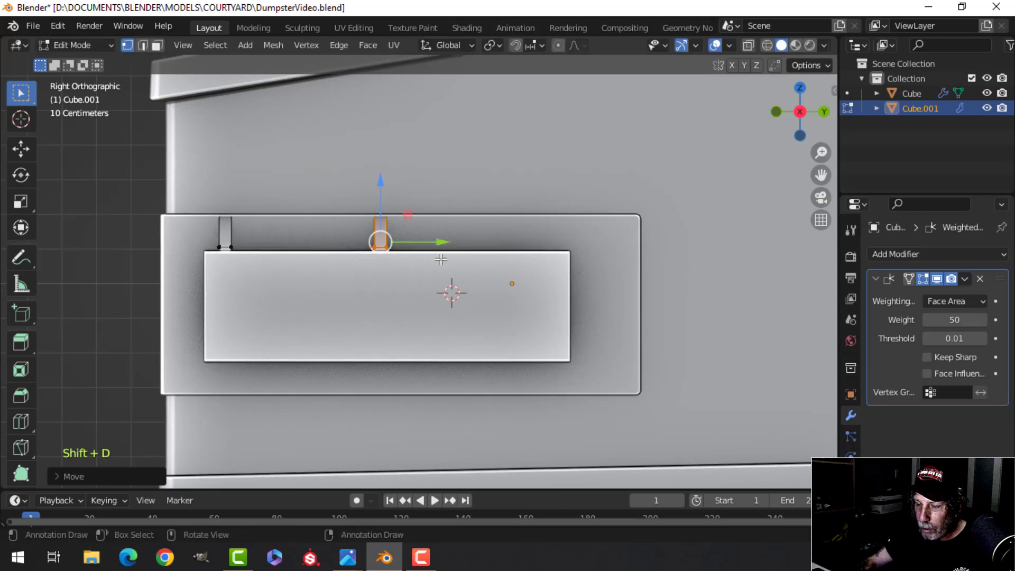
middle_click_drag(443, 256, 437, 259, "shift")
key("shift+d")
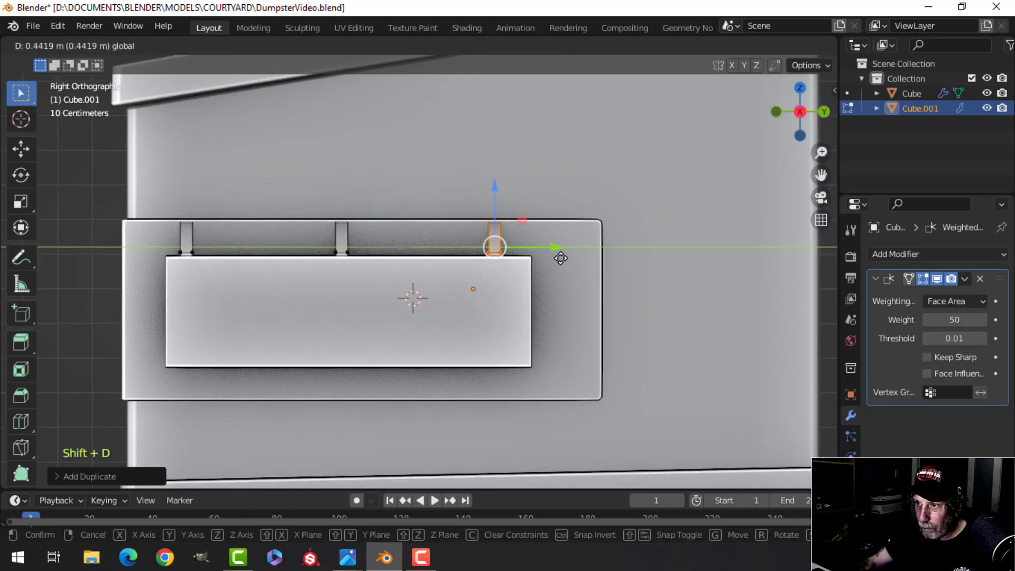
left_click(569, 256)
key("Tab")
key("alt+a")
Snap the 3D cursor to the centre of the channel's outer face on the container mesh.
mouse_move(442, 267)
middle_mouse_down()
mouse_move(452, 299)
mouse_move(442, 278)
mouse_move(454, 281)
middle_mouse_up()
scroll(413, 291, "up", 4)
scroll(330, 291, "up", 2)
middle_click_drag(330, 290, 198, 173, "shift")
scroll(271, 198, "down", 5)
middle_click_drag(270, 198, 395, 177, "shift")
left_click(419, 245)
key("Tab")
key("alt+a")
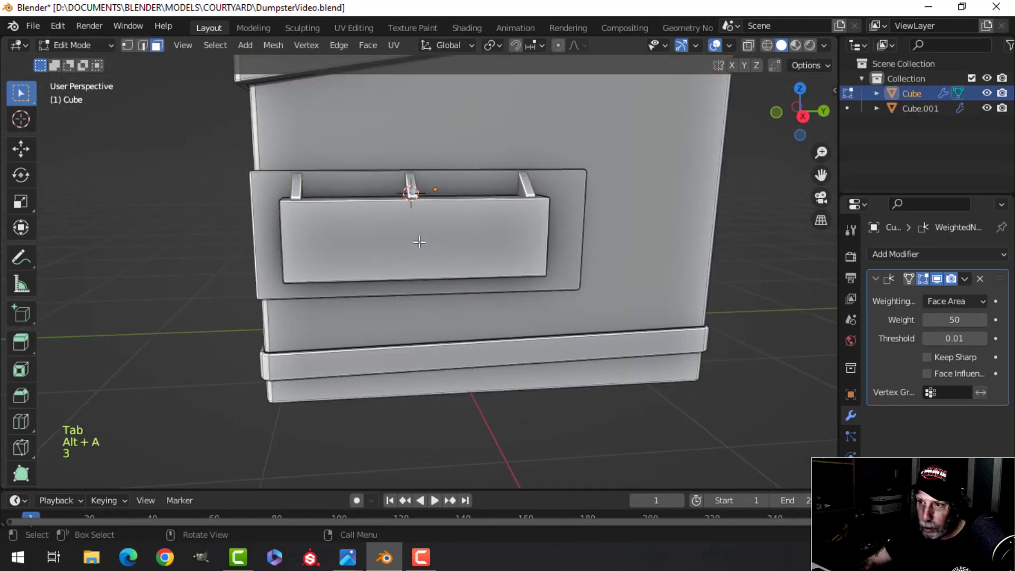
key("3")
left_click(423, 242)
key("shift+s")
left_click(492, 326)
key("Tab")
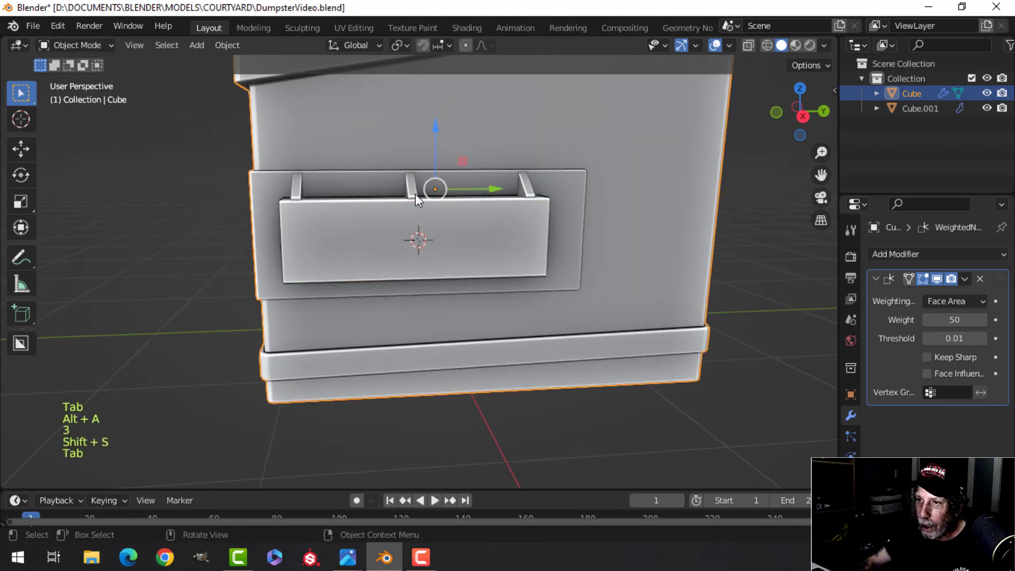
Set the origin of the gussets object to the 3D cursor.
left_click(415, 190)
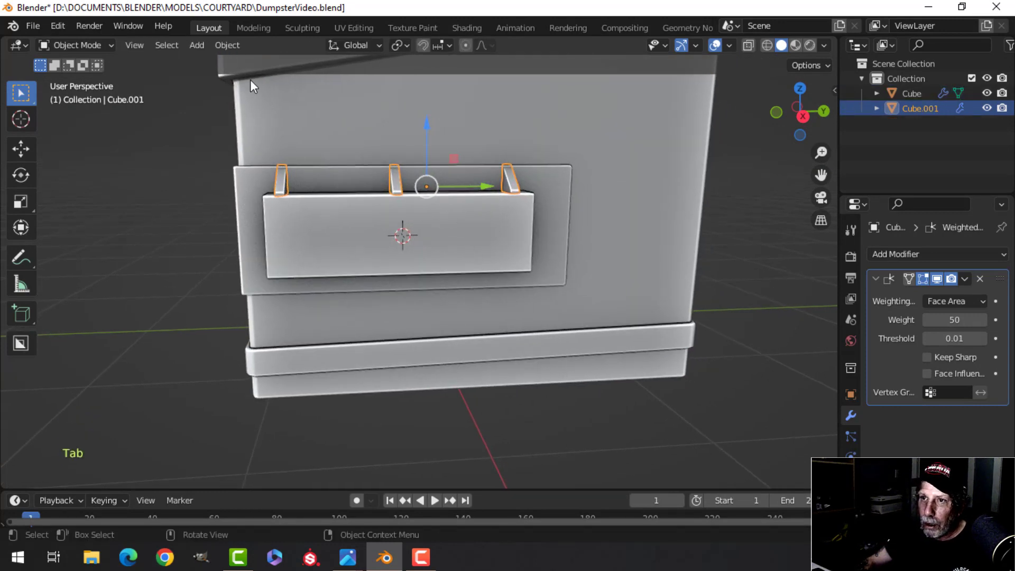
left_click(227, 45)
mouse_move(246, 76)
left_click(411, 94)
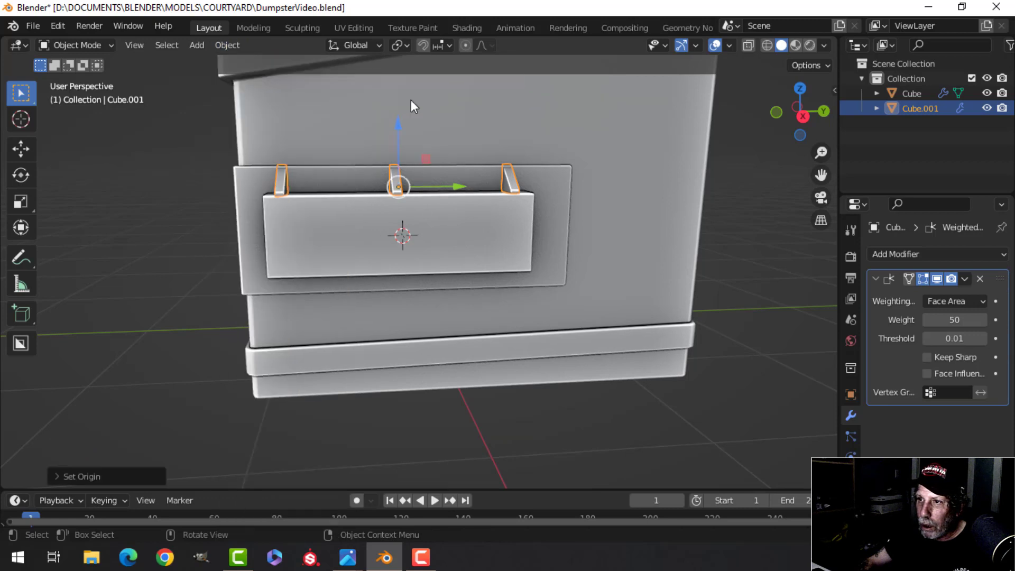
left_click(232, 45)
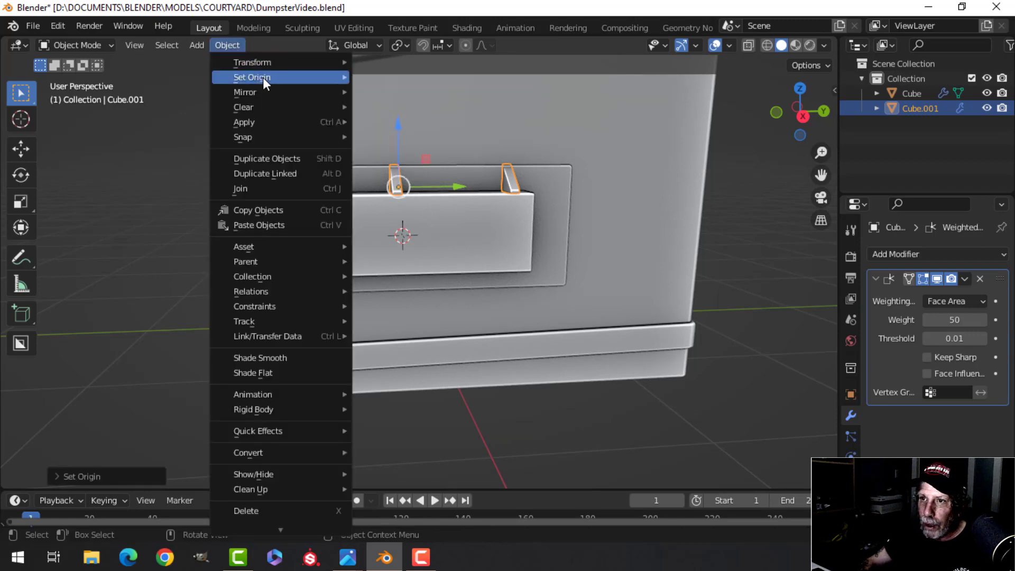
mouse_move(262, 77)
left_click(414, 109)
Add a Mirror modifier to the gussets on the Z axis only, copying them beneath the channel.
left_click(893, 254)
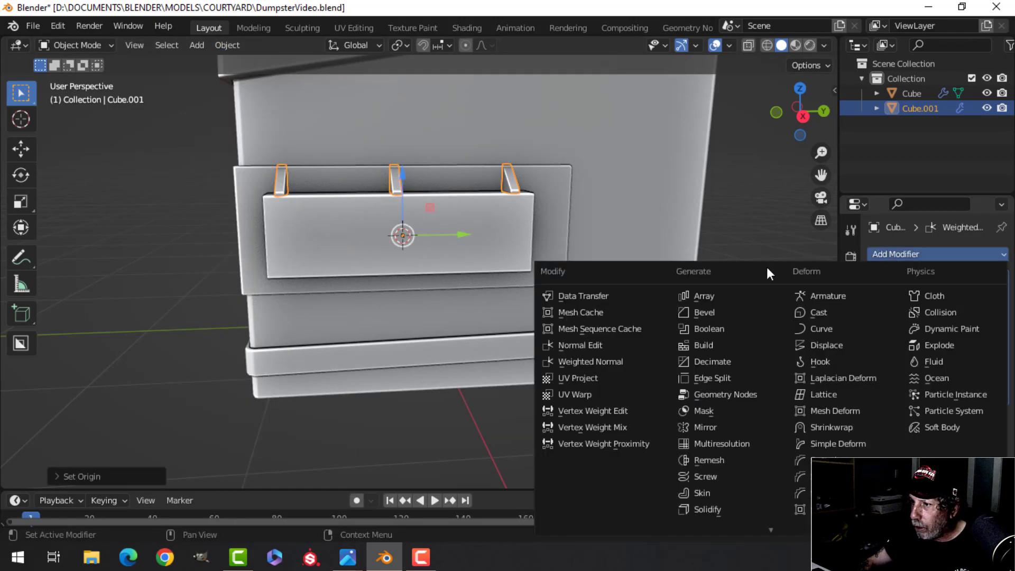
left_click(706, 426)
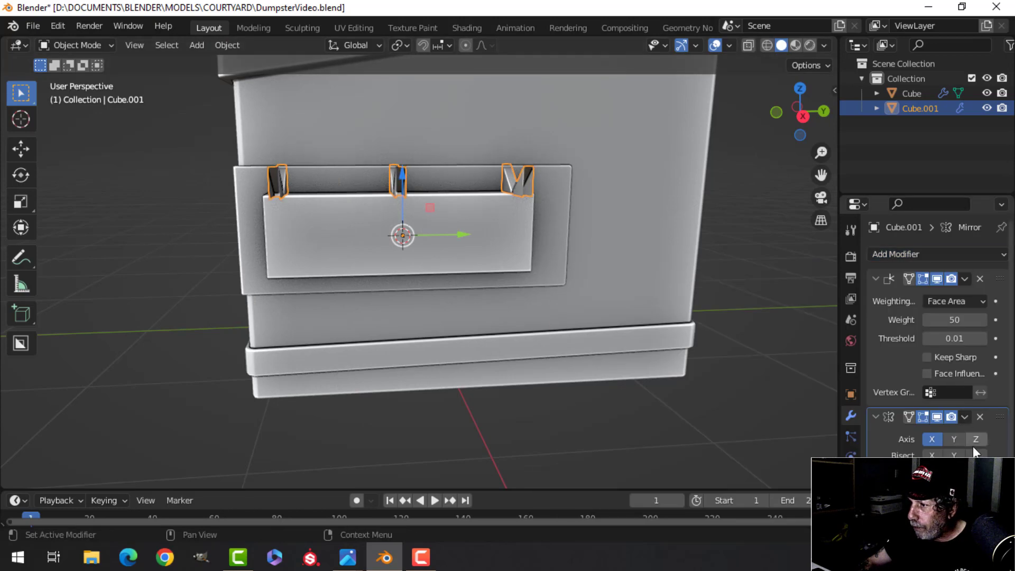
left_click(931, 439)
middle_click_drag(471, 252, 210, 186)
key("alt+a")
Select the linked corner plates in the container mesh and scale them along Z by about 1.07.
left_click(240, 206)
key("Tab")
key("alt+a")
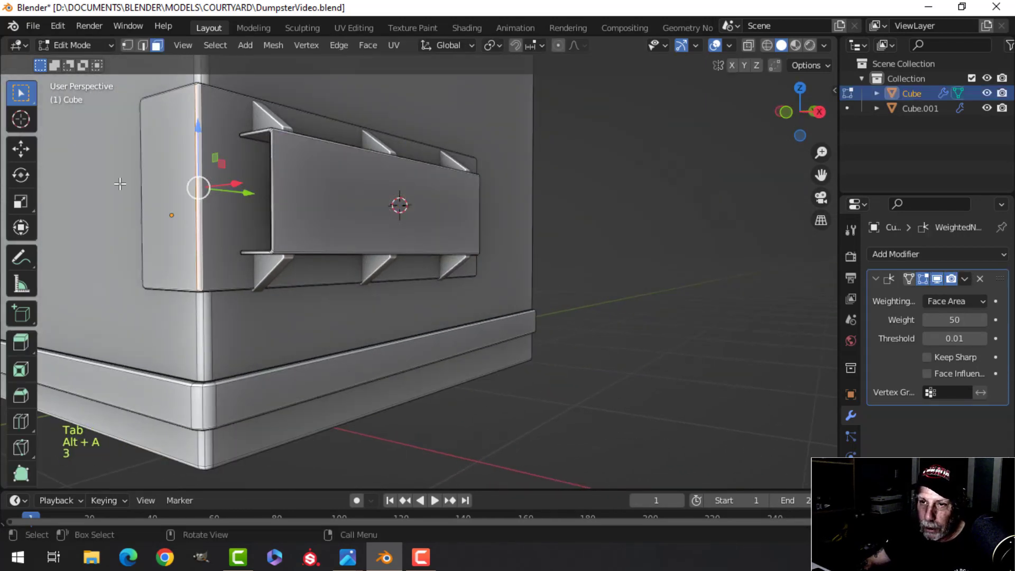
middle_click_drag(120, 184, 231, 318)
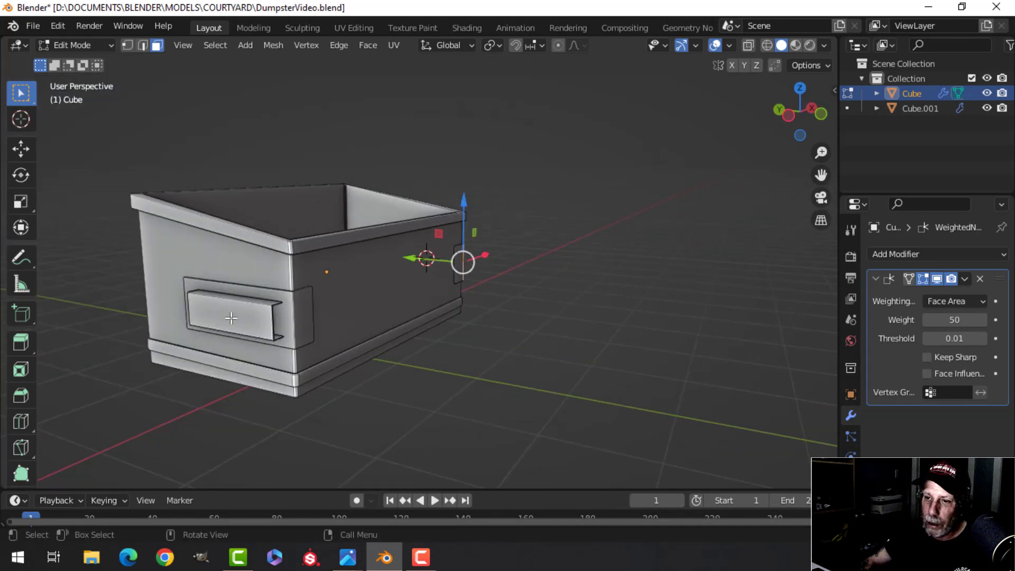
middle_click_drag(410, 299, 415, 259)
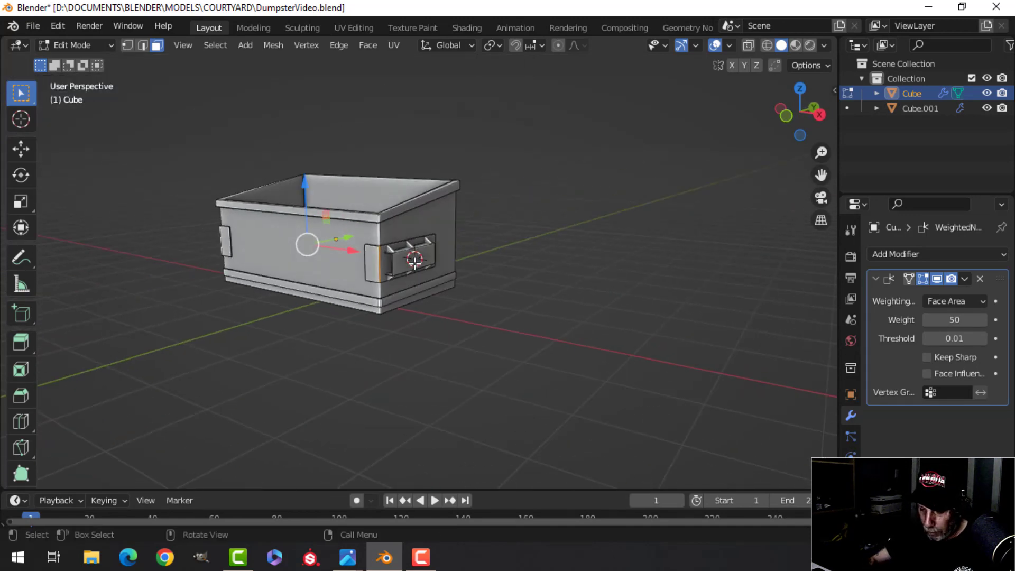
scroll(414, 260, "up", 4)
middle_click_drag(475, 287, 443, 298)
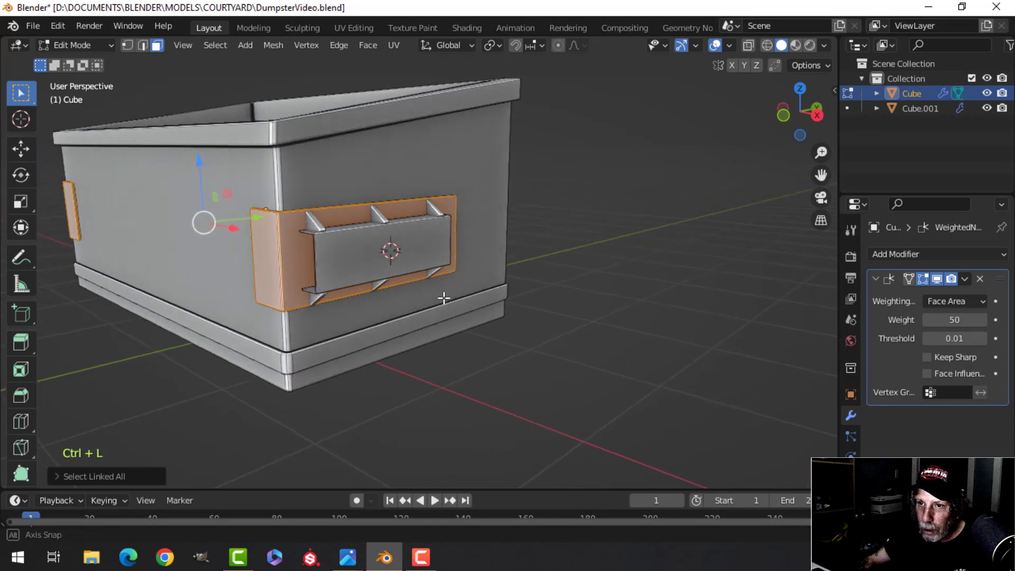
key("s")
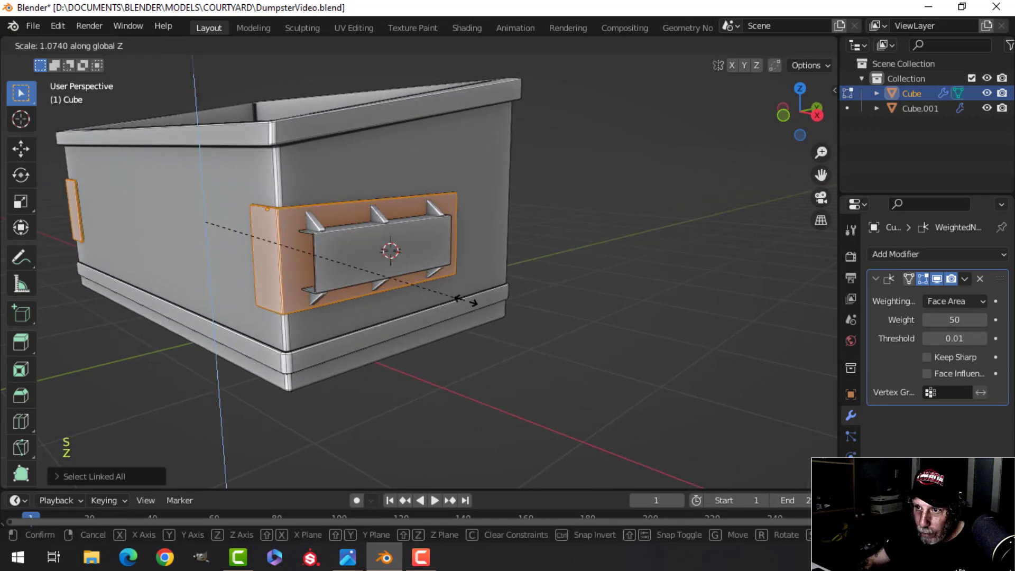
left_click(471, 304)
key("Tab")
scroll(420, 274, "down", 2)
key("alt+a")
scroll(374, 278, "up", 5)
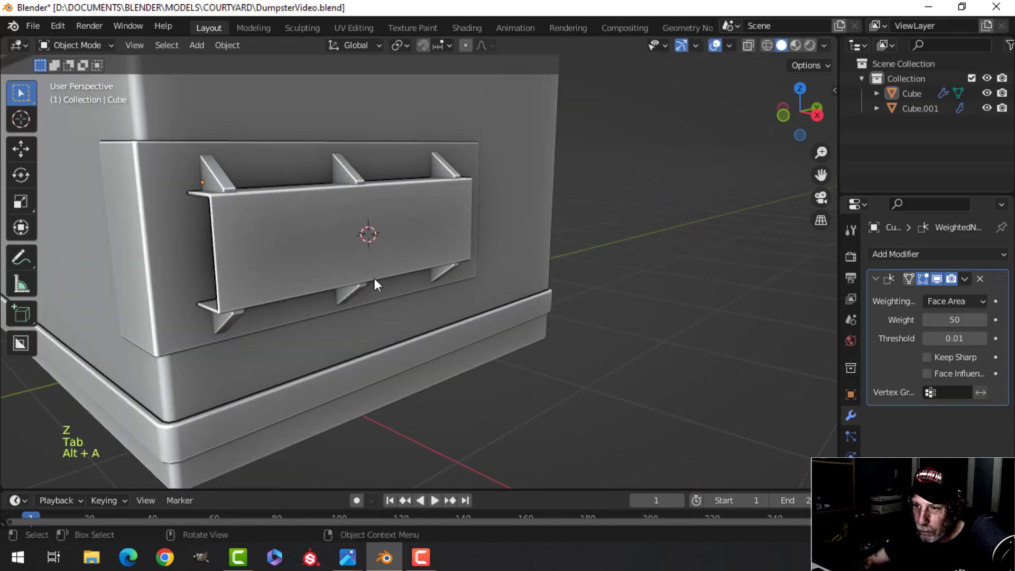
Check the gussets above and below the channel and apply their Mirror modifier.
middle_click_drag(355, 269, 320, 252)
scroll(372, 222, "down", 1)
middle_click_drag(372, 222, 369, 249, "shift")
mouse_move(370, 249)
middle_mouse_down()
mouse_move(353, 277)
mouse_move(387, 247)
middle_mouse_up()
scroll(378, 249, "up", 2)
middle_click_drag(387, 247, 325, 201)
left_click(323, 181)
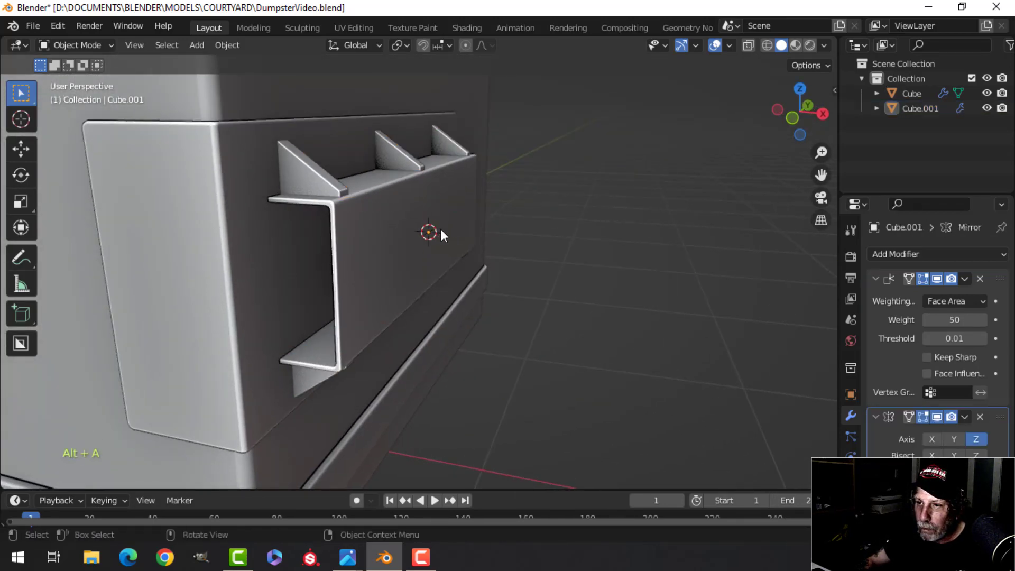
middle_click_drag(441, 233, 384, 284)
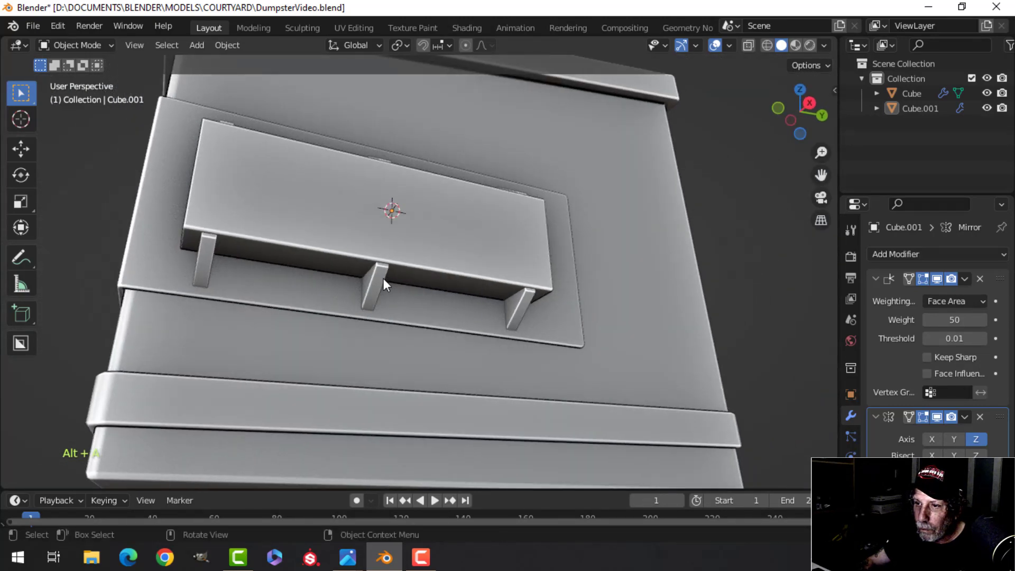
left_click(383, 278)
left_click(964, 417)
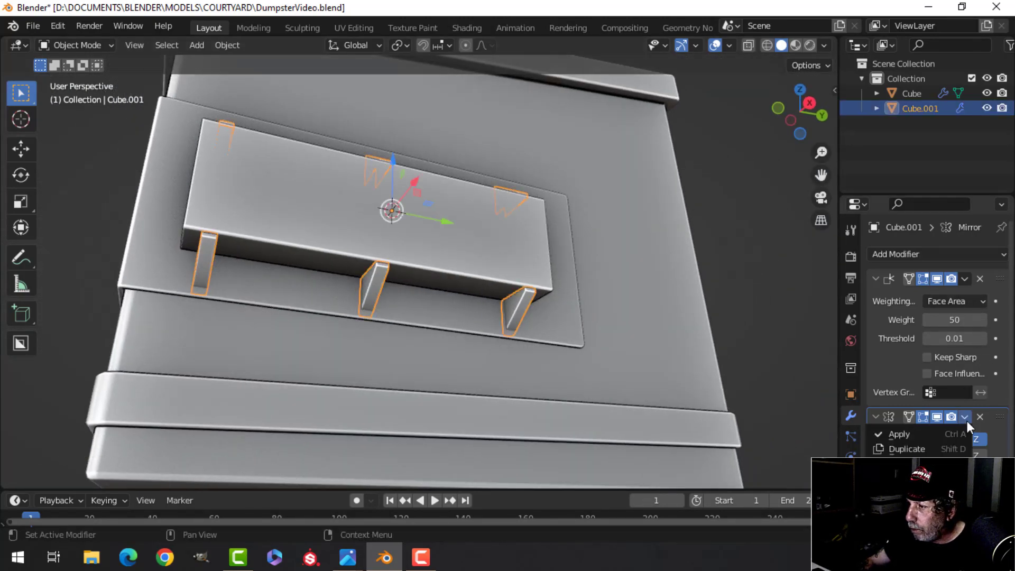
left_click(924, 435)
middle_click_drag(555, 296, 456, 287)
scroll(456, 287, "down", 4)
key("alt+a")
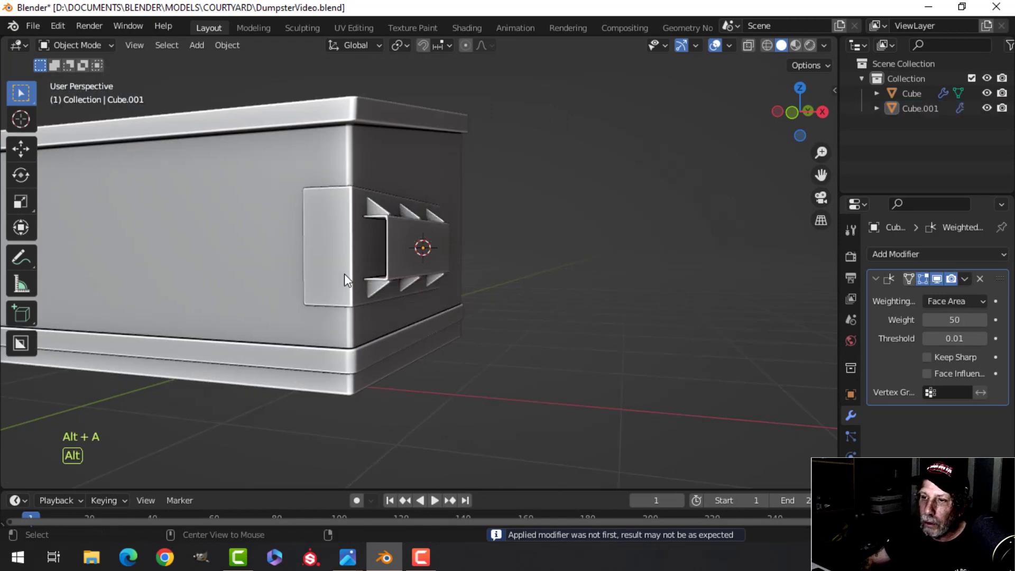
Snap the 3D cursor to the centre of the whole container mesh.
middle_click_drag(324, 290, 345, 300)
scroll(344, 300, "down", 2)
middle_click_drag(287, 273, 334, 268, "shift")
left_click(334, 268)
key("Tab")
key("a")
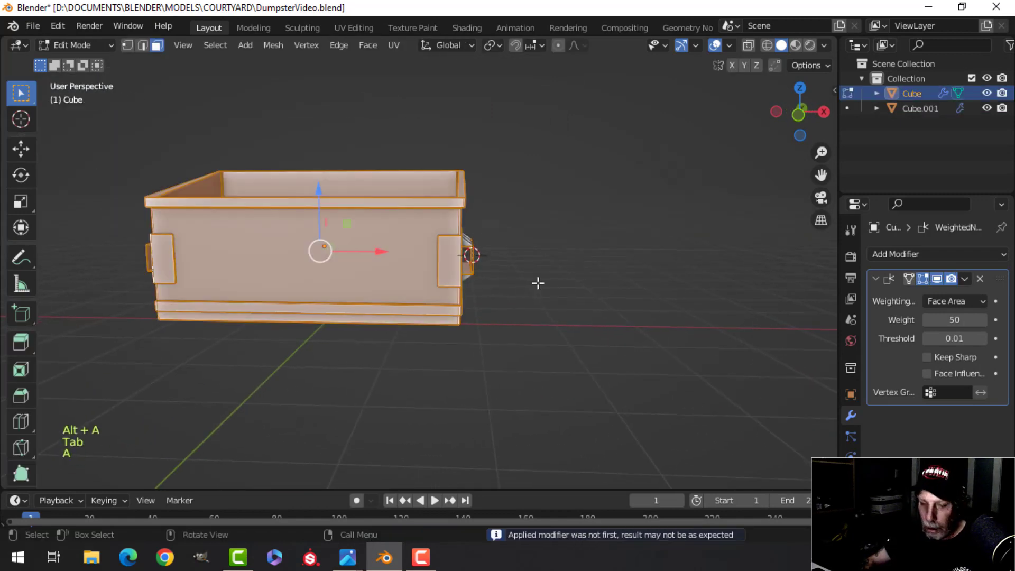
key("shift+s")
left_click(529, 367)
key("Tab")
Move the origin of the gussets object to the 3D cursor at the container's centre.
middle_click_drag(552, 289, 408, 269)
left_click(369, 233)
middle_click_drag(481, 256, 442, 256)
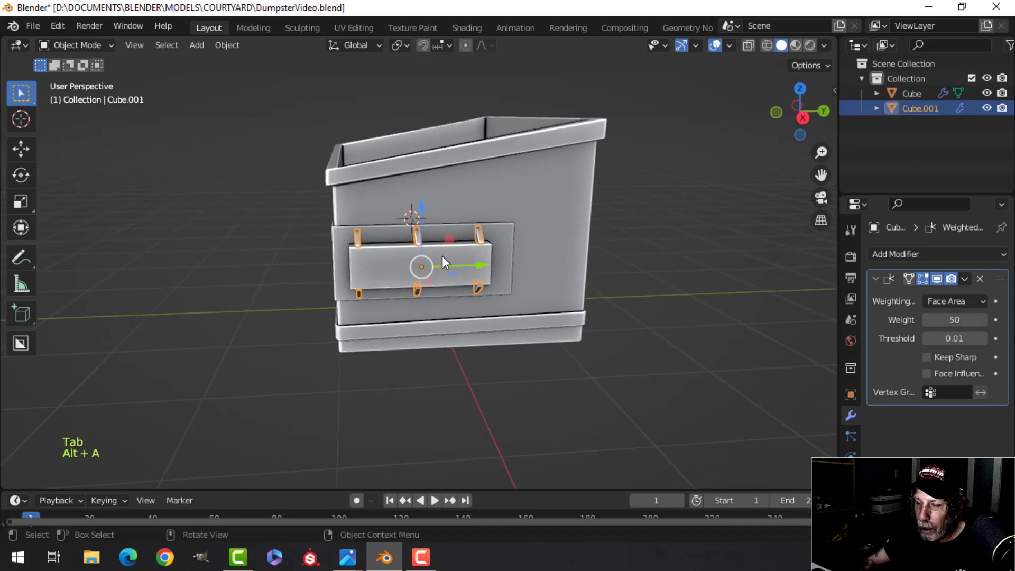
left_click(223, 45)
mouse_move(258, 74)
left_click(402, 106)
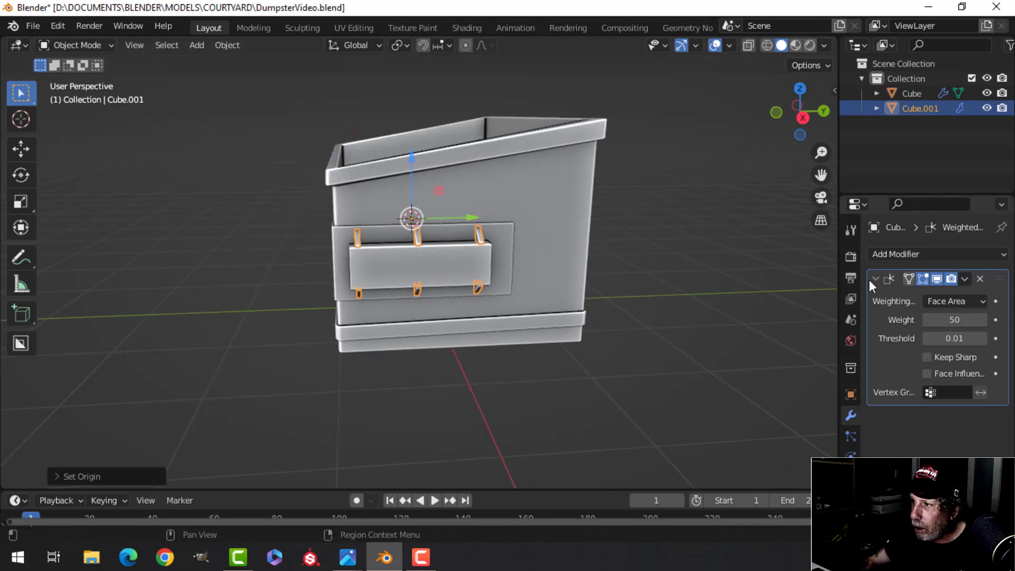
Mirror the gussets across X to the container's opposite side with a Mirror modifier and apply it.
left_click(896, 256)
left_click(724, 426)
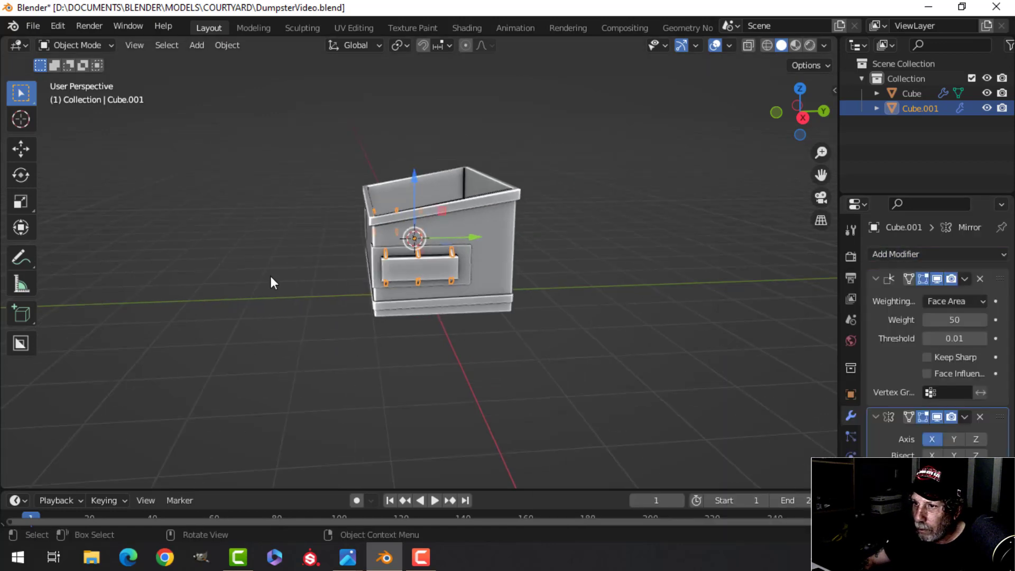
middle_click_drag(271, 276, 372, 283)
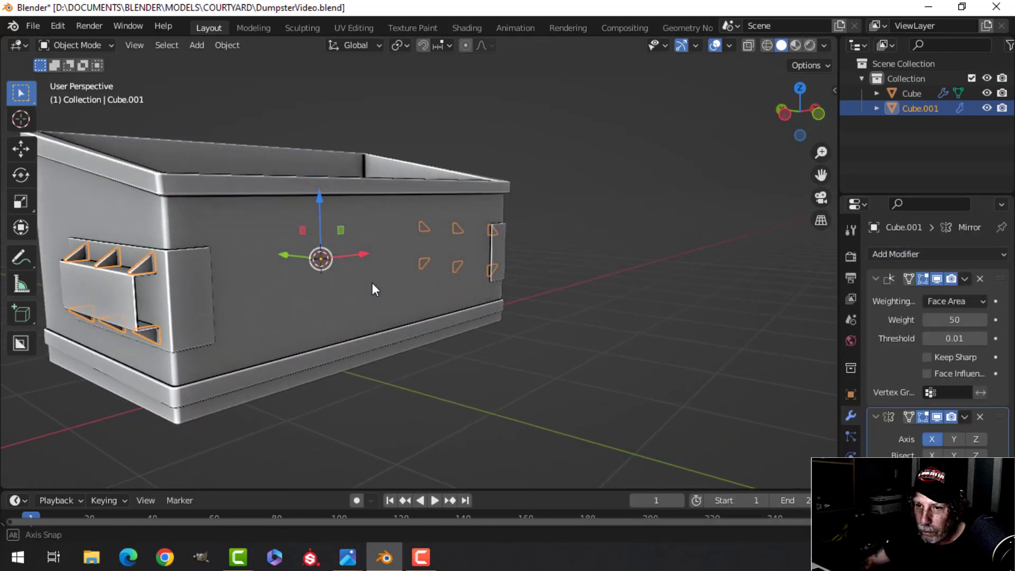
left_click(964, 417)
left_click(934, 428)
Join the gussets to the container as one object, then deselect it and view the whole dumpster.
middle_click_drag(573, 245, 389, 267)
scroll(389, 267, "up", 2)
left_click(382, 255, "shift")
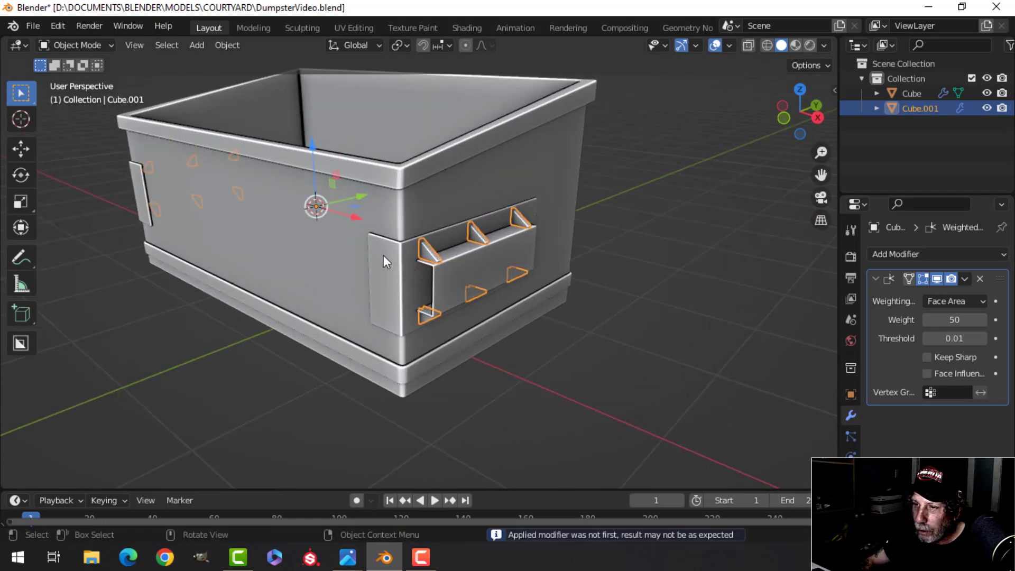
key("ctrl+j")
scroll(321, 225, "down", 4)
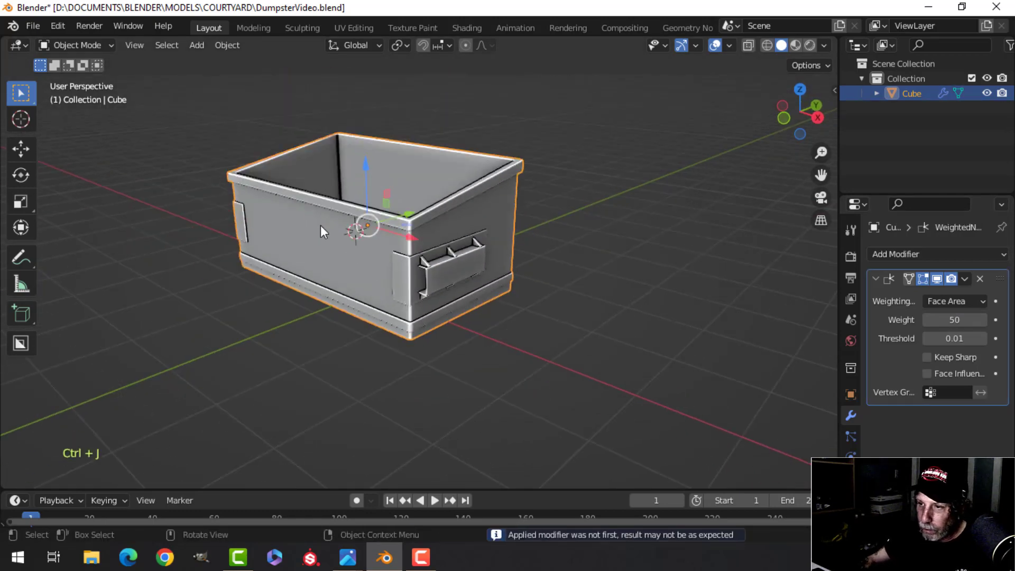
key("alt+a")
middle_click_drag(401, 280, 535, 288)
scroll(347, 256, "up", 3)
scroll(344, 328, "down", 5)
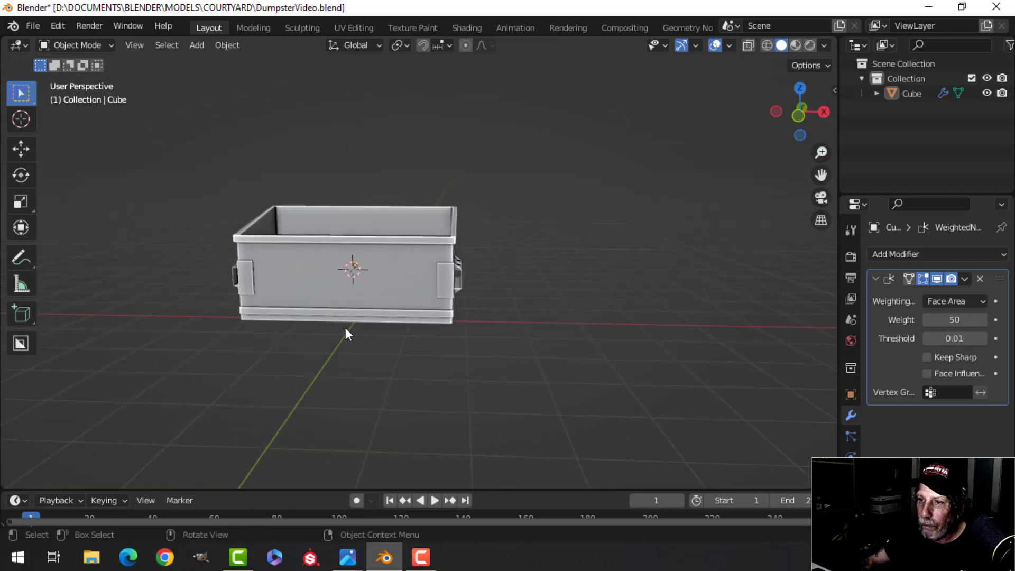
Duplicate the container's large front face in place and scale the copy down to a small rectangular panel.
middle_click_drag(344, 328, 380, 287)
key("Tab")
scroll(400, 293, "up", 5)
key("alt+a")
key("3")
left_click(410, 299)
scroll(410, 299, "down", 1)
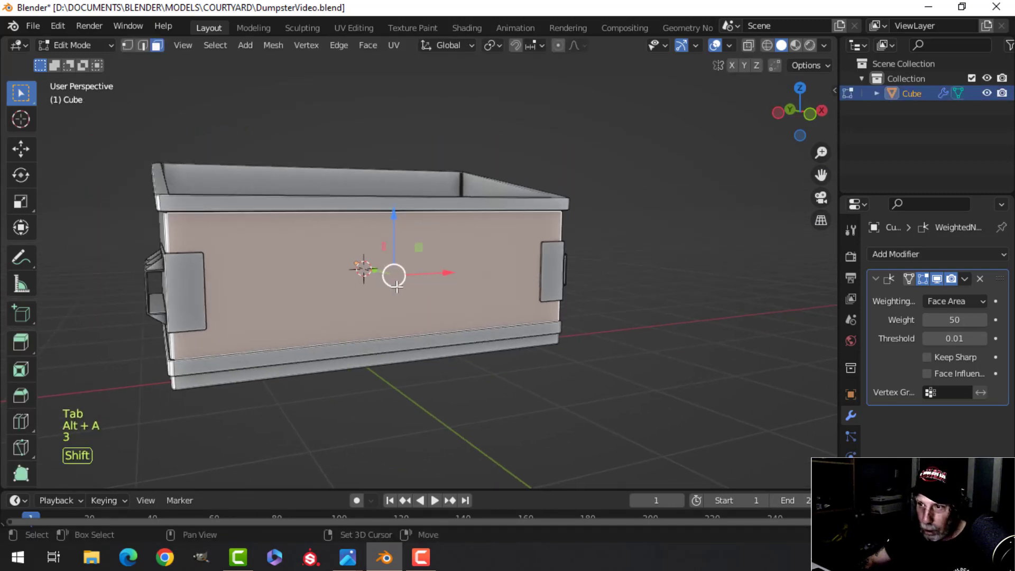
key("shift+d")
key("s")
left_click(466, 267)
key("s")
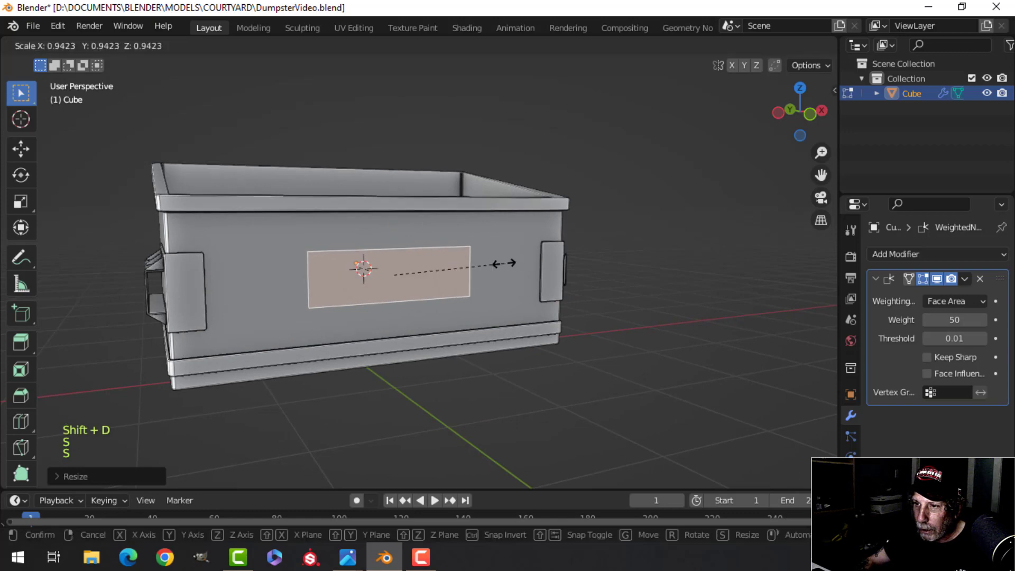
left_click(493, 265)
Raise the small panel on the front wall and nudge it along Y so it sits just off the surface.
middle_click_drag(494, 265, 396, 263)
left_click_drag(353, 222, 357, 199)
scroll(455, 238, "up", 3)
middle_click_drag(357, 200, 372, 253)
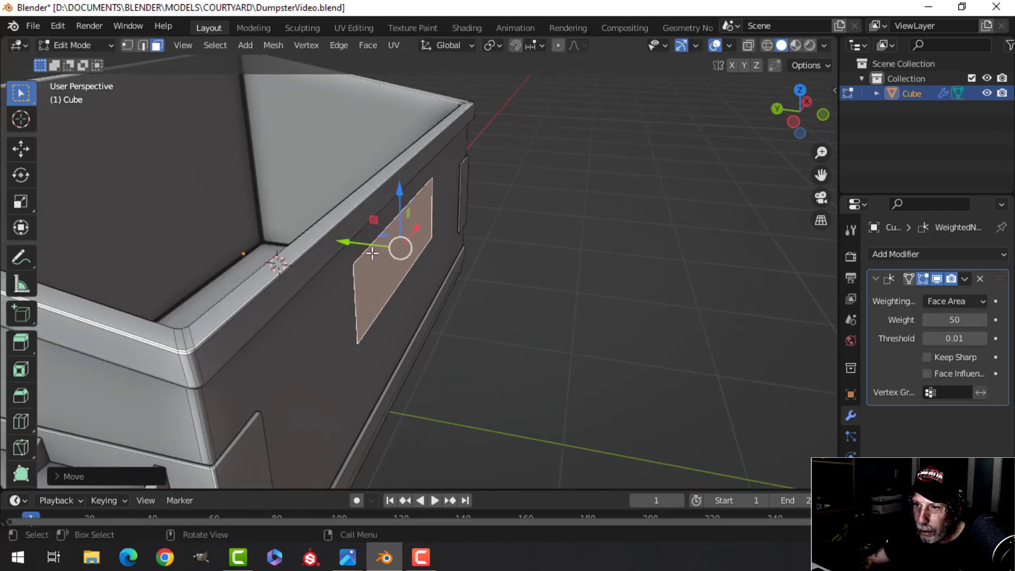
left_click_drag(352, 241, 356, 240)
scroll(356, 240, "up", 4)
middle_click_drag(414, 262, 433, 245, "shift")
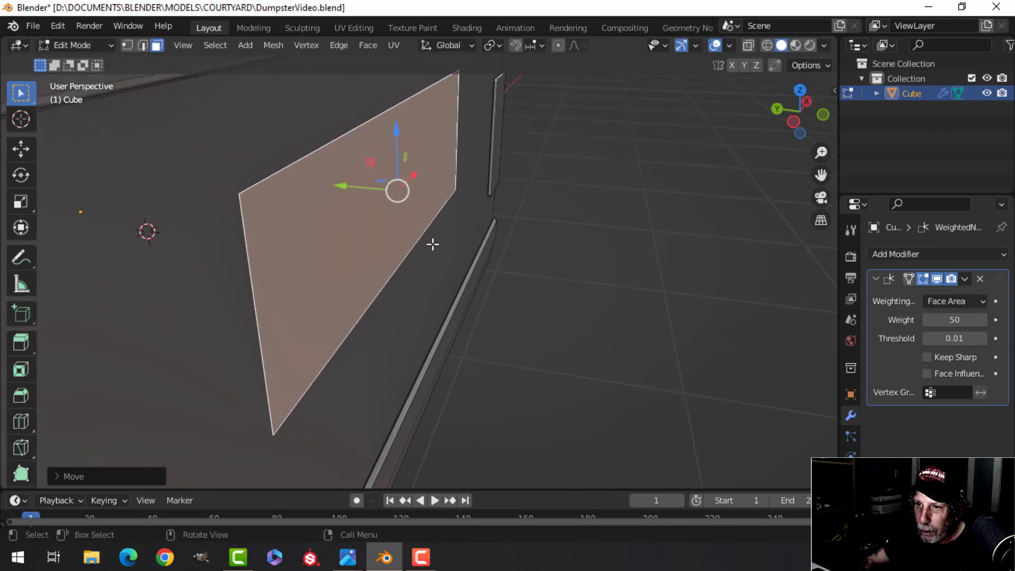
Extrude the panel slightly toward the wall for thickness and delete the extruded back face.
key("e")
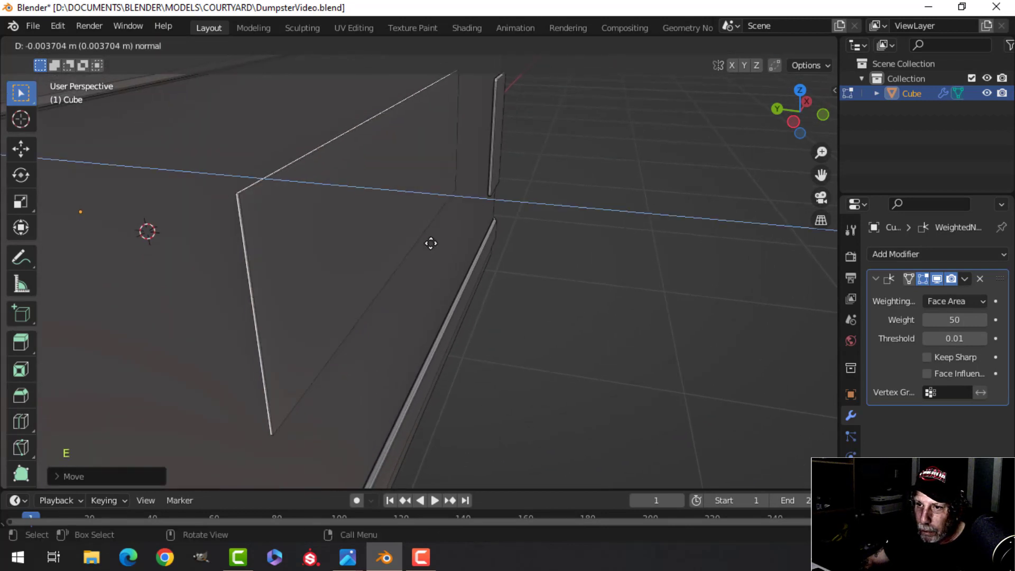
key("x")
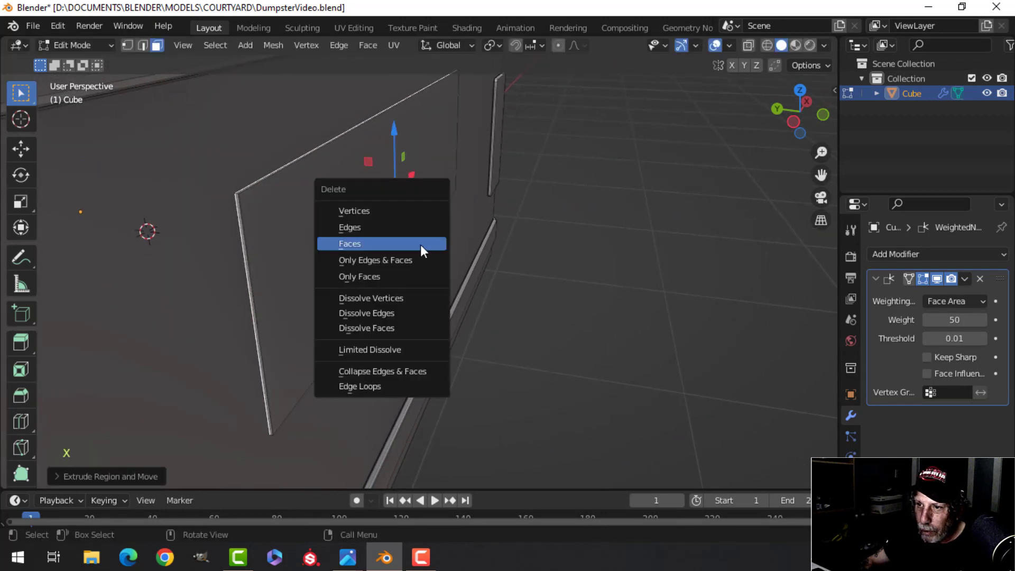
left_click(420, 245)
middle_click_drag(270, 241, 286, 247, "shift")
scroll(286, 247, "up", 3)
middle_click_drag(397, 233, 419, 257, "shift")
scroll(432, 247, "down", 2)
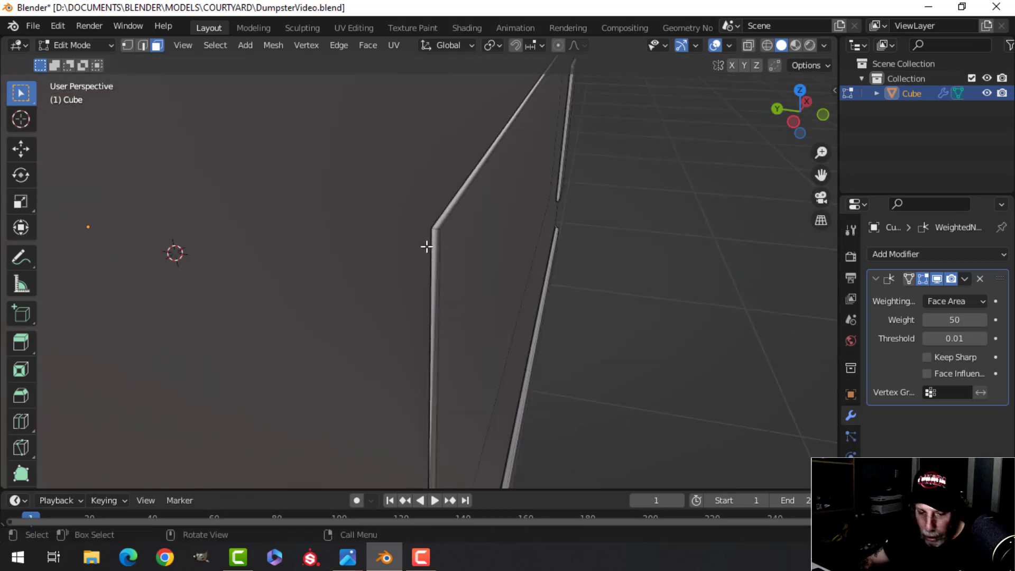
Select the short corner edges of the front panel and bevel them to round its four corners.
middle_click_drag(453, 316, 501, 331)
scroll(523, 320, "up", 2)
scroll(501, 331, "down", 1)
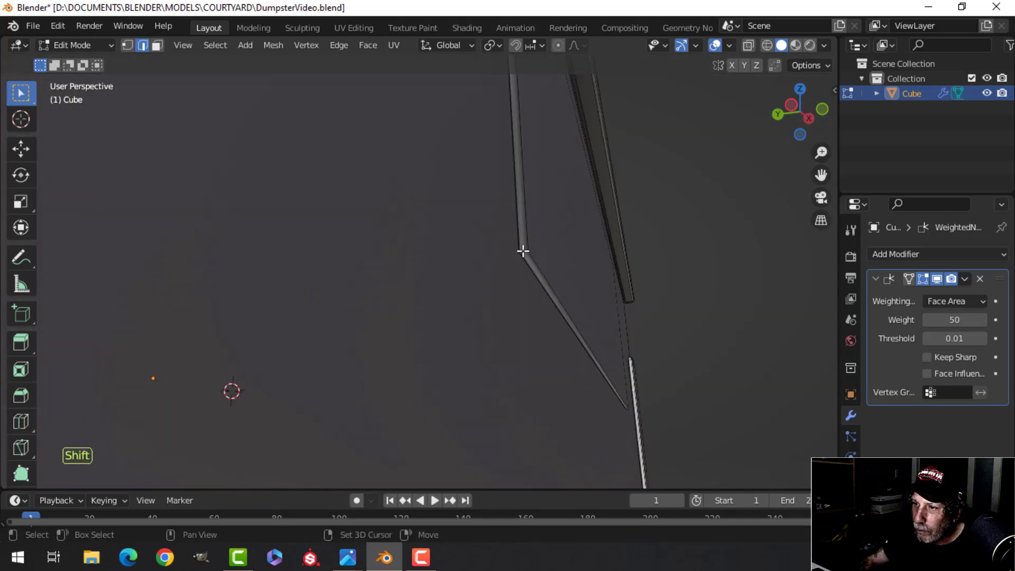
middle_click_drag(628, 296, 431, 292)
middle_click_drag(372, 253, 354, 284)
scroll(354, 283, "up", 2)
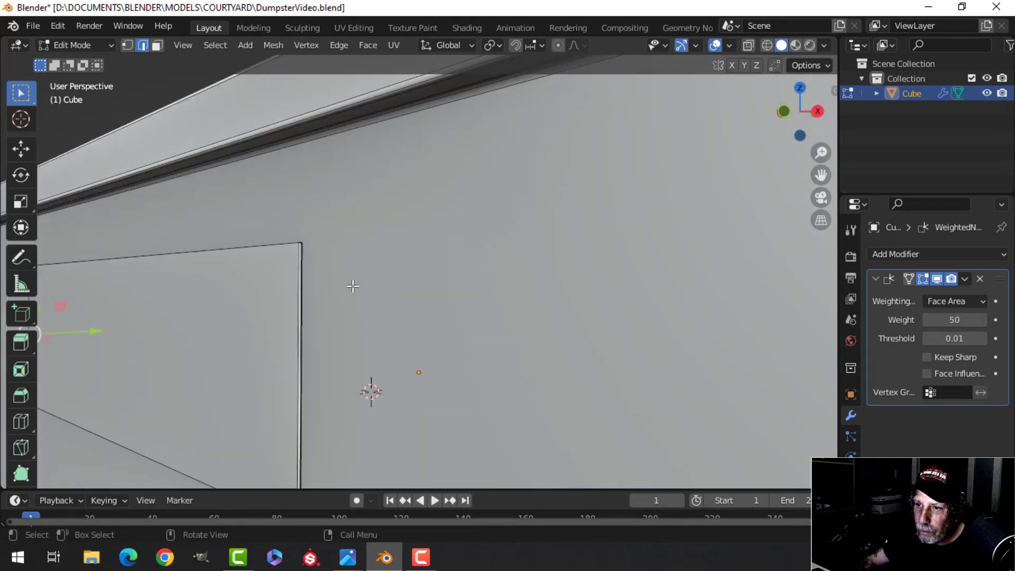
middle_click_drag(256, 231, 340, 273)
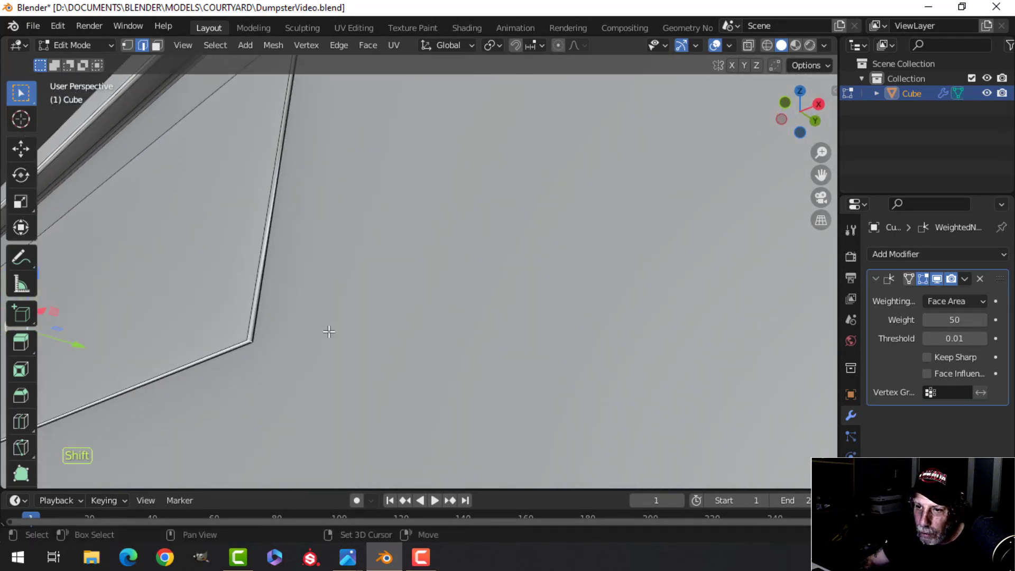
Bevel the front panel's outer edge loop with one segment, about 0.002 m wide.
left_click(258, 262, "alt+shift")
scroll(258, 262, "up", 2)
middle_click_drag(291, 271, 323, 281, "shift")
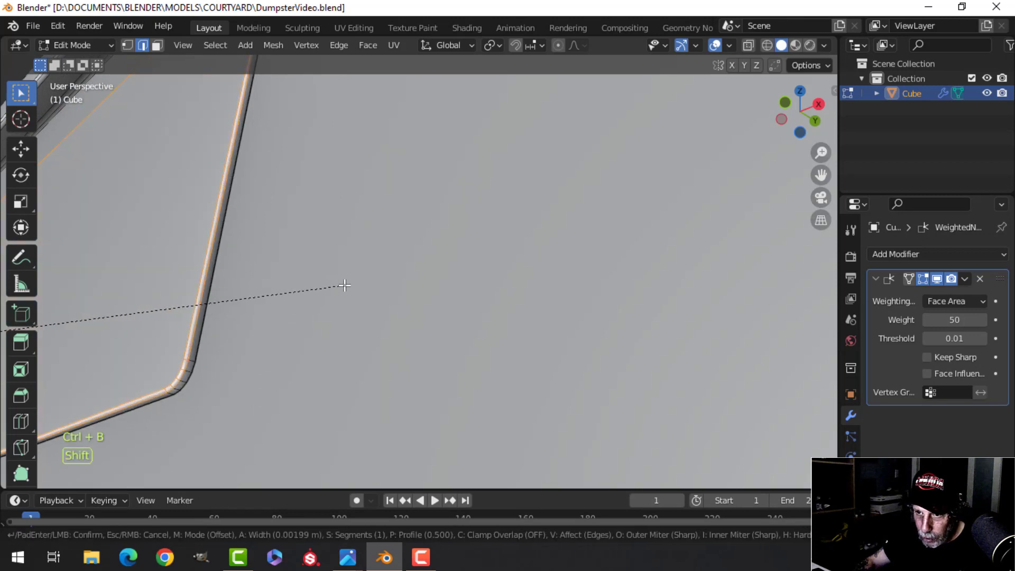
scroll(344, 285, "down", 3)
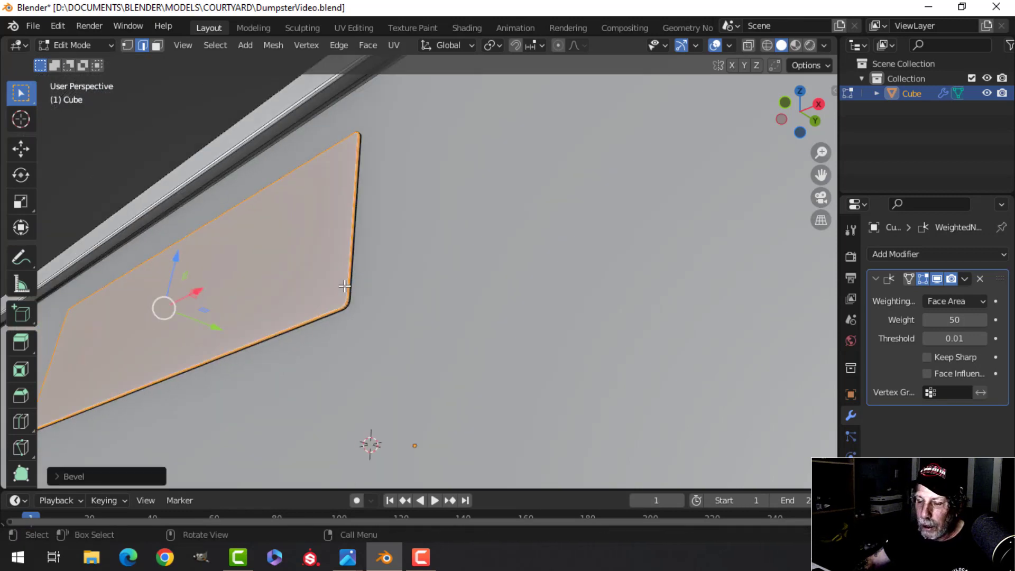
Recalculate the normals of the whole container mesh, then return to object mode with everything deselected.
key("a")
scroll(341, 285, "down", 3)
middle_click_drag(385, 328, 245, 296)
key("alt+n")
left_click(408, 308)
key("Tab")
scroll(435, 326, "down", 5)
key("alt+a")
scroll(399, 348, "up", 4)
scroll(244, 296, "down", 5)
middle_click_drag(369, 295, 287, 285, "shift")
scroll(286, 285, "down", 3)
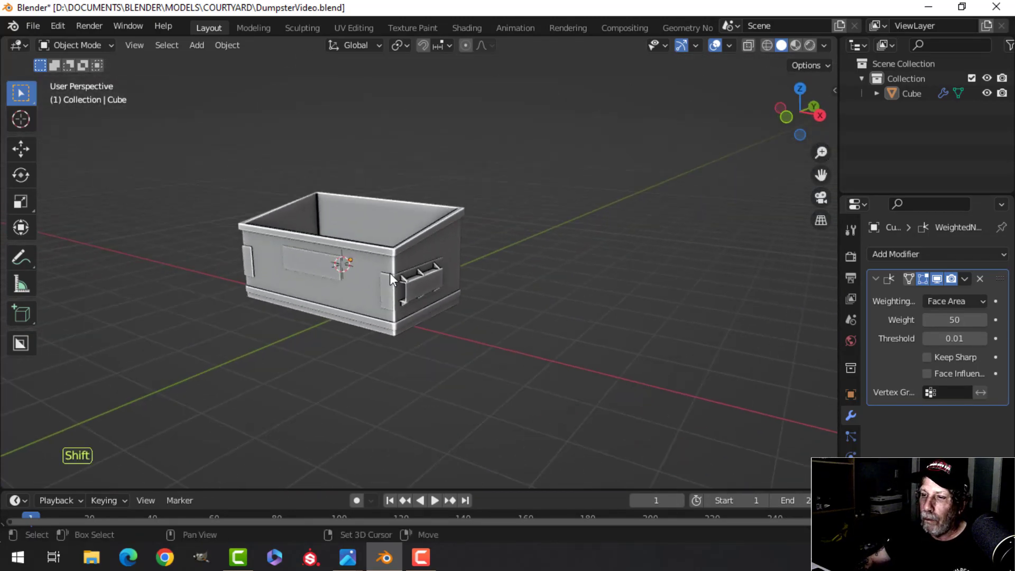
Select the container's bottom face and snap the 3D cursor to it.
middle_click_drag(389, 273, 401, 196)
scroll(401, 196, "up", 3)
middle_click_drag(359, 296, 433, 343, "shift")
middle_click_drag(434, 344, 449, 278)
key("Tab")
key("alt+a")
key("3")
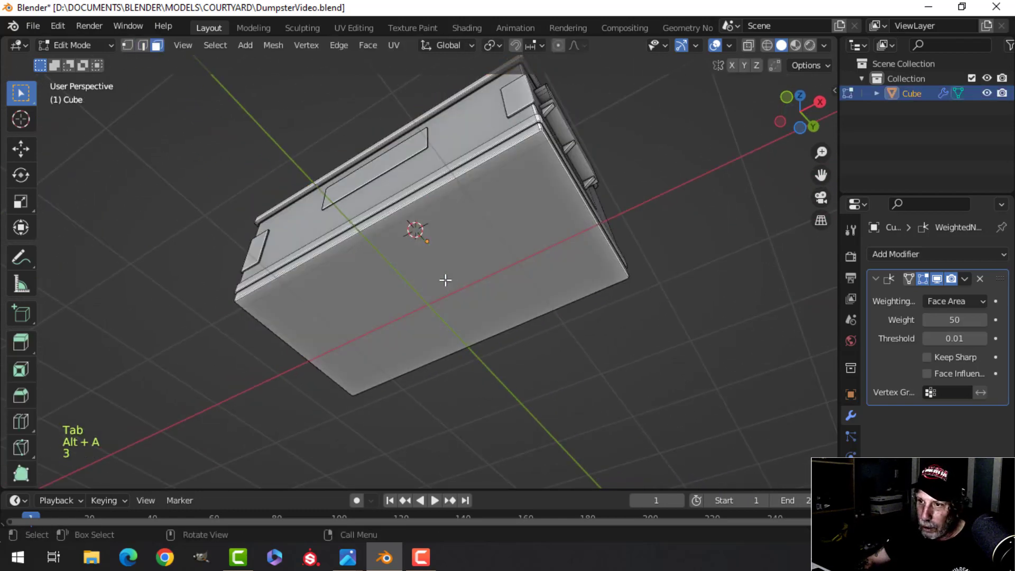
left_click(450, 280)
key("shift+s")
left_click(471, 348)
Add a plane at the 3D cursor beneath the container and scale its mesh down uniformly.
key("Tab")
middle_click_drag(471, 338, 488, 293)
key("shift+a")
mouse_move(467, 223)
left_click(532, 226)
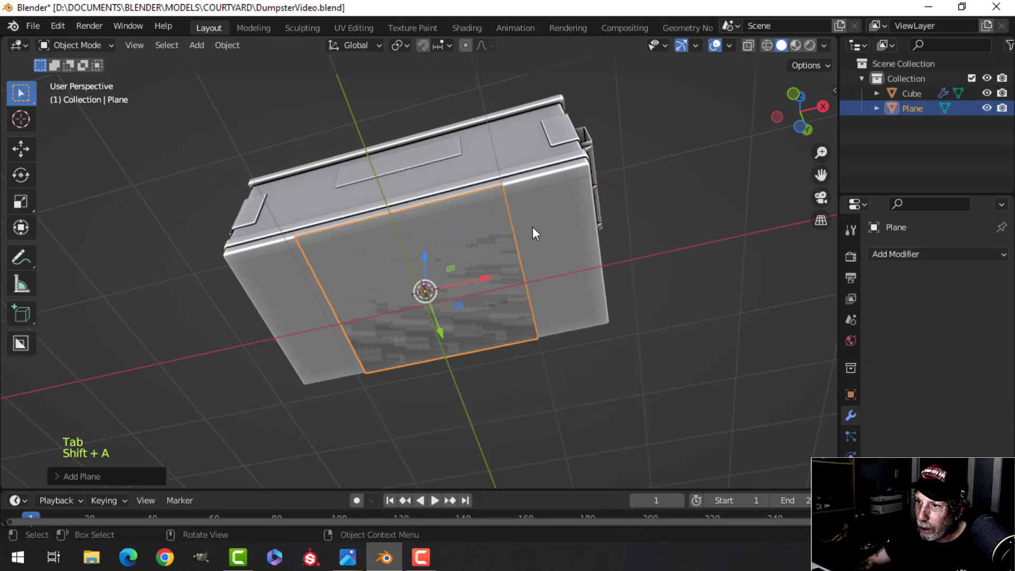
key("Tab")
key("s")
left_click(564, 251)
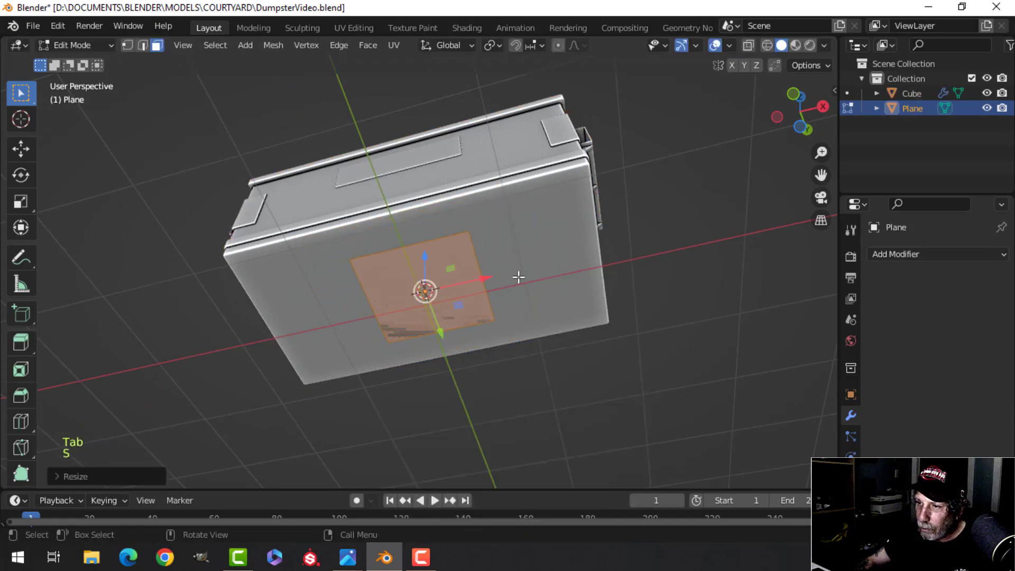
Narrow the plane along X to about 0.23 and lengthen it along Y to form a strip.
middle_click_drag(516, 278, 560, 245)
key("s")
key("x")
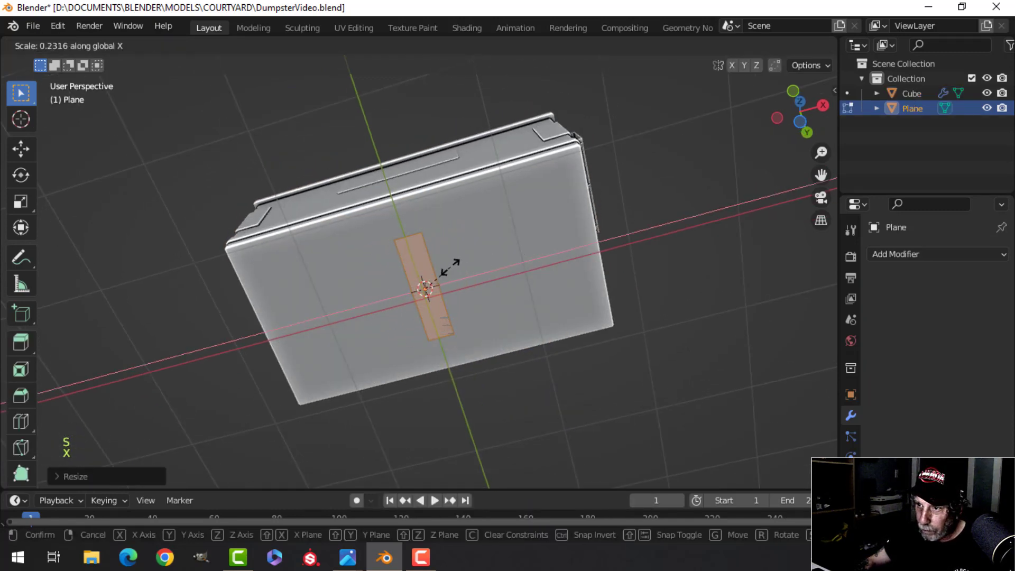
left_click(449, 267)
key("s")
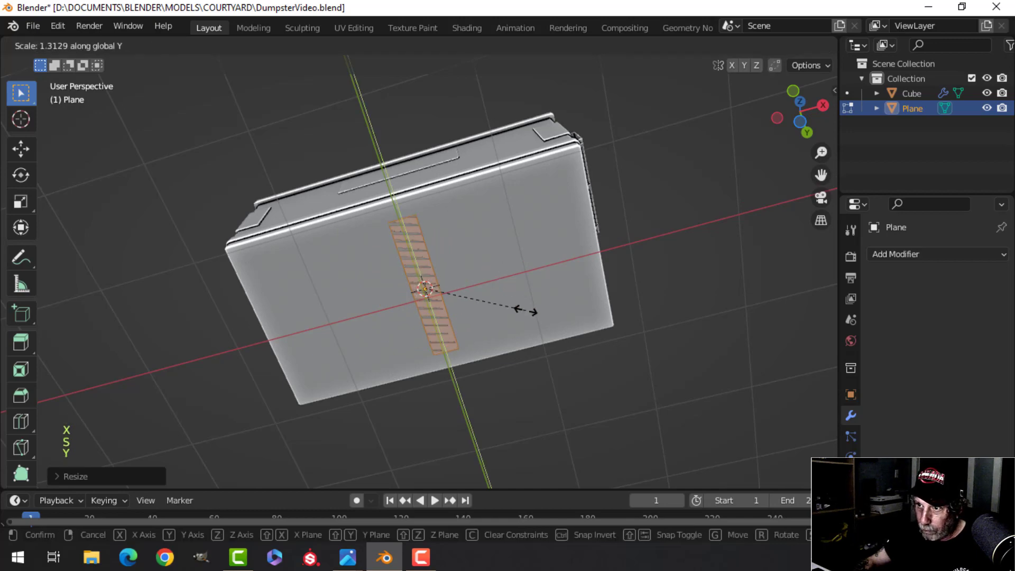
left_click(534, 321)
Move the strip along X until it sits near one end of the container's underside.
middle_click_drag(534, 321, 476, 203)
left_click_drag(476, 204, 362, 234)
middle_click_drag(373, 295, 438, 290, "shift")
scroll(387, 301, "up", 1)
middle_click_drag(439, 291, 518, 290)
Extrude the strip downward, taper its bottom face along X and reduce its height to form a low skid.
key("e")
key("s")
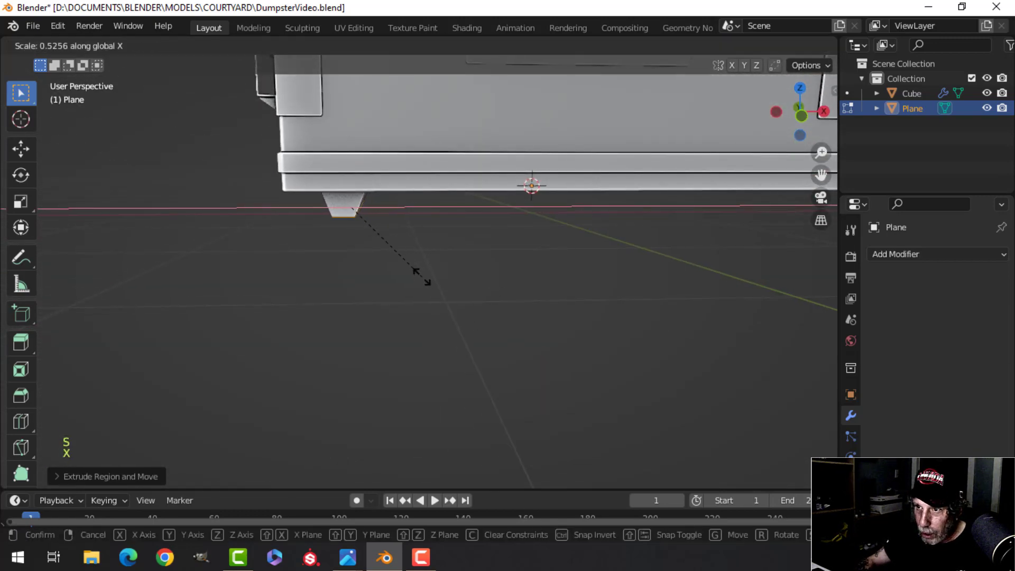
left_click(418, 274)
middle_click_drag(381, 232, 352, 157)
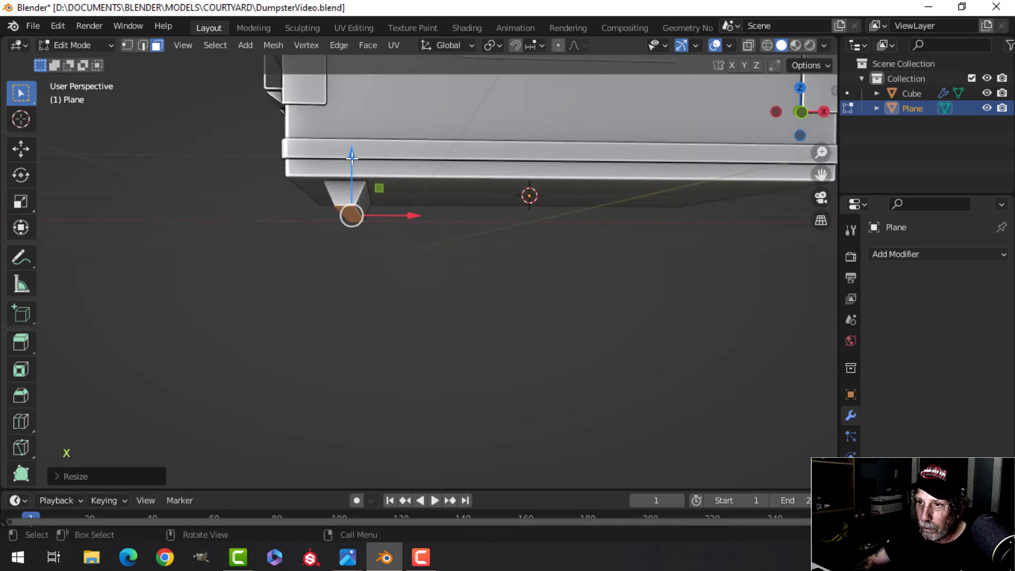
left_click_drag(353, 147, 353, 147)
middle_click_drag(409, 196, 413, 215)
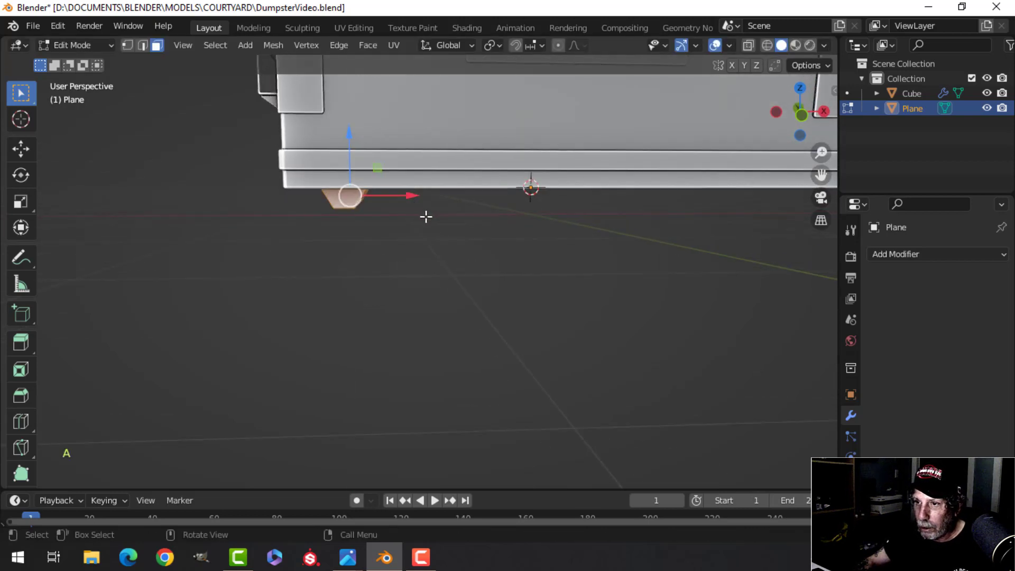
Isolate the skid in local view and delete its hidden top face.
key("Tab")
key("slash")
key("Tab")
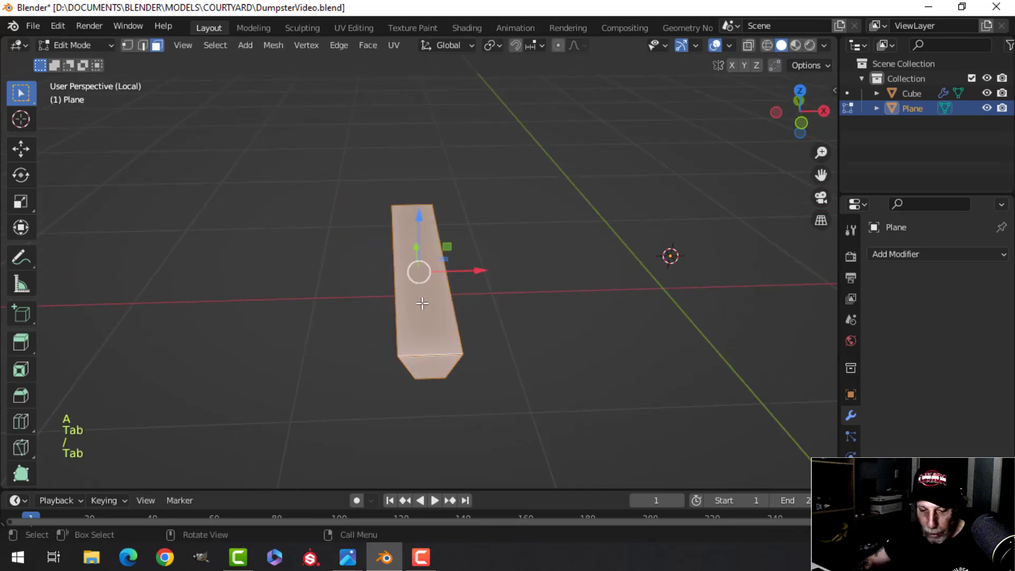
key("x")
left_click(423, 301)
Bevel the skid's slanted corner edges with two segments.
middle_click_drag(419, 301, 515, 303)
key("2")
left_click(517, 290, "alt+shift")
left_click(249, 294, "alt+shift")
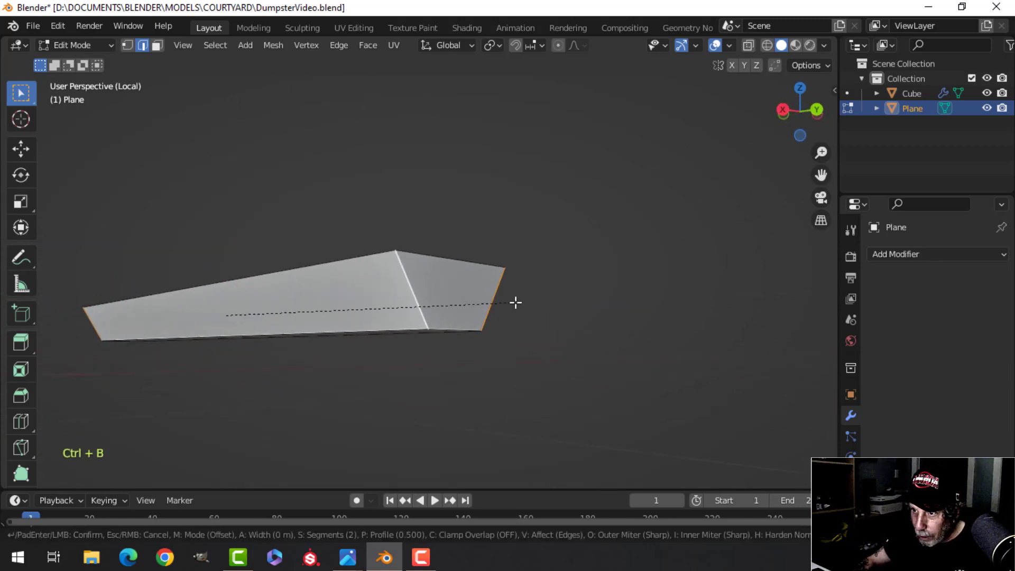
middle_click_drag(505, 341, 385, 252)
Bevel the edge loop around the skid's bottom face, then return to object mode with nothing selected.
key("alt+a")
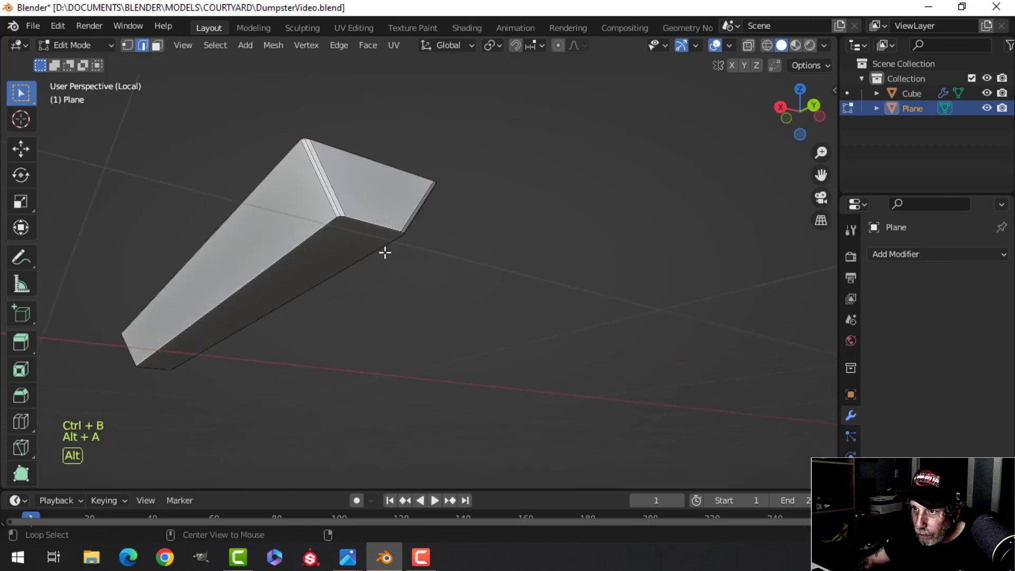
left_click(392, 228, "alt+shift")
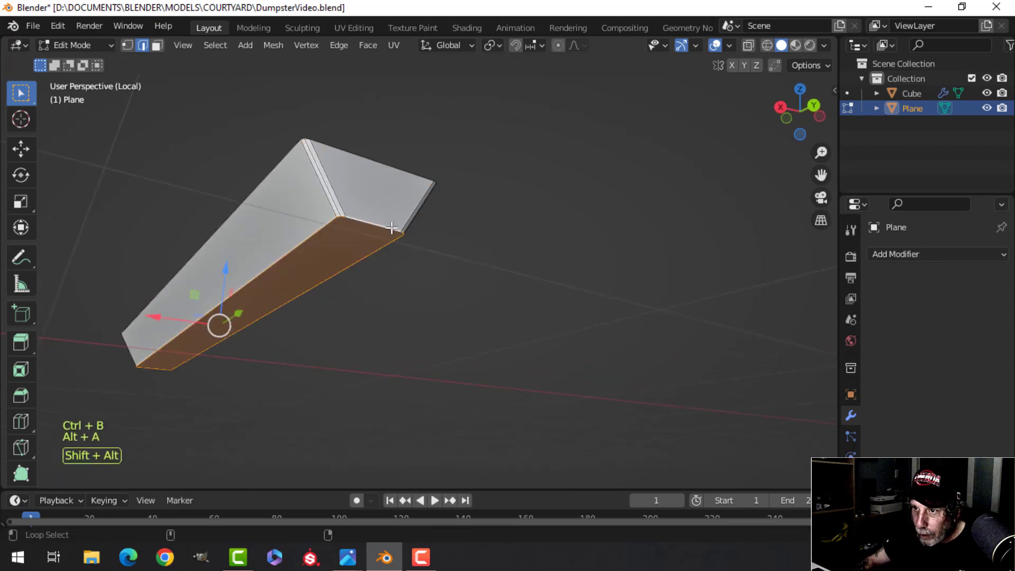
left_click(505, 243)
key("Tab")
key("alt+a")
scroll(426, 233, "down", 2)
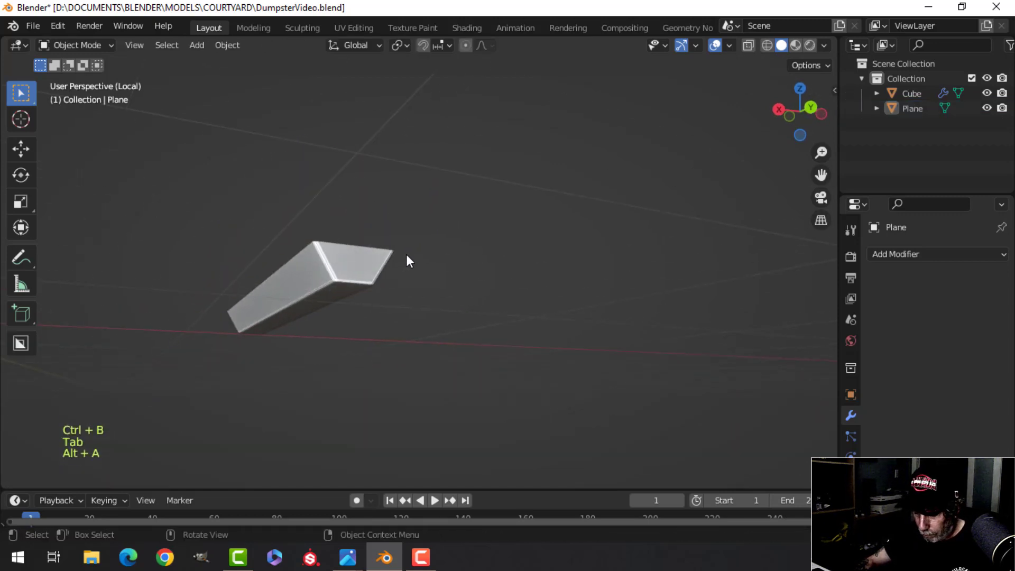
Leave local view, mirror the skid across X to the container's other end with a Mirror modifier and apply it.
key("slash")
middle_click_drag(575, 239, 470, 196)
left_click(370, 230)
middle_click_drag(407, 253, 352, 297, "shift")
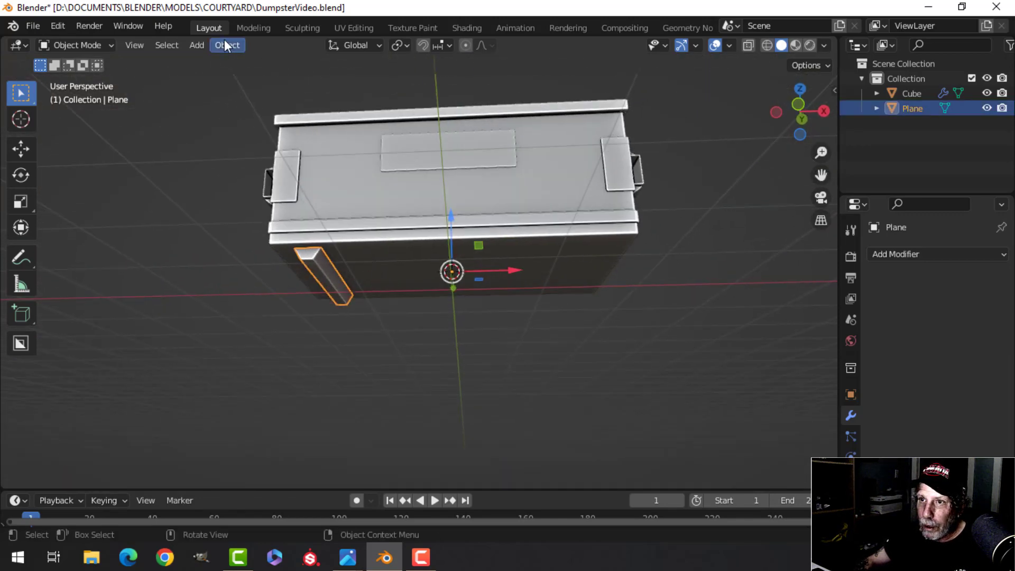
left_click(900, 255)
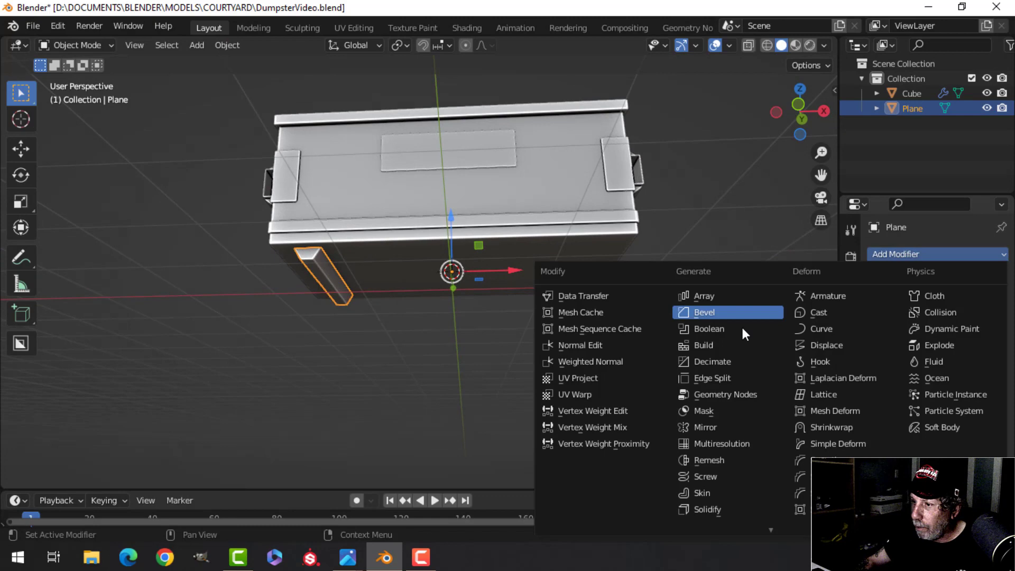
left_click(726, 426)
key("alt+a")
middle_click_drag(659, 365, 590, 313)
left_click(964, 279)
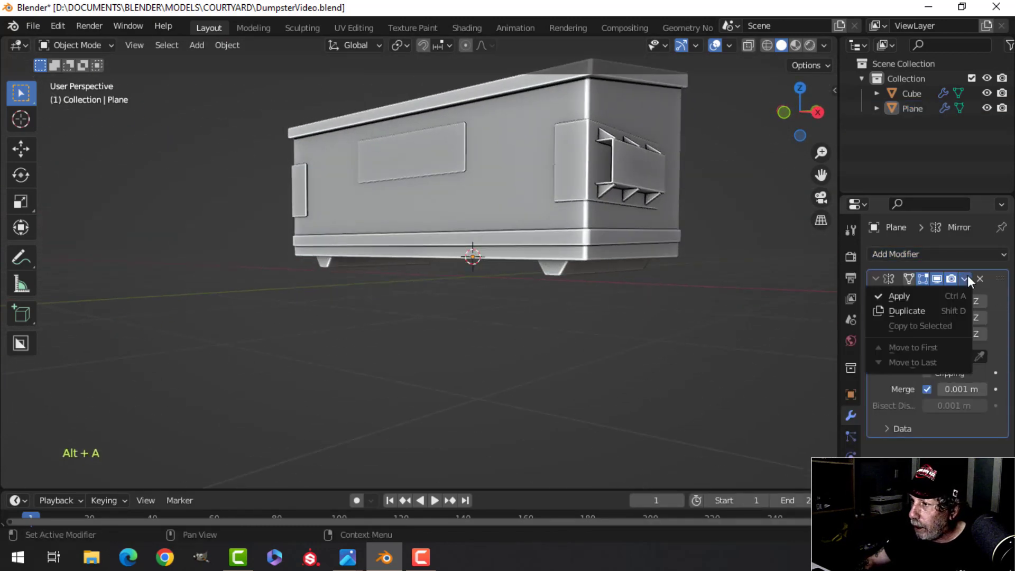
left_click(936, 297)
Join the two skids to the container as one object and deselect it.
left_click(547, 240, "shift")
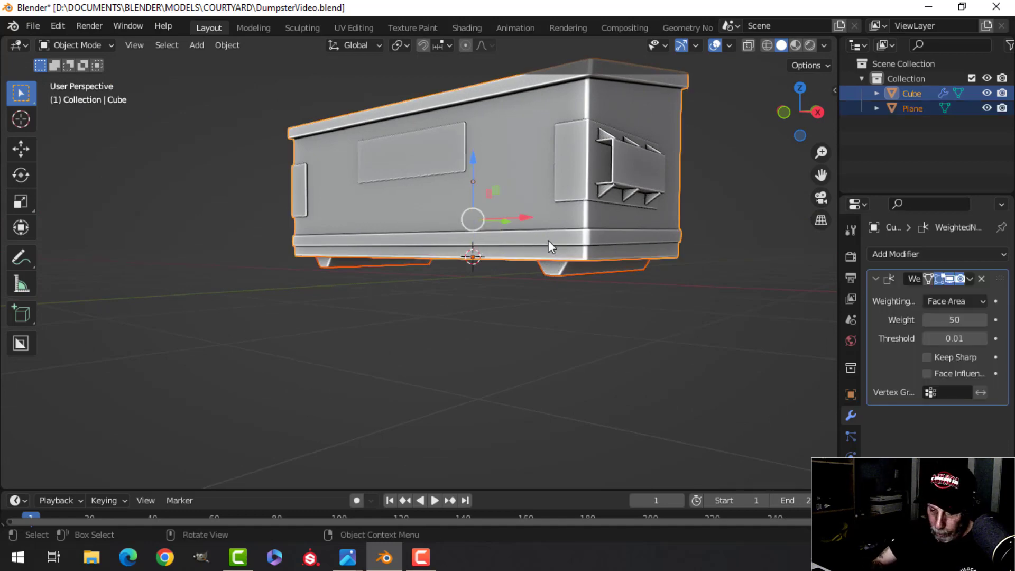
key("ctrl+j")
scroll(552, 235, "down", 2)
key("alt+a")
middle_click_drag(552, 240, 480, 222)
key("KP_1")
Add a plane for the lid and raise its mesh along Z to the container's open top.
key("shift+a")
mouse_move(432, 222)
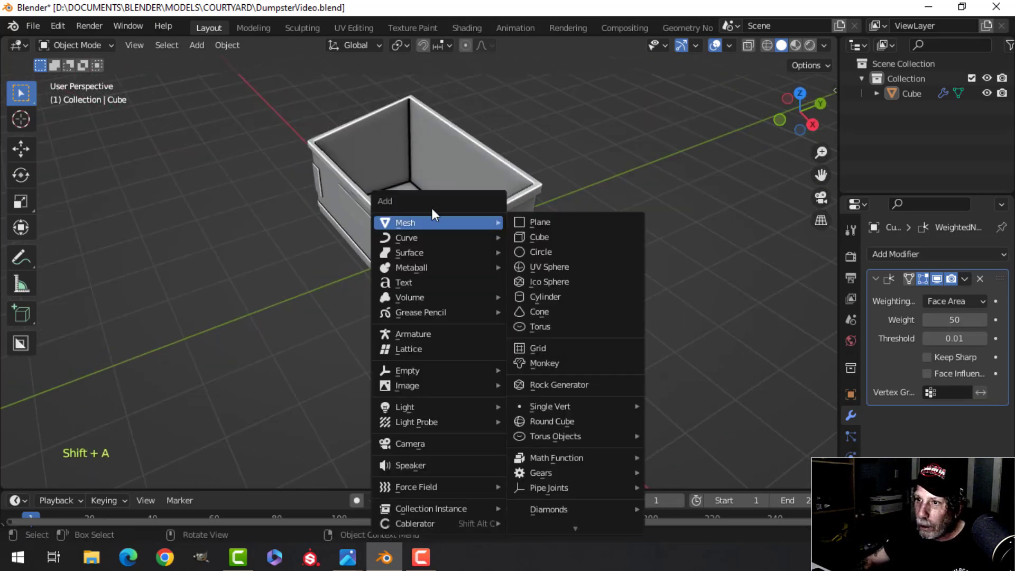
left_click(557, 220)
middle_click_drag(557, 220, 494, 223)
key("Tab")
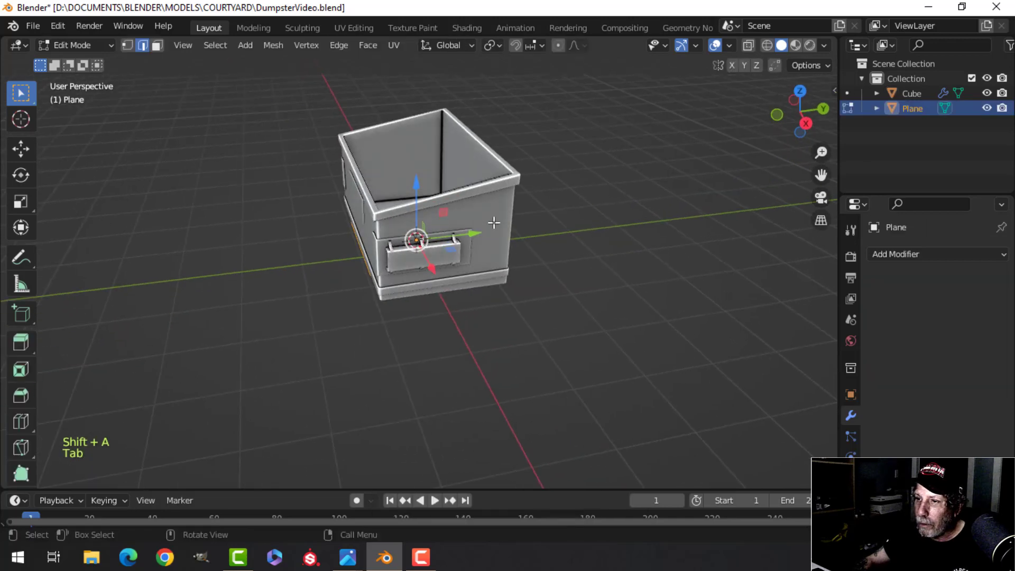
left_click_drag(416, 183, 430, 88)
middle_click_drag(497, 167, 599, 202)
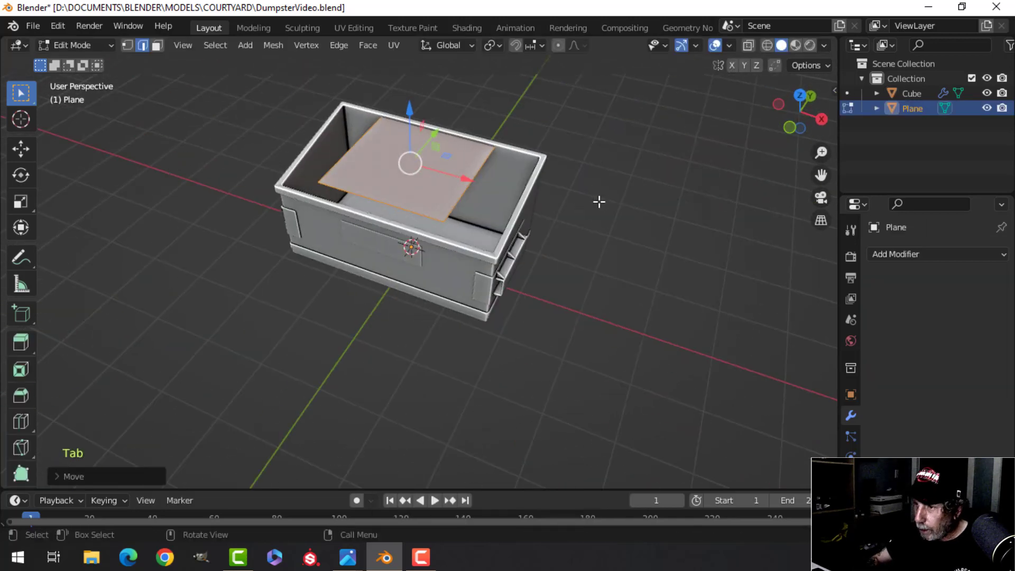
Resize the lid plane against the container's opening in top view and raise it above the rim.
key("KP_4")
key("KP_4")
key("KP_7")
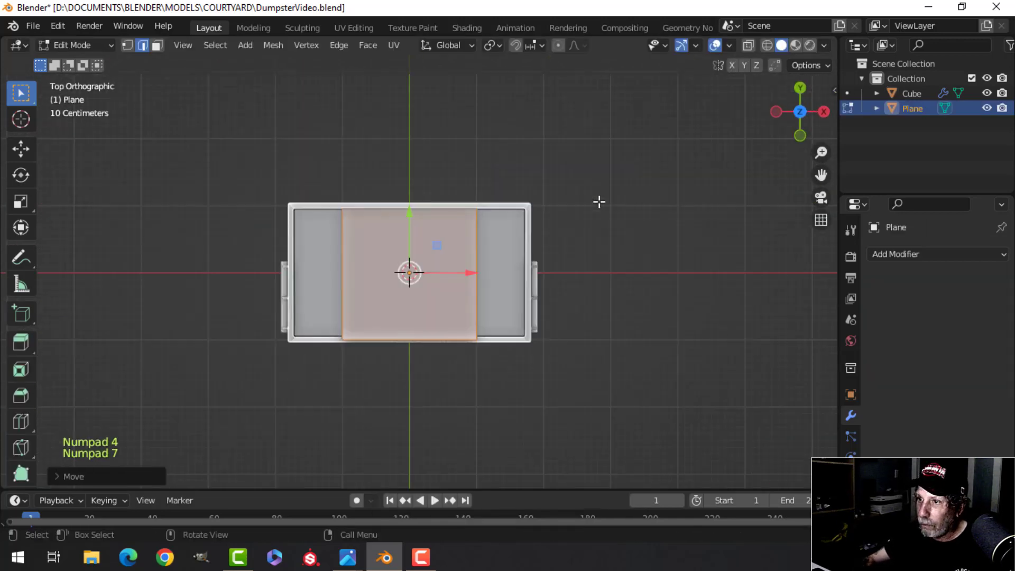
key("s")
left_click(544, 260)
middle_click_drag(544, 261, 432, 208, "shift")
left_click_drag(447, 141, 447, 132)
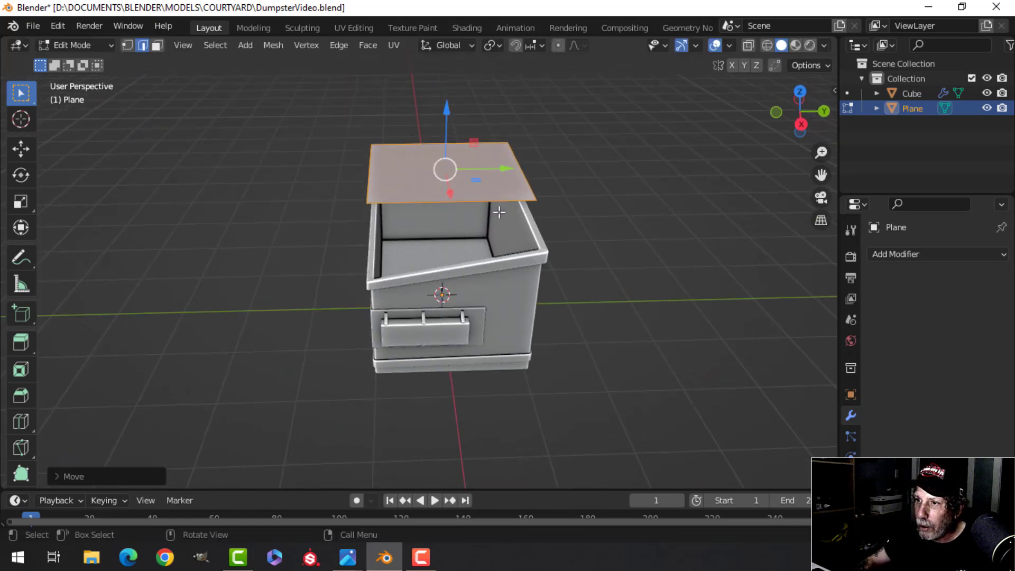
Move the lid plane along X in top view until its outer edge lines up with the container's end.
middle_click_drag(499, 208, 535, 263)
key("KP_7")
middle_click_drag(591, 267, 539, 261, "shift")
scroll(628, 268, "down", 1)
left_click_drag(480, 237, 564, 225)
middle_click_drag(600, 246, 572, 247, "shift")
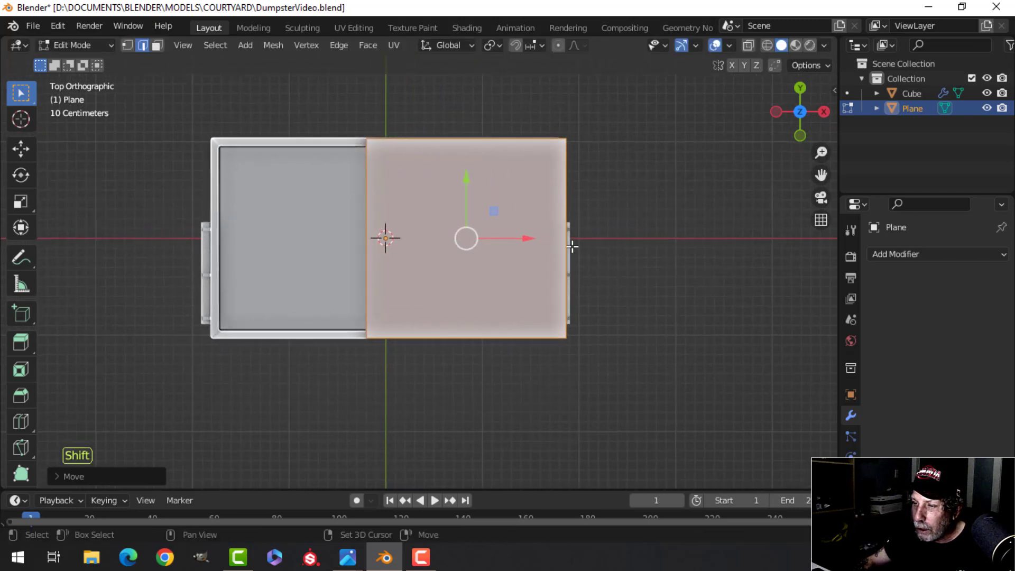
Add six evenly spaced loop cuts running along Y across the lid plane and deselect them.
key("ctrl+r")
scroll(450, 333, "up", 4)
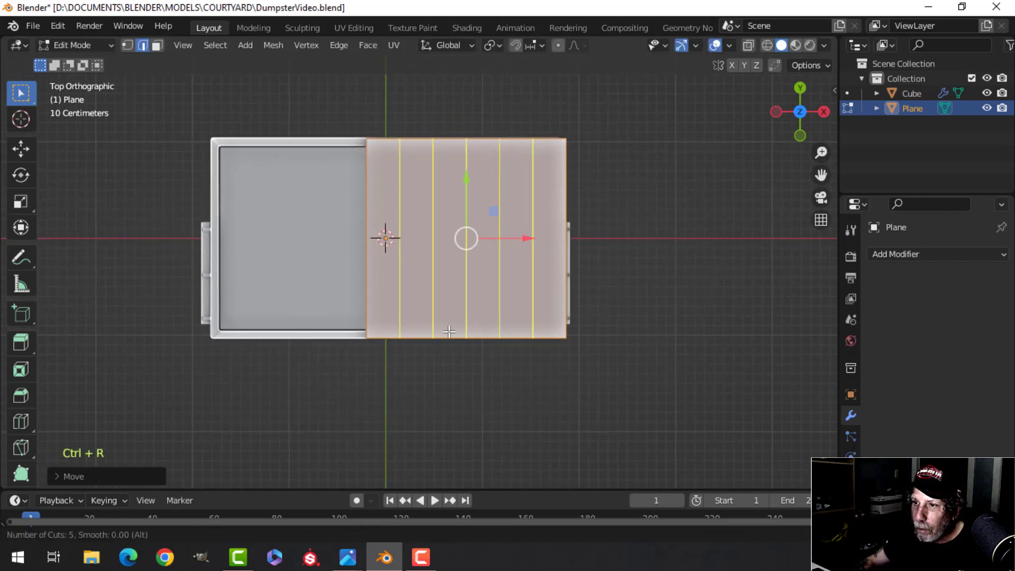
scroll(449, 331, "up", 1)
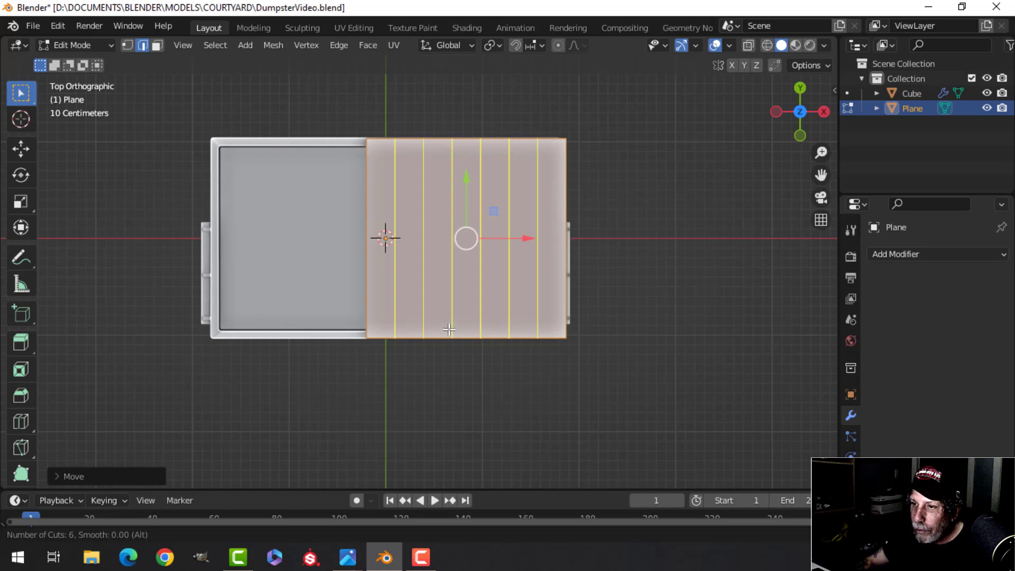
left_click(449, 329)
right_click(442, 328)
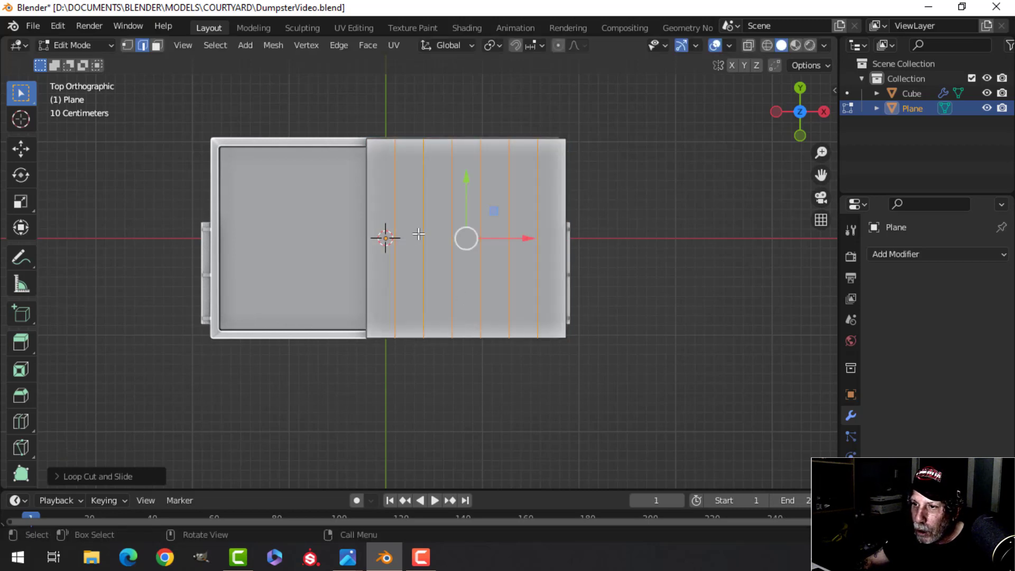
key("alt+a")
Add a centred loop cut along X on the lid and bevel it into two loops near the front and back edges.
key("ctrl+r")
left_click(531, 230)
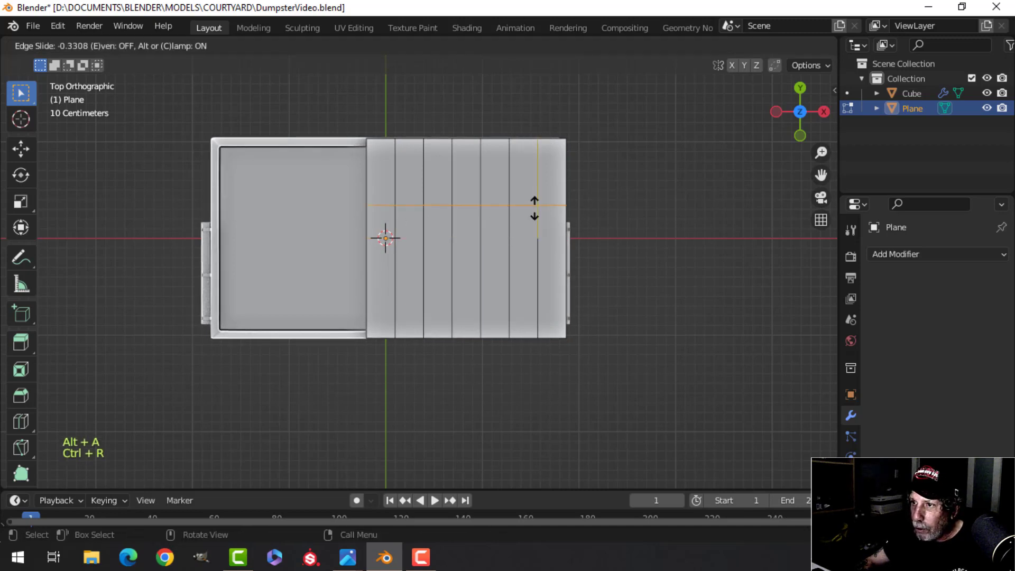
key("Escape")
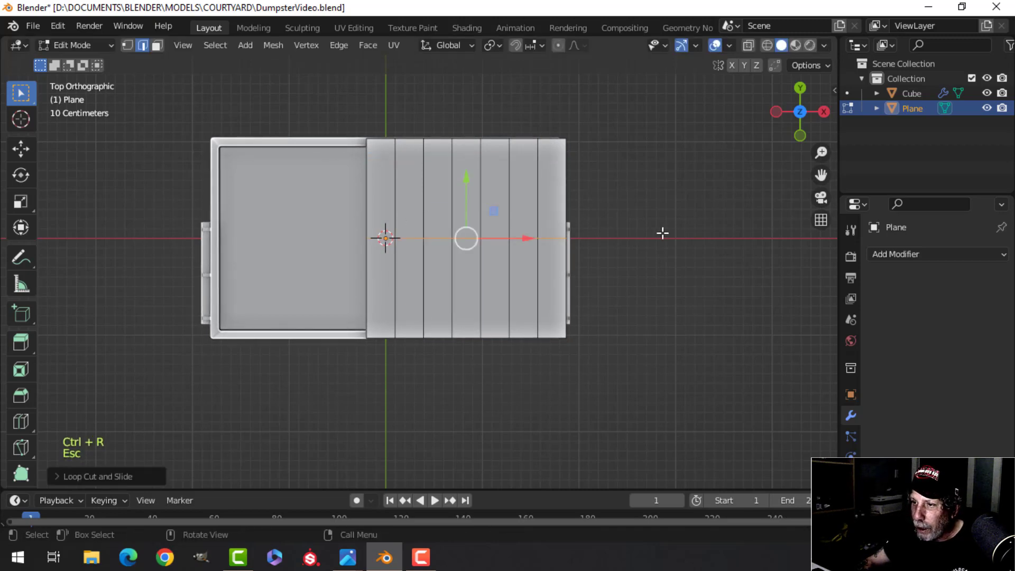
key("ctrl+b")
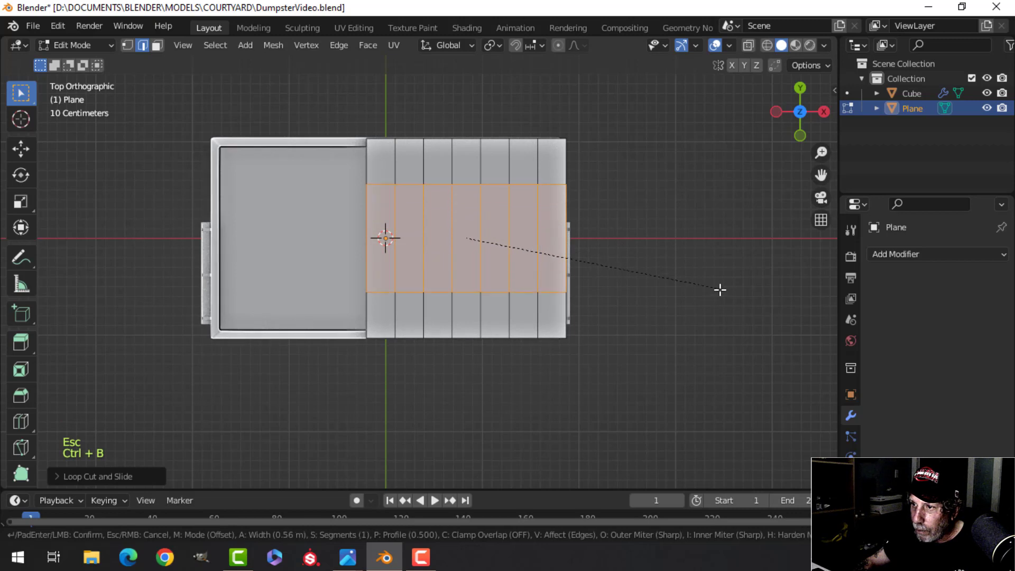
left_click(745, 317)
key("alt+a")
scroll(375, 257, "up", 1)
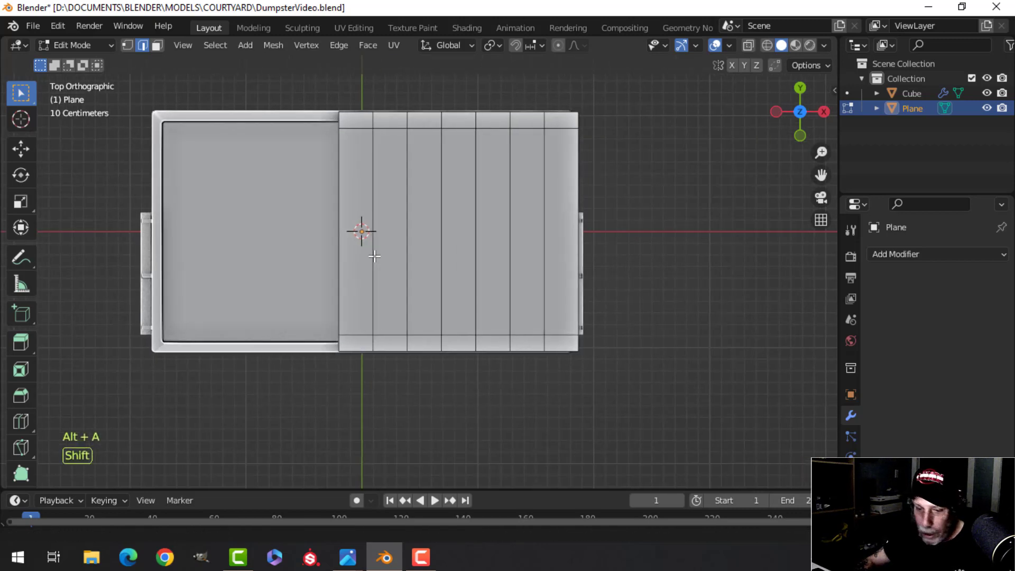
Dissolve the six edge loops running along Y on the lid, keeping the two loops near its front and back edges.
key("3")
left_click(355, 187)
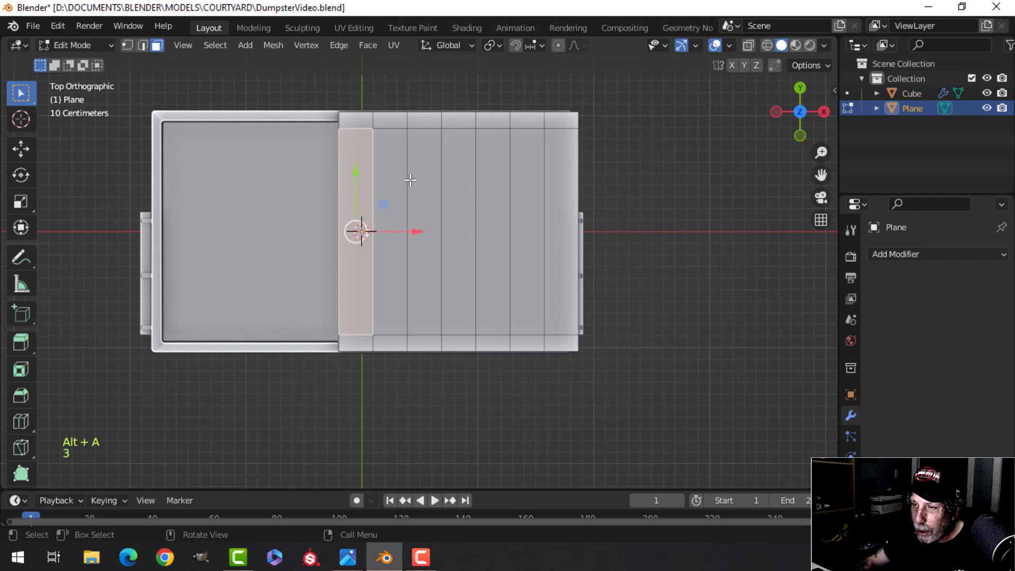
left_click(398, 180, "shift")
key("alt+a")
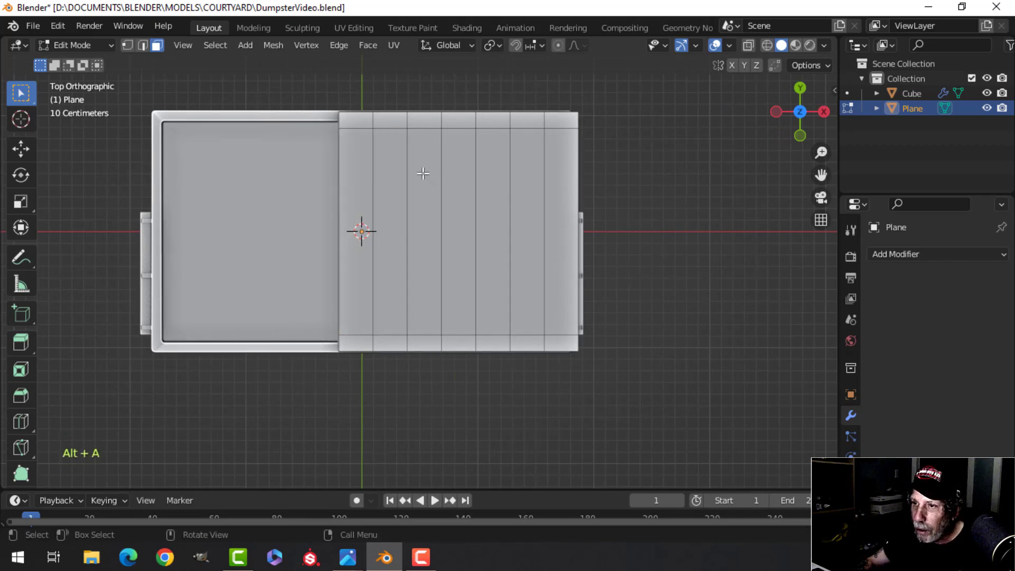
key("2")
left_click(373, 180, "alt+shift")
left_click(407, 169, "alt+shift")
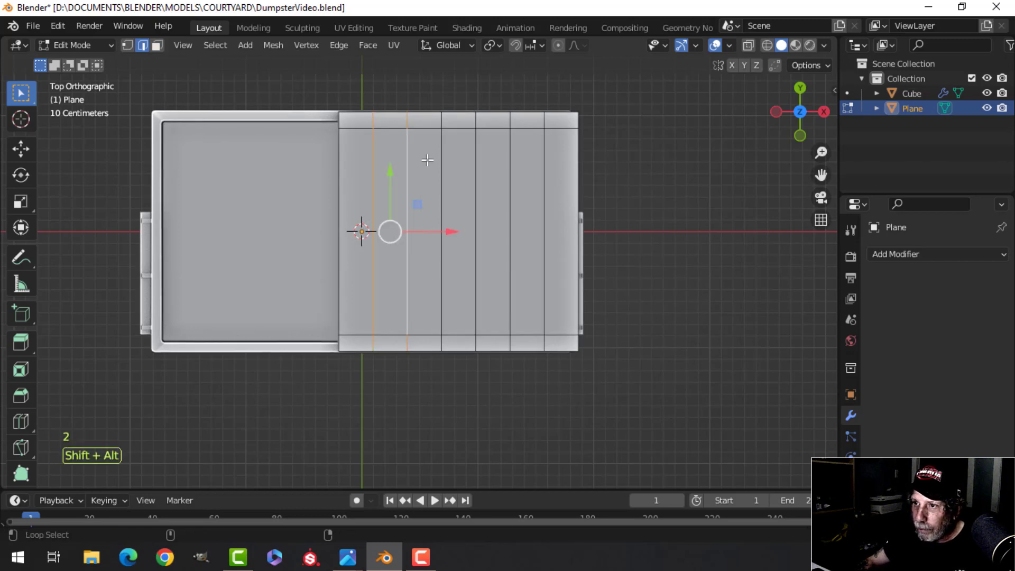
left_click(482, 158, "alt+shift")
left_click(503, 158, "alt+shift")
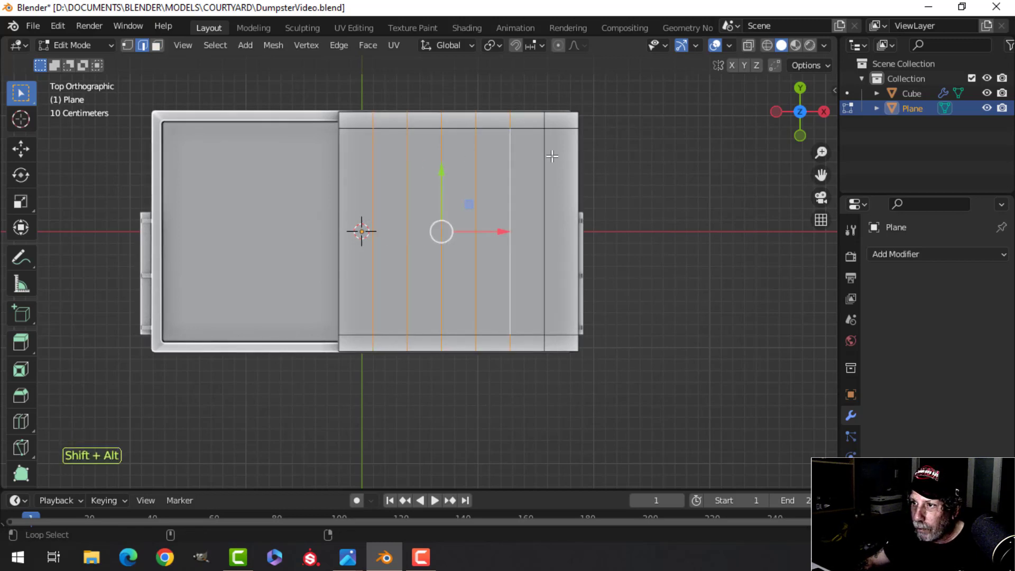
left_click(549, 157, "alt+shift")
key("x")
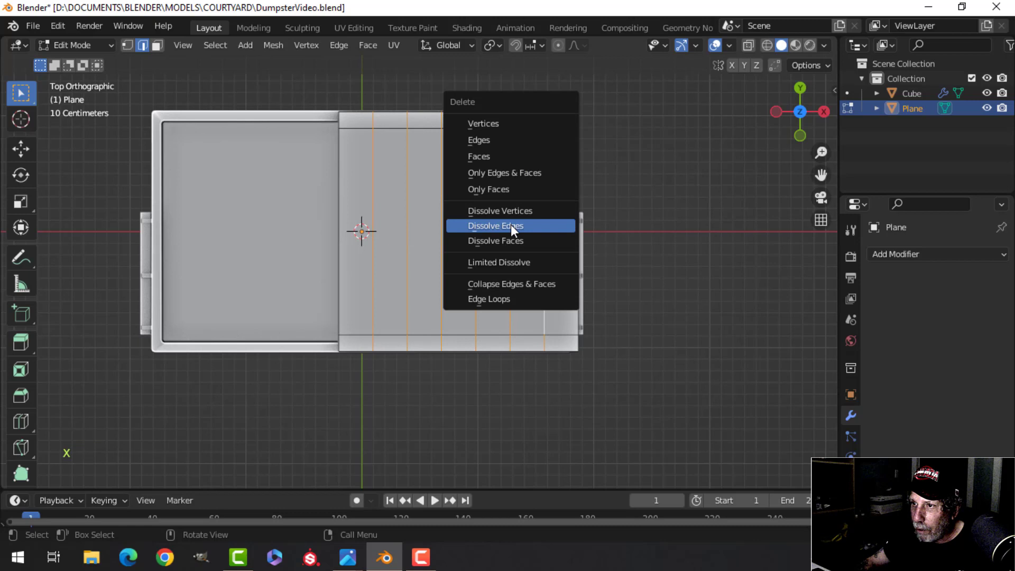
left_click(510, 225)
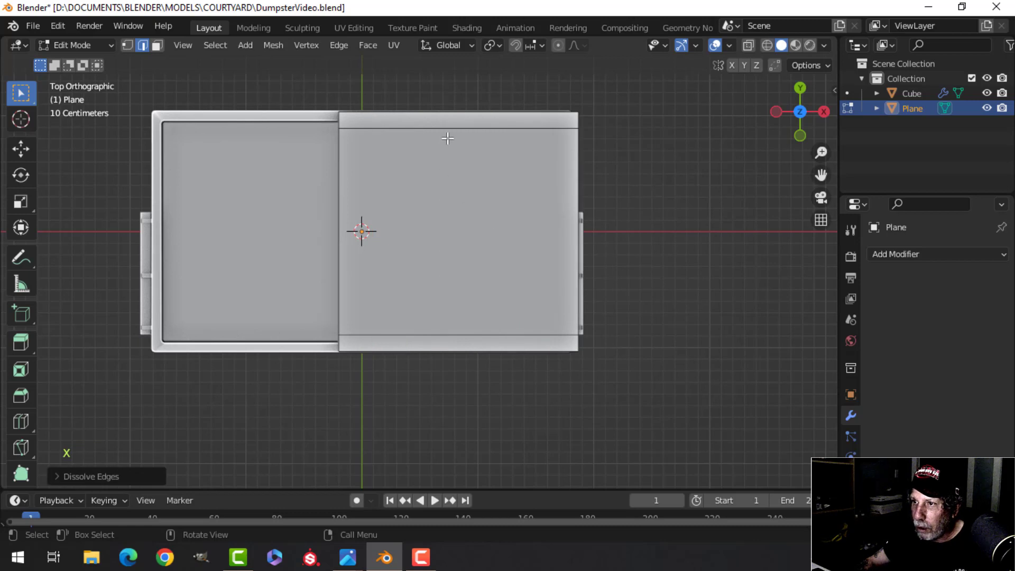
Add a centred loop cut along Y on the lid and bevel it with 5 segments to about 0.93 m width.
key("ctrl+r")
left_click(450, 139)
right_click(450, 140)
key("ctrl+b")
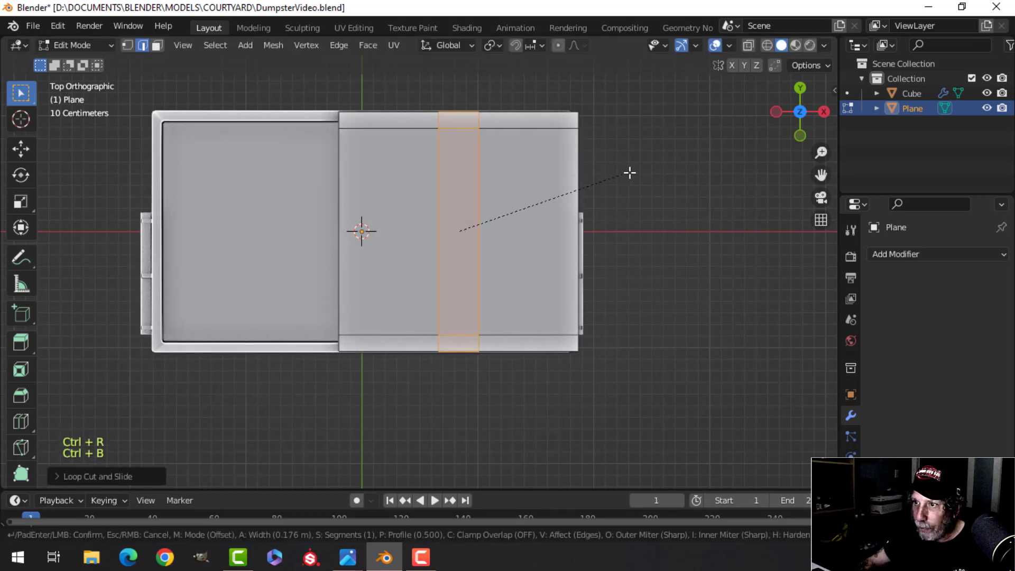
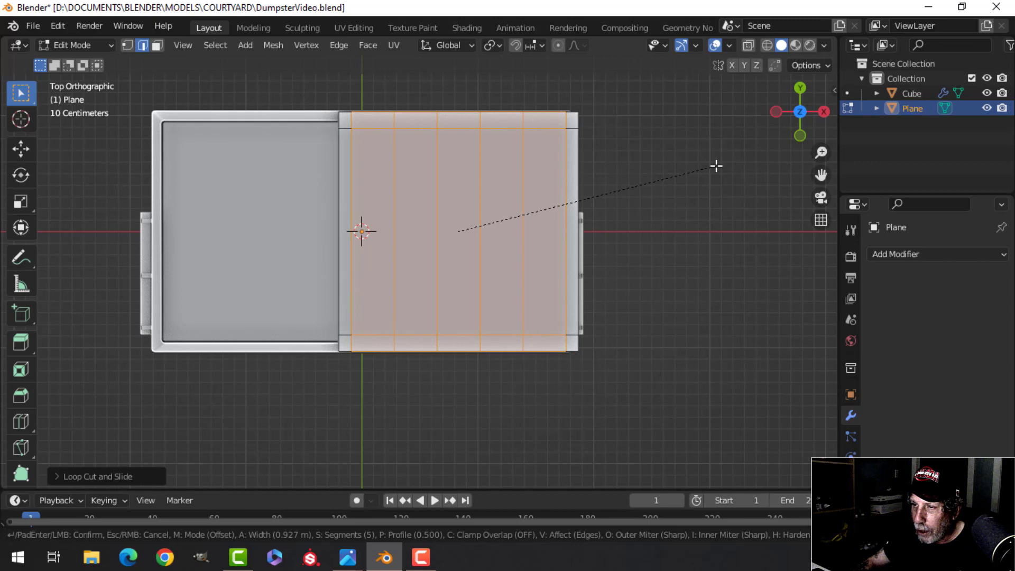
left_click(716, 166)
key("alt+a")
Inset the lid's five long inner faces individually by a small amount to form separate rib panels.
key("3")
left_click(370, 191)
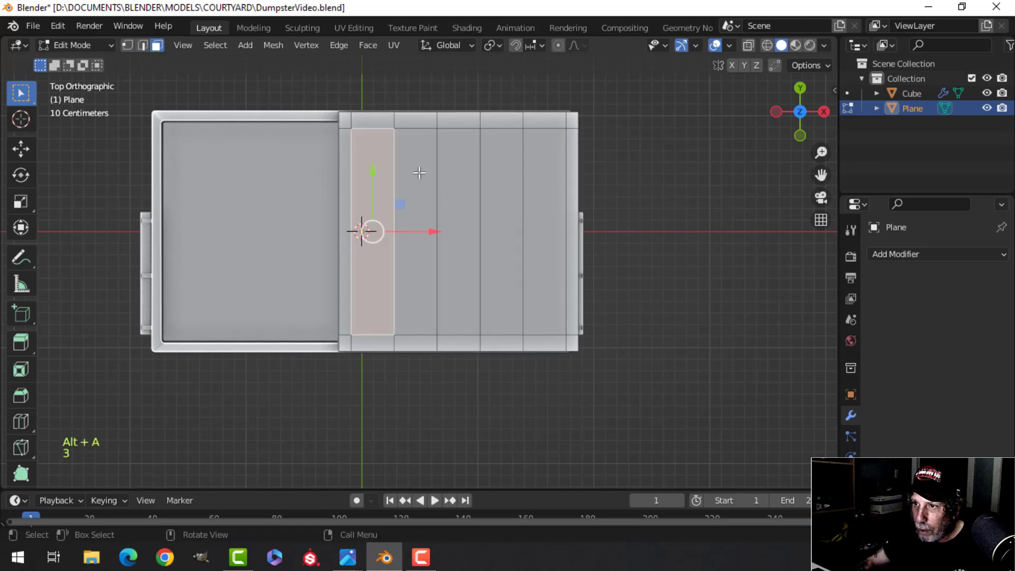
left_click(419, 172, "shift")
left_click(461, 169, "shift")
left_click(499, 168, "shift")
left_click(545, 171, "shift")
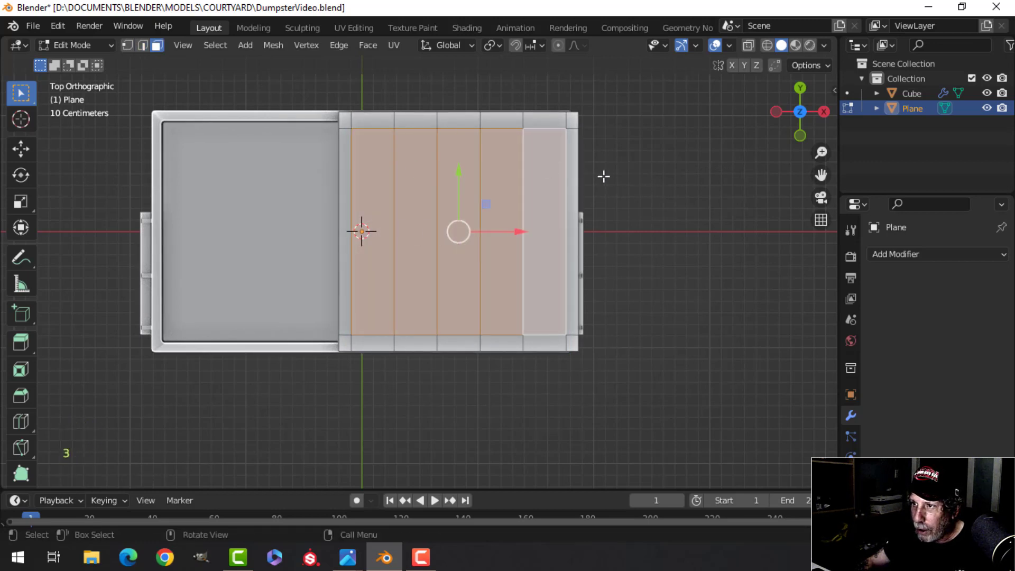
middle_click_drag(670, 172, 652, 178, "shift")
key("i")
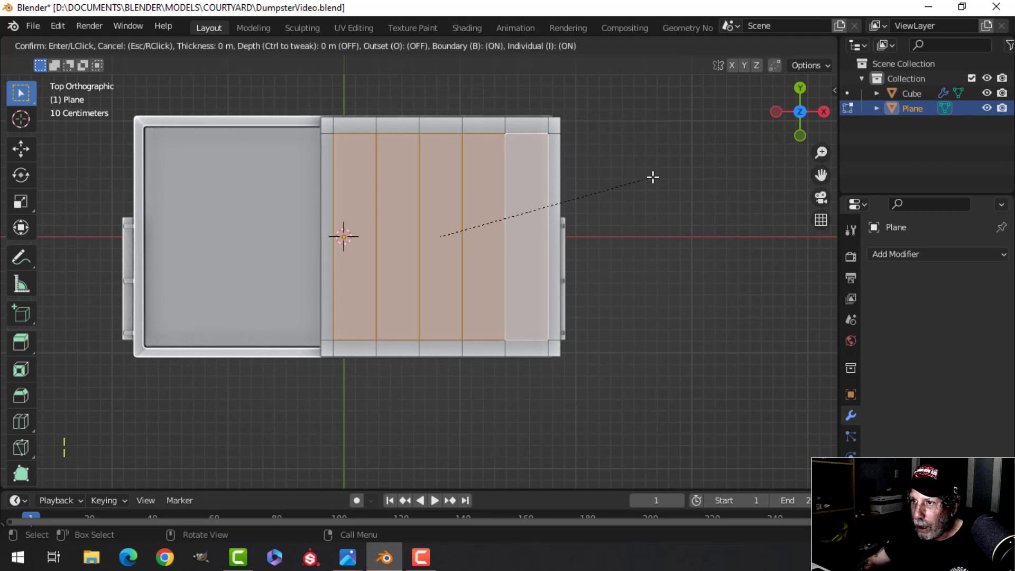
left_click(605, 185)
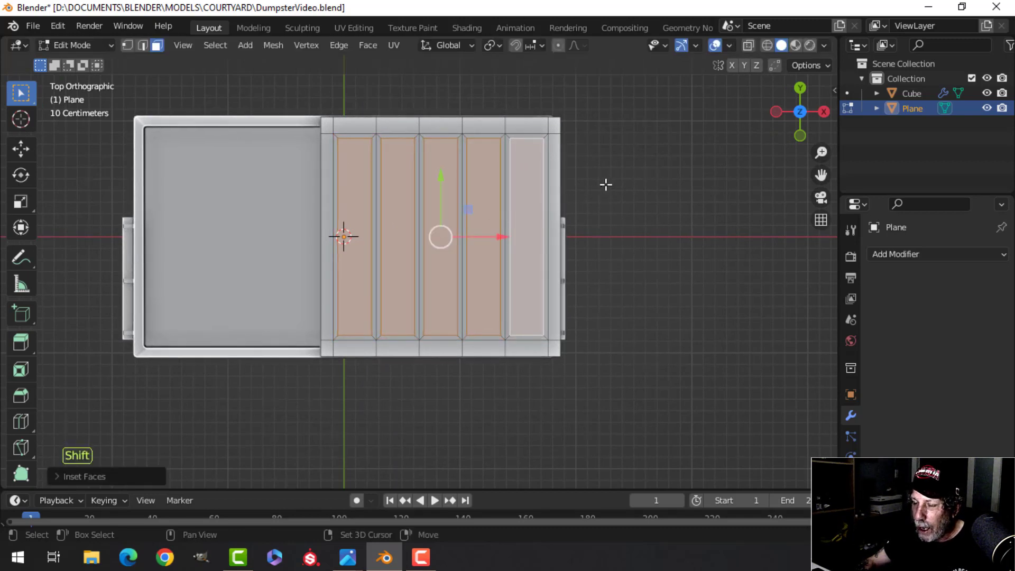
Add five evenly spaced, unslid loop cuts across the lid's rib panels and deselect them.
key("ctrl+r")
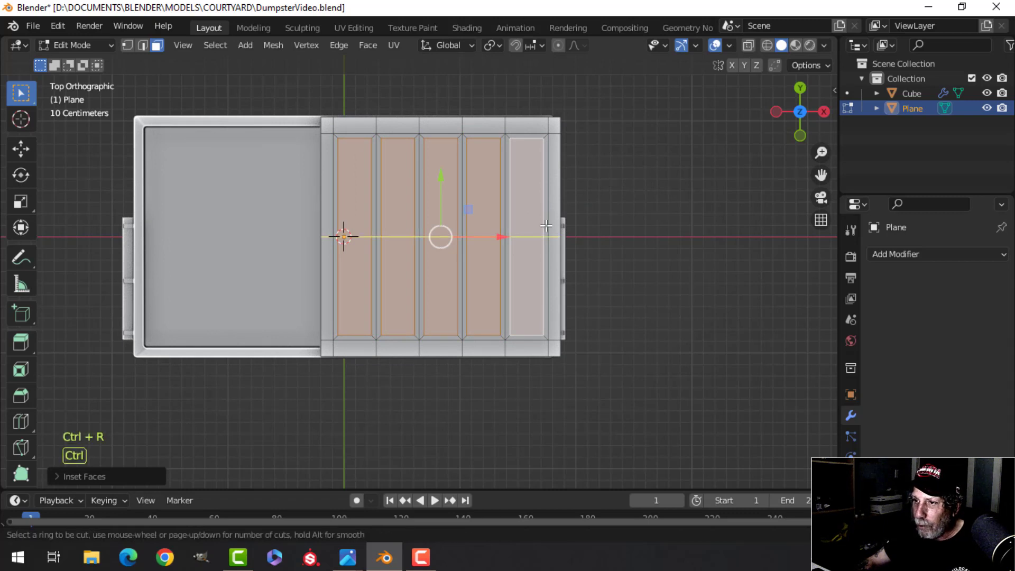
scroll(546, 226, "up", 1)
scroll(546, 226, "up", 1)
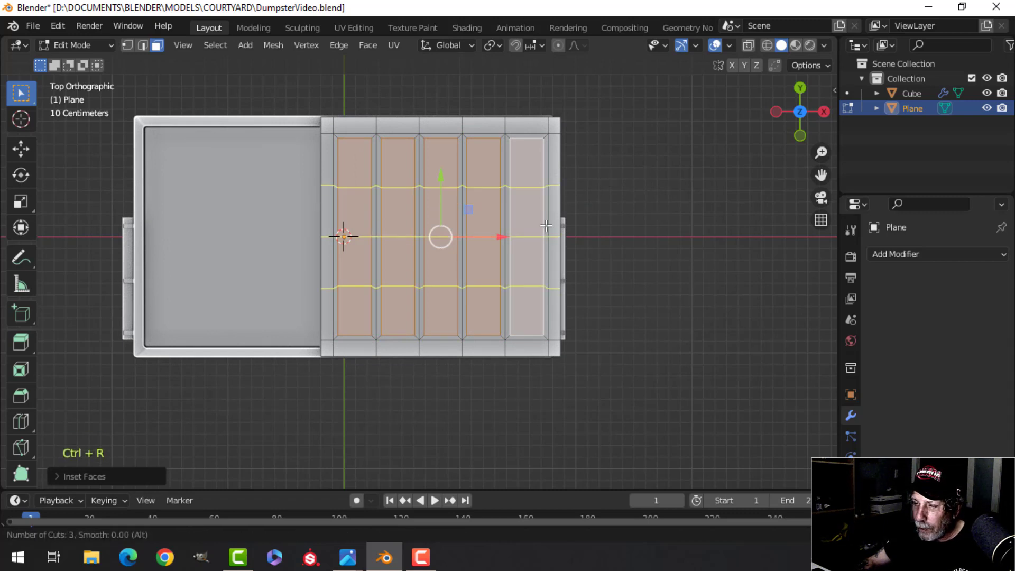
scroll(546, 225, "up", 2)
left_click(546, 225)
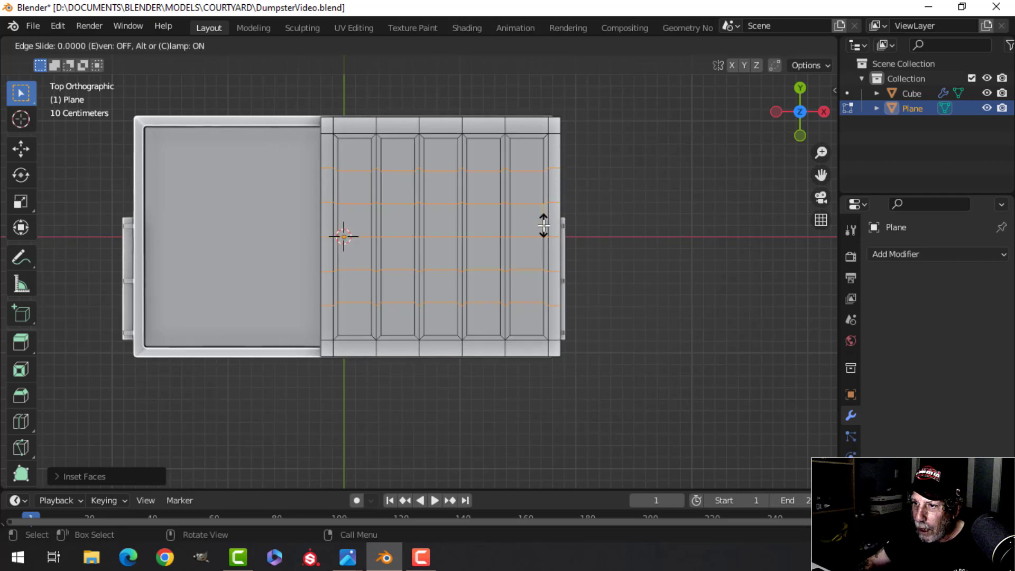
right_click(546, 226)
key("alt+a")
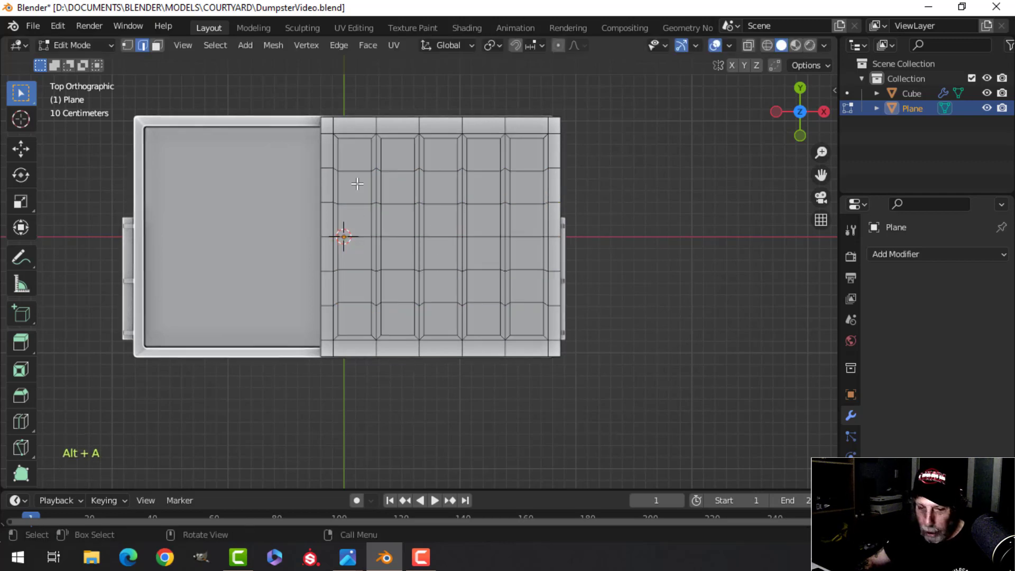
Select all faces of the five inset rib panels and extrude them upward about 0.02 m.
key("3")
left_click(352, 155)
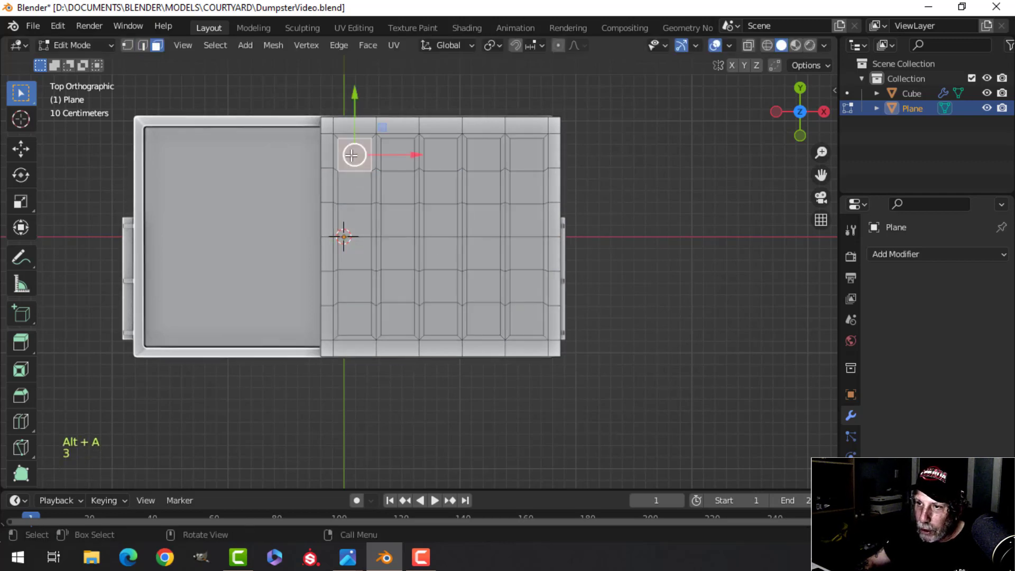
left_click(354, 321, "ctrl")
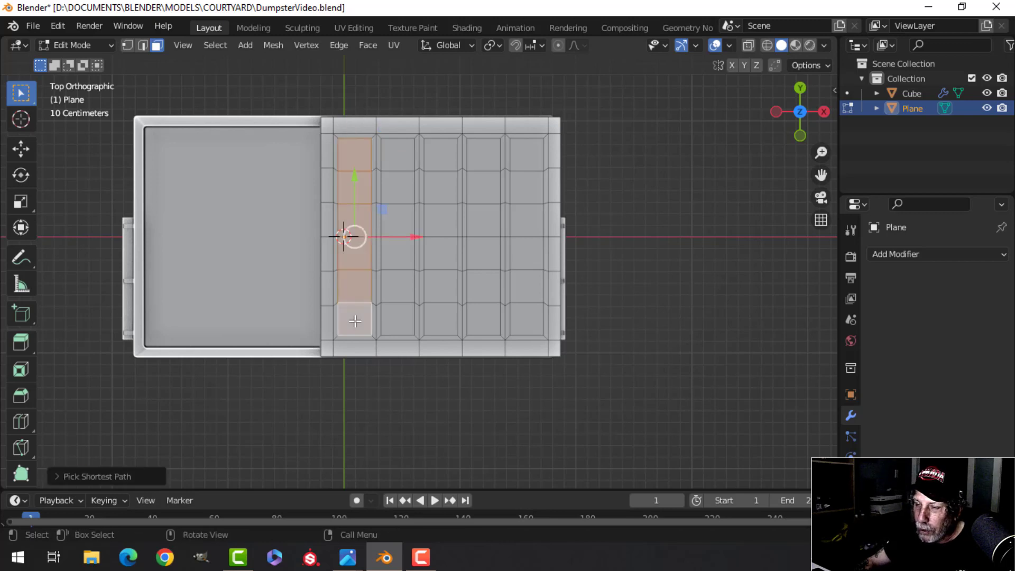
left_click(394, 158, "shift")
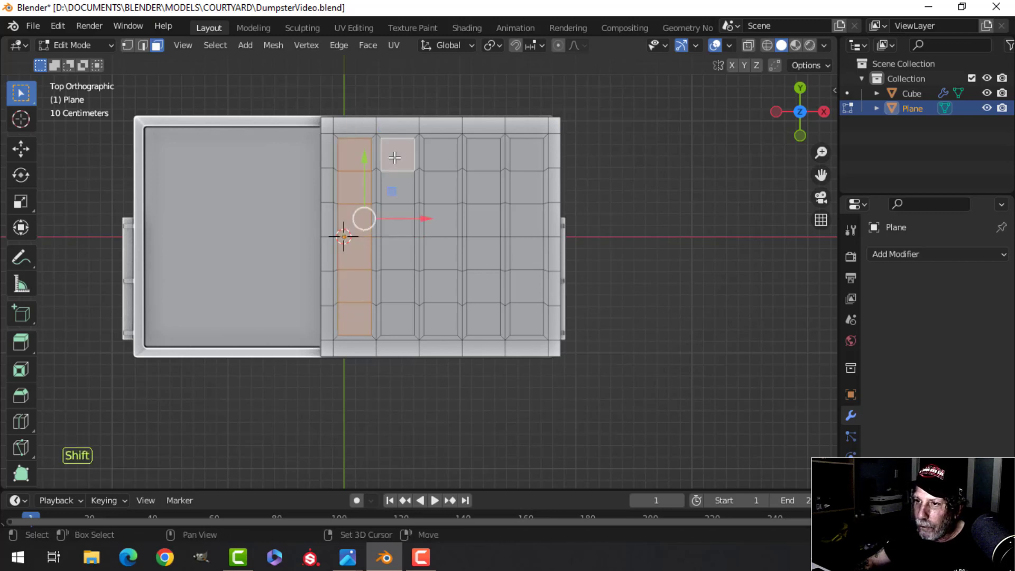
left_click(397, 319, "ctrl")
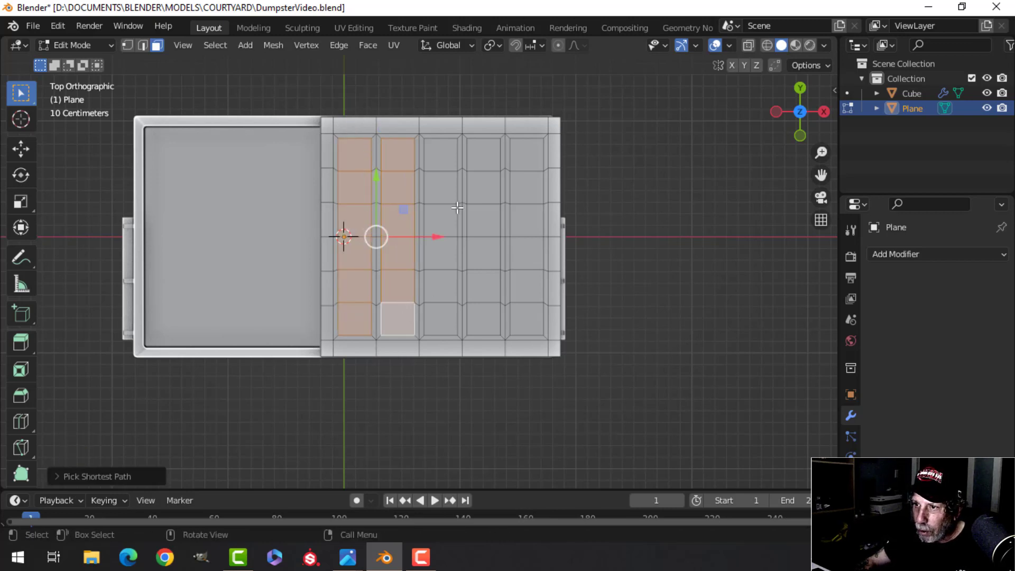
left_click(443, 156, "shift")
left_click(441, 320, "ctrl")
left_click(483, 155, "shift")
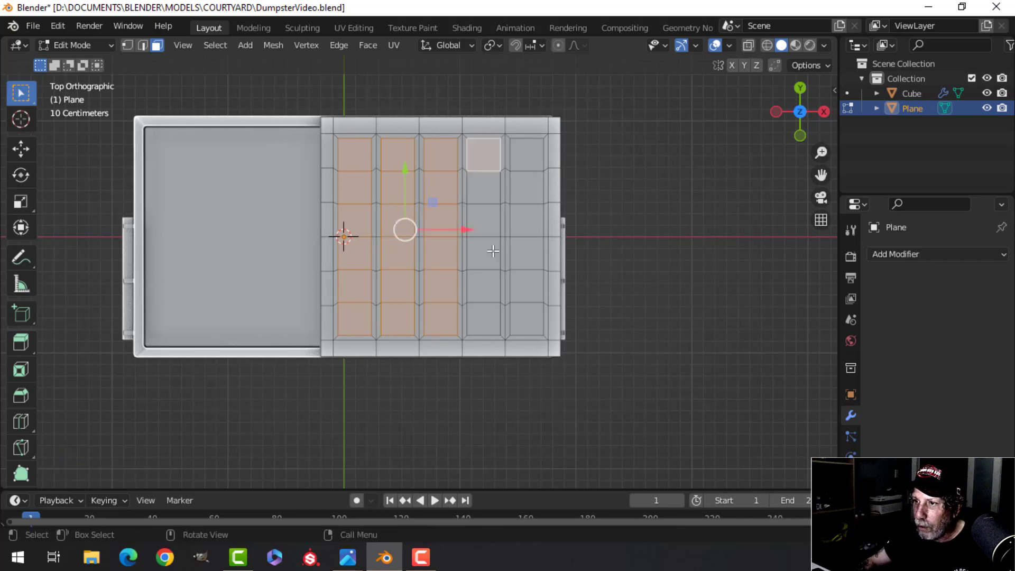
left_click(482, 320, "ctrl")
left_click(524, 158, "shift")
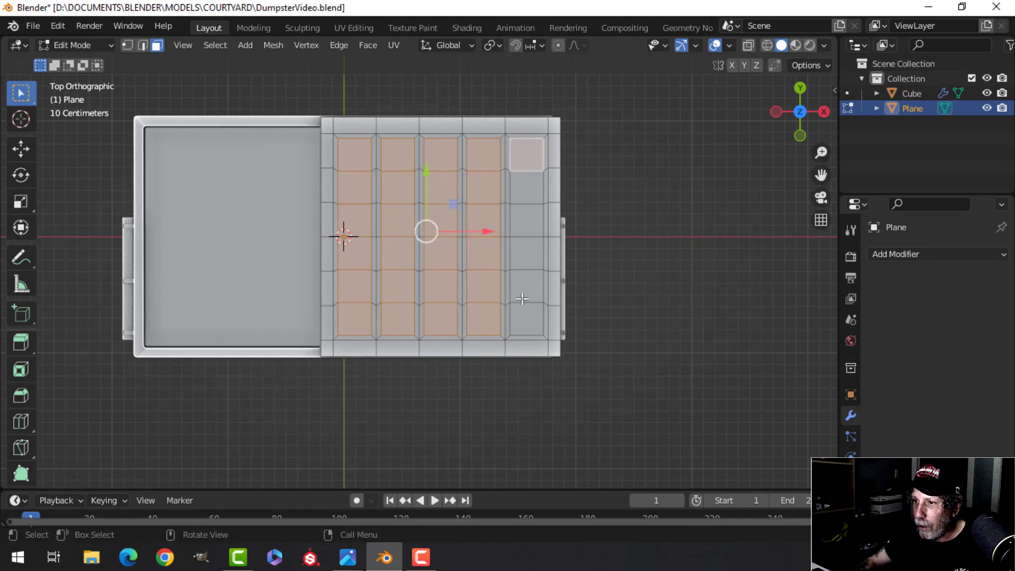
left_click(524, 319, "ctrl")
middle_click_drag(524, 320, 470, 288)
scroll(479, 287, "up", 1)
middle_click_drag(470, 288, 476, 272)
key("e")
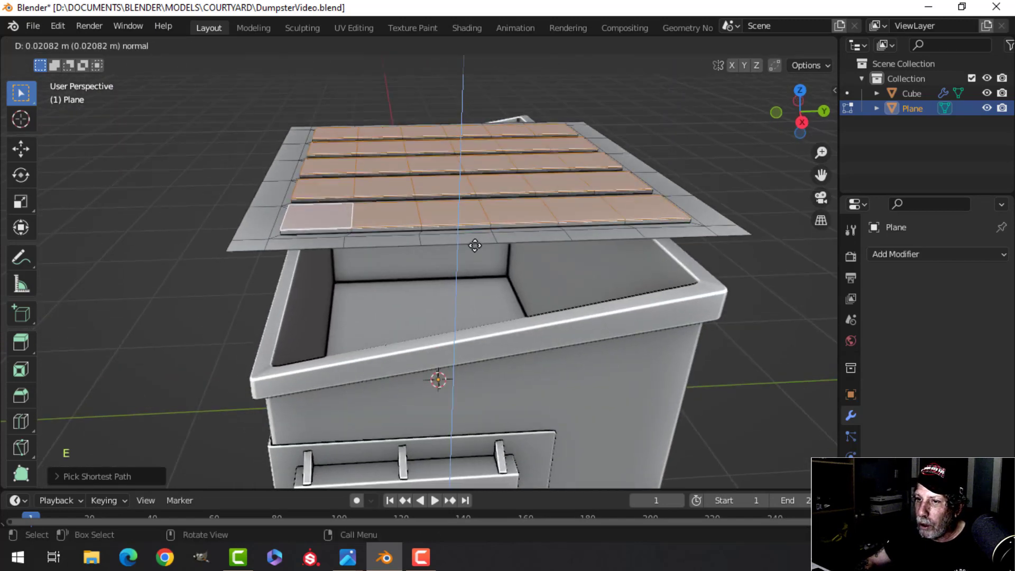
left_click(485, 233)
key("alt+a")
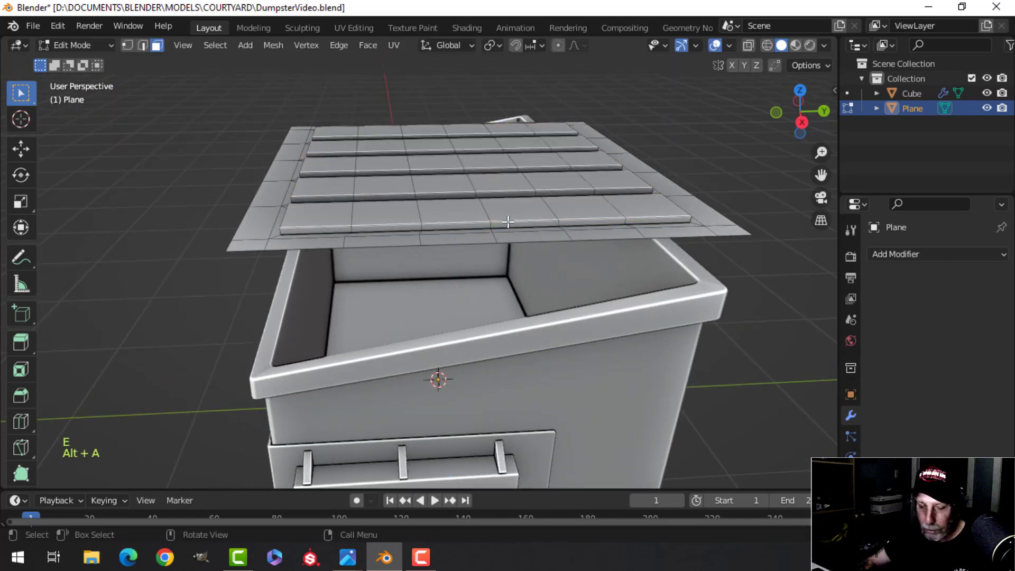
Raise the lid's central crosswise edge loop using proportional editing with Sphere falloff to curve the lid into an arch.
key("2")
left_click(487, 209, "alt+shift")
middle_click_drag(510, 228, 515, 242, "shift")
middle_click_drag(516, 243, 495, 201)
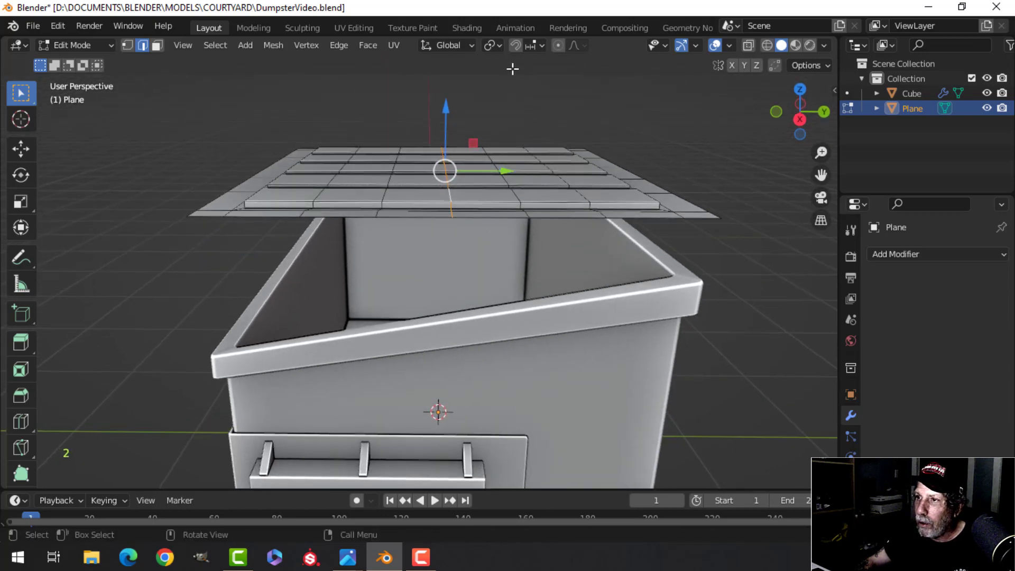
left_click(571, 46)
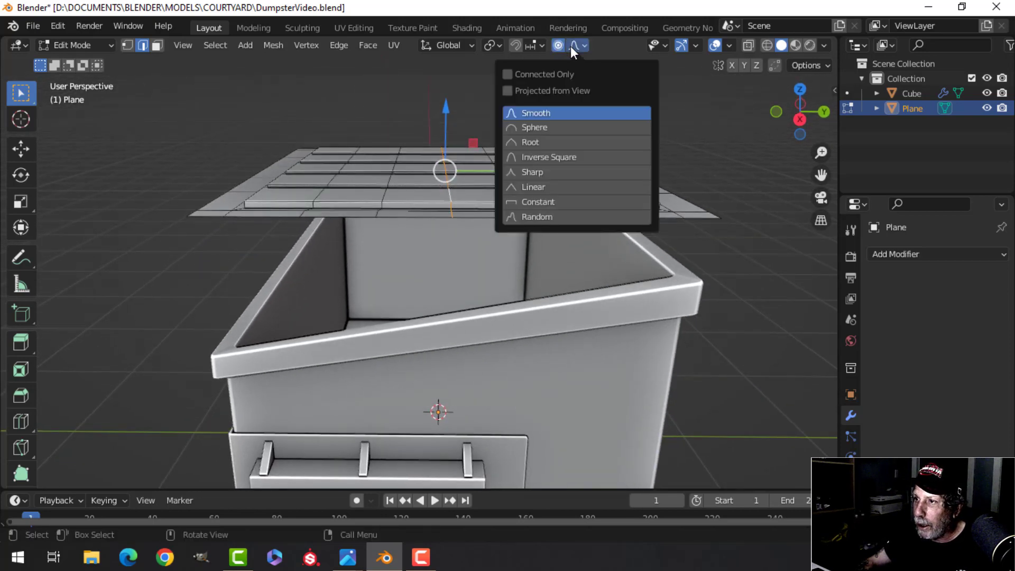
left_click(541, 130)
scroll(290, 202, "down", 2)
middle_click_drag(318, 216, 332, 250, "shift")
middle_click_drag(332, 250, 333, 234)
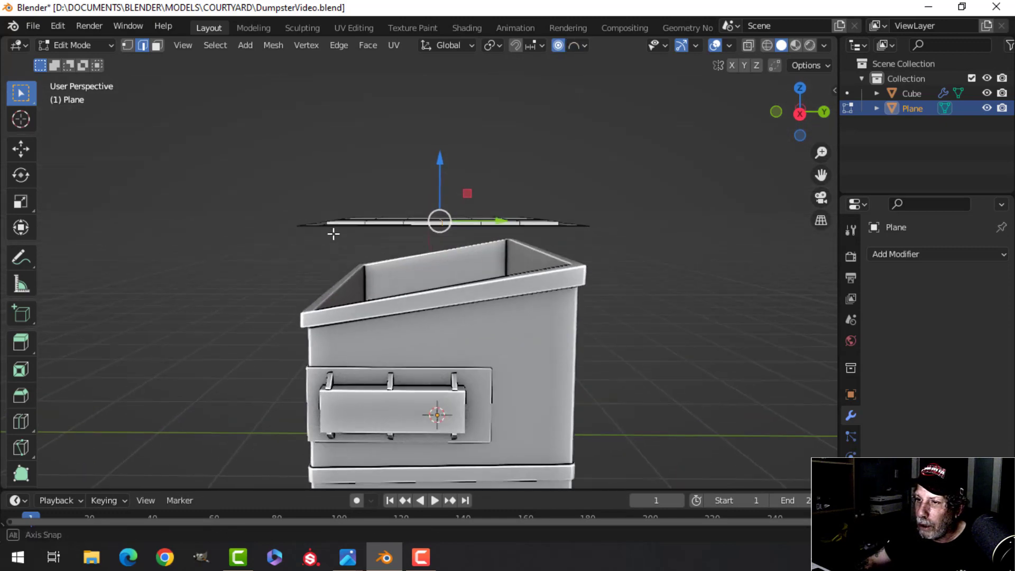
left_click_drag(439, 159, 439, 146)
middle_click_drag(385, 170, 434, 186)
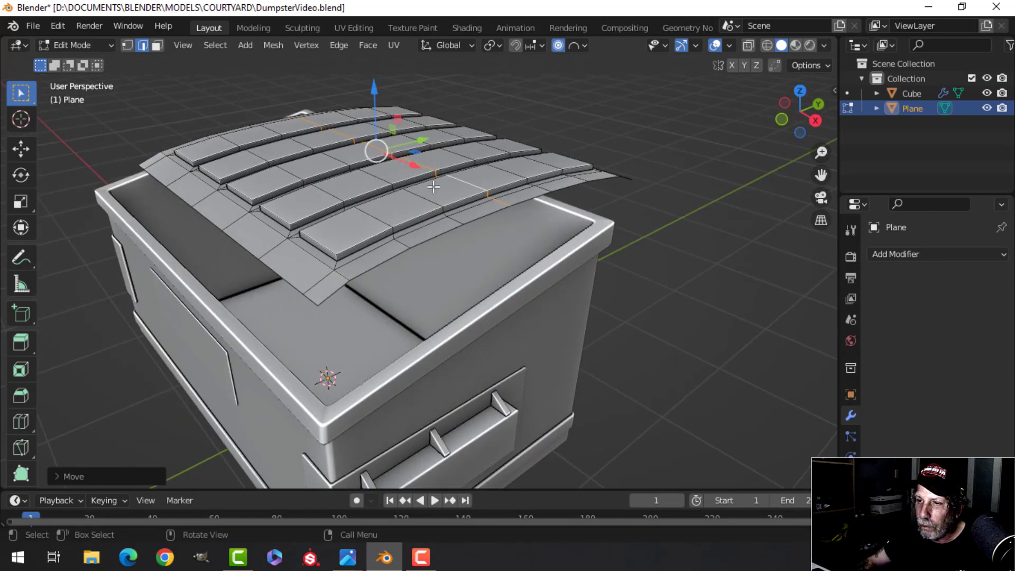
Select the lid's outer border edges on all four sides and extrude them downward along Z about 0.07 m.
key("alt+a")
left_click(423, 241, "alt+shift")
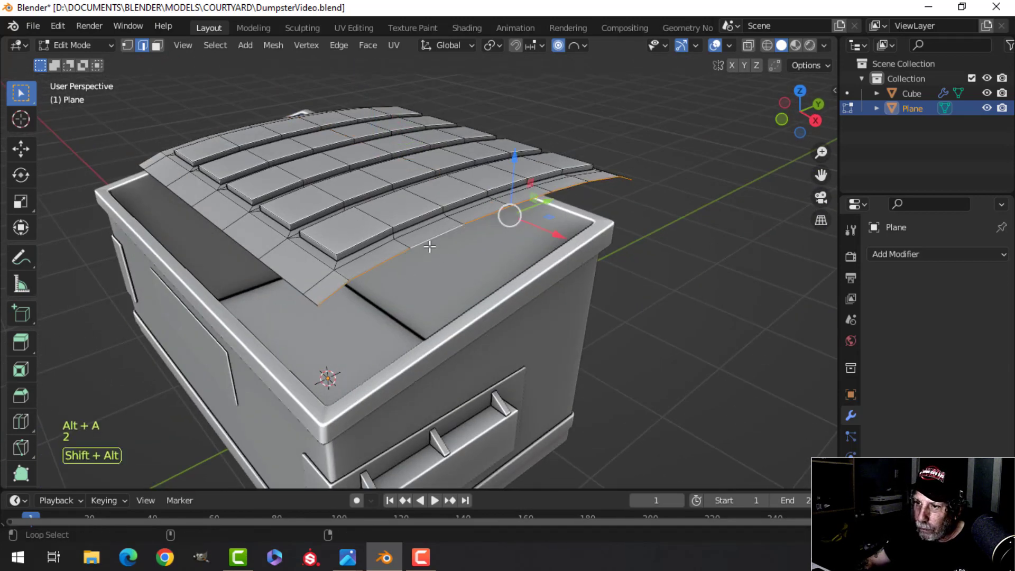
left_click(291, 286, "alt+shift")
middle_click_drag(291, 286, 419, 311)
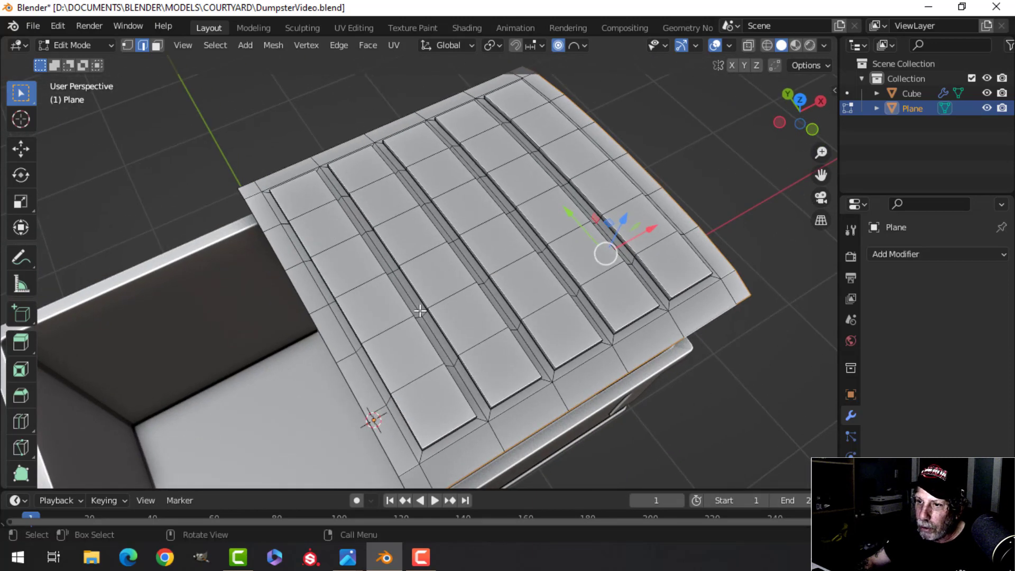
left_click(313, 302, "alt+shift")
left_click(341, 143, "alt+shift")
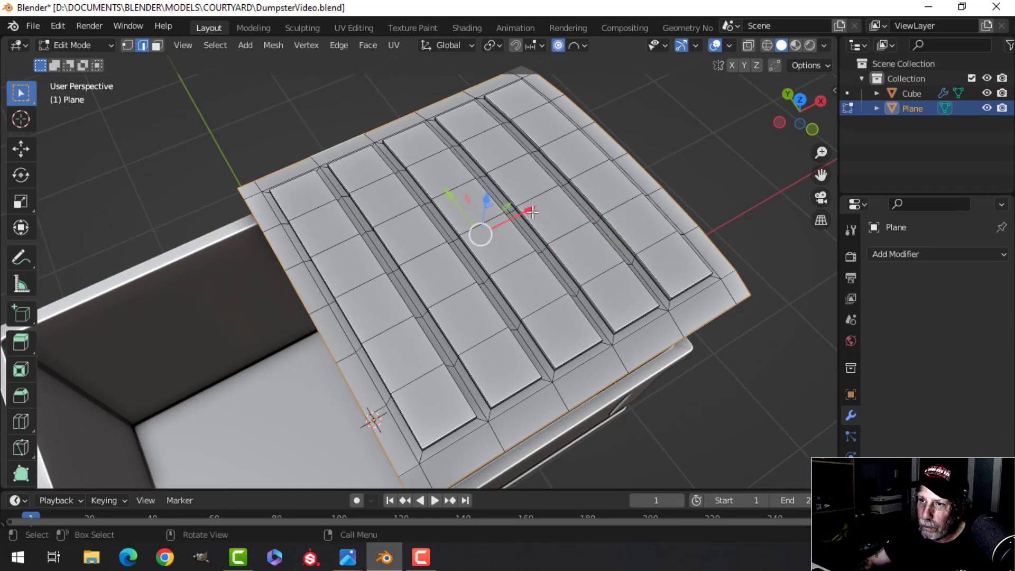
middle_click_drag(341, 143, 466, 242)
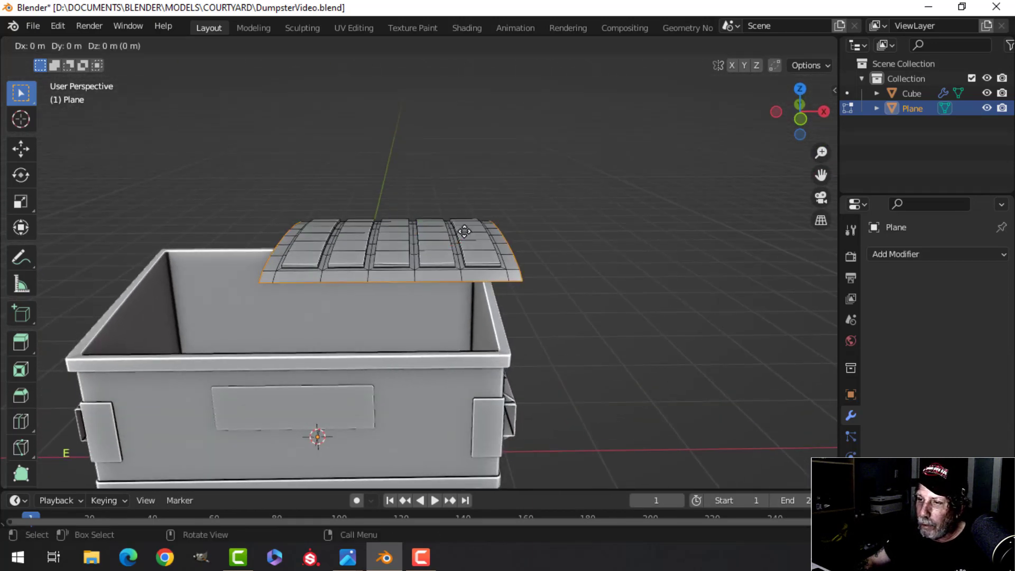
key("e")
key("z")
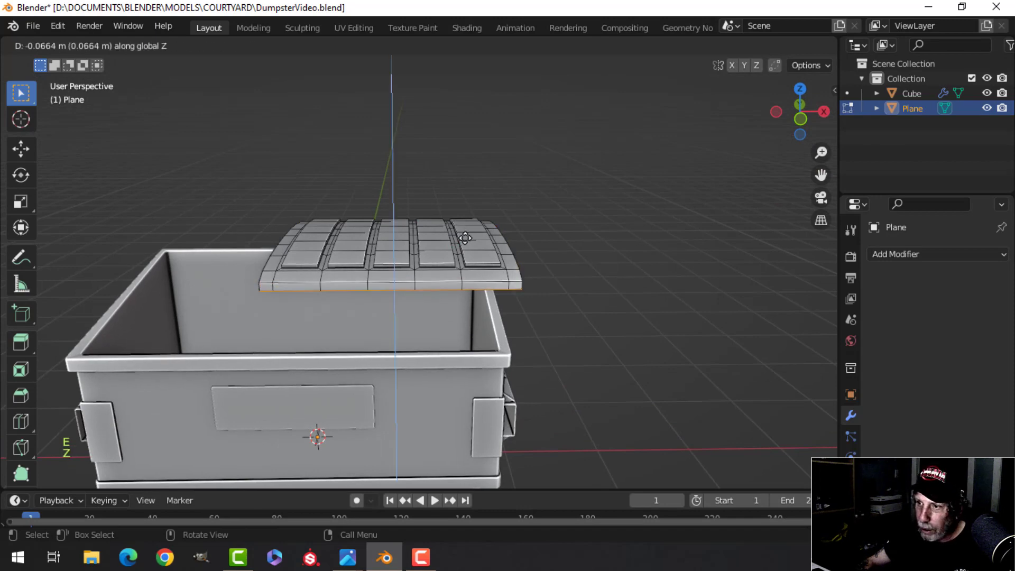
left_click(454, 241)
middle_click_drag(455, 241, 403, 238)
key("s")
key("z")
key("0")
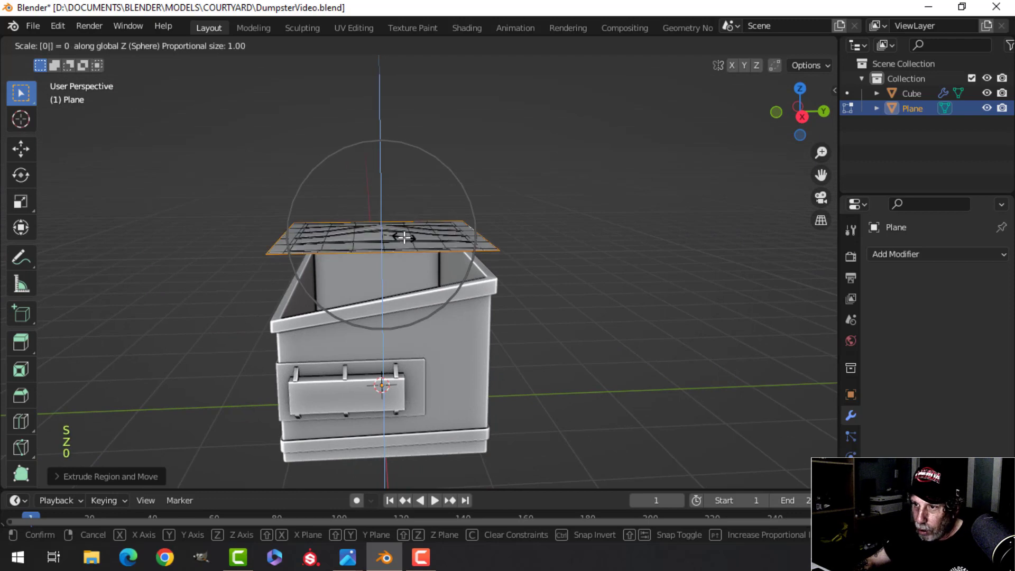
key("Escape")
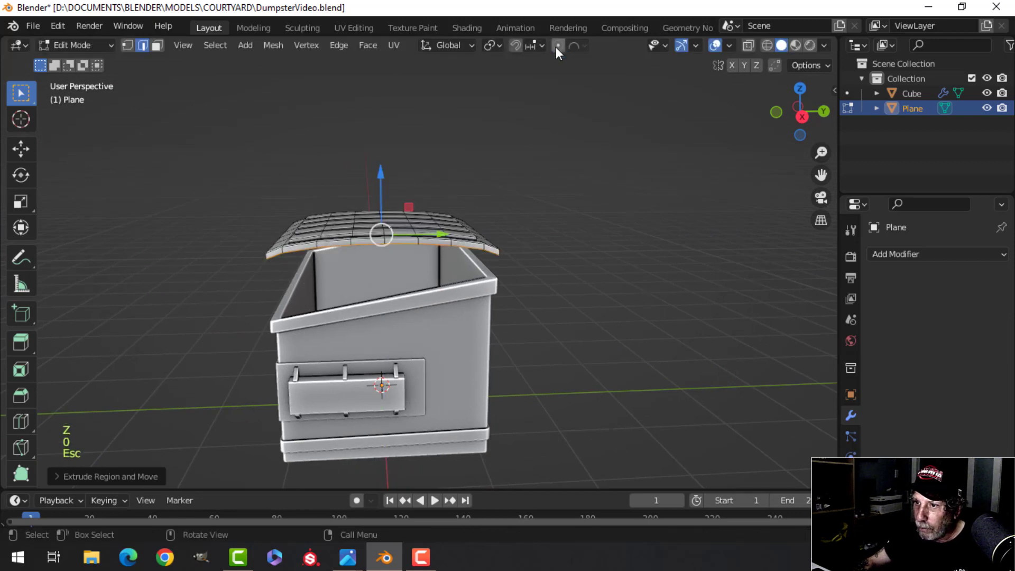
Turn off proportional editing, flatten the lid's extruded bottom edge with a Z scale of 0, and lower it slightly.
key("s")
key("z")
key("0")
left_click(453, 215)
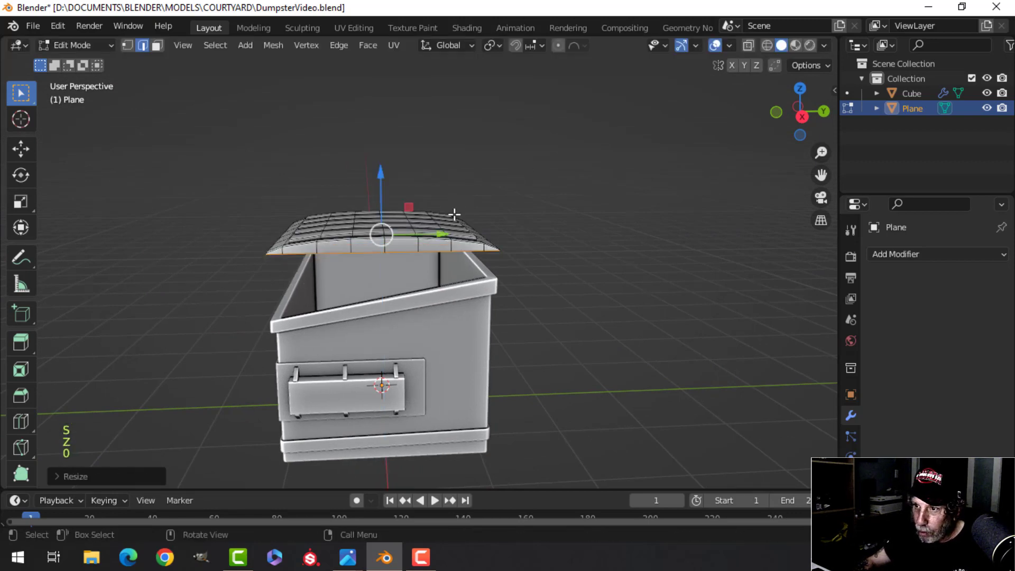
left_click_drag(381, 177, 380, 176)
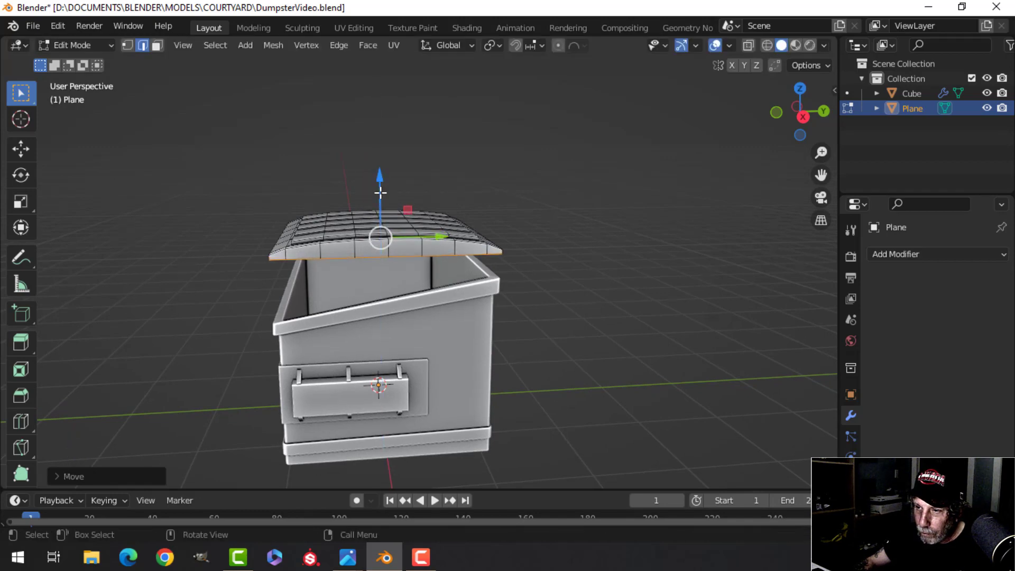
Scale the whole lid mesh along Z to about 0.7 and return to Object Mode.
middle_click_drag(381, 176, 481, 227)
key("a")
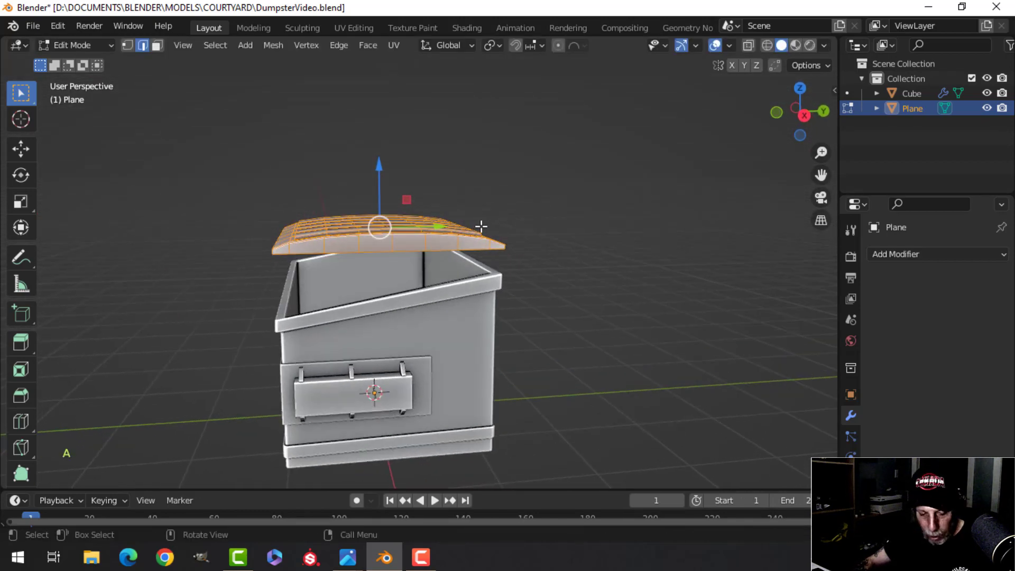
key("s")
key("z")
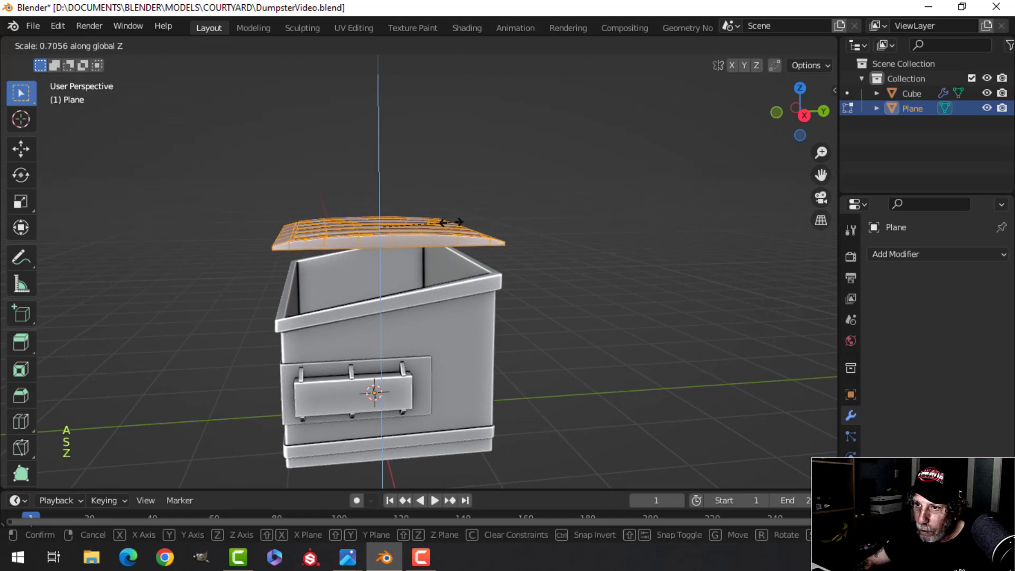
left_click(450, 223)
key("Tab")
Apply smooth shading to the lid object.
scroll(344, 232, "down", 3)
key("alt+a")
scroll(357, 245, "up", 4)
middle_click_drag(357, 245, 415, 259)
left_click(374, 257)
right_click(372, 254)
left_click(372, 255)
scroll(420, 261, "up", 3)
Add a Bevel modifier to the lid with 3 segments.
left_click(936, 254)
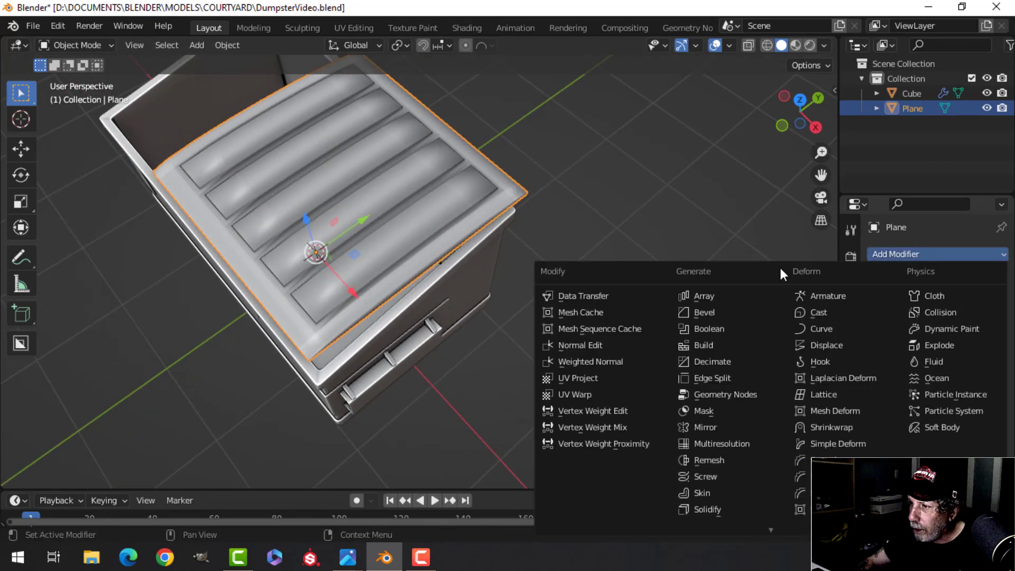
left_click(725, 312)
middle_click_drag(557, 276, 591, 270)
left_click(984, 354)
left_click(984, 354)
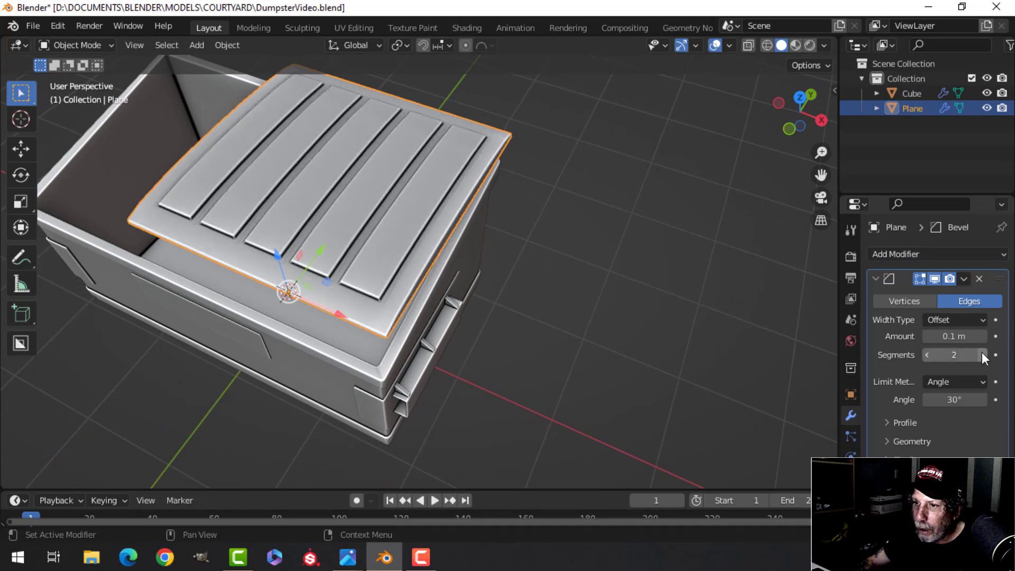
middle_click_drag(716, 317, 465, 262)
key("alt+a")
left_click(425, 278)
scroll(434, 282, "up", 3)
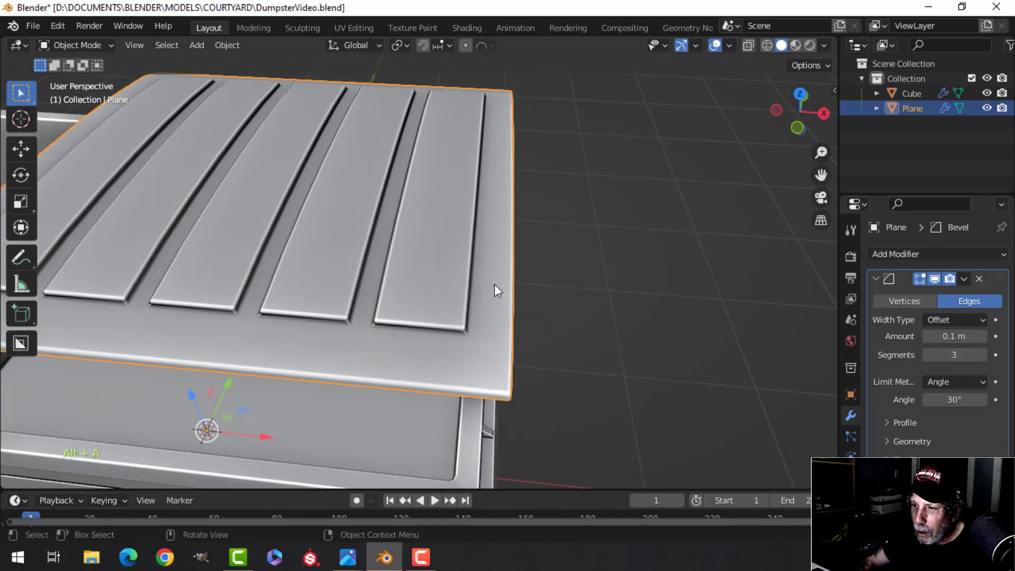
Set the outer miter of the lid's Bevel modifier to Arc and collapse the modifier's settings.
scroll(928, 443, "down", 2)
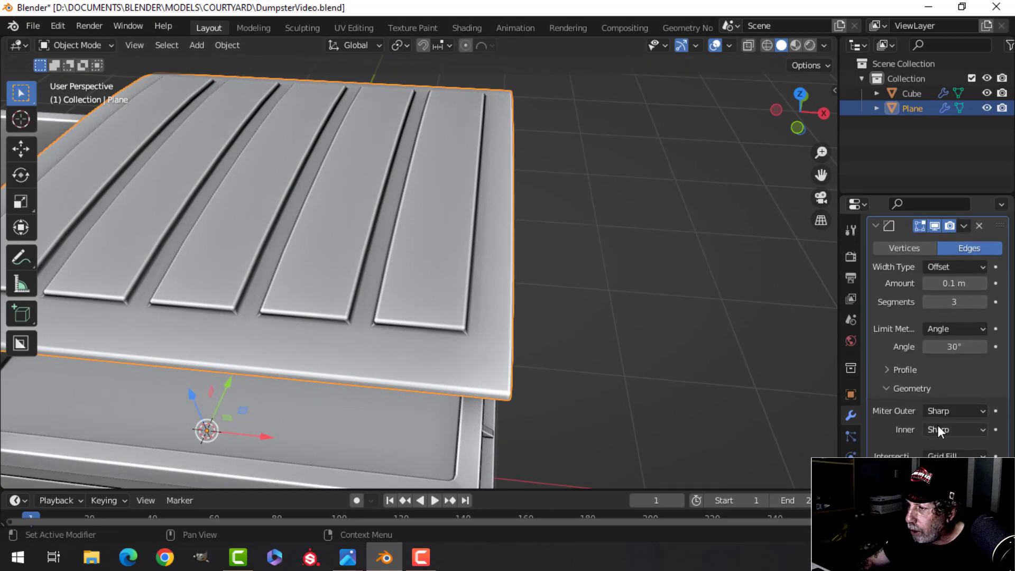
left_click(933, 411)
left_click(930, 460)
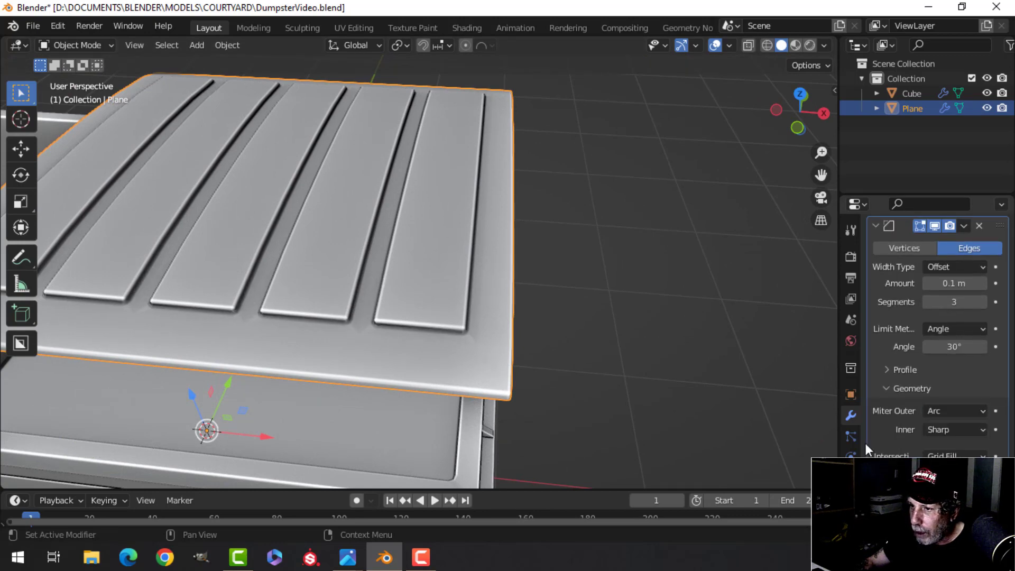
scroll(420, 345, "down", 5)
middle_click_drag(497, 286, 430, 268)
scroll(439, 285, "up", 3)
scroll(430, 267, "up", 2)
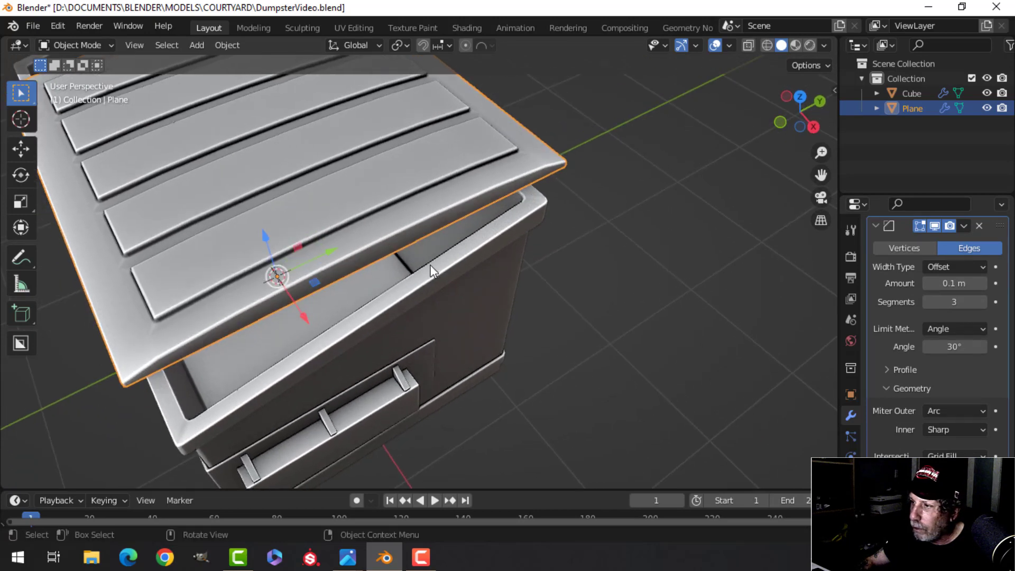
left_click(876, 226)
Lower the lid's bottom edge loop slightly in Edit Mode to deepen its rim, and return to Object Mode with nothing selected.
scroll(572, 269, "down", 3)
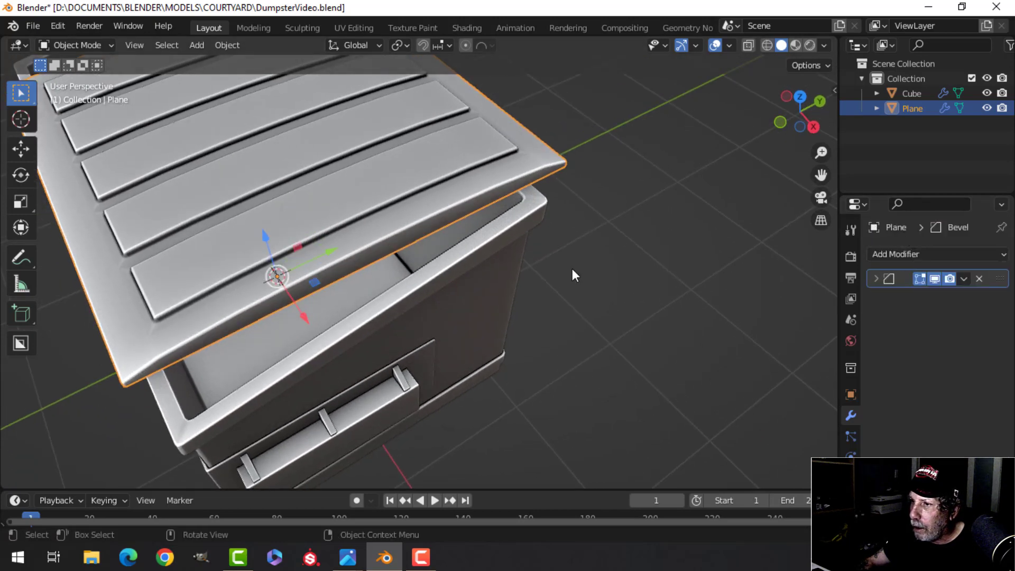
middle_click_drag(572, 269, 436, 258)
scroll(436, 258, "up", 3)
key("Tab")
key("alt+a")
middle_click_drag(462, 177, 456, 221, "shift")
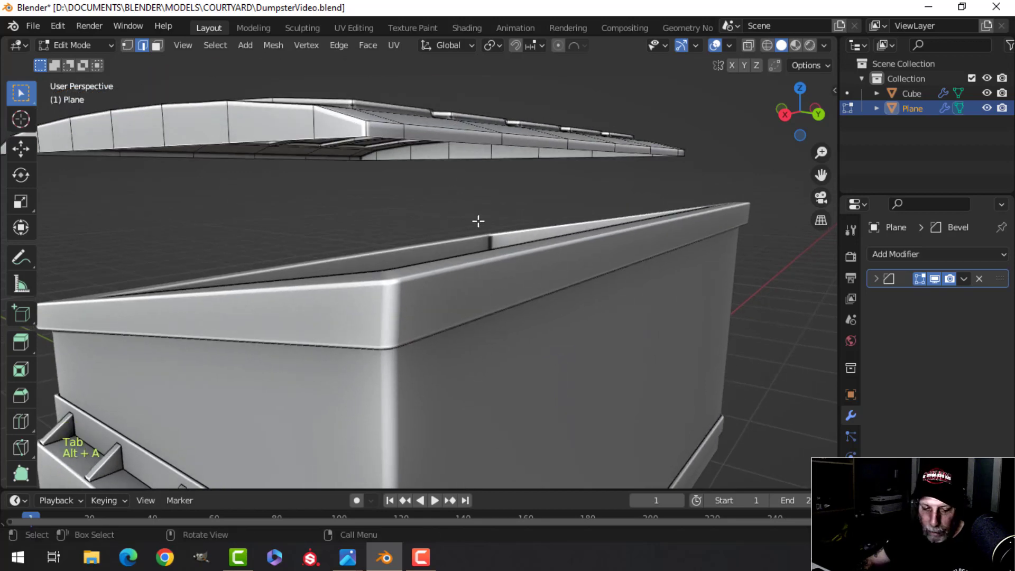
key("2")
left_click(394, 113, "alt")
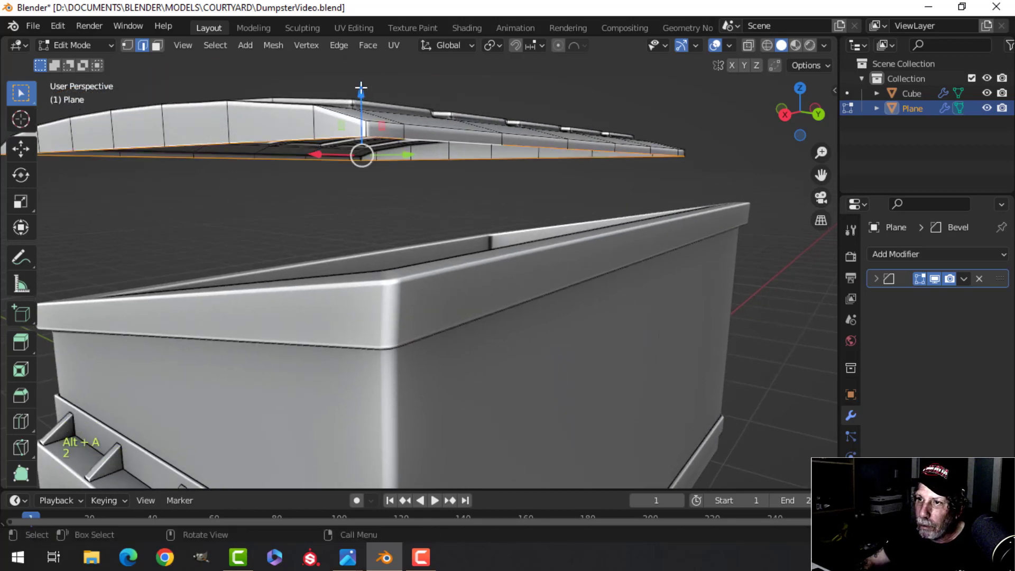
left_click_drag(361, 87, 361, 94)
middle_click_drag(391, 180, 497, 251)
key("alt+a")
scroll(412, 218, "down", 1)
scroll(455, 294, "down", 3)
key("Tab")
key("alt+a")
middle_click_drag(410, 281, 423, 281)
scroll(423, 281, "up", 2)
middle_click_drag(423, 278, 469, 220, "shift")
middle_click_drag(348, 259, 372, 260)
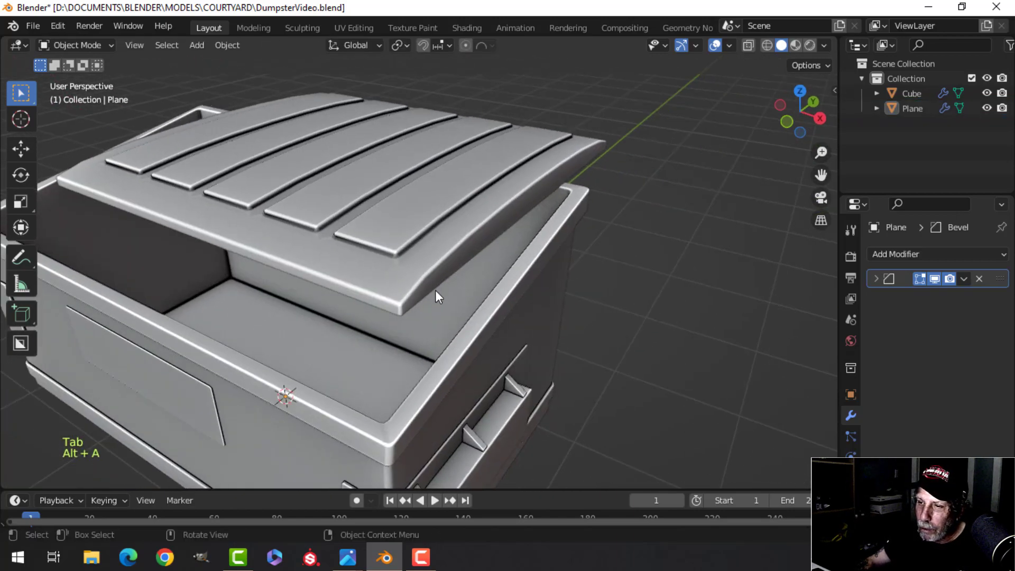
Add a Weighted Normal modifier to the dumpster lid and enable Auto Smooth at 30° in its normals settings.
left_click(436, 246)
middle_click_drag(436, 246, 713, 259)
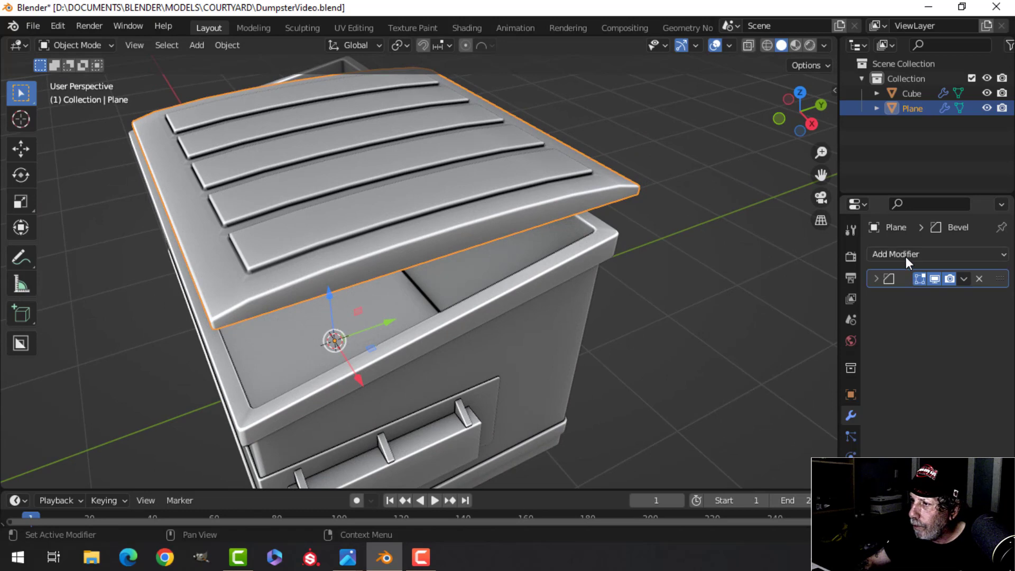
left_click(906, 255)
left_click(581, 362)
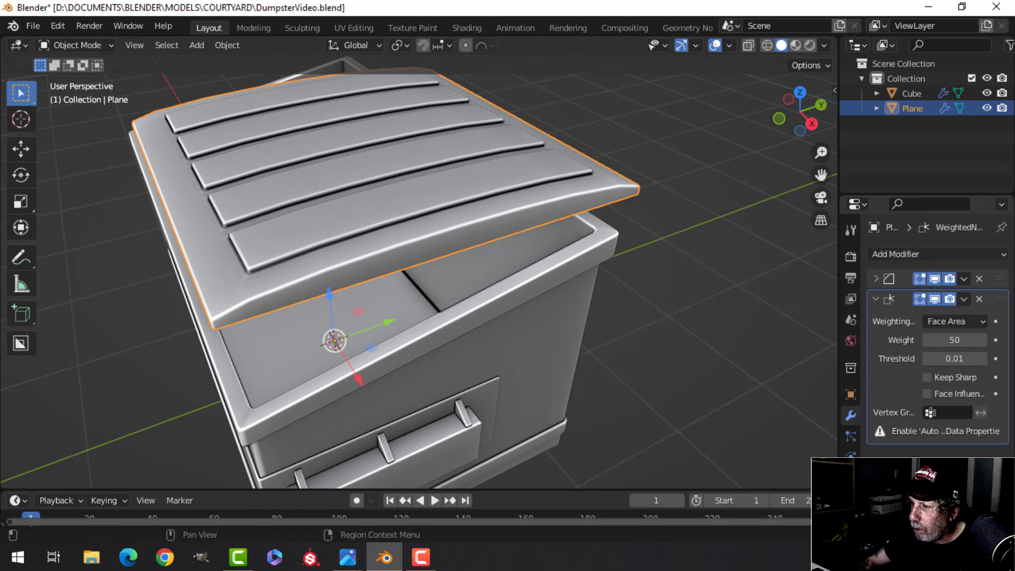
left_click(849, 498)
scroll(937, 338, "down", 3)
left_click(926, 446)
scroll(465, 277, "down", 5)
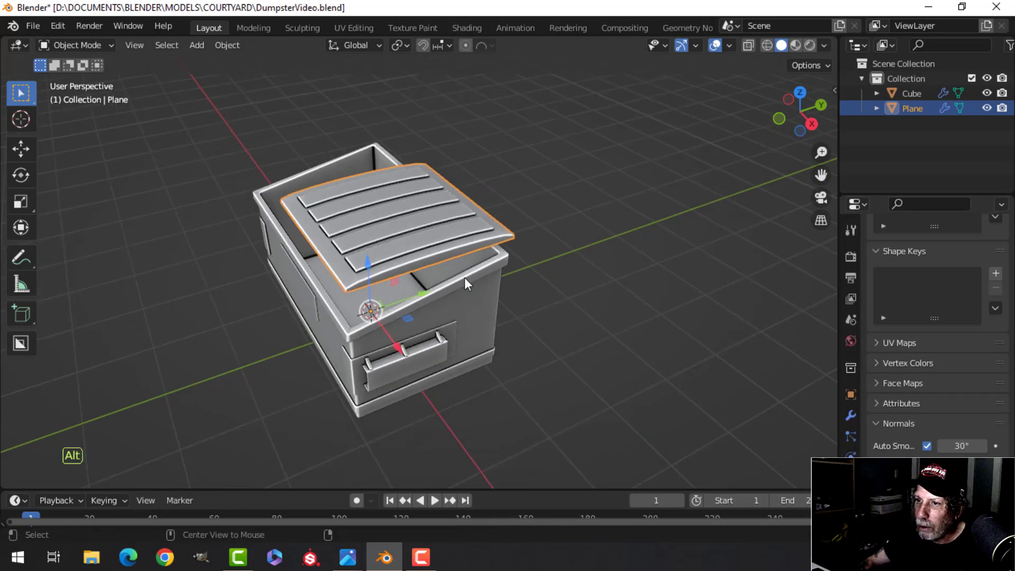
Scale the whole lid mesh along X to about 0.91 in top view, narrowing it toward half the dumpster's width.
key("alt+a")
mouse_move(464, 277)
middle_mouse_down()
mouse_move(535, 291)
mouse_move(439, 305)
mouse_move(440, 246)
mouse_move(539, 264)
middle_mouse_up()
left_click(439, 246)
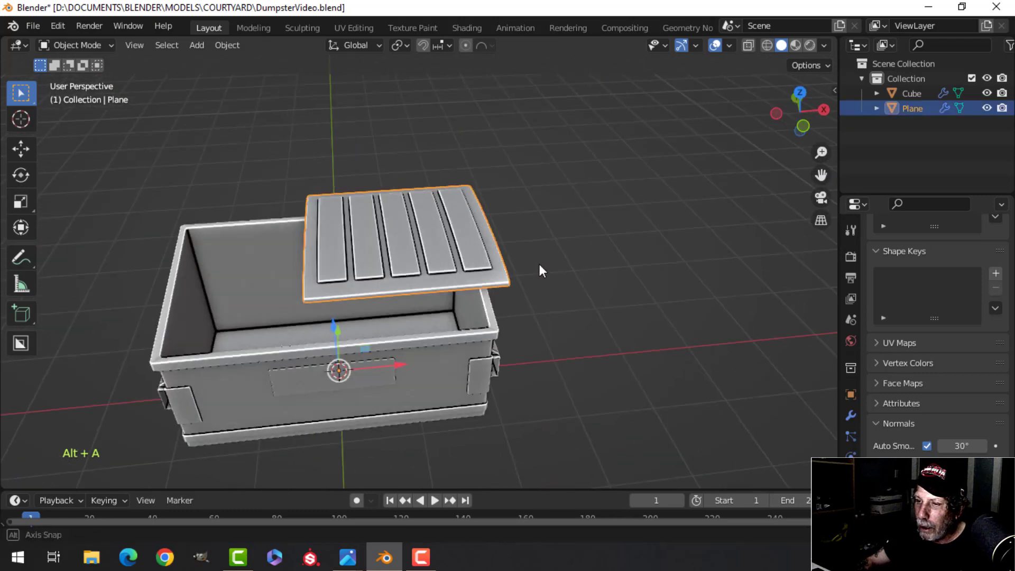
key("KP_7")
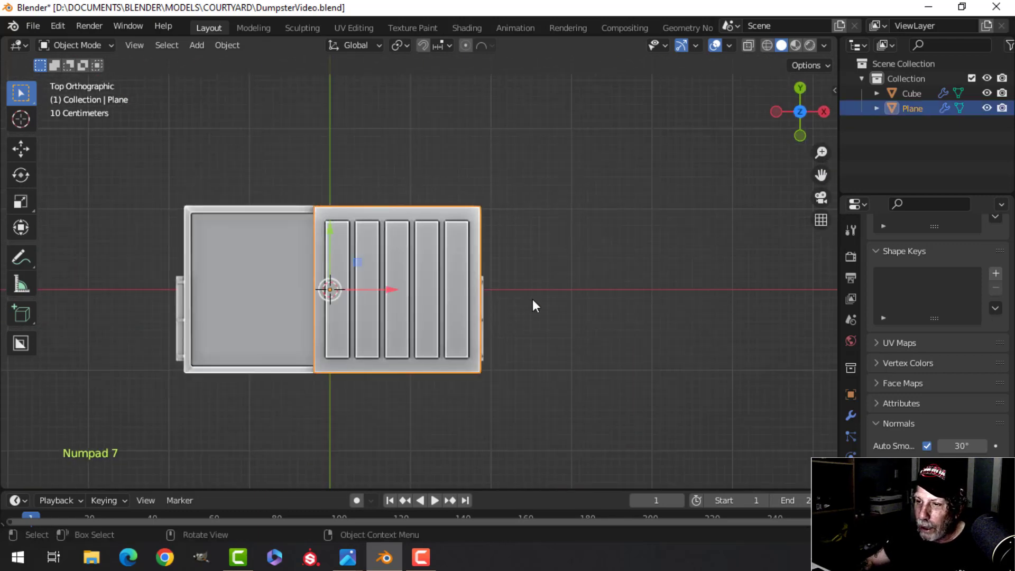
key("Tab")
key("a")
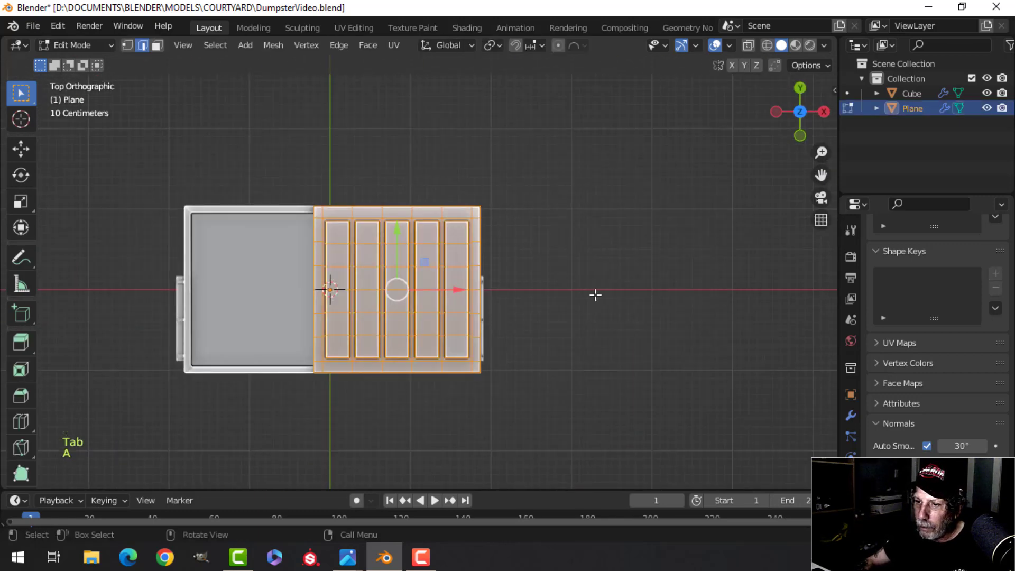
key("s")
key("x")
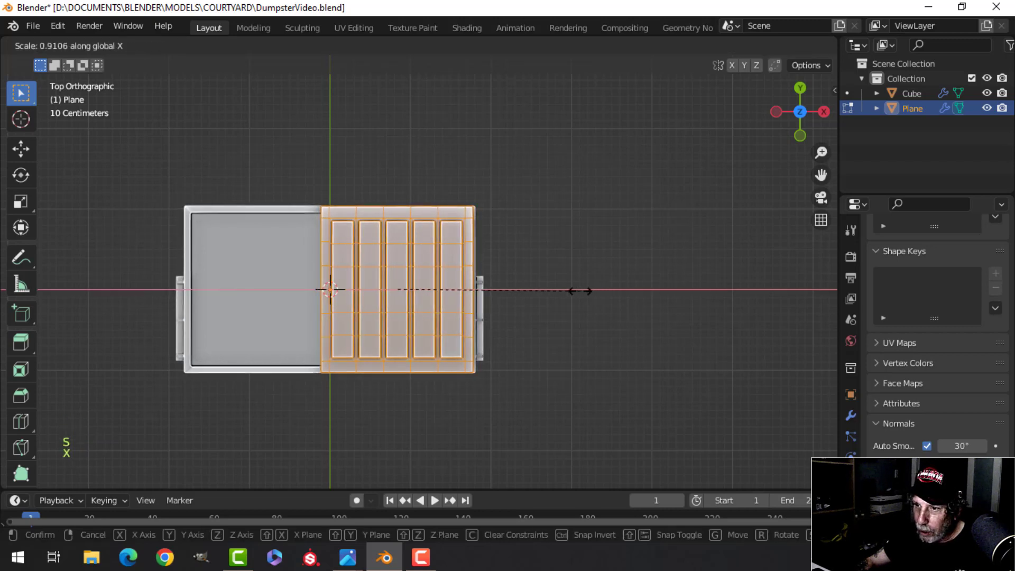
left_click(577, 290)
key("Tab")
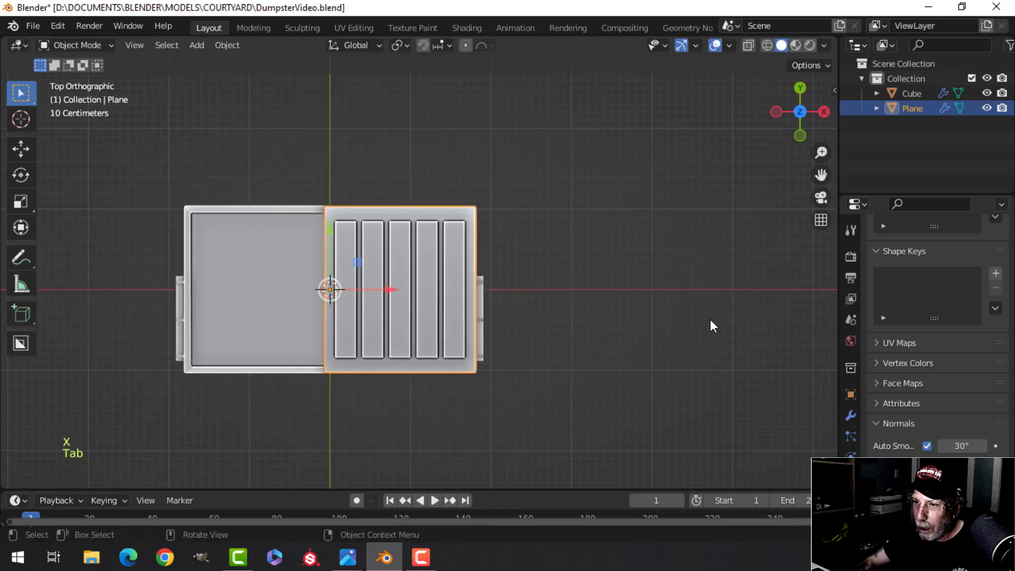
Add a Mirror modifier to the lid to create the second lid on the other half of the dumpster.
left_click(851, 417)
left_click(898, 254)
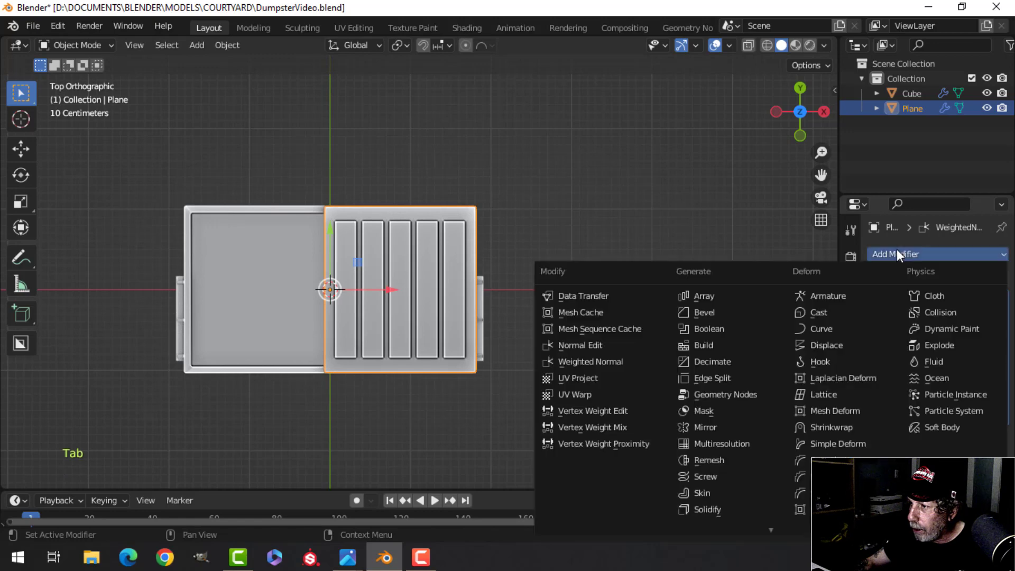
left_click(705, 428)
scroll(500, 334, "up", 2)
Scale the lid mesh along X to about 0.96 and move it along X until its inner edge meets the centre line.
key("Tab")
key("a")
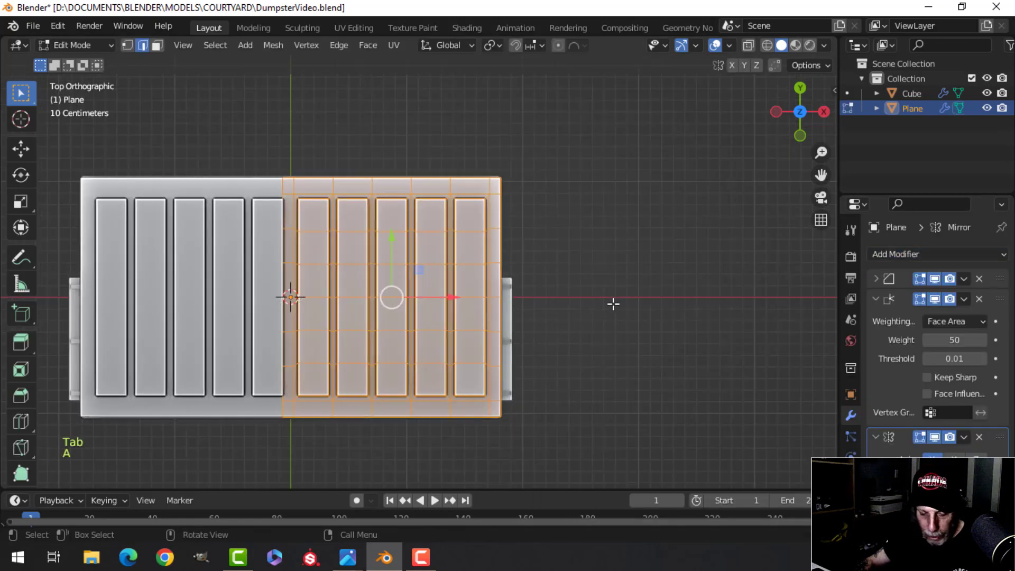
key("s")
key("x")
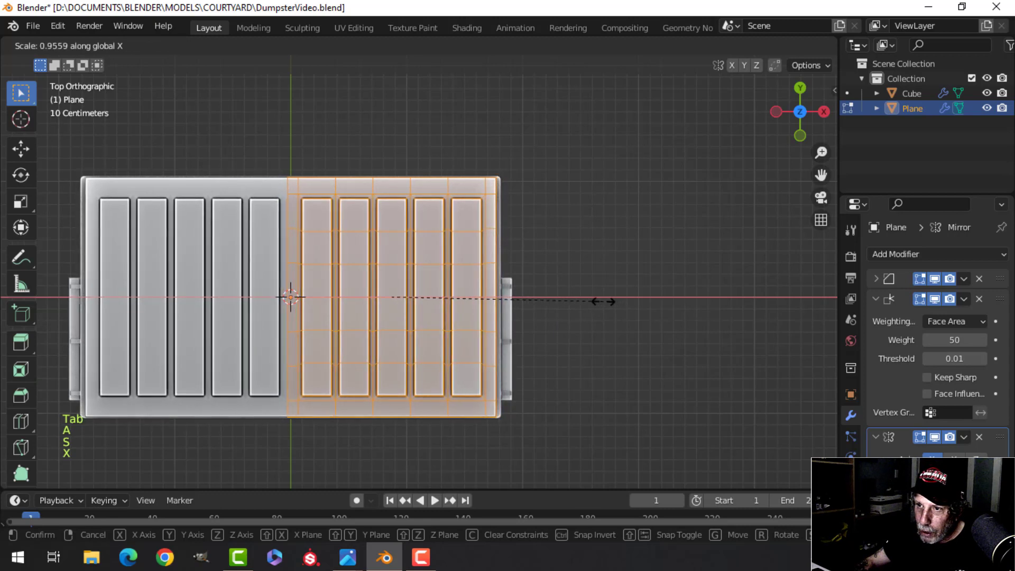
left_click(600, 299)
key("g")
key("x")
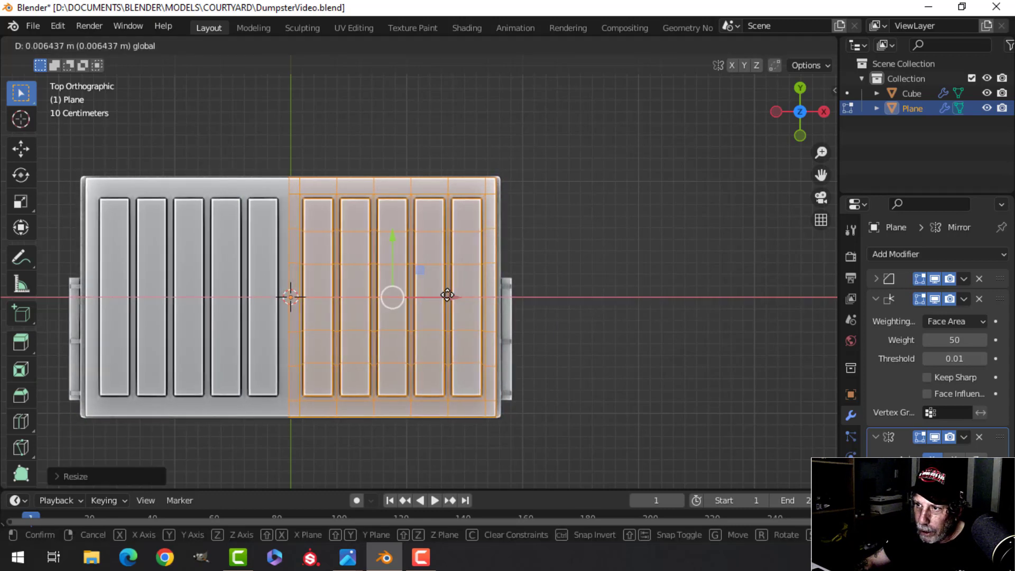
left_click(446, 295)
Scale the lid mesh along X to about 0.986 and nudge it along X, leaving a thin gap between the two lids.
key("s")
key("x")
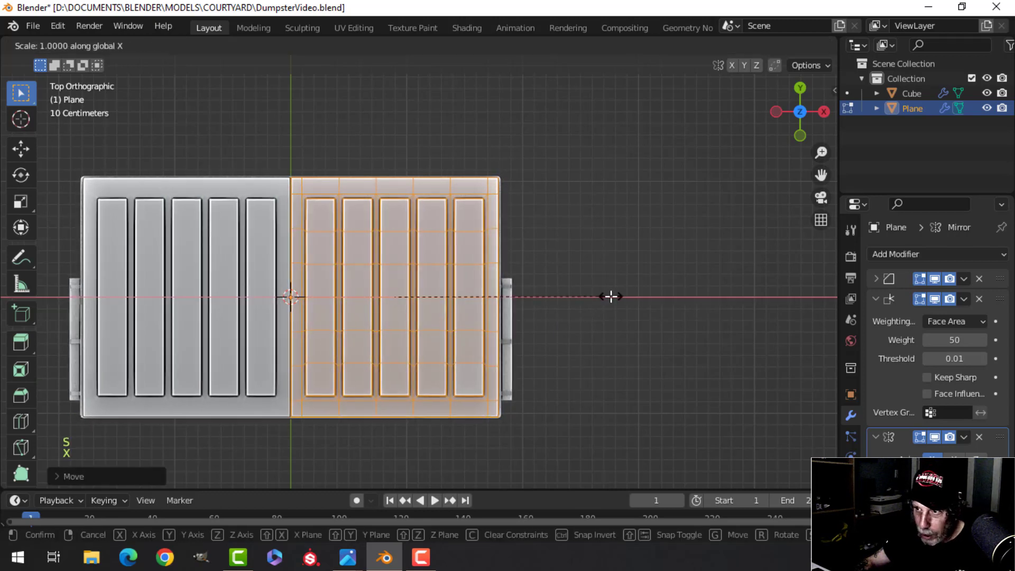
key("shift")
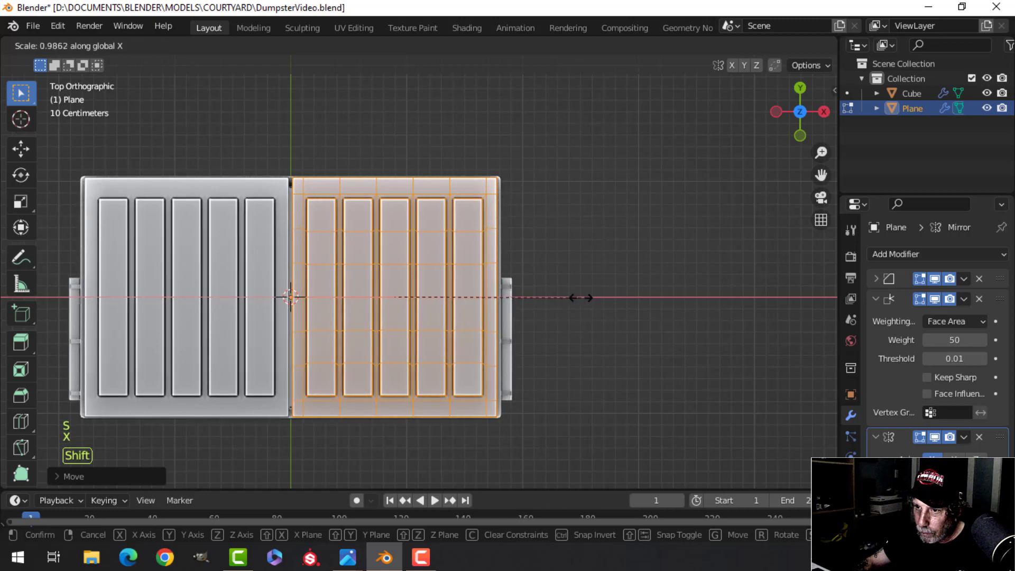
left_click(584, 297)
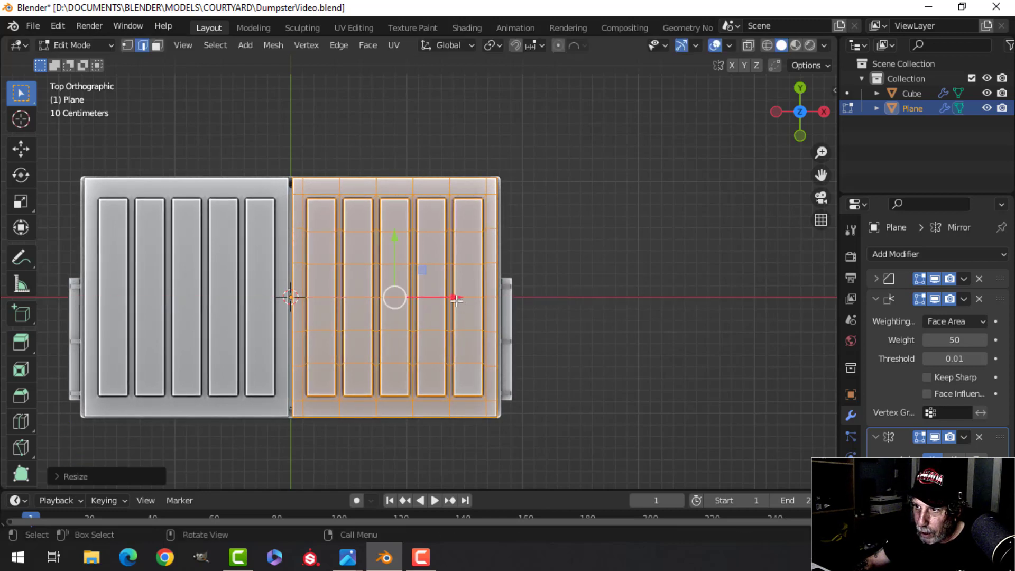
left_click_drag(457, 299, 461, 300)
key("Tab")
Examine the mirrored lids, the gap between them and their fit over the dumpster from several angles.
middle_click_drag(560, 310, 465, 301)
key("alt+a")
scroll(424, 252, "up", 3)
middle_click_drag(466, 301, 516, 348)
scroll(392, 285, "down", 3)
scroll(444, 351, "up", 3)
middle_click_drag(432, 352, 452, 246, "shift")
middle_click_drag(474, 286, 344, 283)
scroll(519, 297, "down", 1)
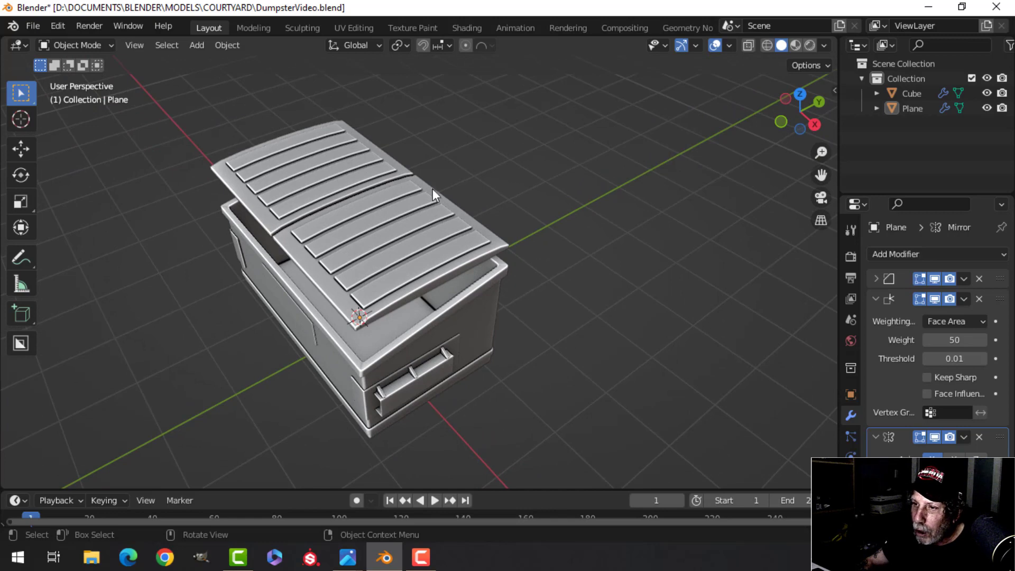
middle_click_drag(477, 214, 380, 256)
scroll(484, 224, "up", 2)
scroll(427, 230, "up", 2)
middle_click_drag(428, 232, 355, 244)
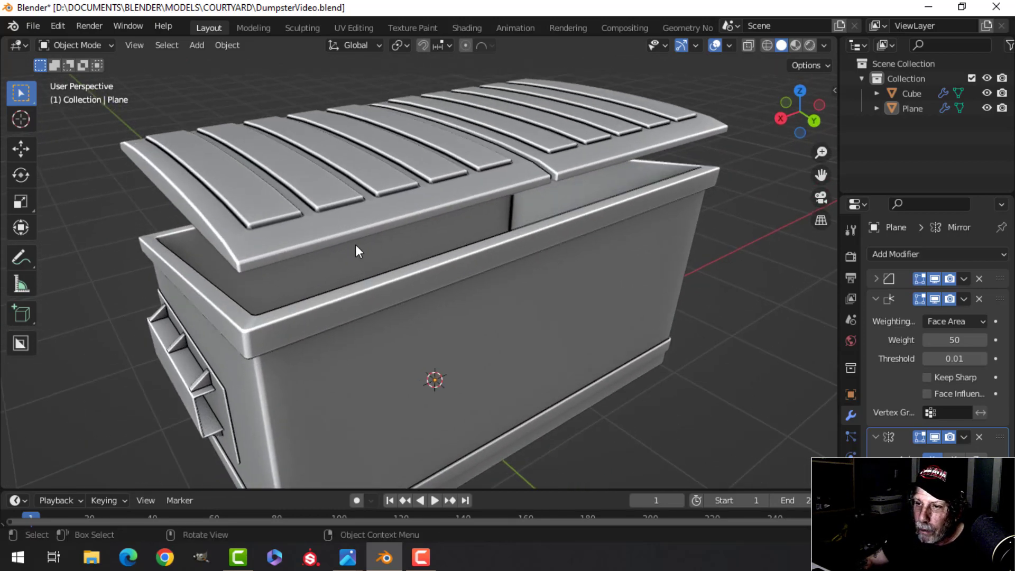
Snap the 3D cursor to a face near the outer end of the lid's rear edge.
left_click(355, 243)
key("Tab")
scroll(357, 254, "up", 3)
key("alt+a")
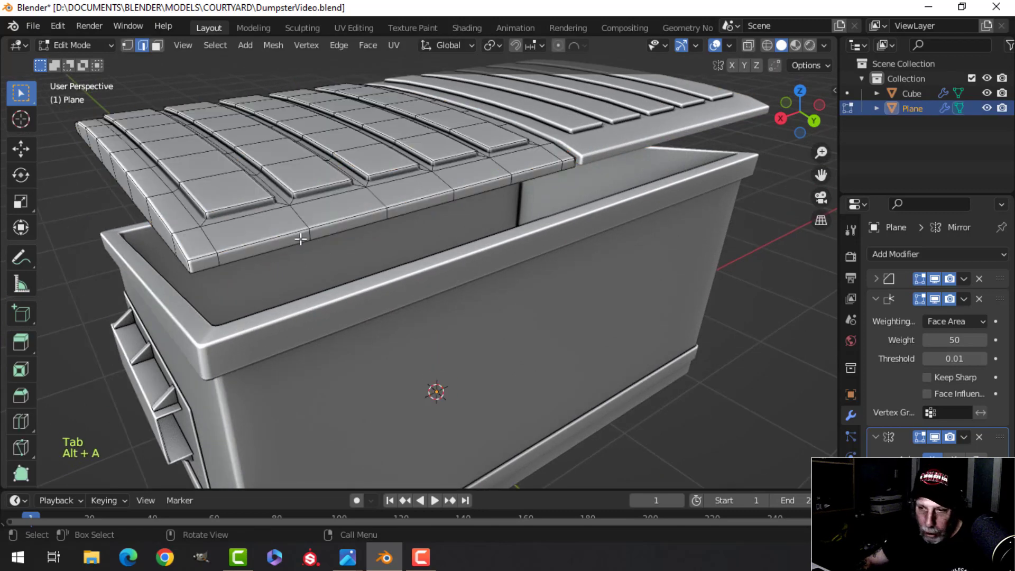
key("3")
key("shift+s")
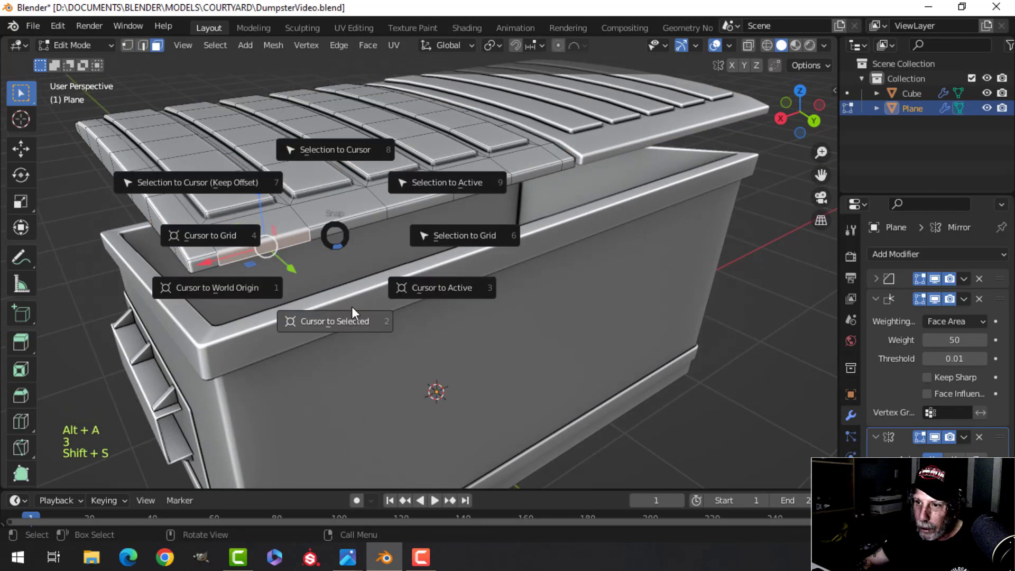
left_click(348, 307)
key("Tab")
Add a mesh circle with 18 vertices at the 3D cursor.
middle_click_drag(344, 303, 385, 276)
middle_click_drag(476, 275, 424, 231, "shift")
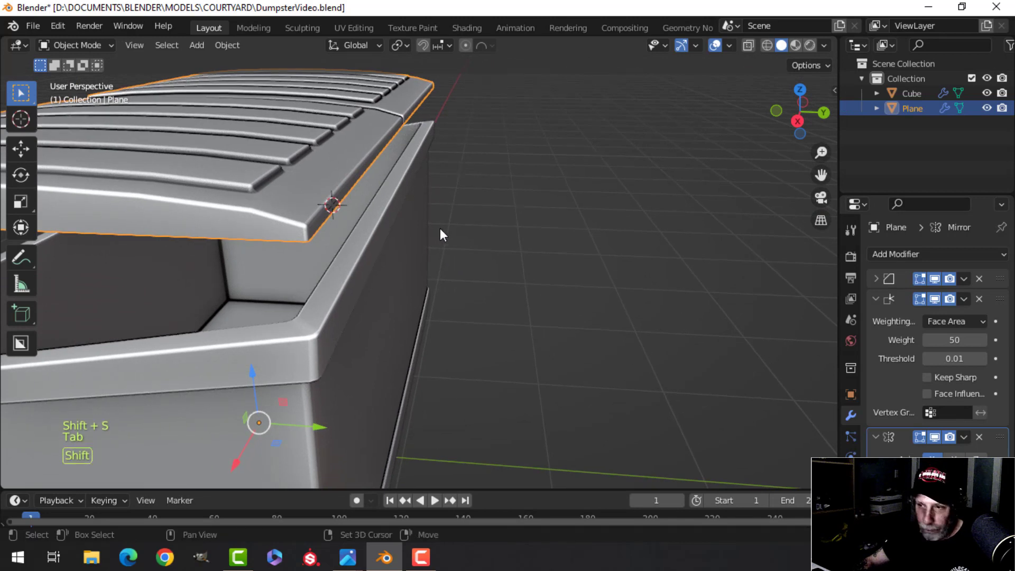
key("shift+a")
mouse_move(410, 222)
left_click(518, 253)
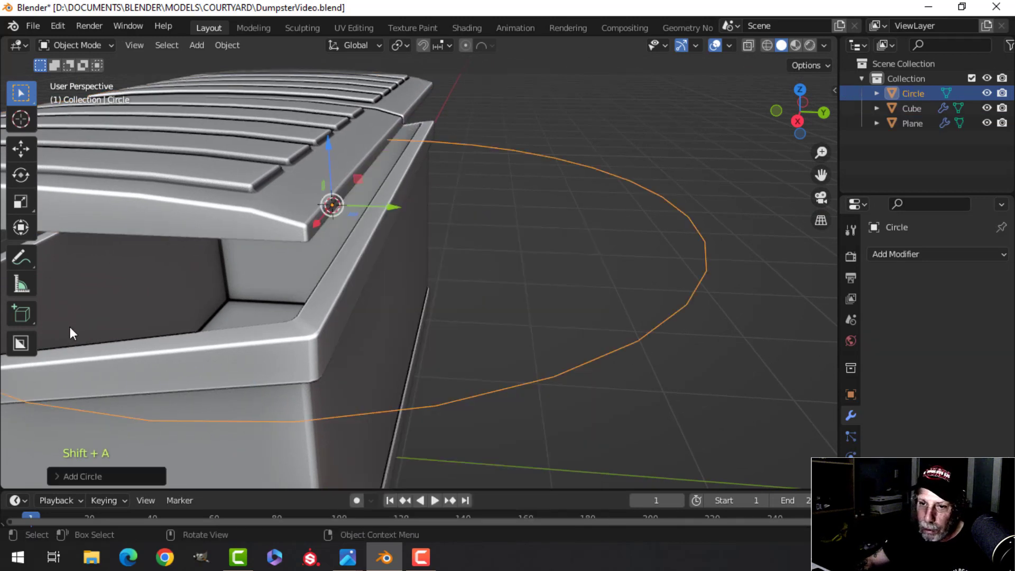
left_click(81, 476)
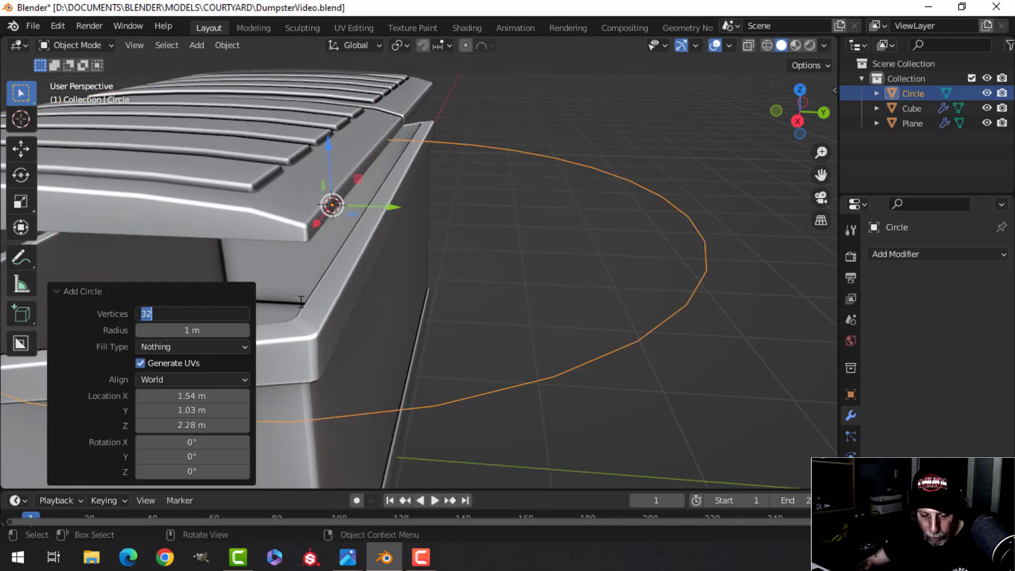
type("16")
key("Return")
scroll(347, 274, "down", 5)
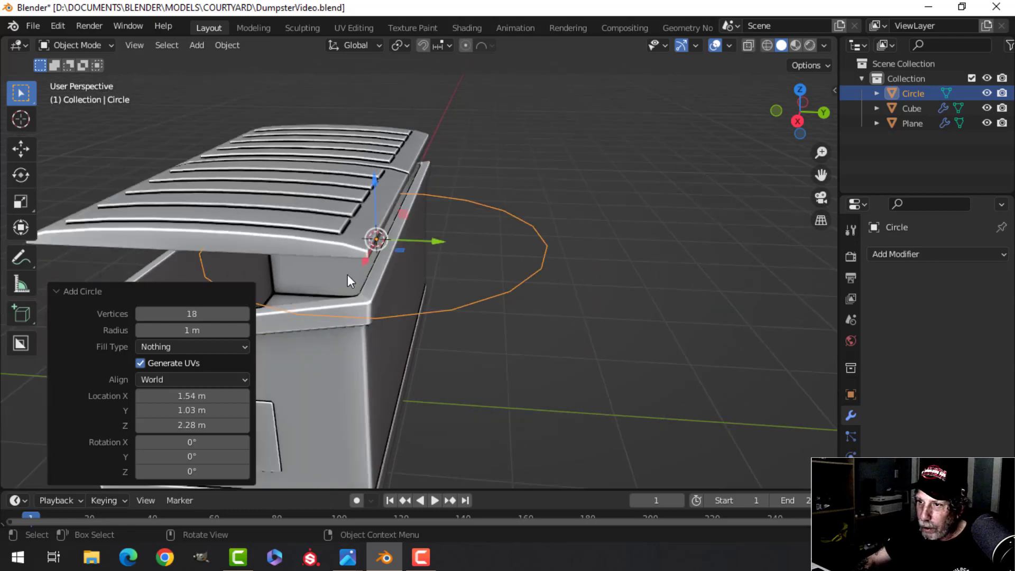
Scale the circle to about 0.18 and again to about 0.84, and rotate it 90° about Y.
key("Tab")
key("s")
left_click(430, 253)
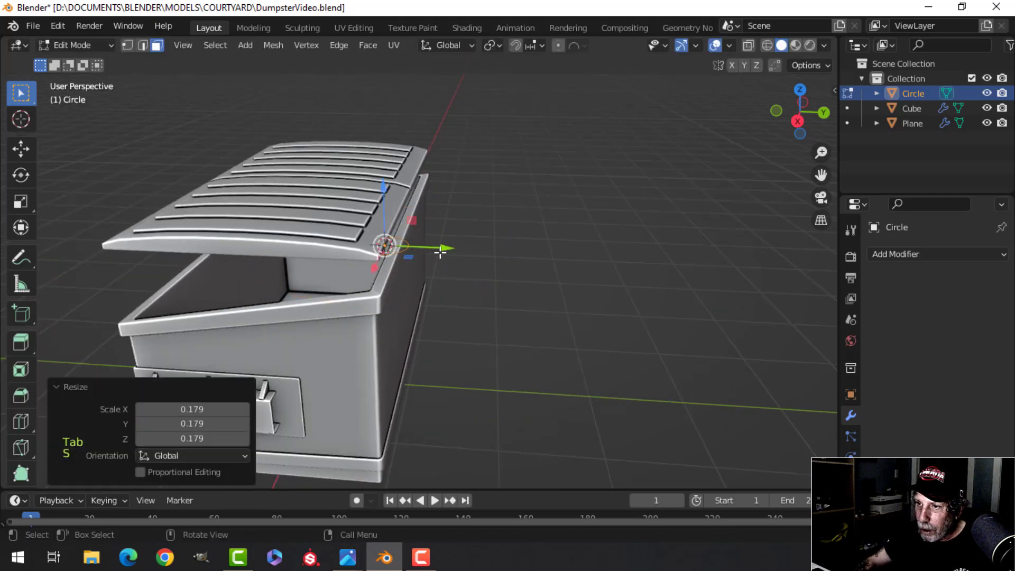
scroll(441, 252, "up", 3)
key("s")
left_click(465, 242)
middle_click_drag(453, 245, 455, 242)
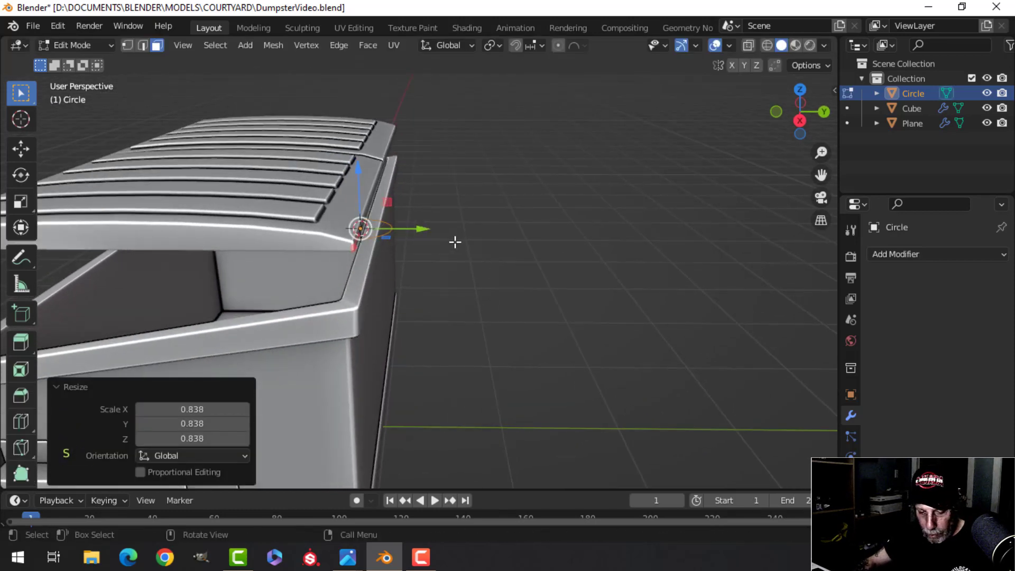
type("ry90")
left_click(456, 242)
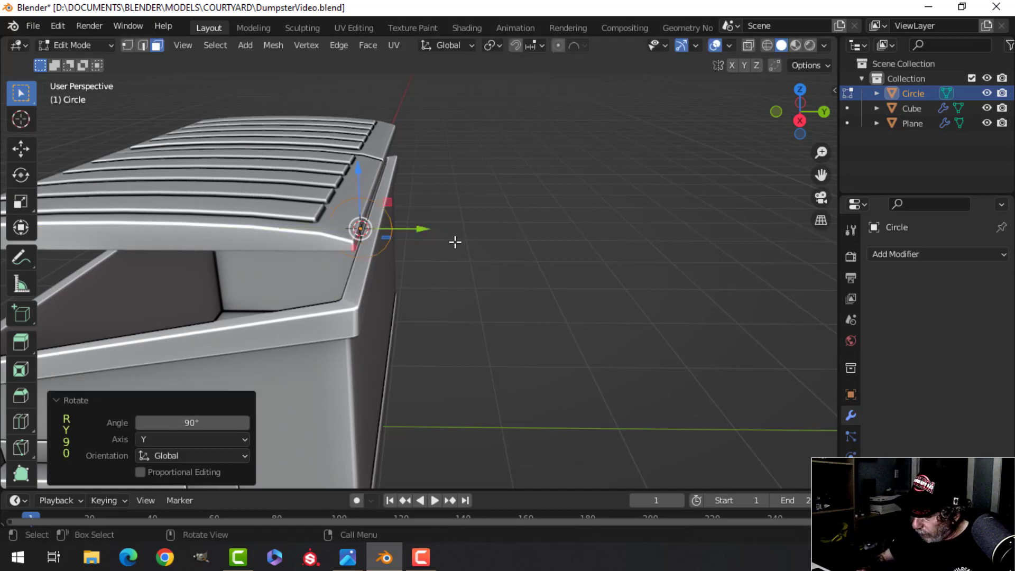
In right view, scale the circle to about 0.43 and move it about 0.124 m along Y behind the lid's rear edge.
key("KP_3")
scroll(503, 213, "up", 2)
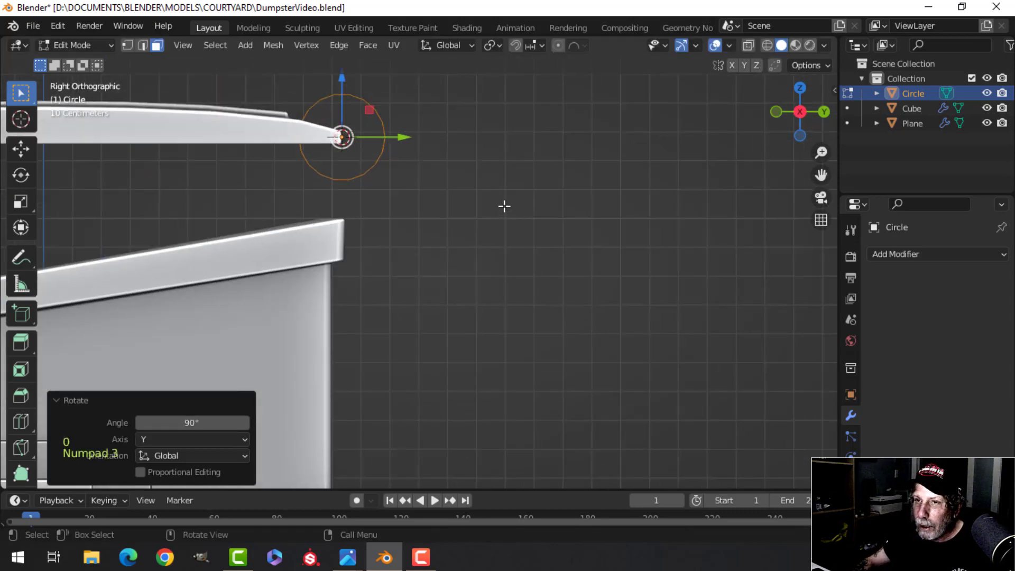
key("1")
key("s")
left_click(455, 188)
key("g")
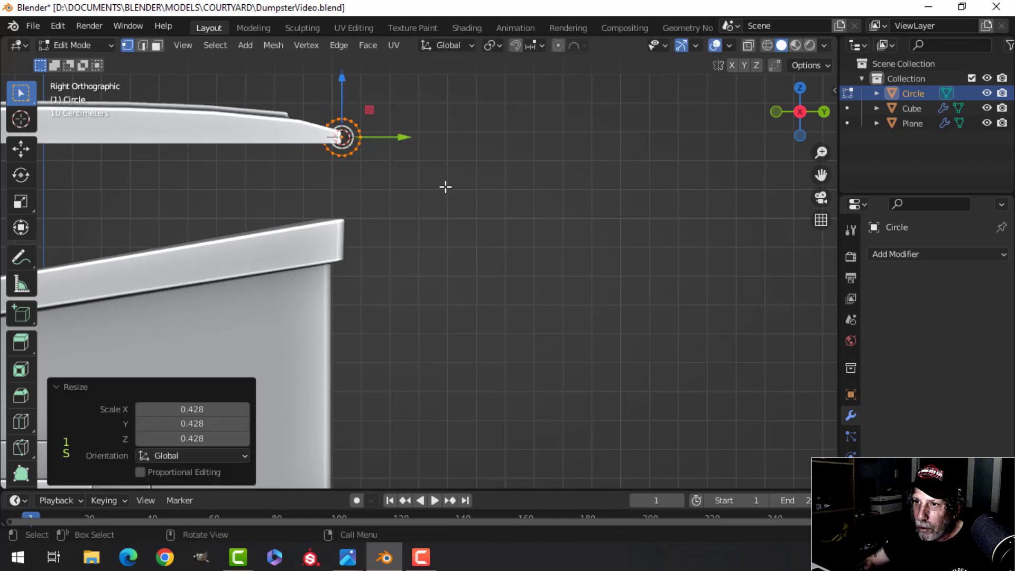
left_click(481, 188)
middle_click_drag(481, 188, 448, 258, "shift")
scroll(455, 264, "up", 3)
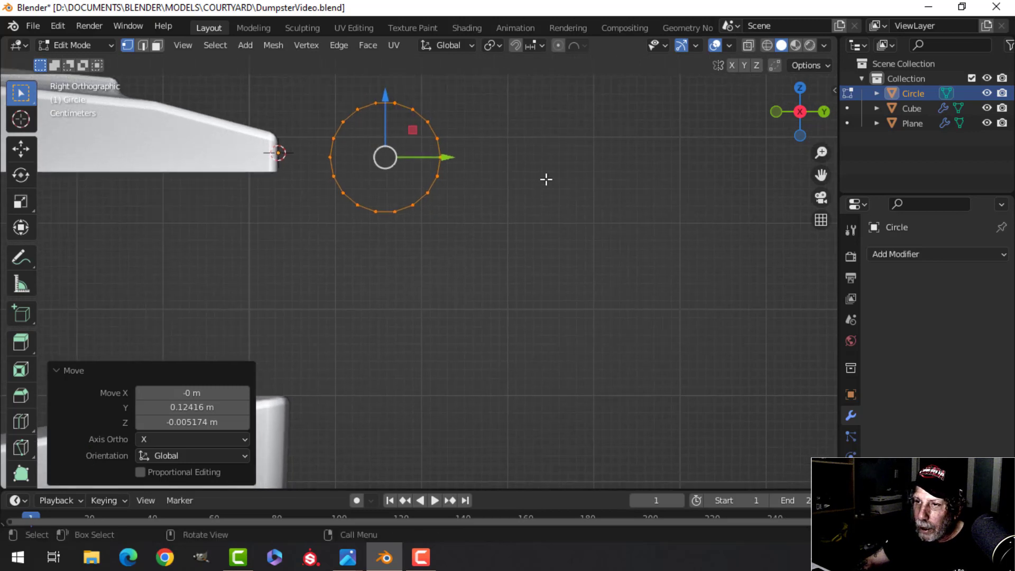
Extrude the circle inward by scaling to about 0.68 to form a flat ring.
key("e")
key("s")
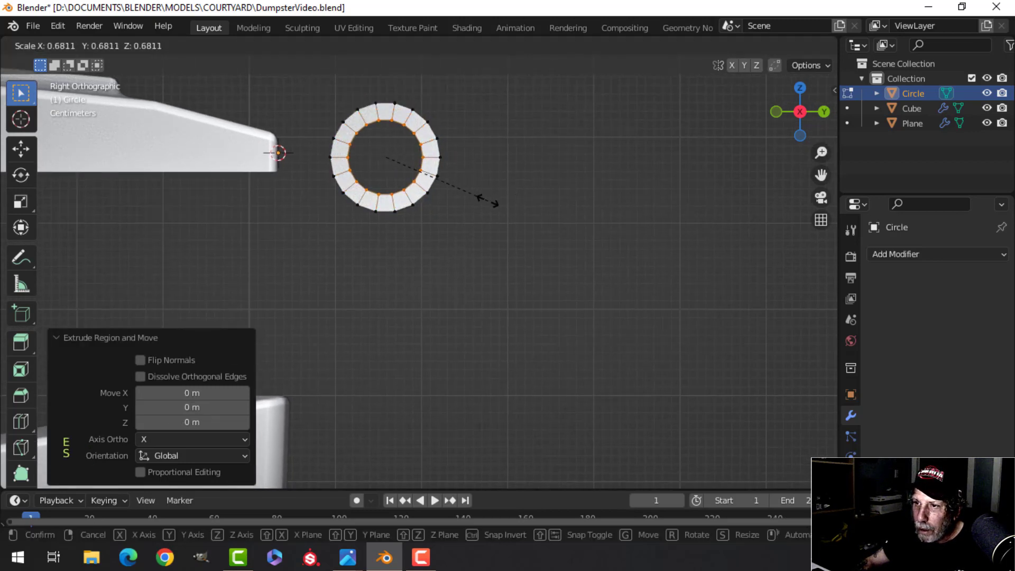
left_click(482, 201)
key("alt+a")
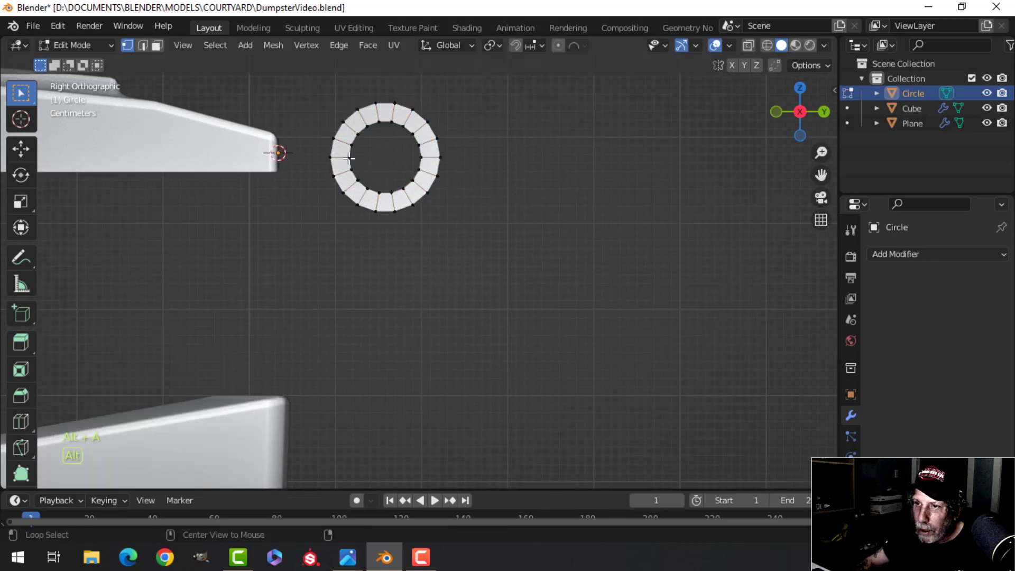
Extrude the ring's lid-side outer vertices about 0.053 m toward the lid and scale the end to about 0.415 as a tapered arm.
left_click(330, 178, "shift")
scroll(330, 178, "up", 2)
middle_click_drag(430, 268, 459, 317, "shift")
key("e")
right_click(449, 255)
left_click_drag(420, 196, 358, 201)
key("s")
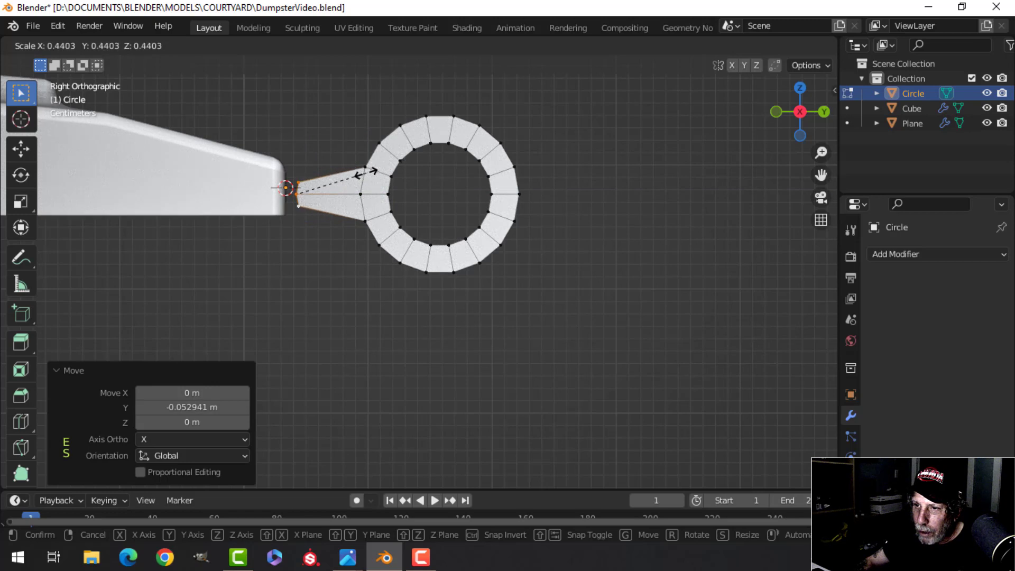
left_click(363, 174)
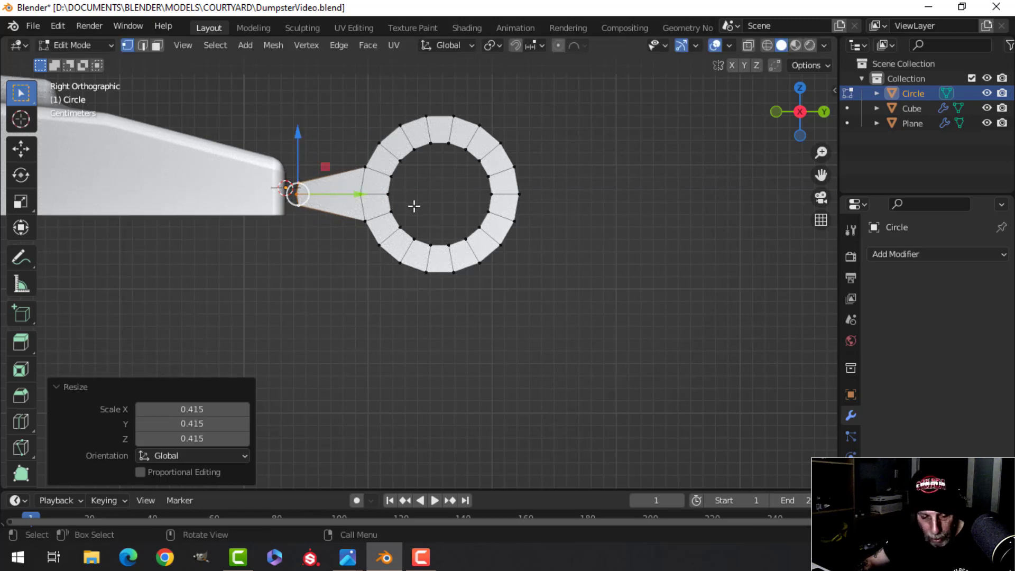
Flatten the end vertices of the tapered arm by scaling them to 0 along Y.
key("s")
key("y")
key("0")
key("Return")
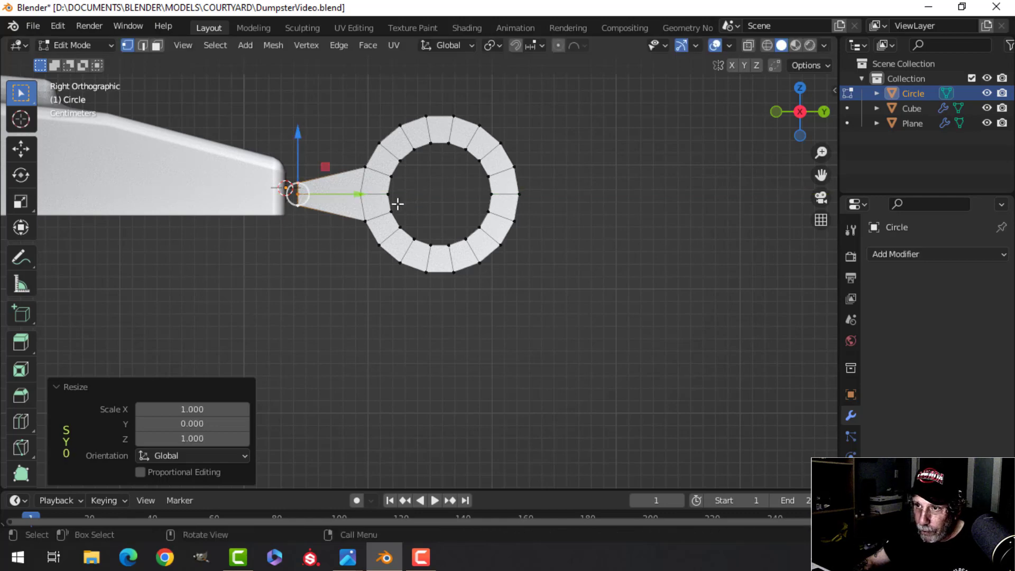
Move the entire hinge profile about 0.028 m along negative Y so its arm reaches the lid.
key("a")
left_click_drag(485, 195, 452, 195)
middle_click_drag(452, 195, 403, 263)
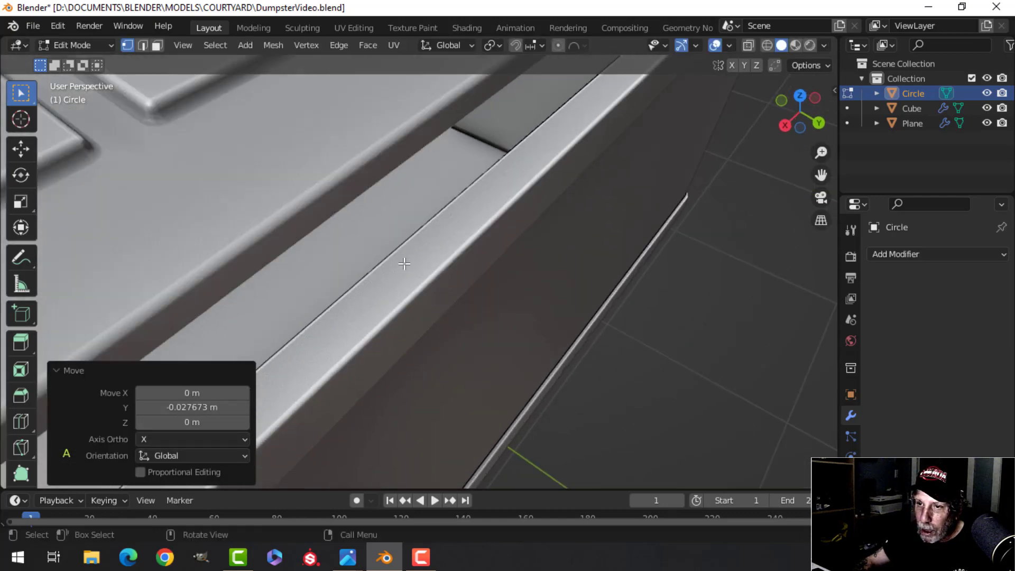
Extrude the flat hinge profile sideways to give the ring and arm a solid thickness.
scroll(404, 263, "down", 2)
middle_click_drag(407, 197, 491, 106, "shift")
scroll(491, 106, "down", 3)
middle_click_drag(441, 244, 377, 174, "shift")
scroll(465, 186, "up", 3)
scroll(376, 174, "up", 3)
middle_click_drag(415, 272, 402, 238)
middle_click_drag(401, 238, 445, 189, "shift")
key("e")
left_click(413, 246)
key("a")
scroll(445, 189, "down", 3)
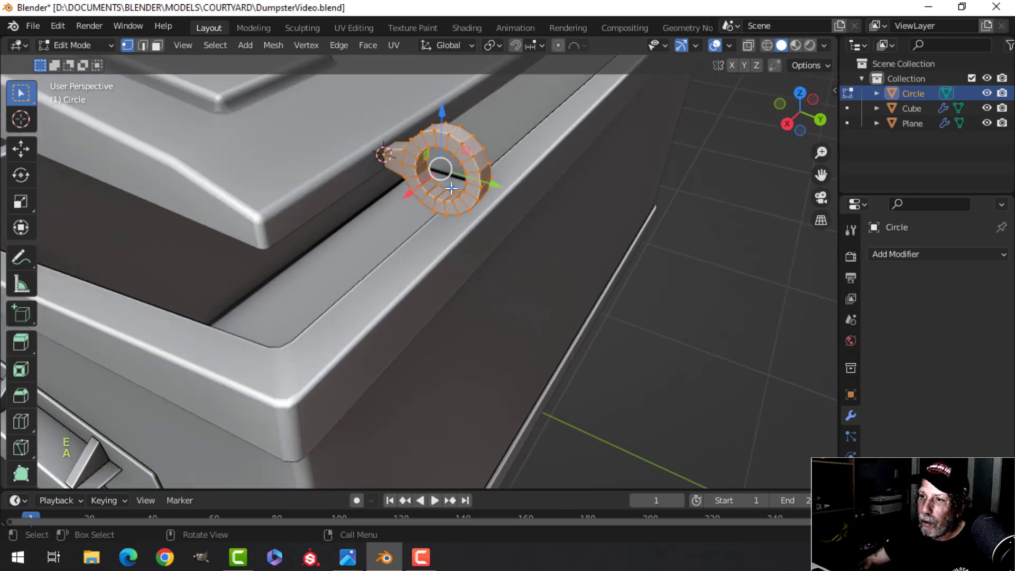
Isolate the hinge in local view and reopen its mesh for editing with nothing selected.
middle_click_drag(420, 254, 467, 251)
key("alt+a")
scroll(487, 222, "up", 4)
key("Tab")
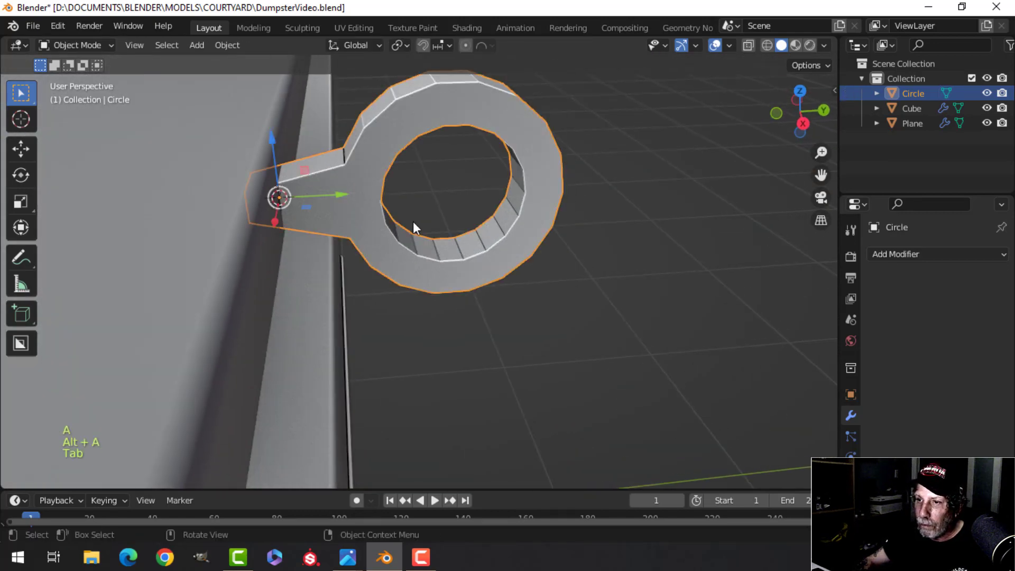
key("slash")
key("Tab")
scroll(422, 213, "up", 2)
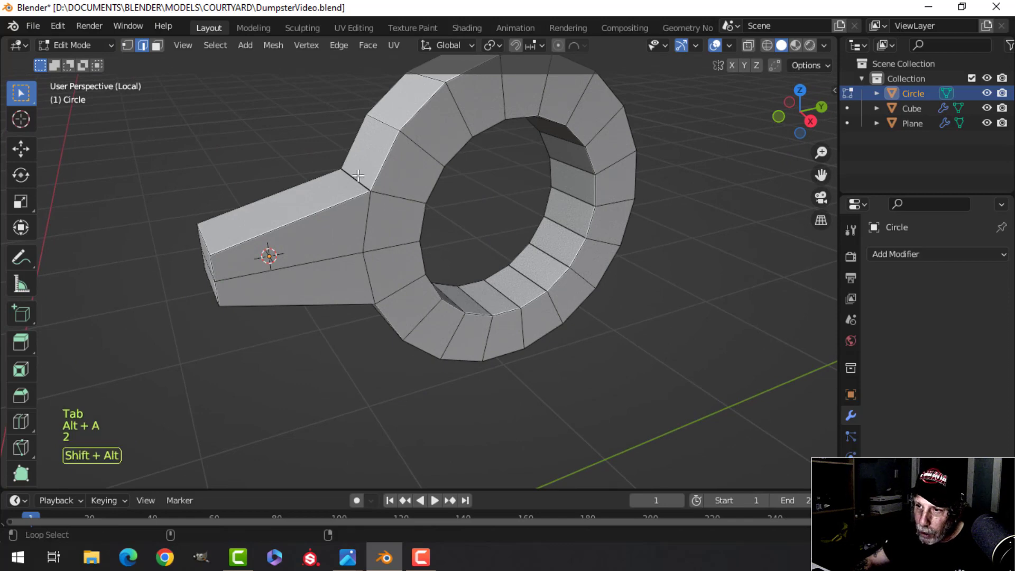
Bevel the edges where the arm meets the ring about 0.0016 m wide with 2 segments.
middle_click_drag(382, 301, 521, 174)
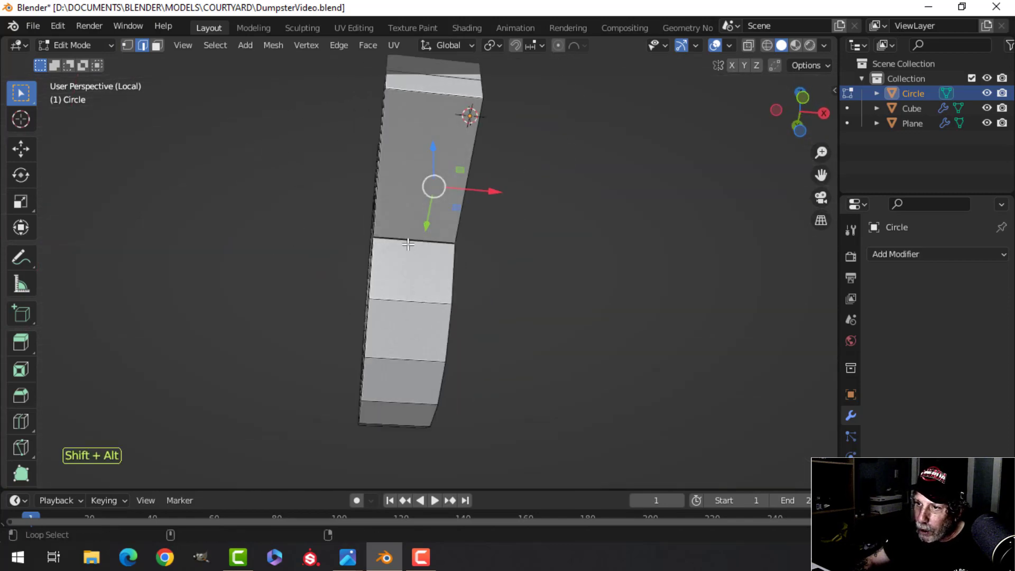
left_click(407, 244, "alt+shift")
middle_click_drag(407, 244, 544, 360)
middle_click_drag(474, 216, 537, 268)
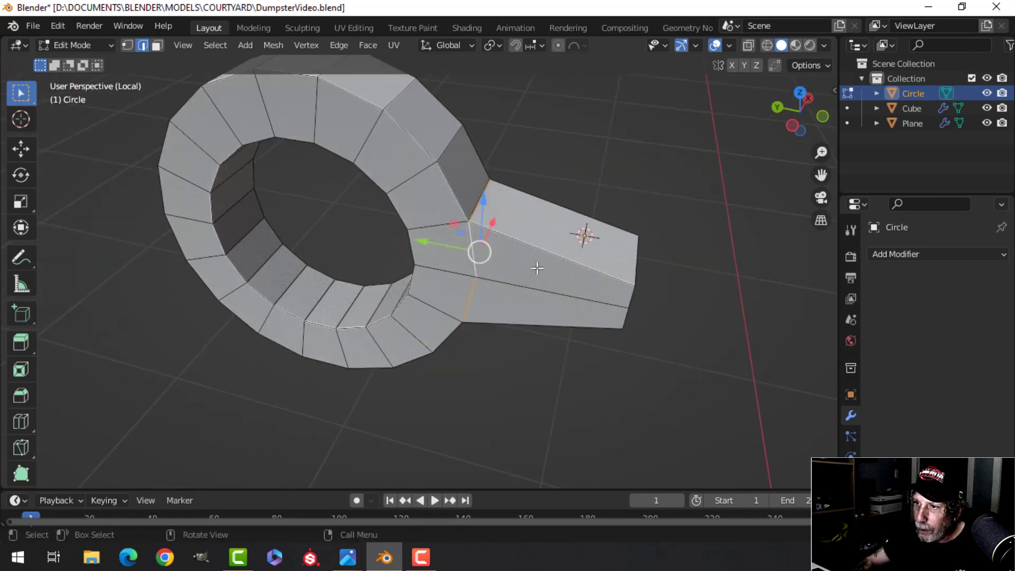
key("ctrl+b")
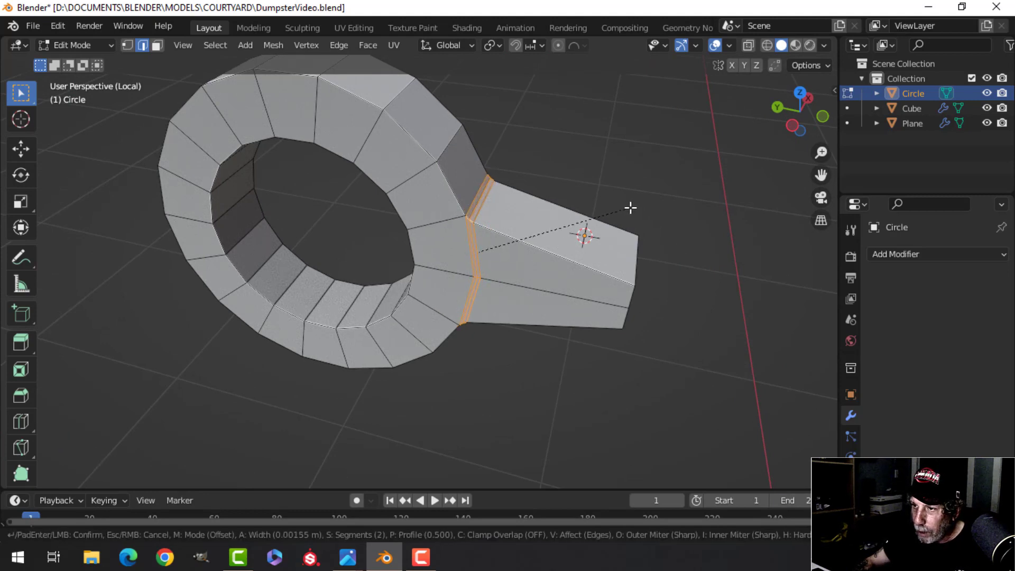
left_click(632, 208)
Bevel the hinge's outer contour and inner ring rims on both sides about 0.002 m wide with 2 segments.
key("alt+a")
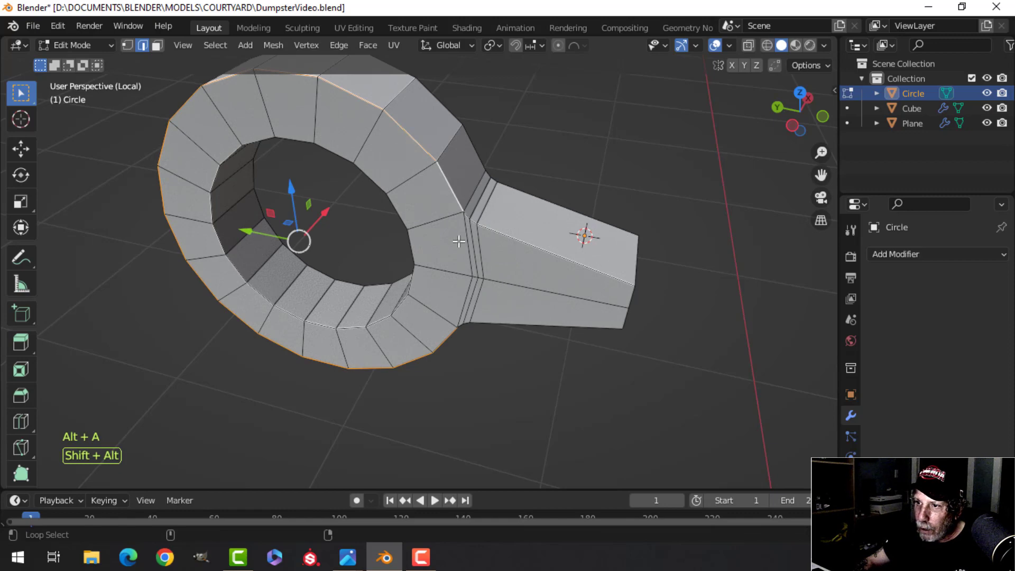
scroll(473, 250, "up", 2)
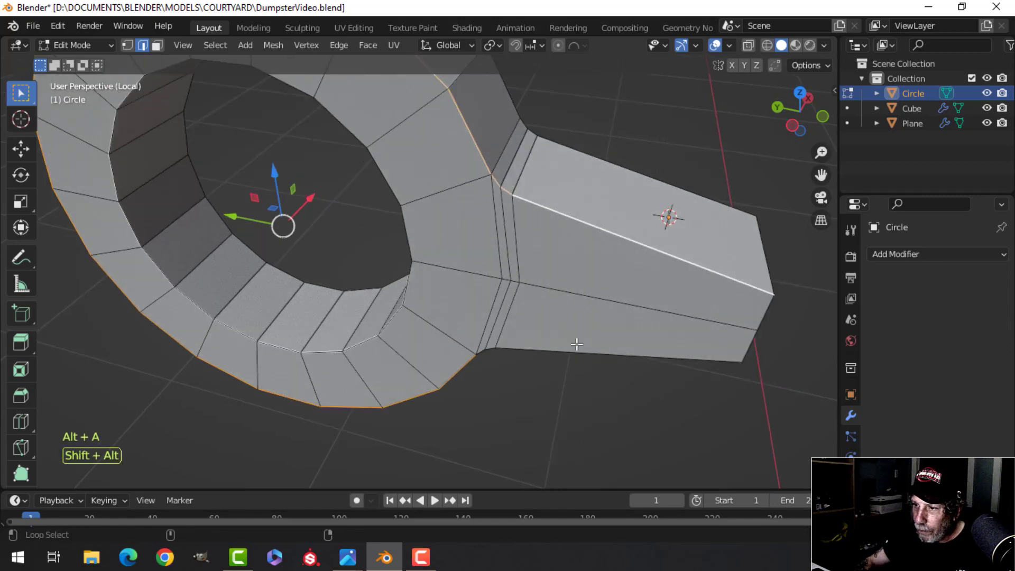
scroll(283, 294, "down", 2)
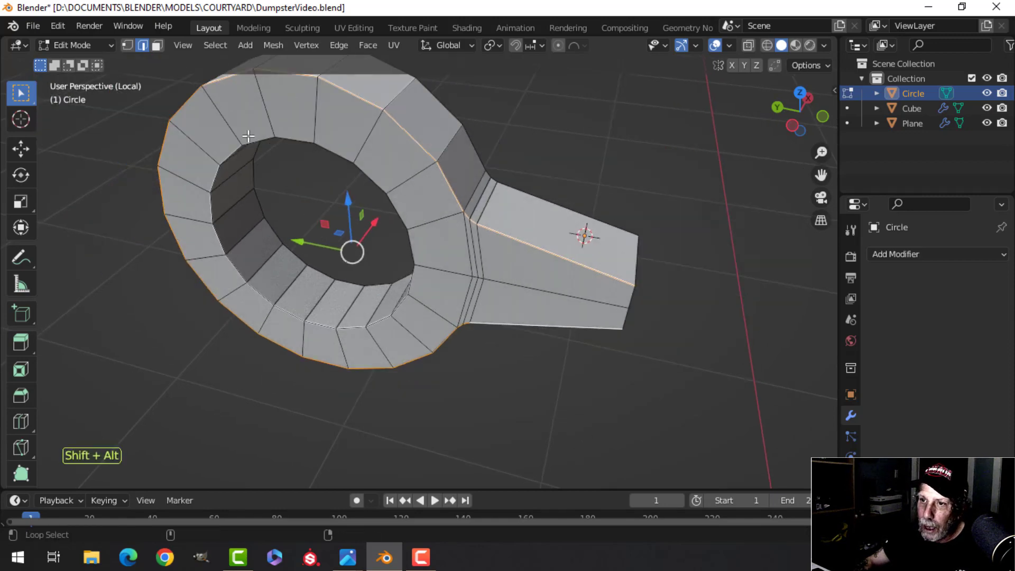
middle_click_drag(247, 136, 349, 194)
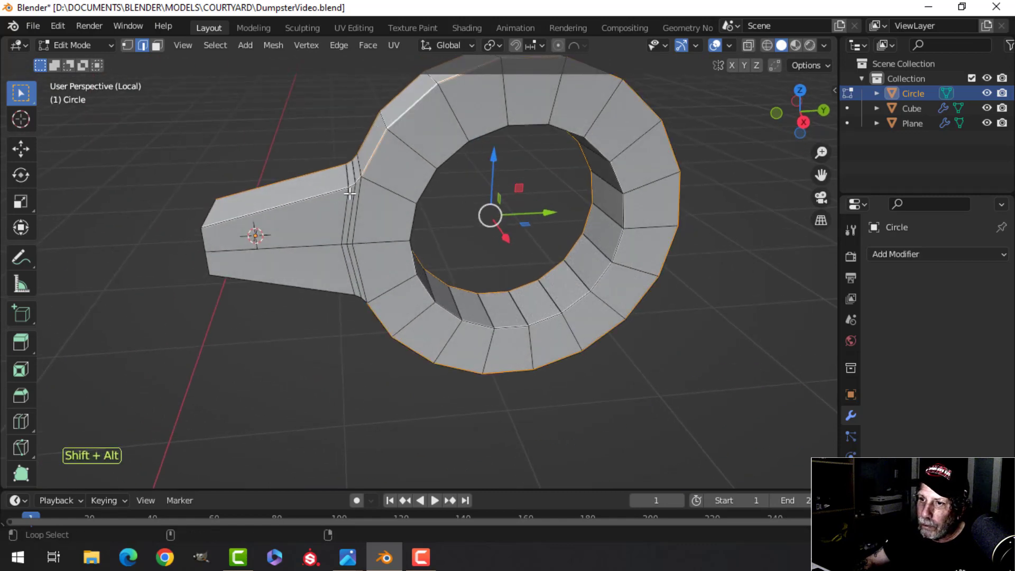
left_click(463, 317, "alt+shift")
middle_click_drag(463, 317, 515, 263)
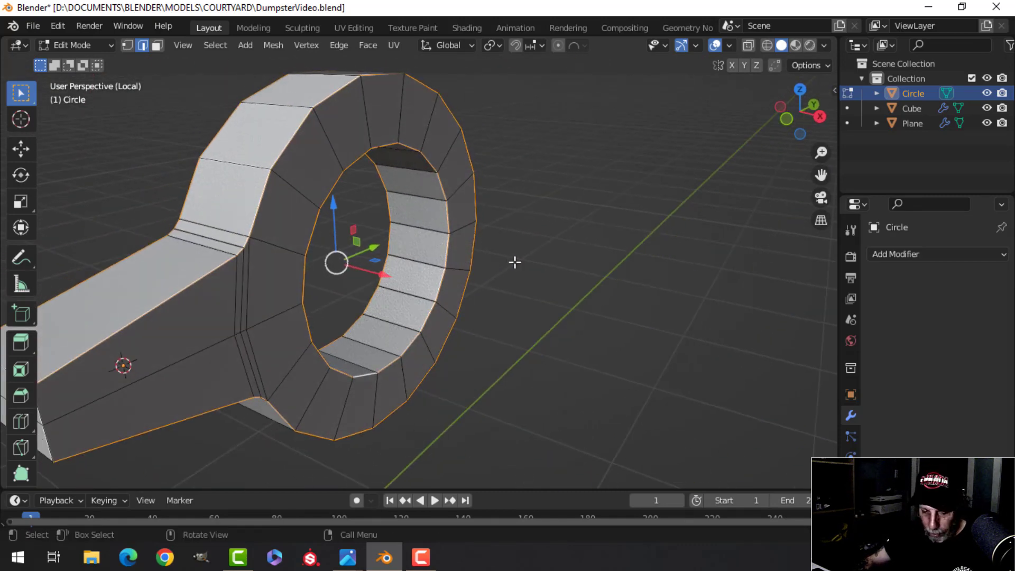
key("ctrl+b")
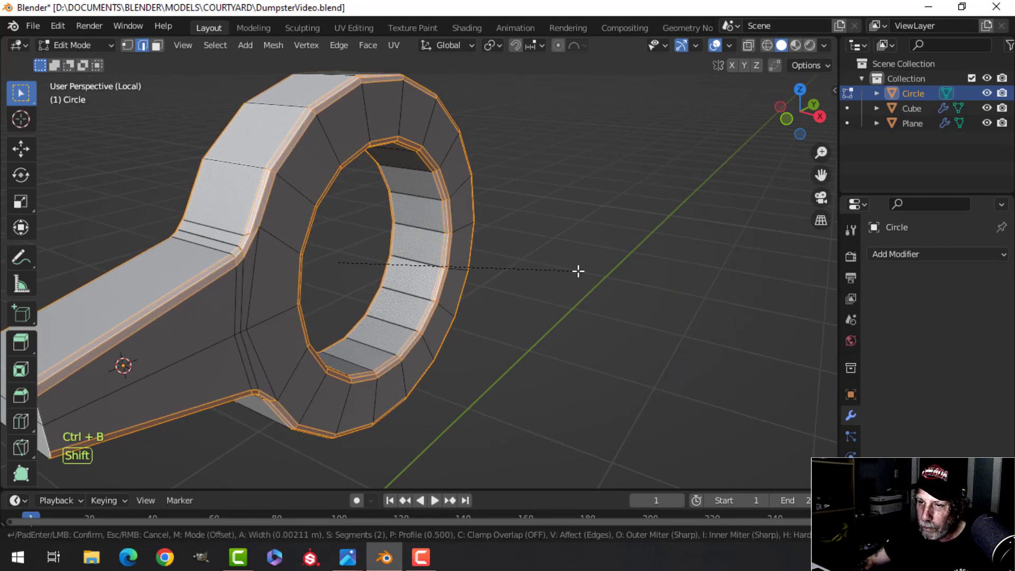
left_click(578, 271)
Add a level 1 Catmull-Clark subdivision to the hinge and shade it smooth.
key("Tab")
key("ctrl+1")
right_click(316, 145)
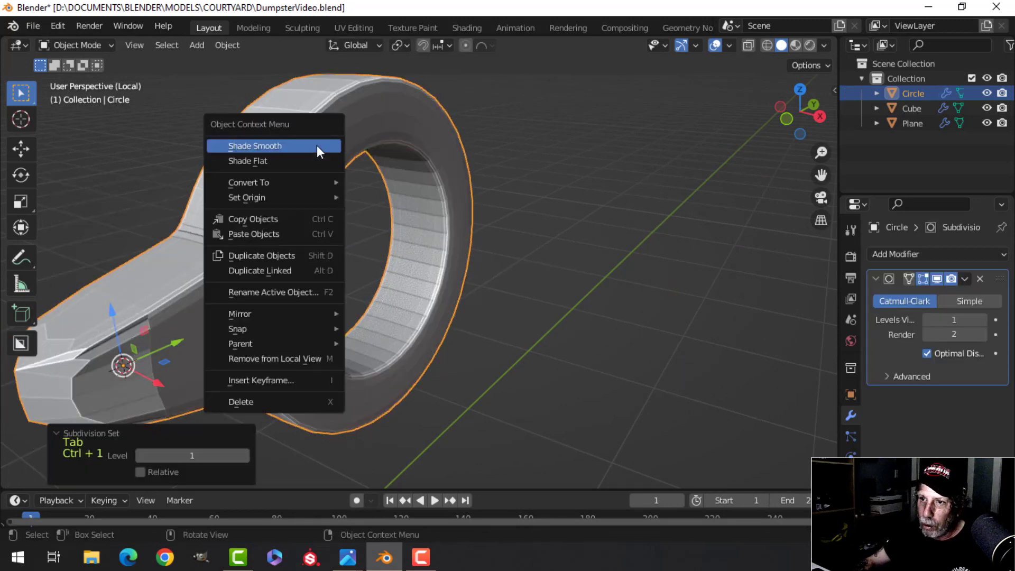
left_click(316, 145)
scroll(327, 190, "down", 3)
Delete the faces closing the free end of the hinge arm and leave local view.
key("Tab")
scroll(341, 215, "up", 3)
key("alt+a")
scroll(269, 297, "up", 2)
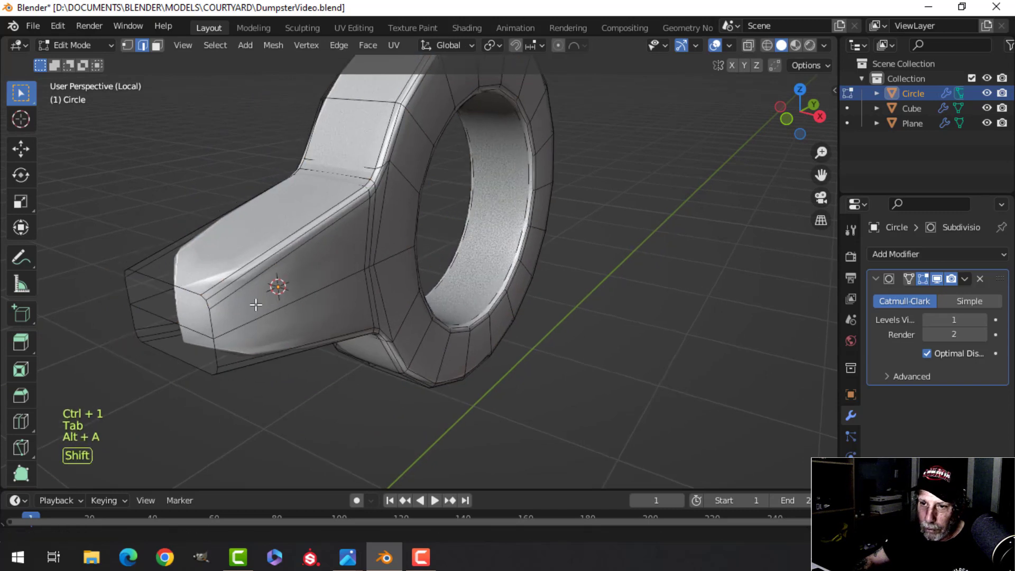
key("c")
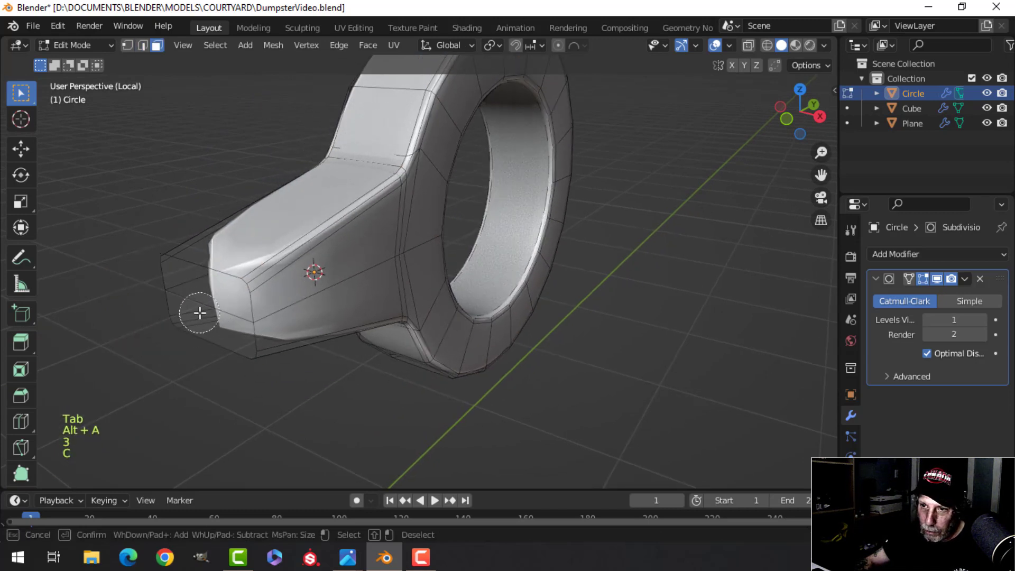
left_click_drag(199, 312, 200, 308)
key("x")
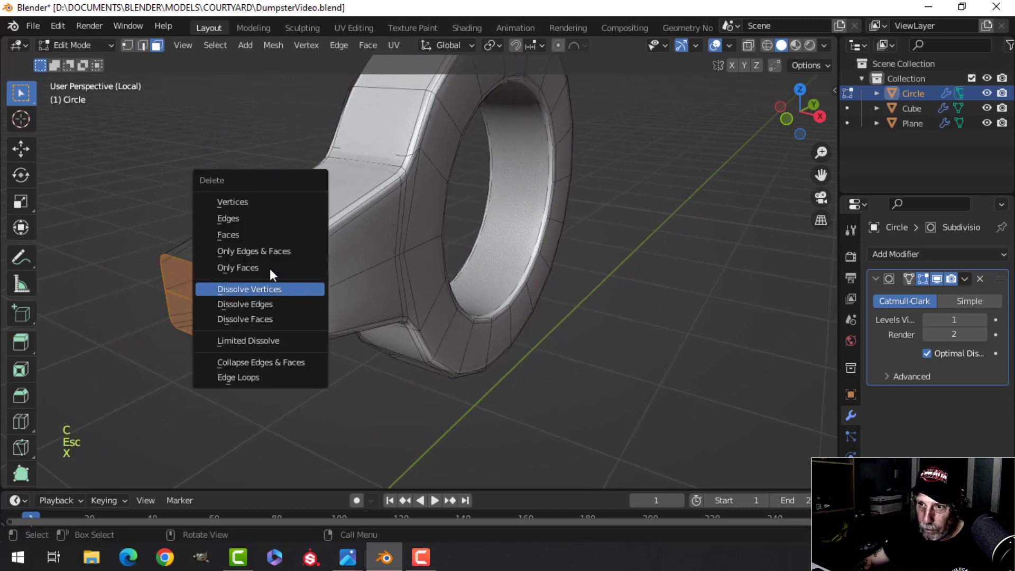
left_click(261, 234)
key("Tab")
key("alt+a")
scroll(407, 258, "down", 5)
mouse_move(407, 258)
middle_mouse_down()
mouse_move(529, 251)
mouse_move(418, 252)
middle_mouse_up()
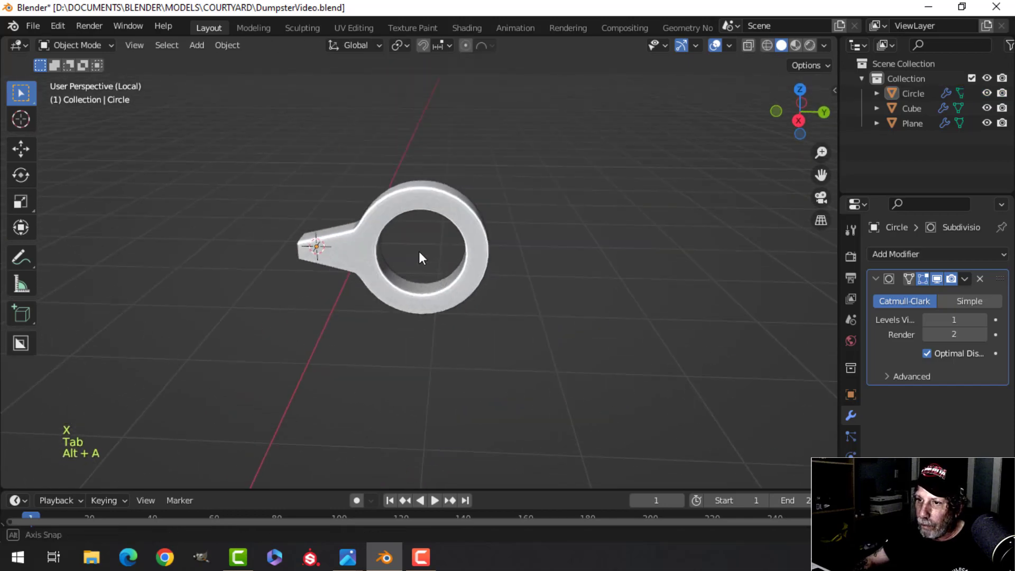
key("slash")
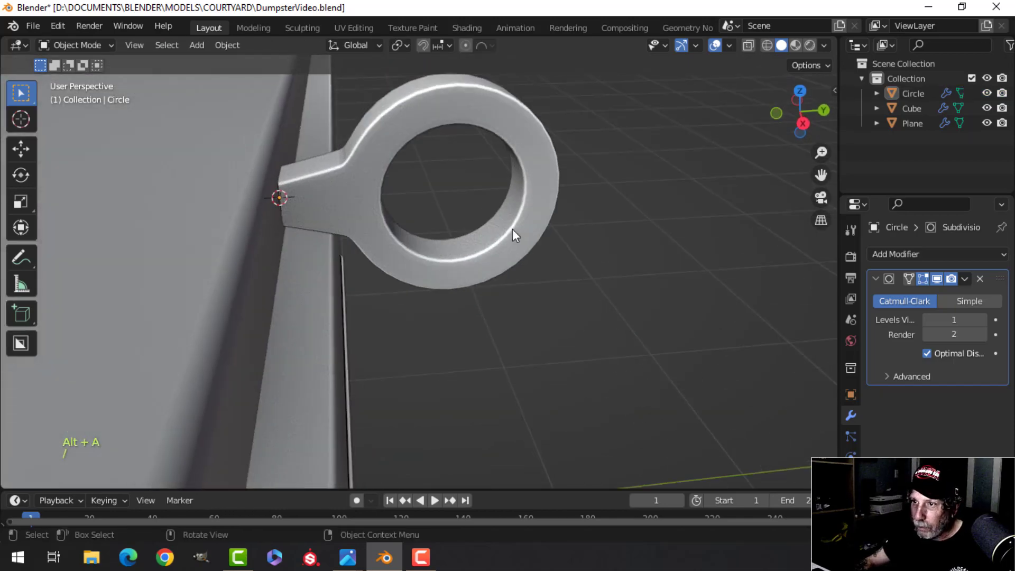
Widen the whole hinge by scaling it to about 1.44 along X in top view.
scroll(512, 230, "down", 5)
middle_click_drag(434, 230, 410, 238)
left_click(370, 213)
key("Tab")
key("a")
key("KP_7")
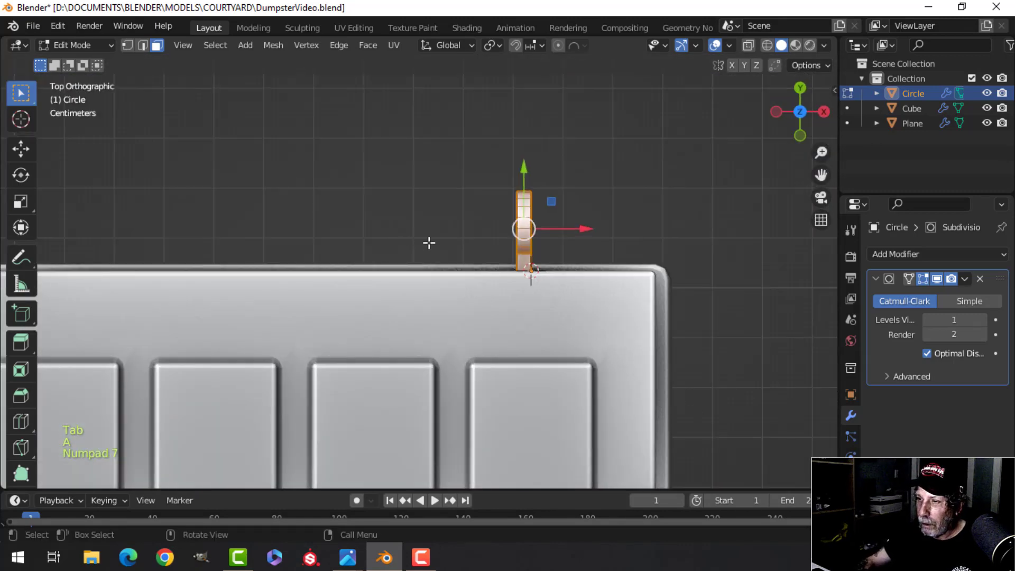
scroll(429, 242, "down", 3)
key("s")
key("x")
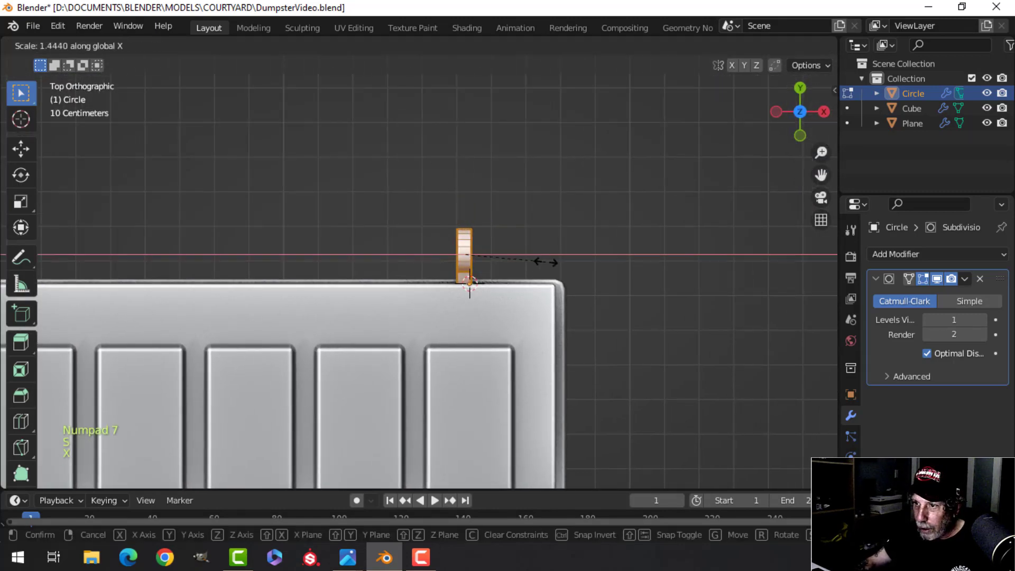
left_click(555, 261)
Duplicate the hinge ring along X as a spaced pair and shift both about 0.022 m along negative X.
left_click_drag(521, 254, 558, 249)
key("shift+d")
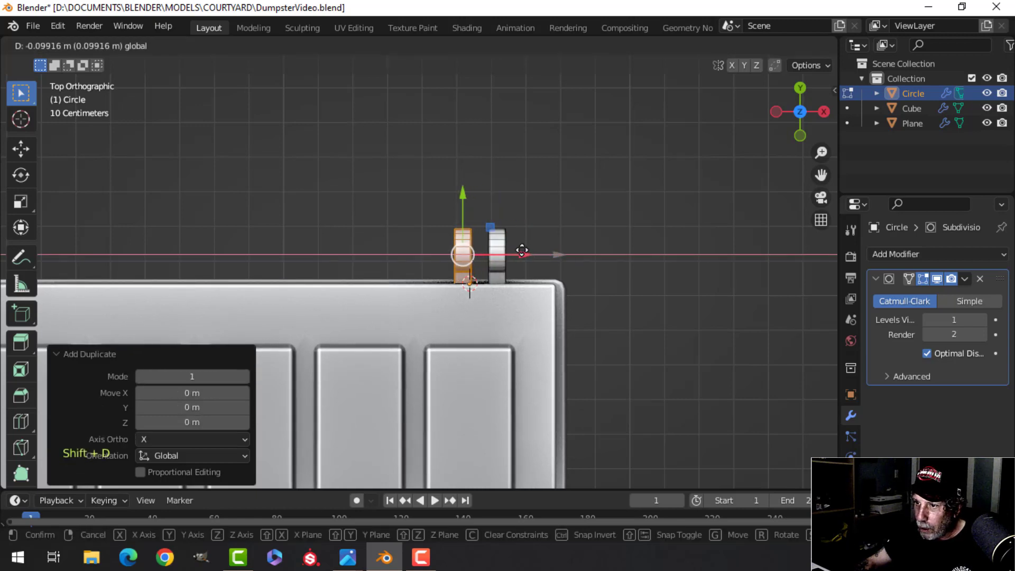
scroll(536, 261, "down", 2)
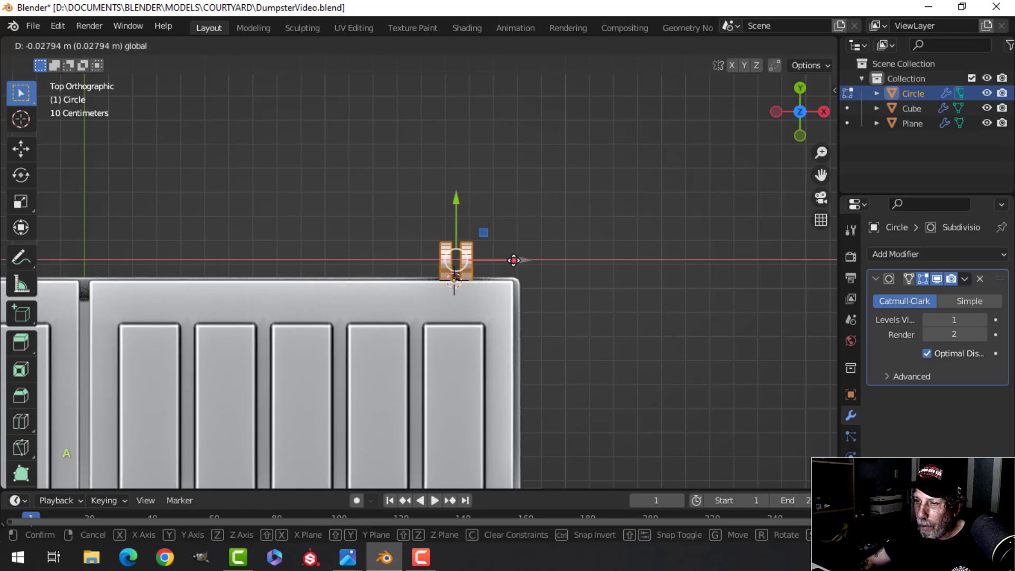
left_click(515, 259)
scroll(256, 316, "down", 1)
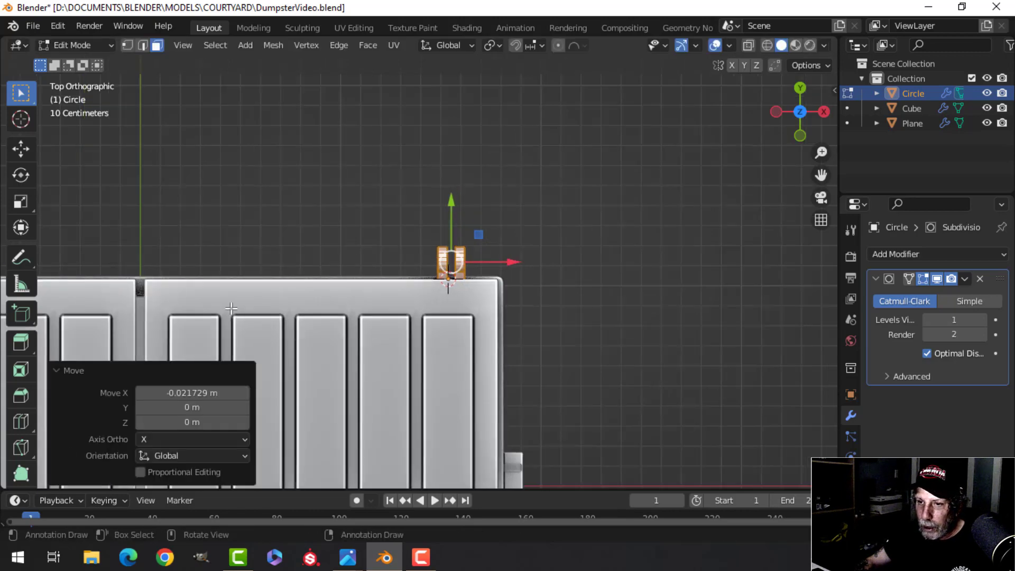
Duplicate the hinge pair twice along negative X so three pairs line the lid's rear edge.
middle_click_drag(307, 300, 383, 267, "shift")
key("shift+d")
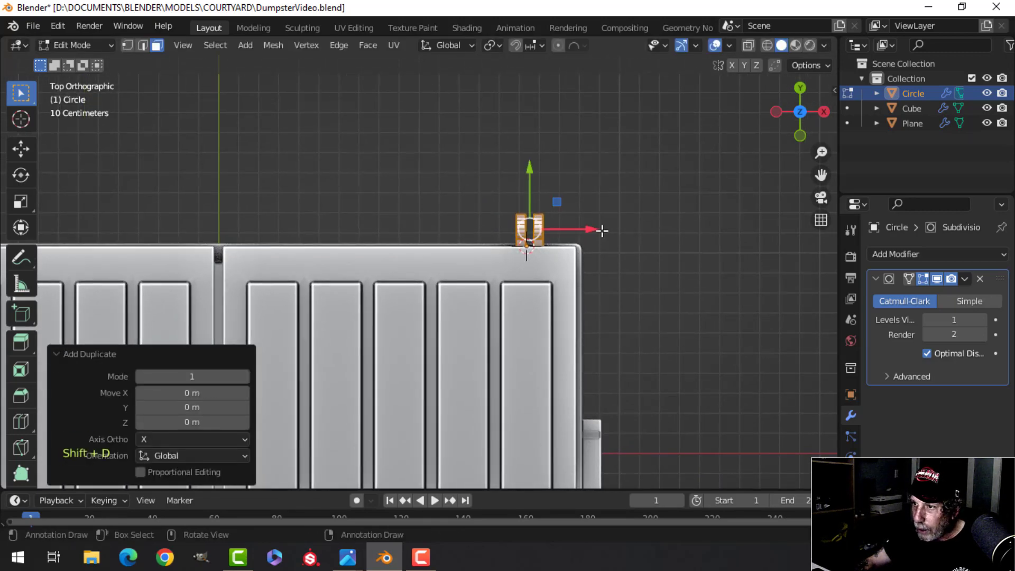
left_click(471, 247)
key("shift+d")
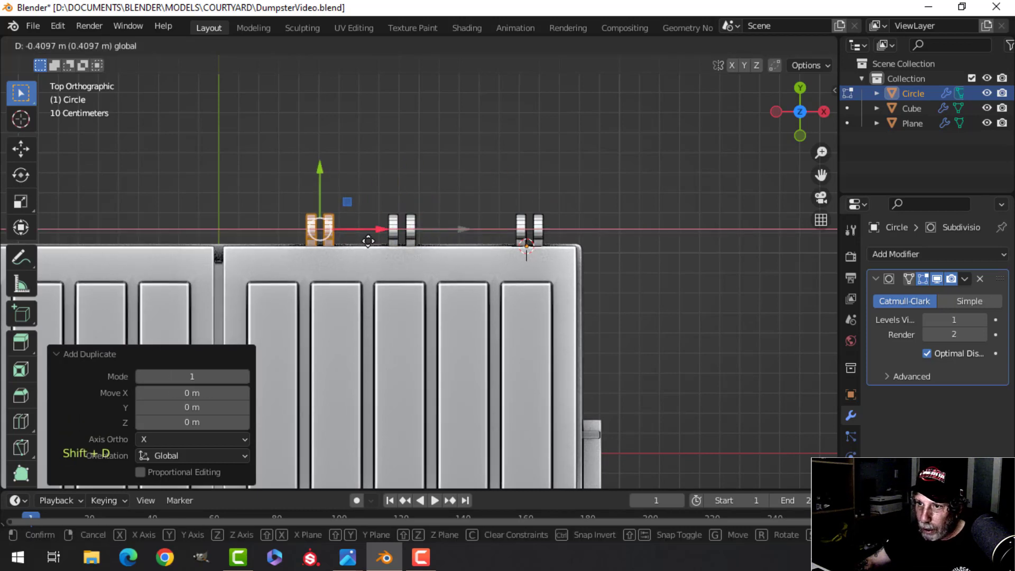
left_click(331, 244)
key("Tab")
middle_click_drag(576, 242, 285, 211)
key("alt+a")
scroll(455, 264, "down", 3)
middle_click_drag(447, 249, 439, 159)
scroll(447, 217, "up", 3)
middle_click_drag(438, 158, 407, 245)
left_click(409, 146)
key("Tab")
key("2")
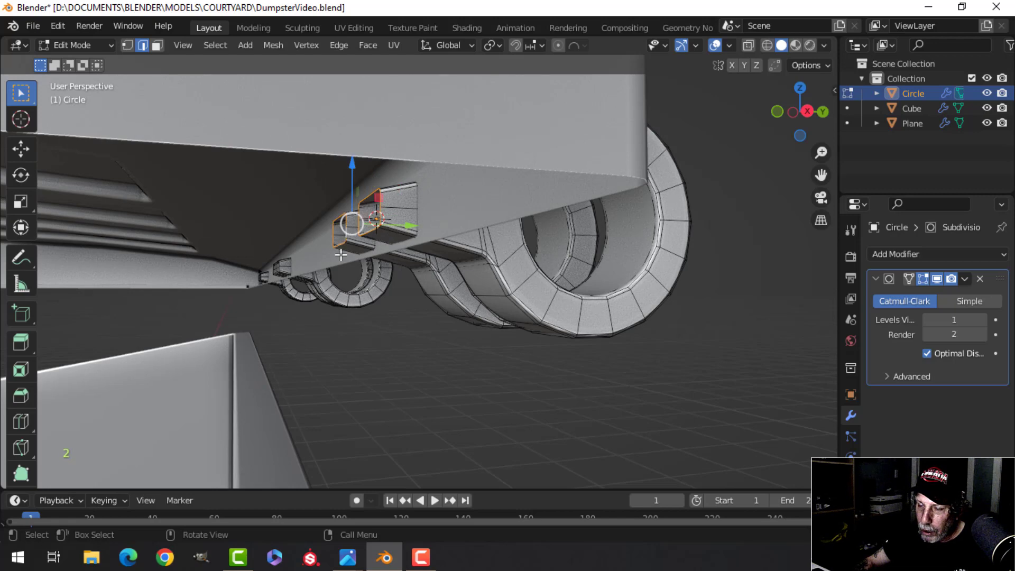
key("Tab")
scroll(432, 222, "down", 4)
key("alt+a")
Add a Solidify modifier to the lids.
left_click(430, 200)
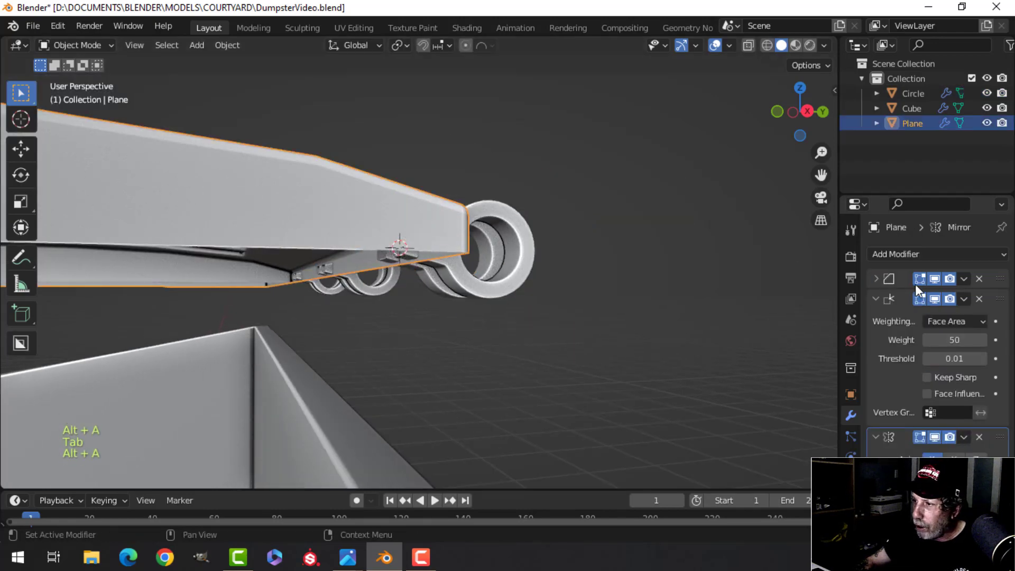
left_click(871, 298)
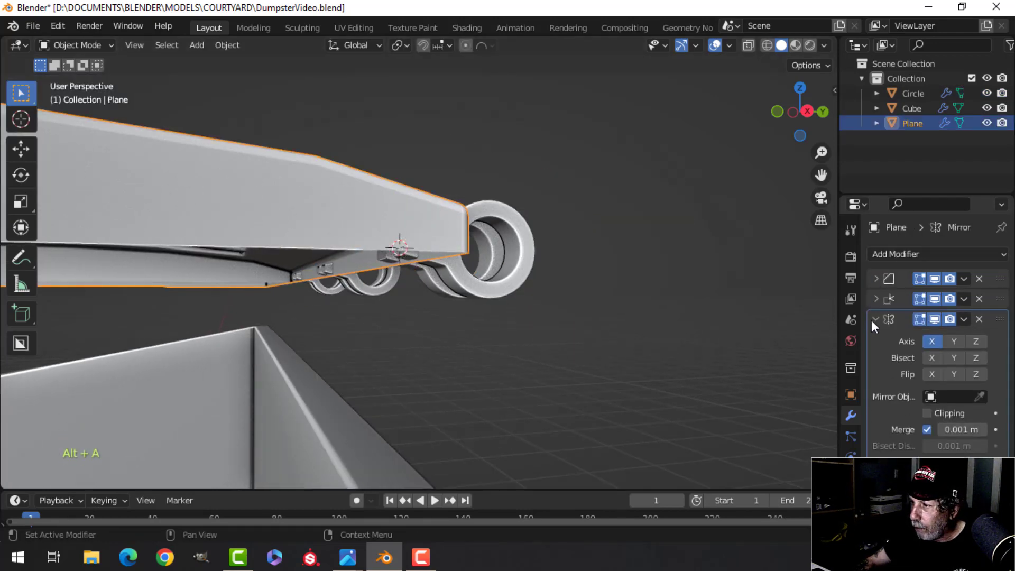
left_click(871, 319)
left_click(877, 254)
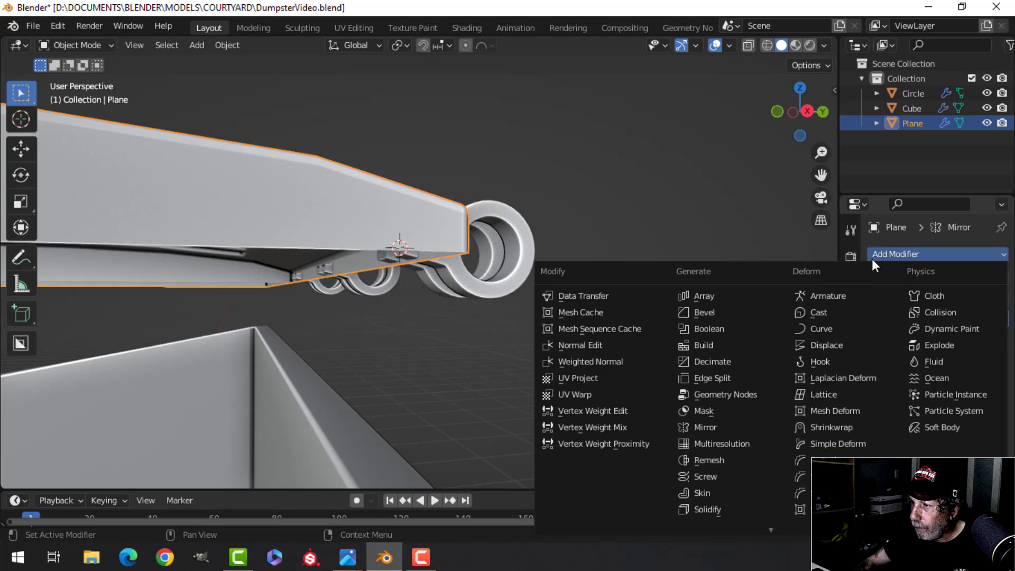
left_click(733, 508)
middle_click_drag(556, 360, 548, 380)
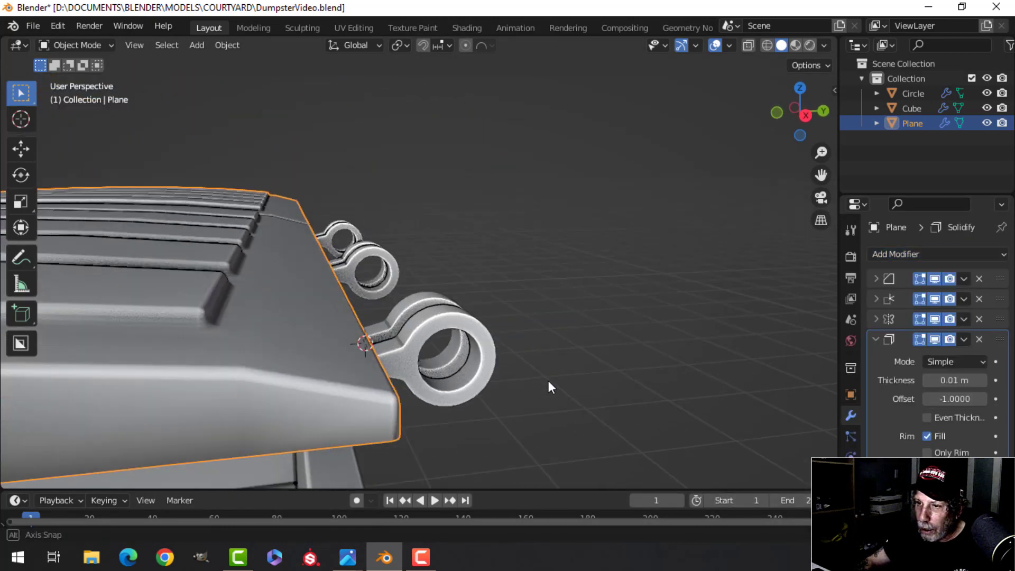
Move the lids' Solidify modifier to second place in the stack, just ahead of Weighted Normal.
scroll(529, 360, "down", 3)
middle_click_drag(510, 338, 478, 343, "shift")
scroll(1009, 346, "down", 3)
left_click(873, 280)
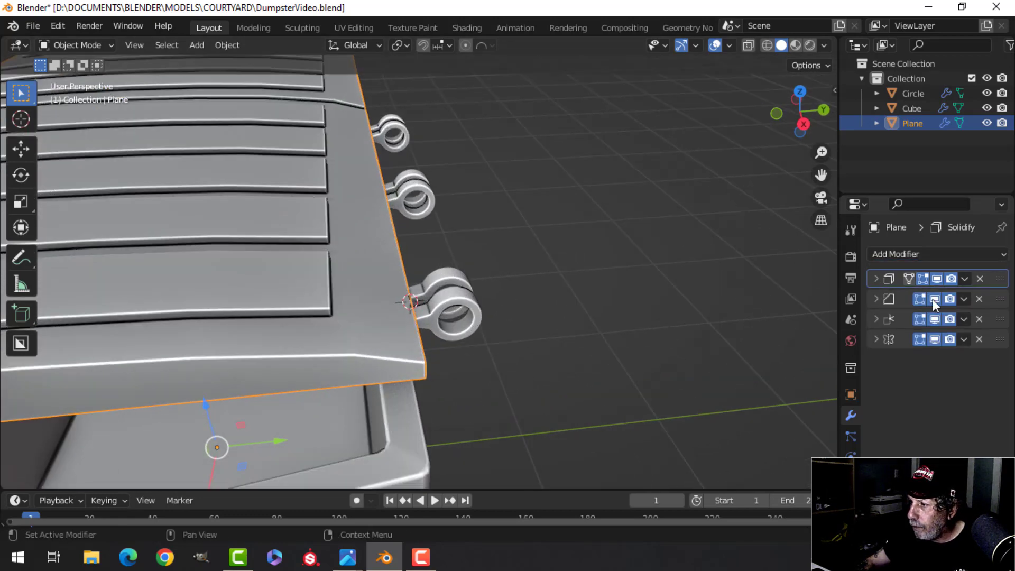
left_click_drag(997, 296, 994, 313)
Examine the underside of the lids where the hinge arms pass through the rear rim.
middle_click_drag(489, 317, 504, 253)
scroll(521, 204, "up", 4)
middle_click_drag(521, 204, 407, 298, "shift")
scroll(449, 287, "up", 3)
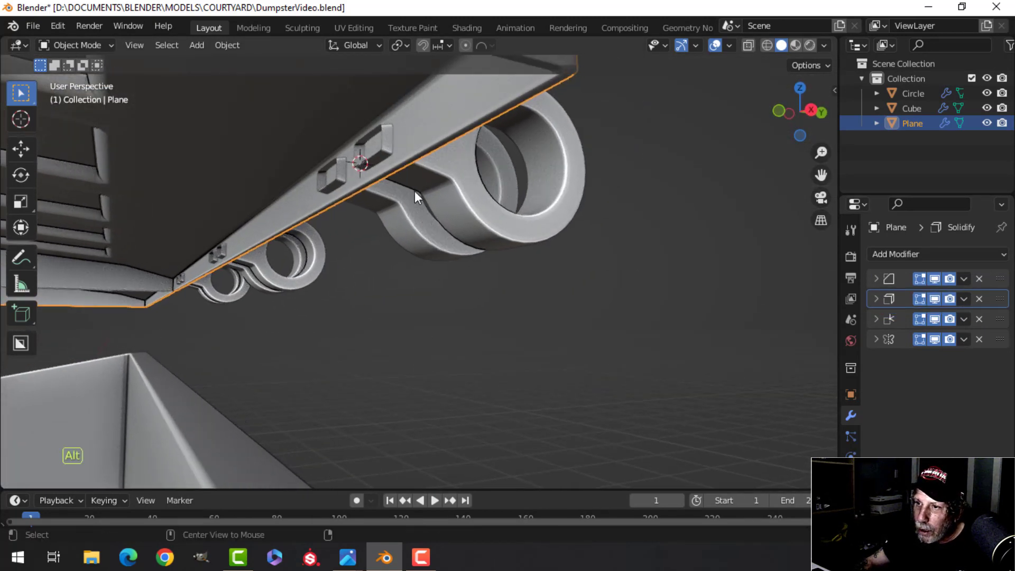
key("alt+a")
middle_click_drag(416, 167, 404, 173)
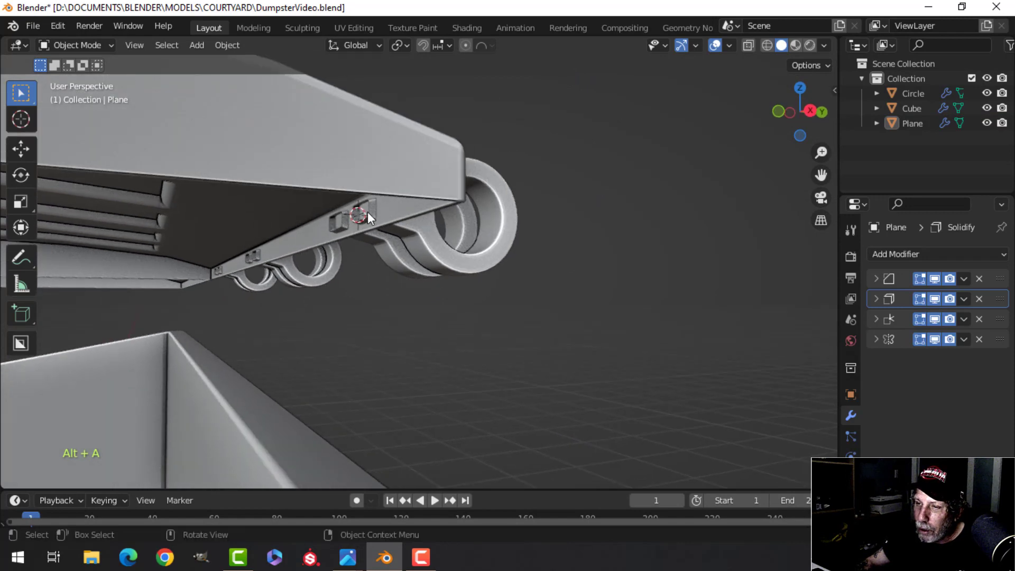
middle_click_drag(456, 204, 404, 266)
scroll(360, 292, "up", 3)
Apply the Subdivision modifier on the hinges to make it permanent.
left_click(285, 253)
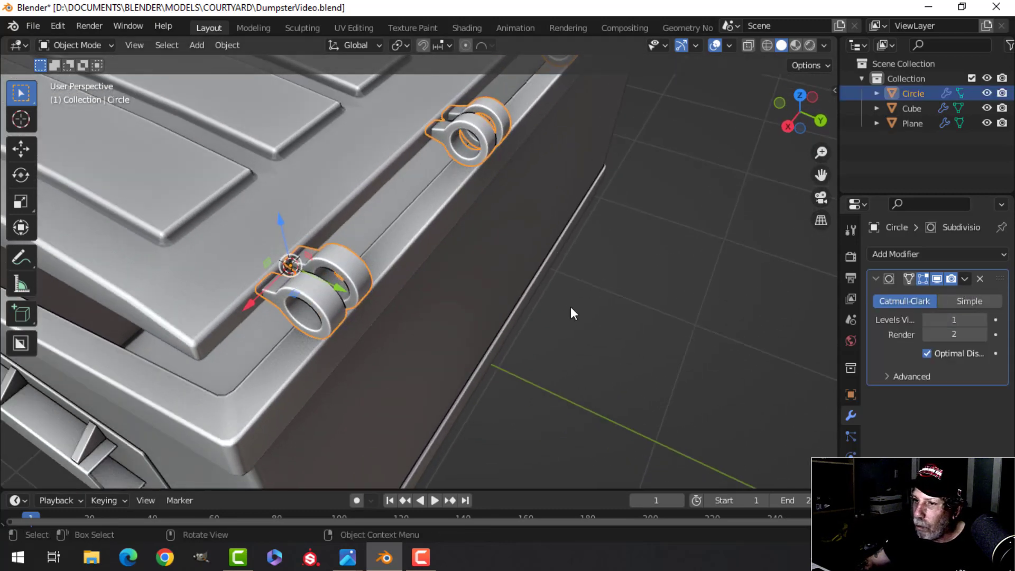
middle_click_drag(569, 307, 526, 383)
left_click(966, 278)
left_click(939, 296)
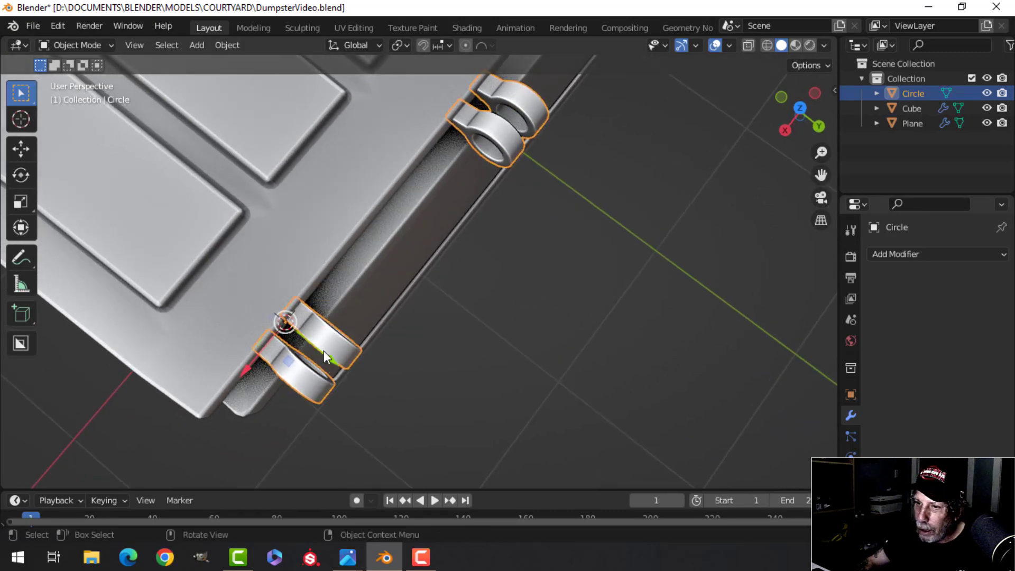
Try to join the hinges and the lids into one object.
middle_click_drag(323, 351, 338, 249)
left_click(313, 225)
key("ctrl+j")
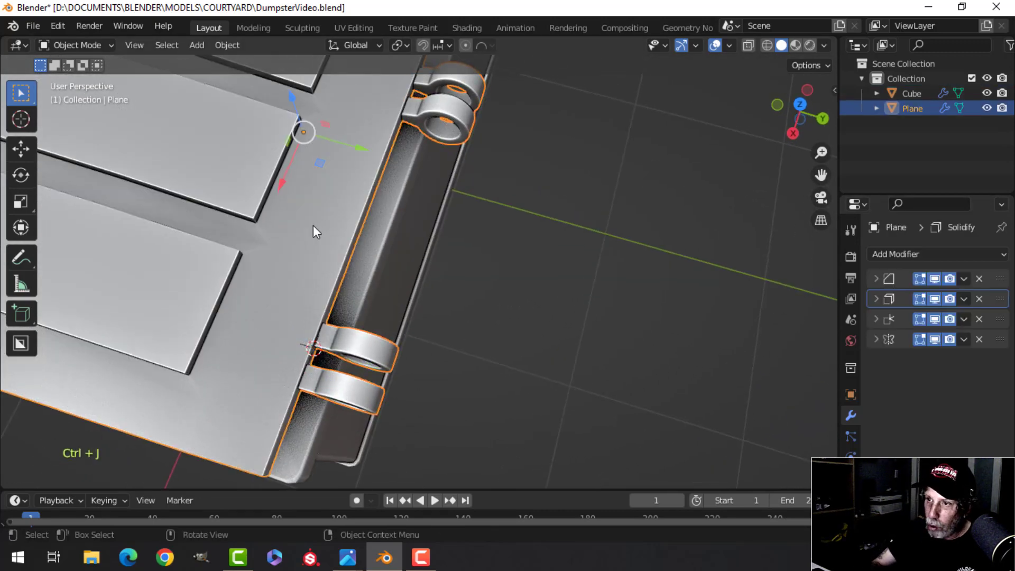
scroll(352, 225, "down", 3)
middle_click_drag(370, 227, 417, 177)
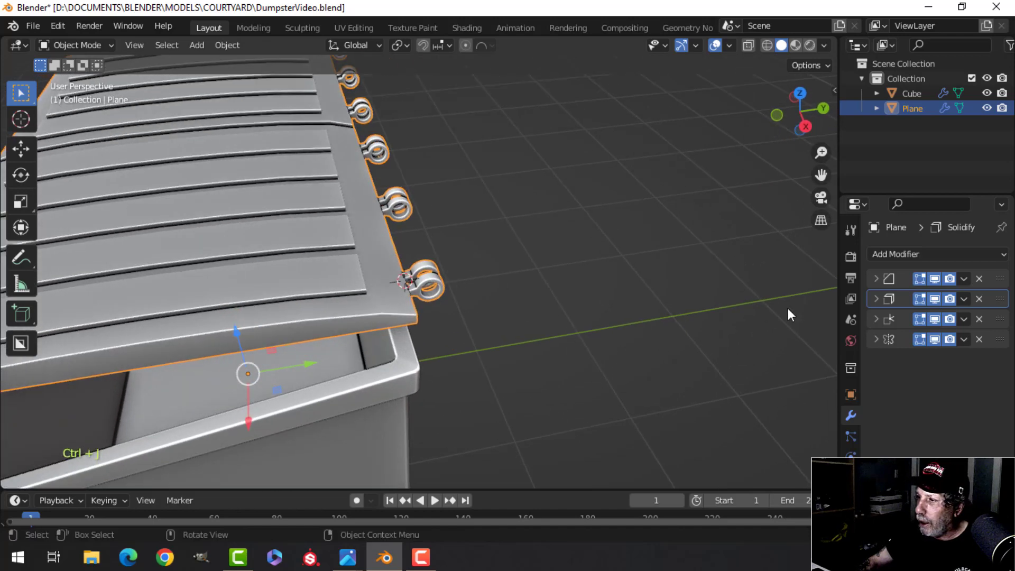
middle_click_drag(489, 300, 475, 258)
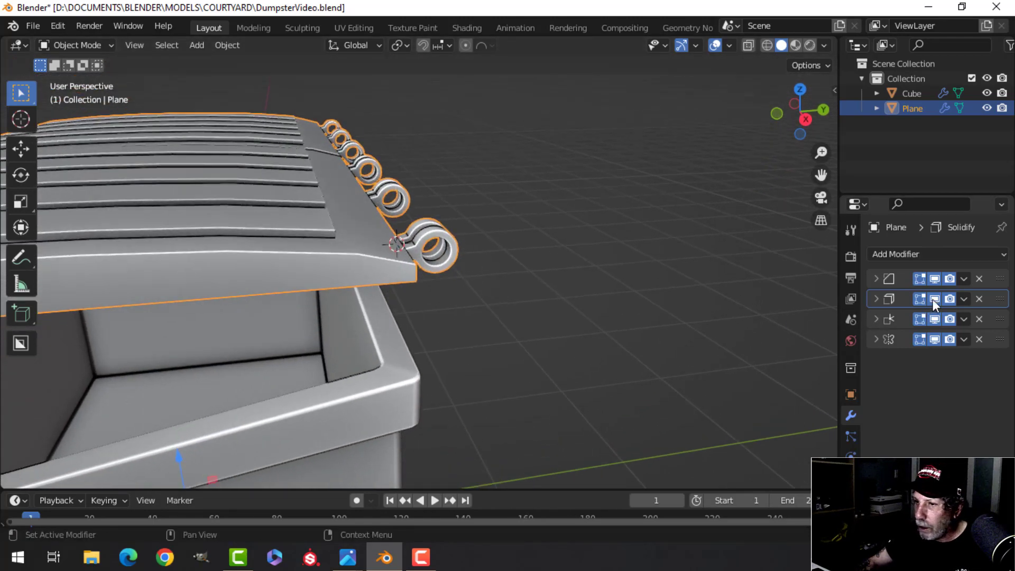
Undo the join of the hinges and the lids.
key("ctrl+z")
key("ctrl+z")
key("ctrl+z")
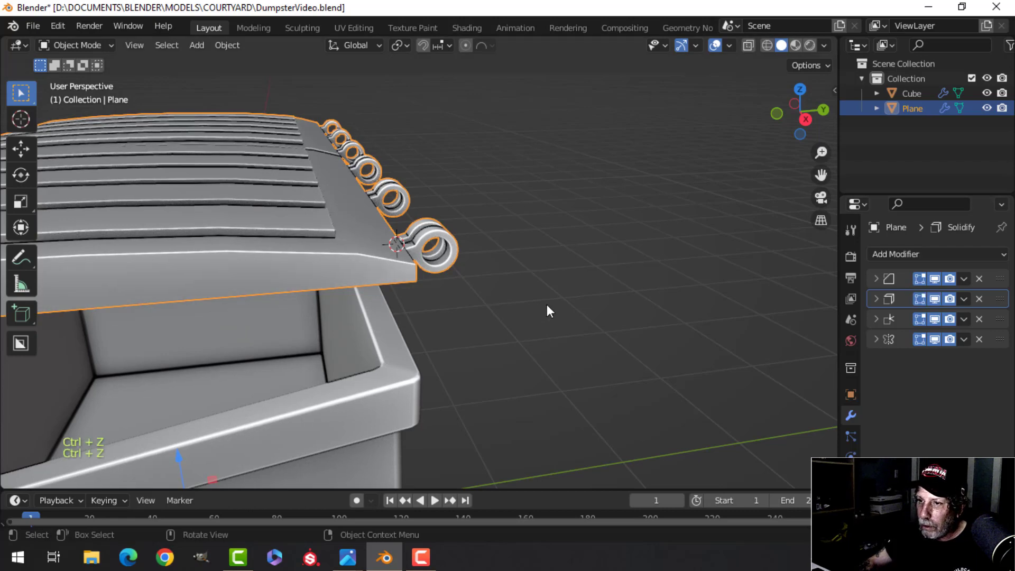
Apply the Bevel modifier at the head of the lids' modifier stack to make it permanent.
middle_click_drag(523, 308, 329, 263)
key("alt+a")
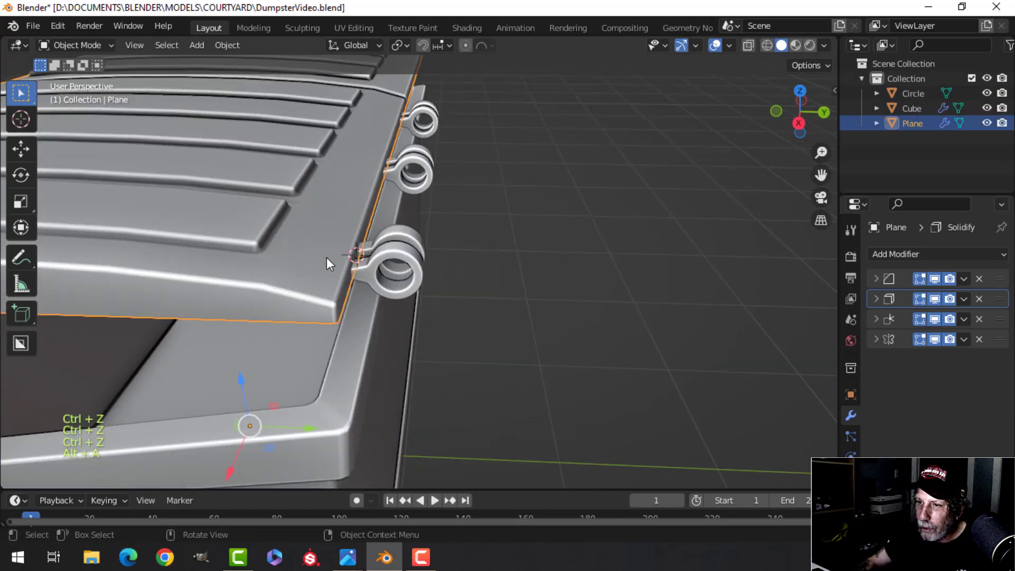
left_click(876, 279)
left_click(874, 277)
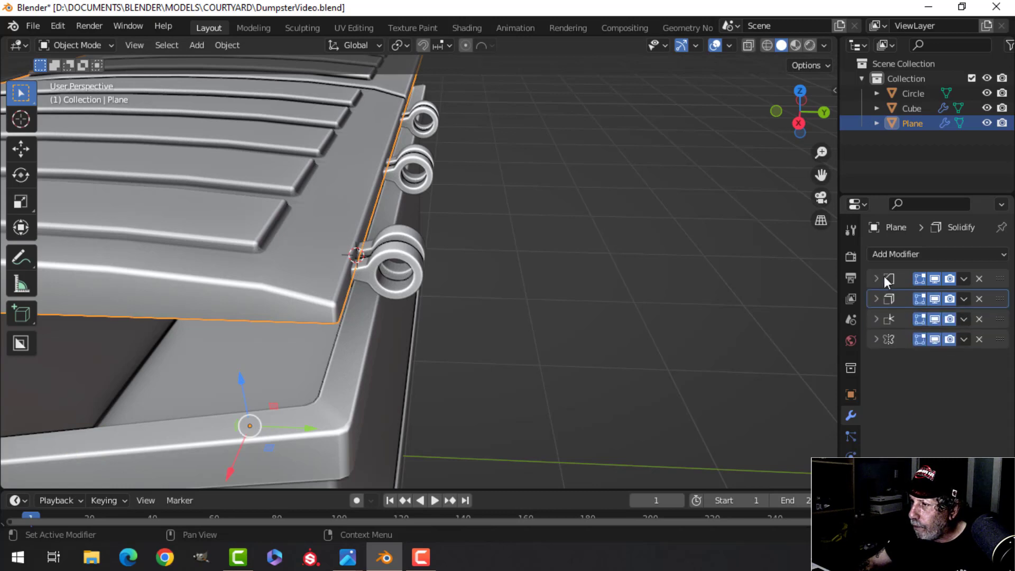
left_click(963, 279)
left_click(932, 297)
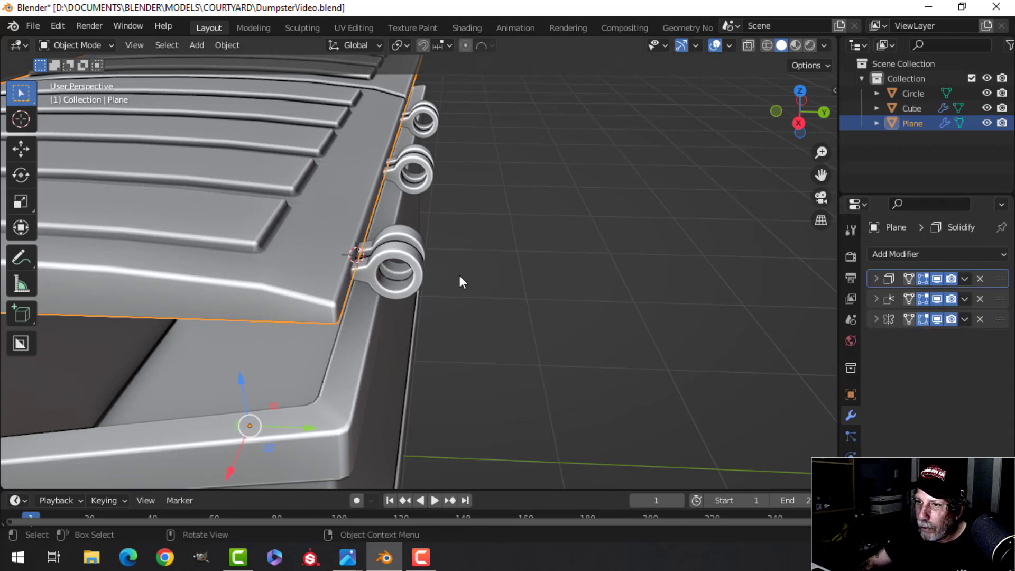
Join the hinges into the lids object, keeping the lids as the active object.
left_click(415, 270)
left_click(317, 244, "shift")
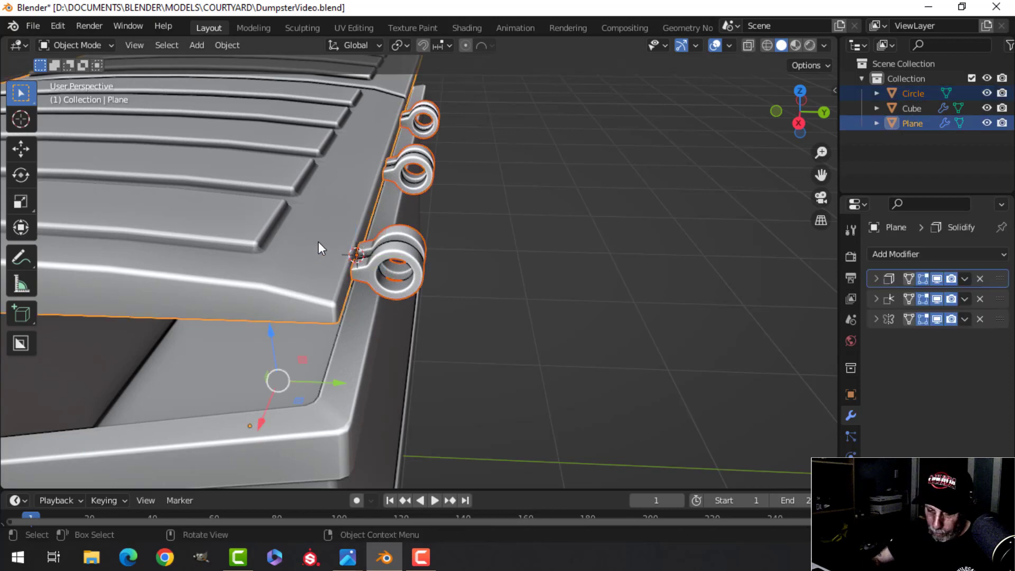
key("ctrl+j")
key("alt+a")
scroll(470, 217, "down", 4)
middle_click_drag(471, 217, 439, 217)
Merge all vertices of the combined lid and hinge mesh by distance.
key("Tab")
key("a")
key("Tab")
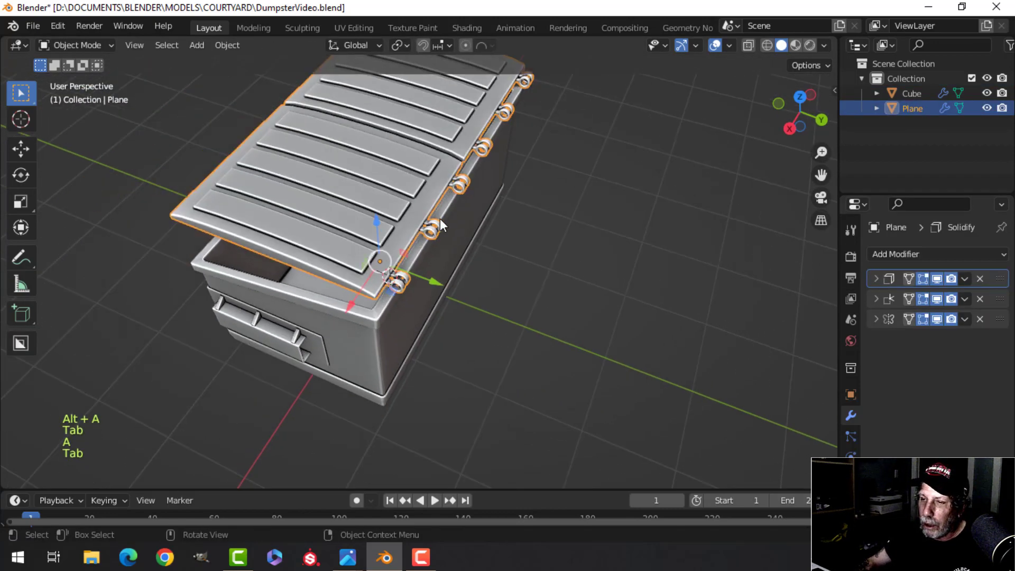
key("Tab")
key("m")
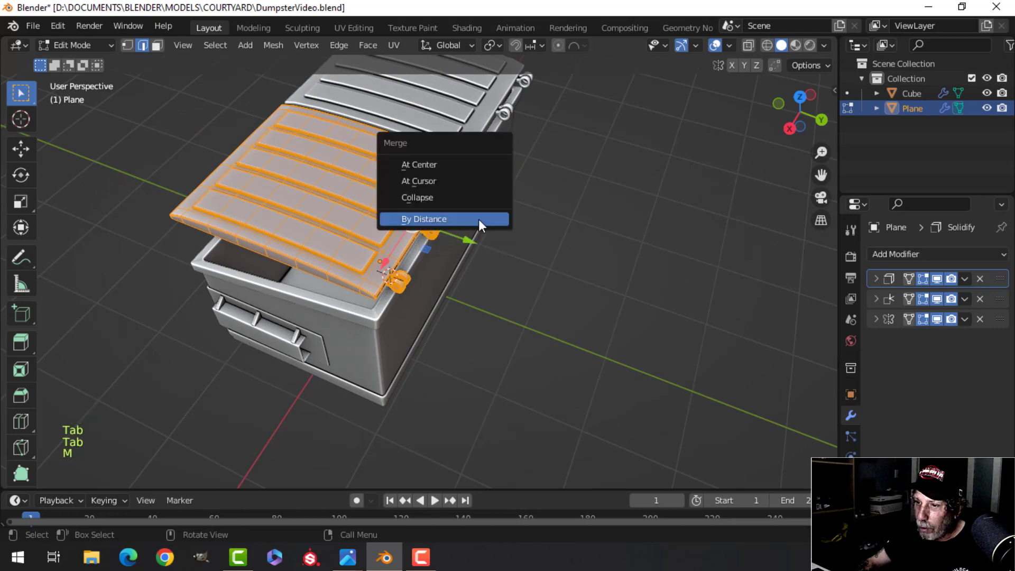
left_click(486, 218)
key("alt+a")
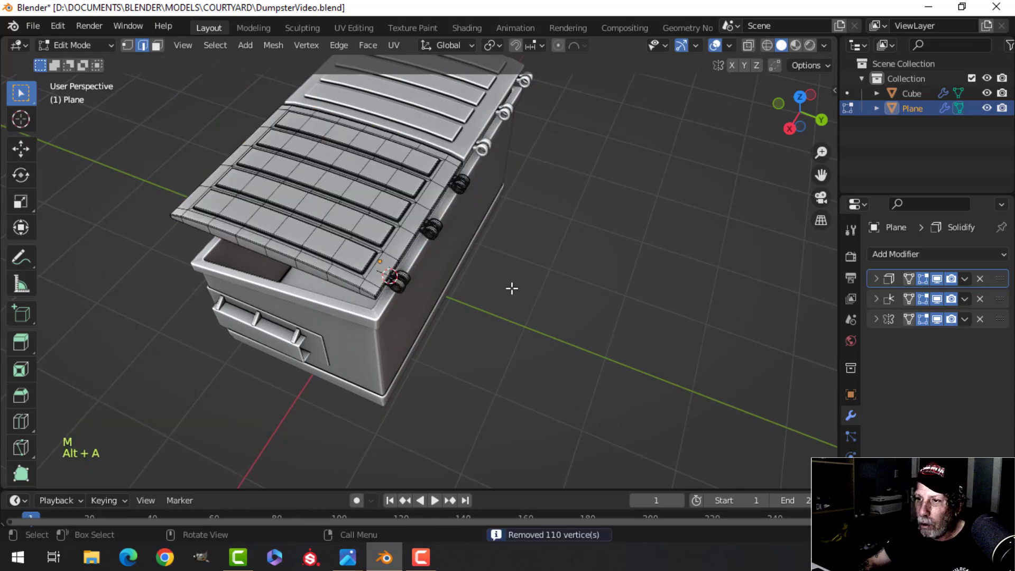
key("Tab")
Examine the joined hinges along the lids' rear edge for shading and modifier problems.
scroll(502, 282, "up", 4)
key("alt+a")
middle_click_drag(423, 251, 362, 262, "shift")
scroll(369, 271, "down", 1)
middle_click_drag(362, 262, 376, 270)
scroll(376, 270, "up", 2)
middle_click_drag(445, 271, 451, 298)
scroll(379, 357, "up", 3)
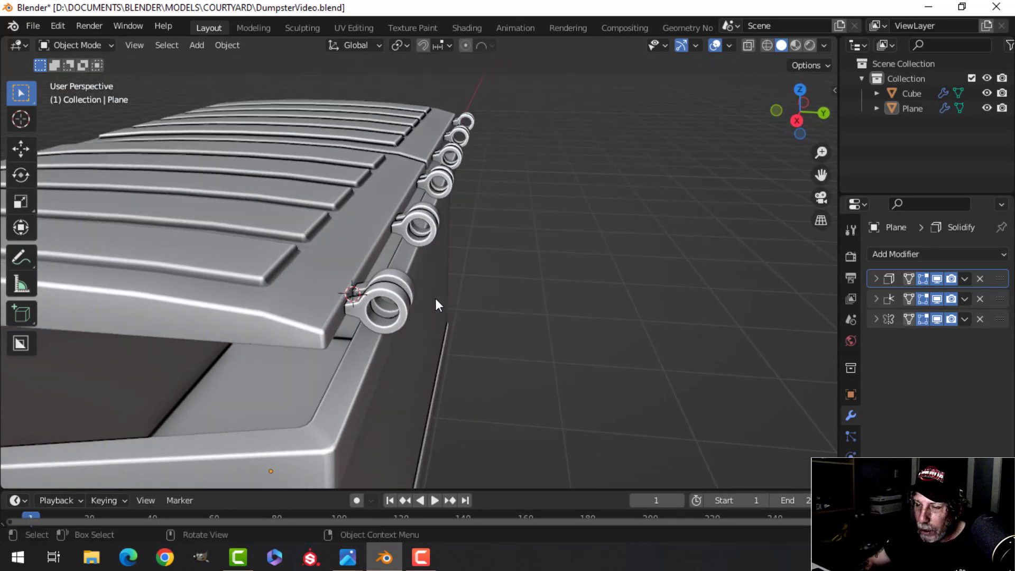
Add a 16-vertex cylinder mesh at the 3D cursor beside the outermost hinge.
key("KP_7")
scroll(453, 294, "down", 1)
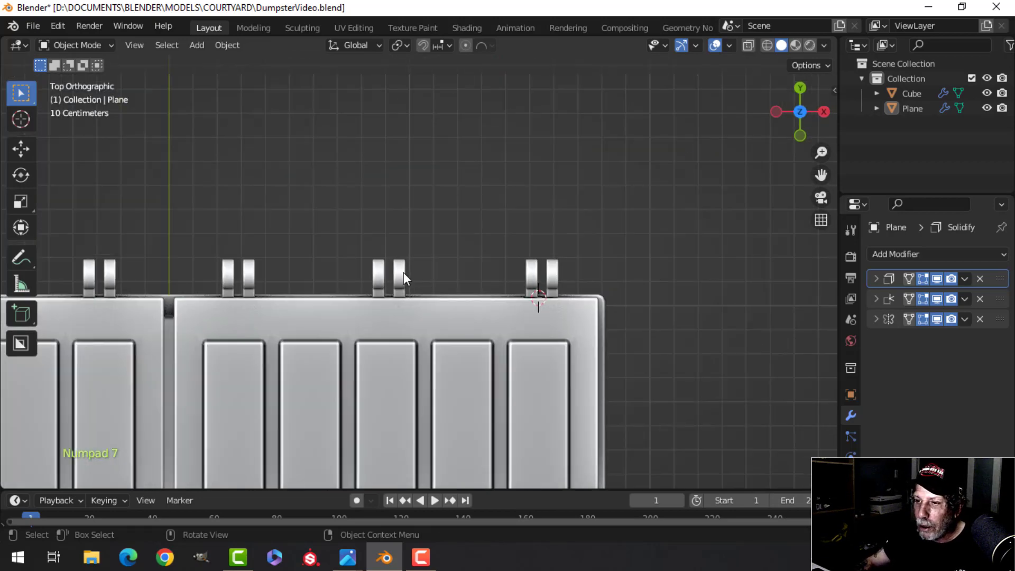
left_click(474, 294)
scroll(474, 294, "down", 2)
middle_click_drag(447, 313, 481, 300, "shift")
key("shift+a")
mouse_move(414, 222)
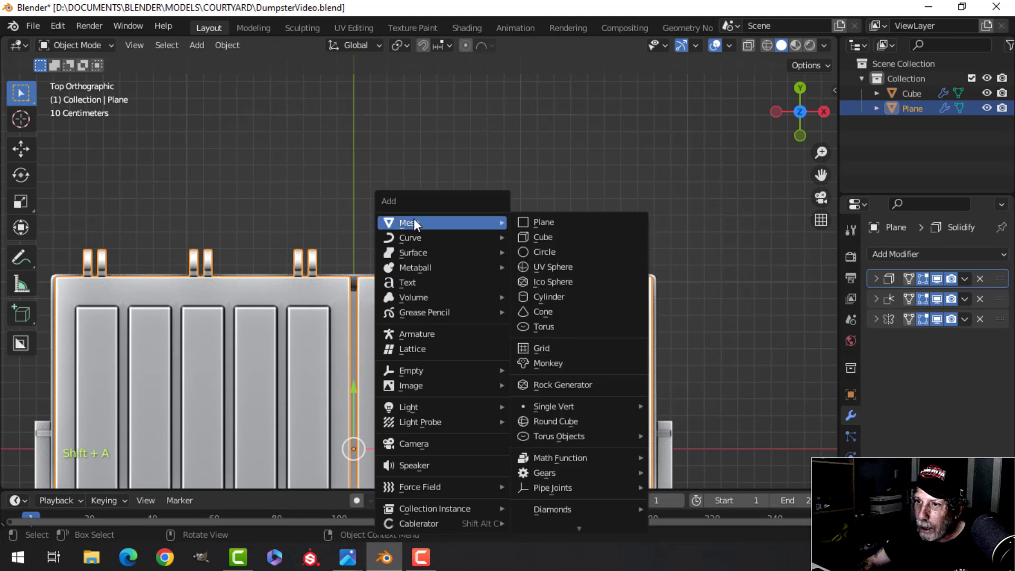
left_click(553, 296)
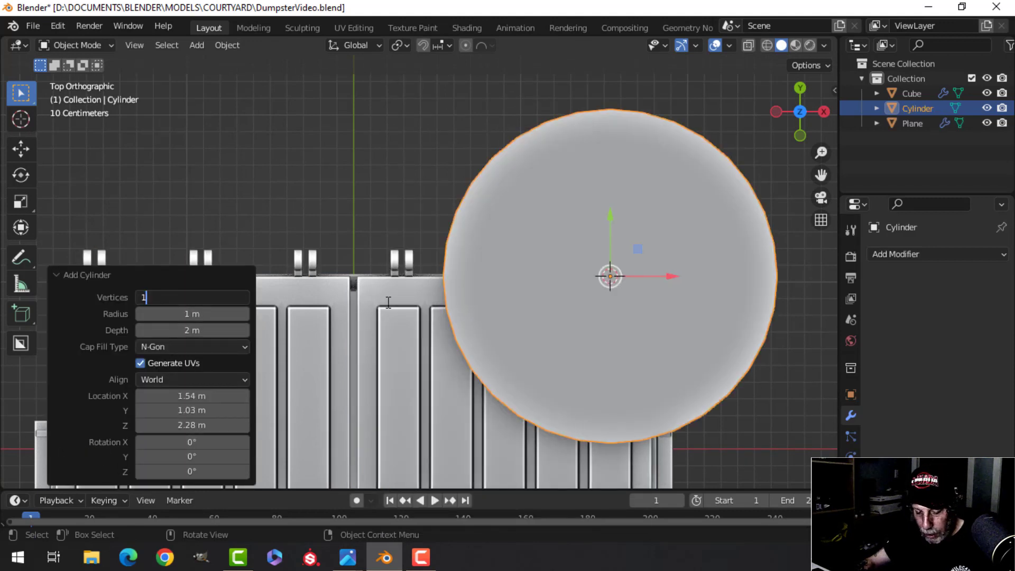
type("16")
key("Return")
scroll(469, 285, "down", 5)
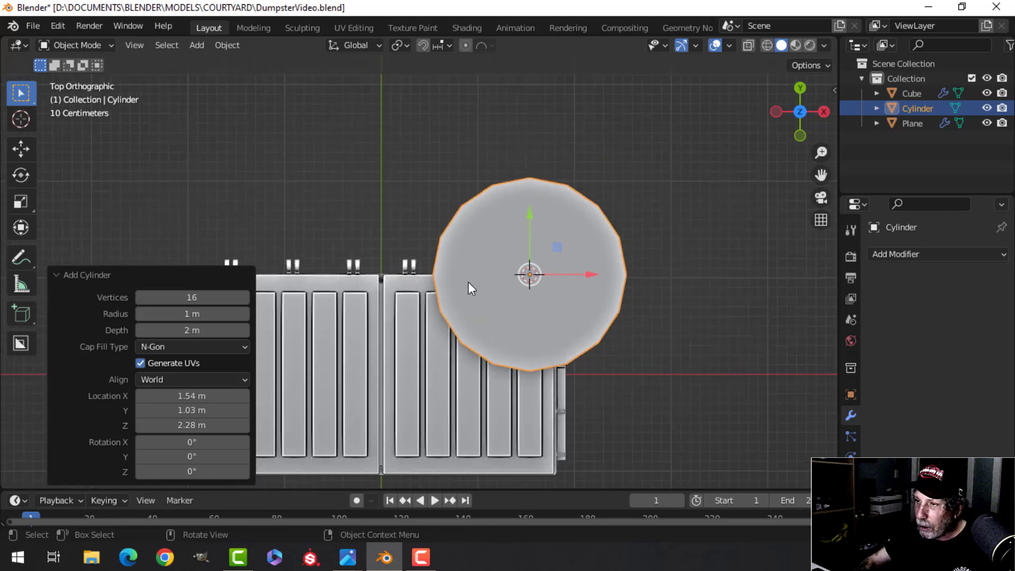
Scale the cylinder's mesh down to hinge size and shift it along Y onto the outermost hinge's rings.
key("Tab")
key("s")
left_click(525, 280)
scroll(534, 282, "up", 4)
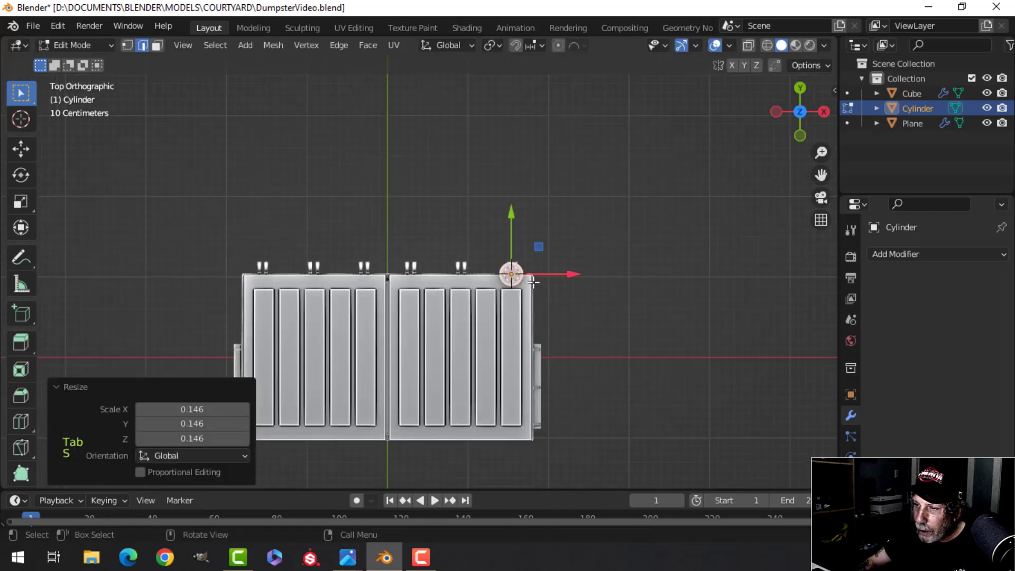
key("s")
left_click(610, 268)
middle_click_drag(616, 274, 535, 270, "shift")
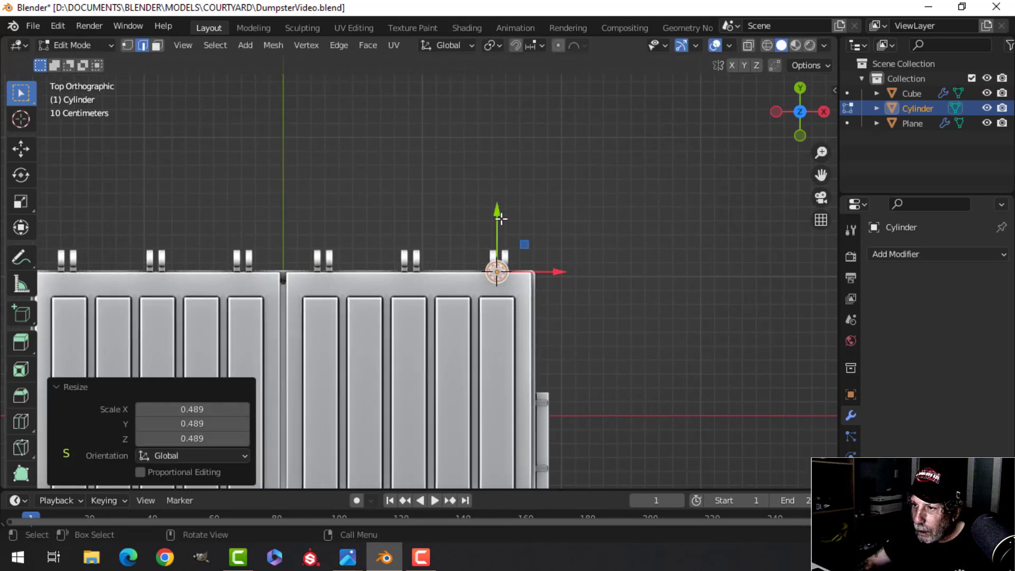
left_click_drag(501, 218, 500, 207)
key("s")
left_click(564, 261)
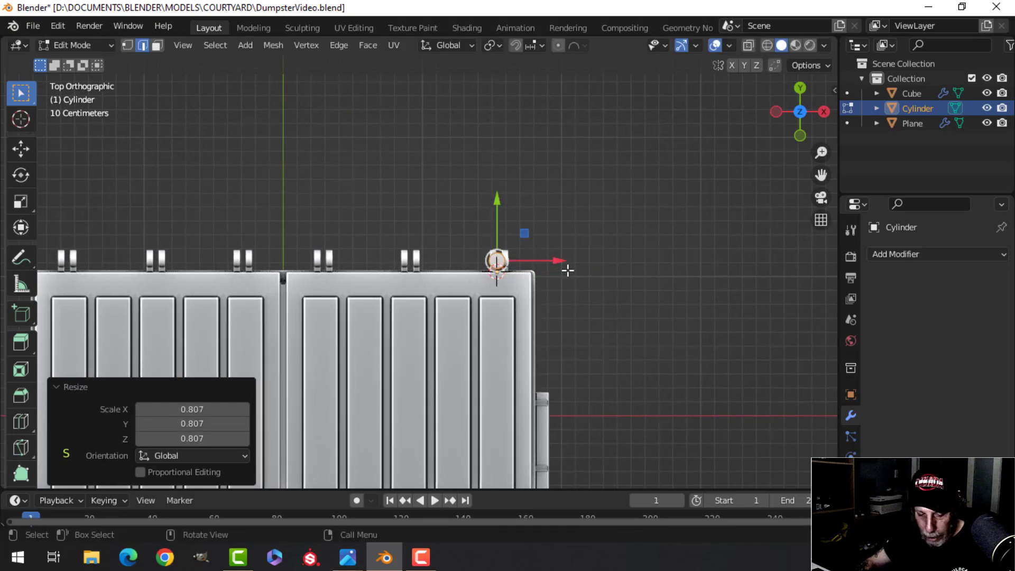
Rotate the cylinder 90° about Y, move it outward along X past the hinge, and scale it to about 0.54.
key("r")
key("y")
left_click(568, 270)
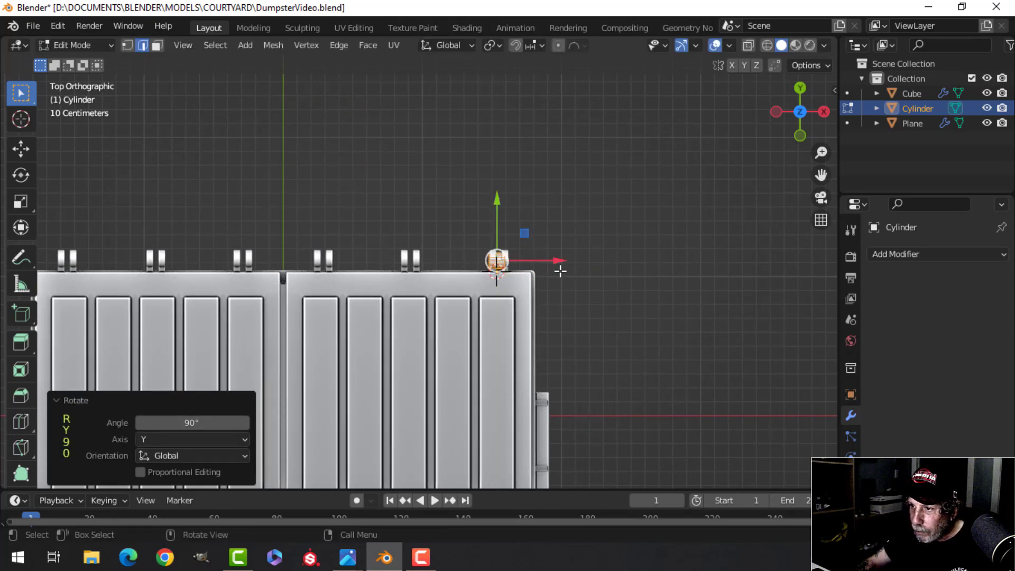
scroll(557, 268, "up", 3)
left_click_drag(609, 252, 672, 239)
key("s")
left_click(654, 249)
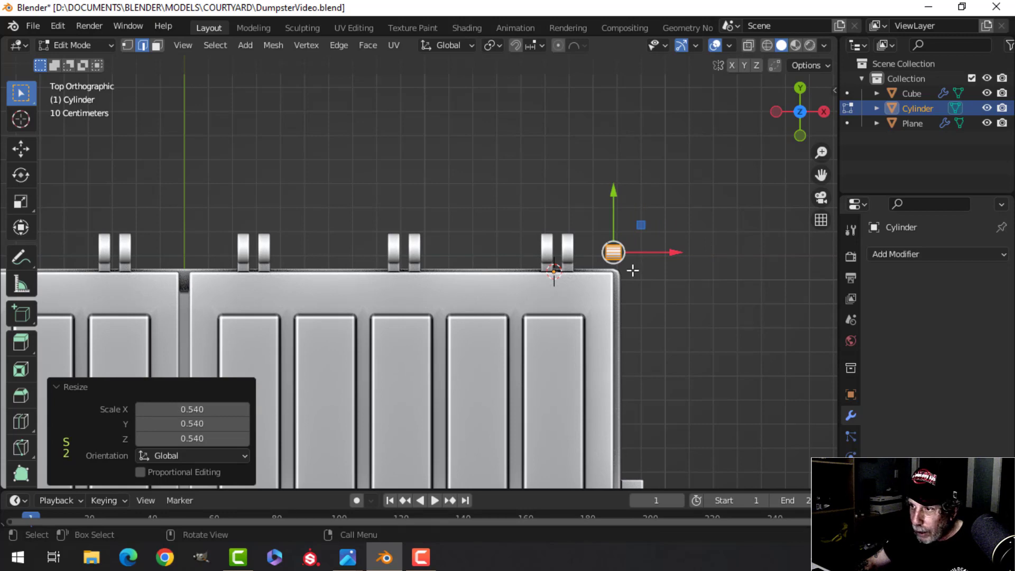
Stretch the cylinder's inner end face along X through all the hinges to form one long rod.
key("3")
middle_click_drag(633, 270, 526, 312)
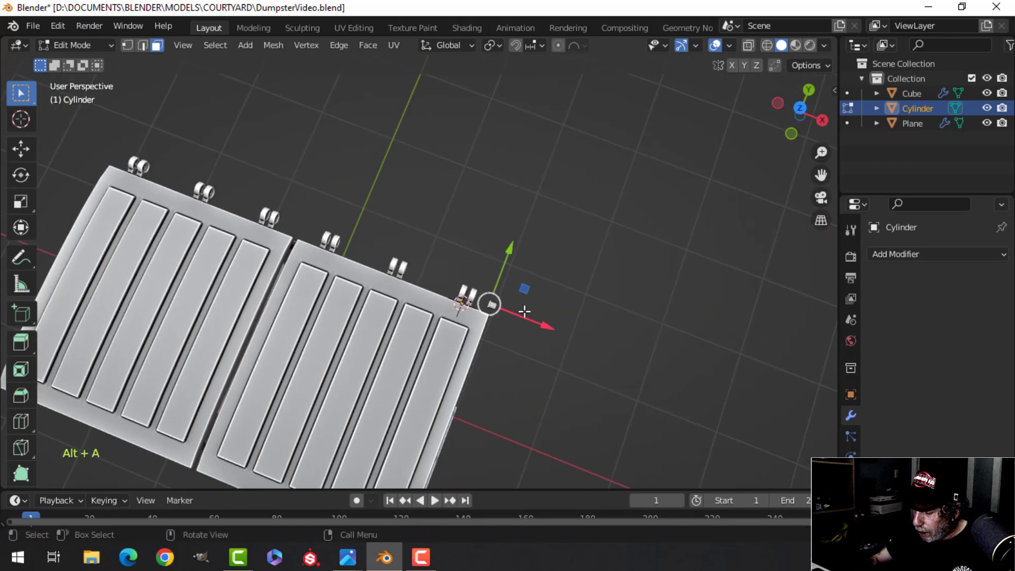
key("KP_7")
left_click_drag(567, 267, 119, 283)
Centre the whole rod across both lids, align it with the hinge rings, and scale it by about 1.014.
key("a")
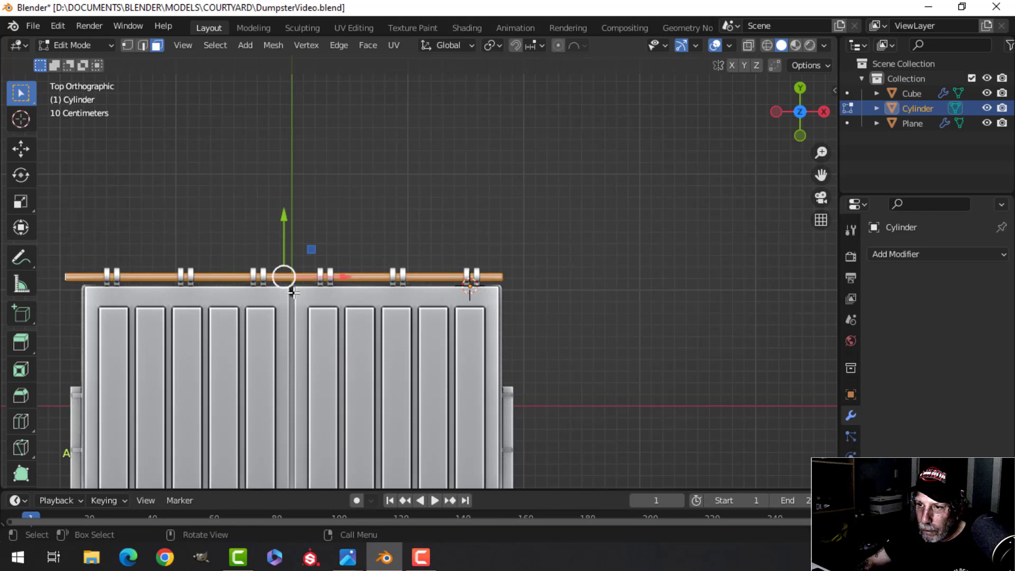
left_click_drag(345, 277, 354, 274)
middle_click_drag(548, 315, 475, 175)
left_click_drag(494, 157, 498, 154)
key("s")
left_click(482, 207)
middle_click_drag(482, 208, 493, 188)
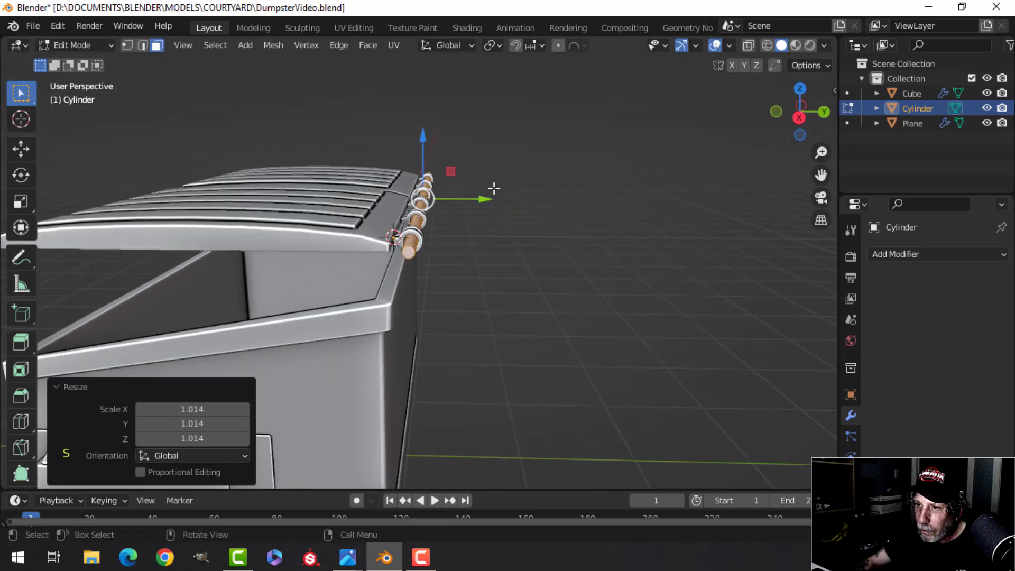
scroll(494, 188, "down", 1)
mouse_move(434, 256)
middle_mouse_down()
mouse_move(424, 267)
mouse_move(427, 308)
mouse_move(425, 263)
middle_mouse_up()
key("Tab")
scroll(431, 264, "up", 2)
key("alt+a")
scroll(427, 308, "up", 4)
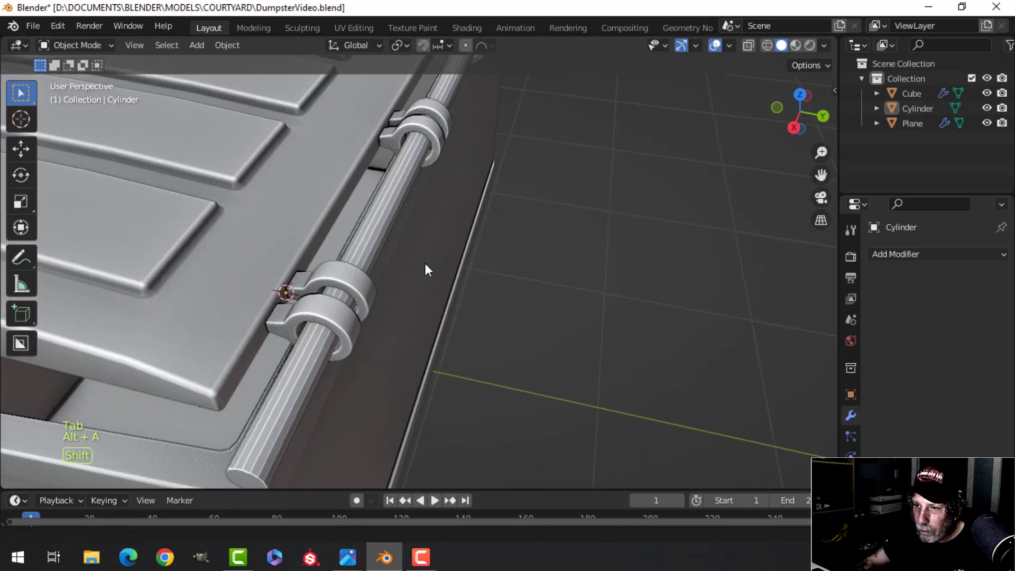
Bevel both end caps of the rod by about 0.016 m with two segments.
scroll(425, 264, "down", 2)
left_click(325, 410)
key("Tab")
key("alt+a")
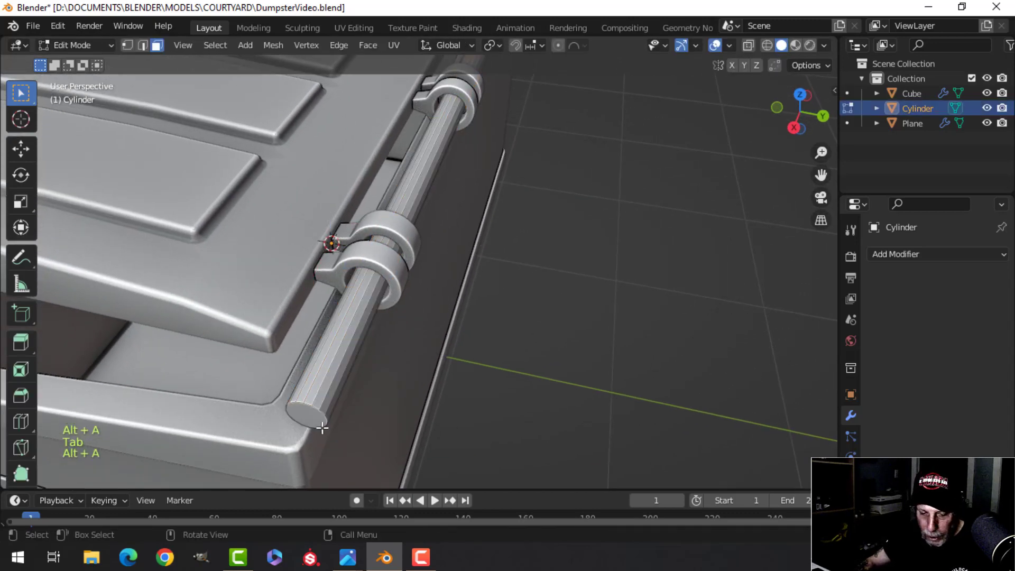
scroll(522, 332, "down", 4)
middle_click_drag(589, 221, 444, 227)
middle_click_drag(661, 277, 286, 212, "shift")
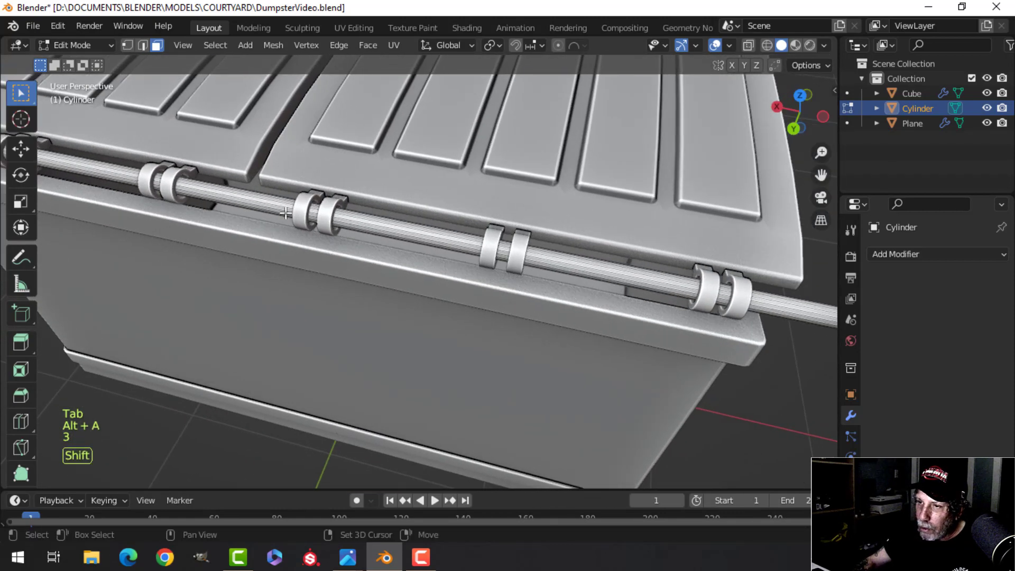
middle_click_drag(557, 236, 275, 196, "shift")
middle_click_drag(434, 222, 347, 215)
scroll(346, 215, "up", 2)
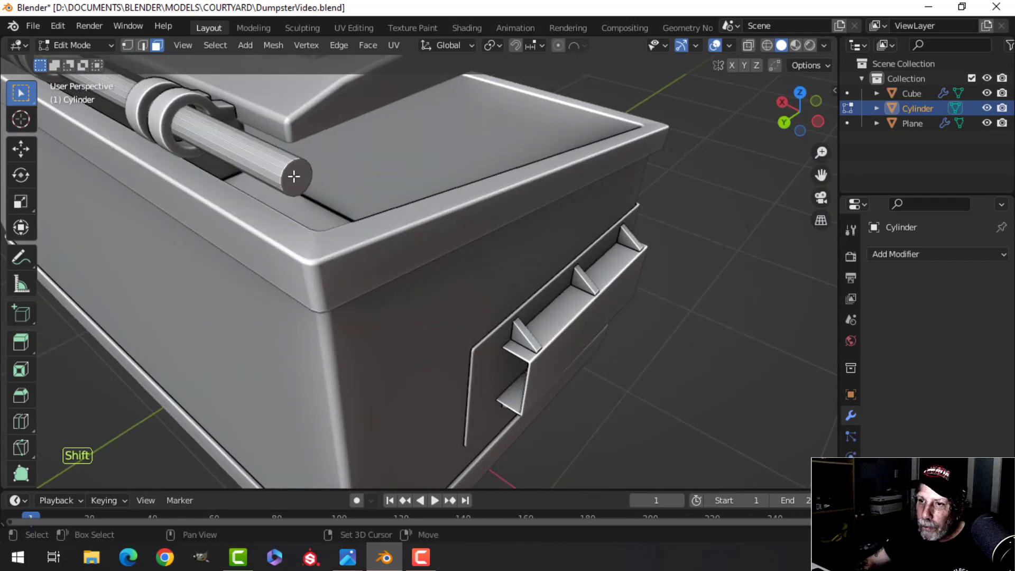
key("shift")
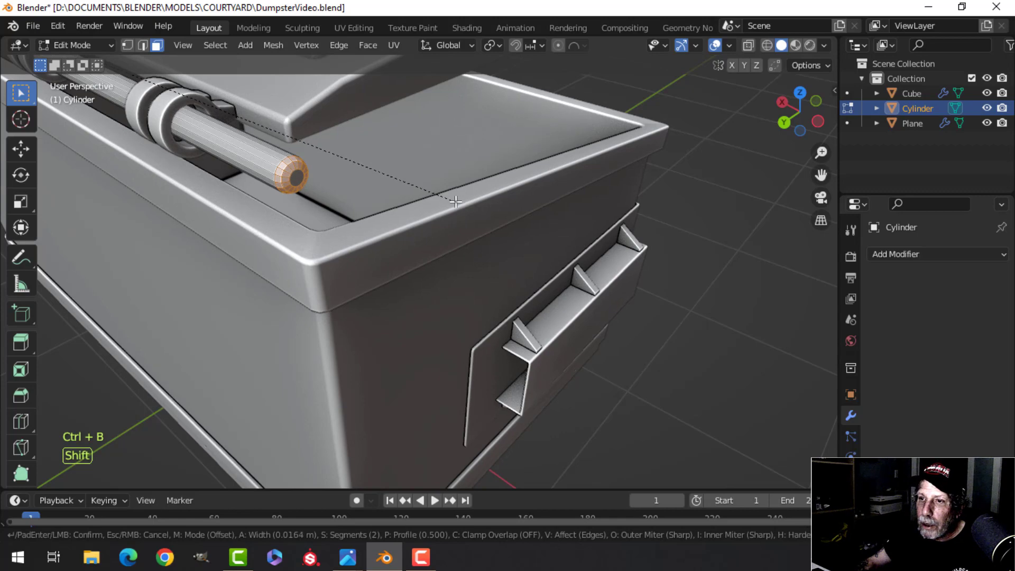
left_click(440, 205)
key("Tab")
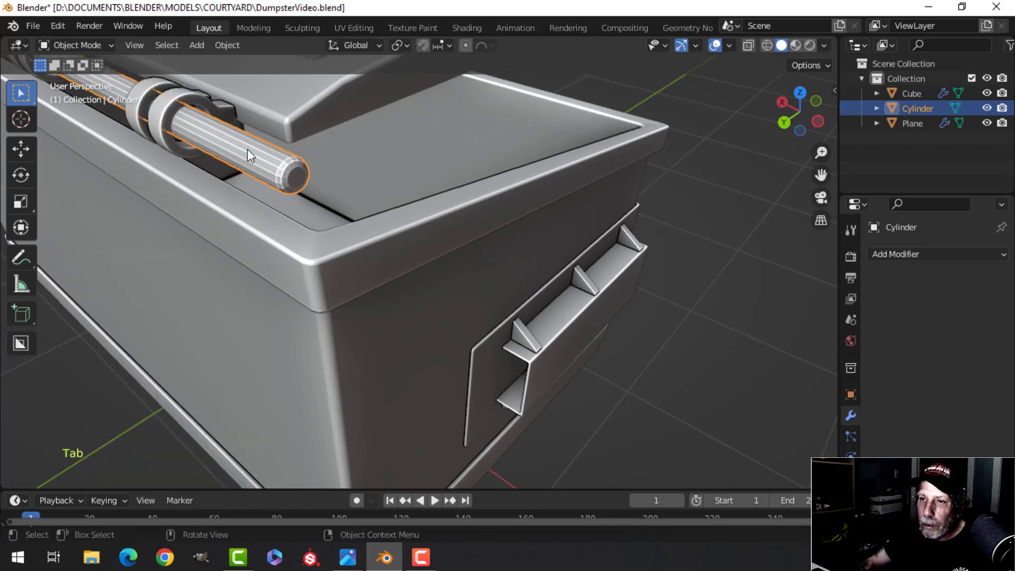
Apply smooth shading to the hinge rod.
right_click(247, 149)
left_click(247, 151)
scroll(262, 206, "down", 3)
key("alt+a")
middle_click_drag(263, 207, 492, 221)
scroll(364, 224, "down", 2)
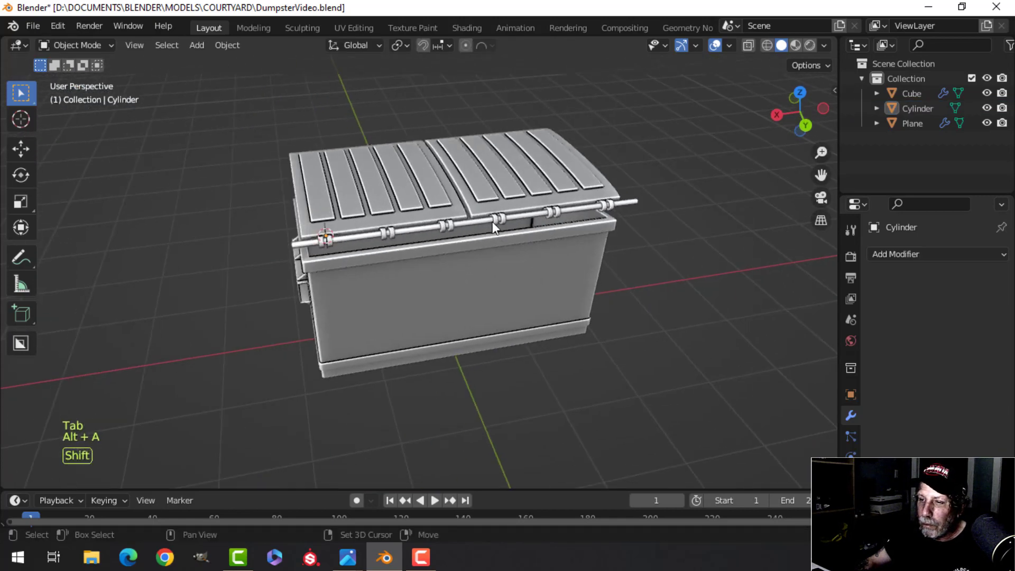
Centre the whole hinge rod inside the hinge rings in side view and scale it up by about 1.198.
middle_click_drag(378, 259, 477, 272)
scroll(478, 272, "up", 4)
middle_click_drag(338, 290, 452, 191, "shift")
scroll(453, 200, "down", 2)
scroll(434, 223, "down", 4)
middle_click_drag(452, 191, 447, 316, "shift")
key("KP_3")
scroll(418, 249, "up", 5)
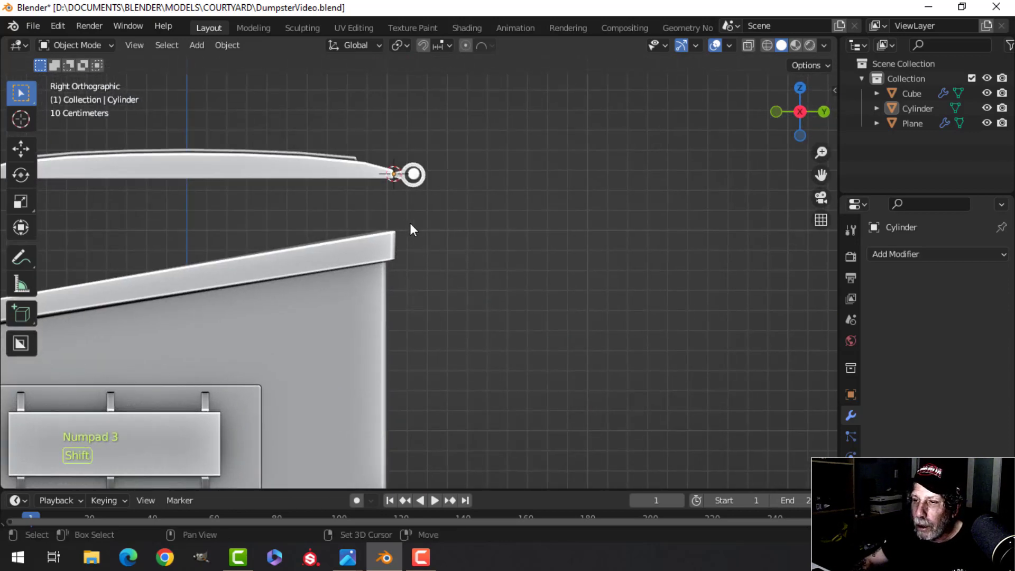
middle_click_drag(410, 223, 429, 253, "shift")
key("Tab")
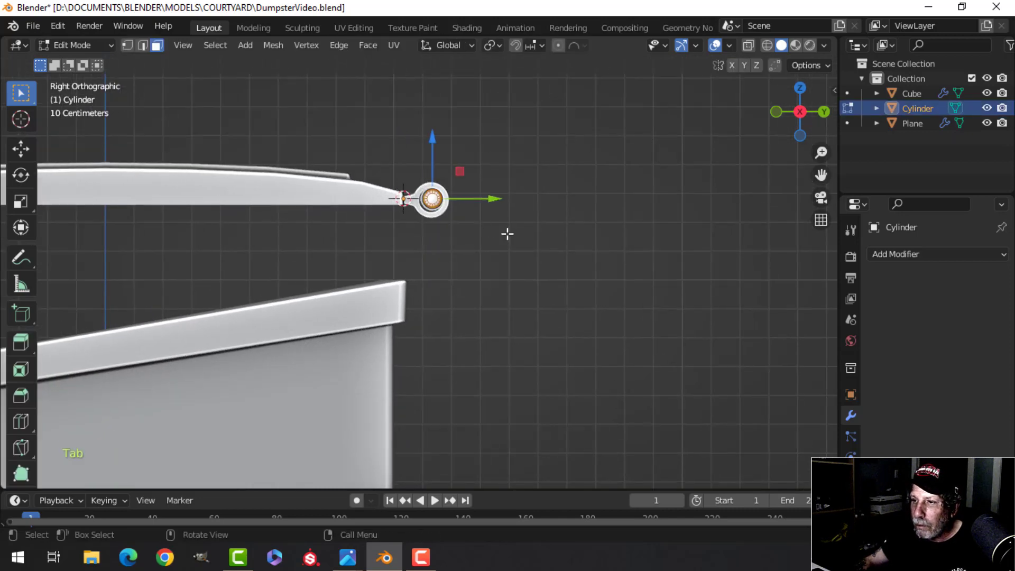
key("a")
scroll(522, 226, "up", 5)
middle_click_drag(549, 221, 542, 264, "shift")
key("g")
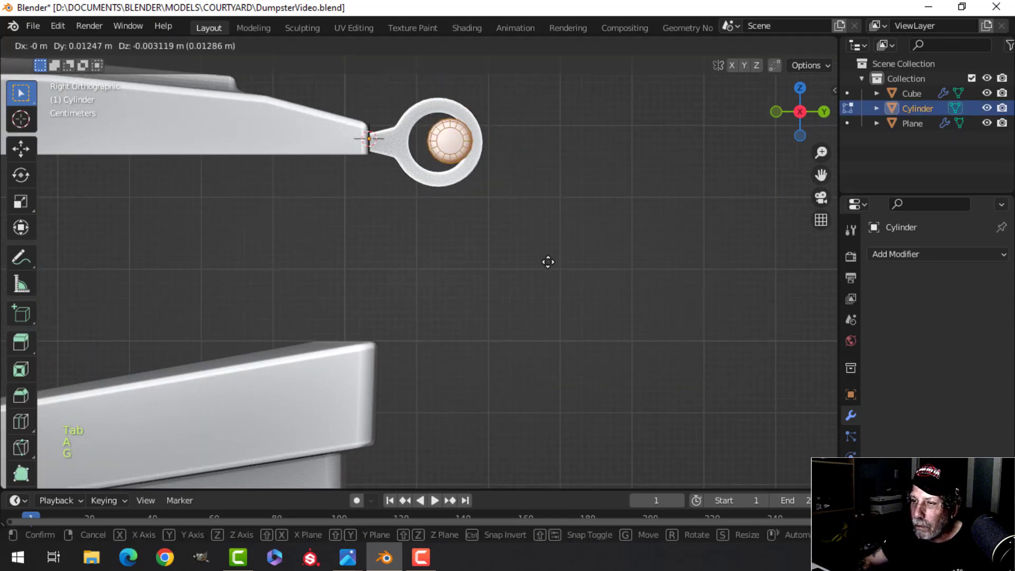
left_click(536, 263)
key("s")
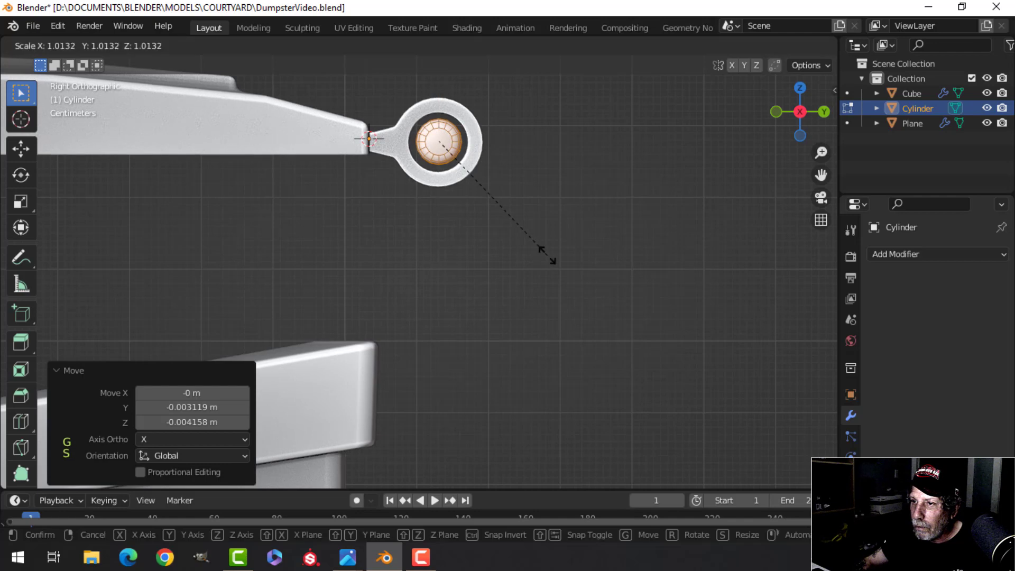
left_click(584, 247)
scroll(561, 247, "down", 3)
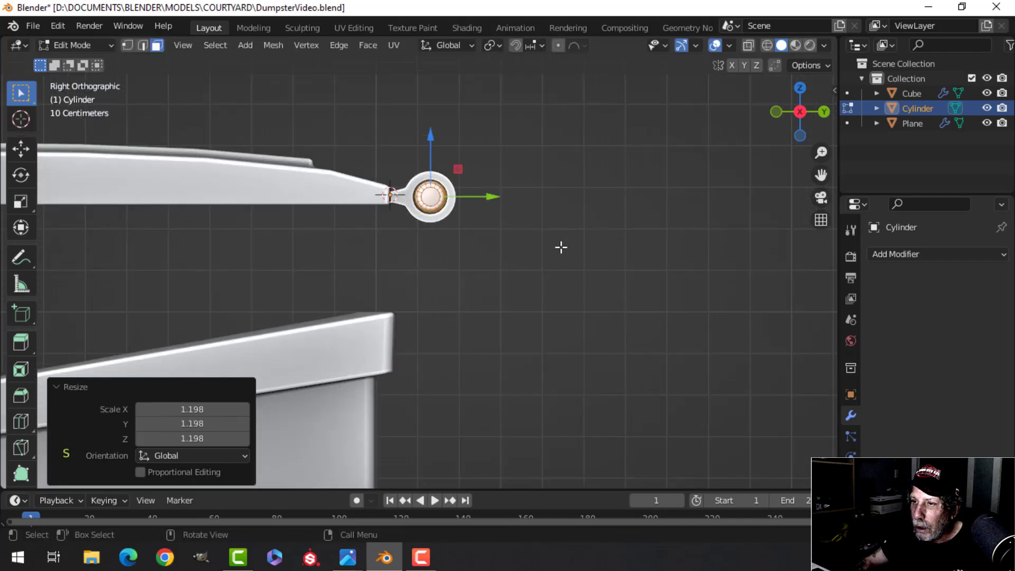
Lower the lids together with the hinge rod by about 0.233 m, to just above the dumpster's rim.
key("Tab")
left_click(376, 217, "shift")
scroll(404, 256, "down", 2)
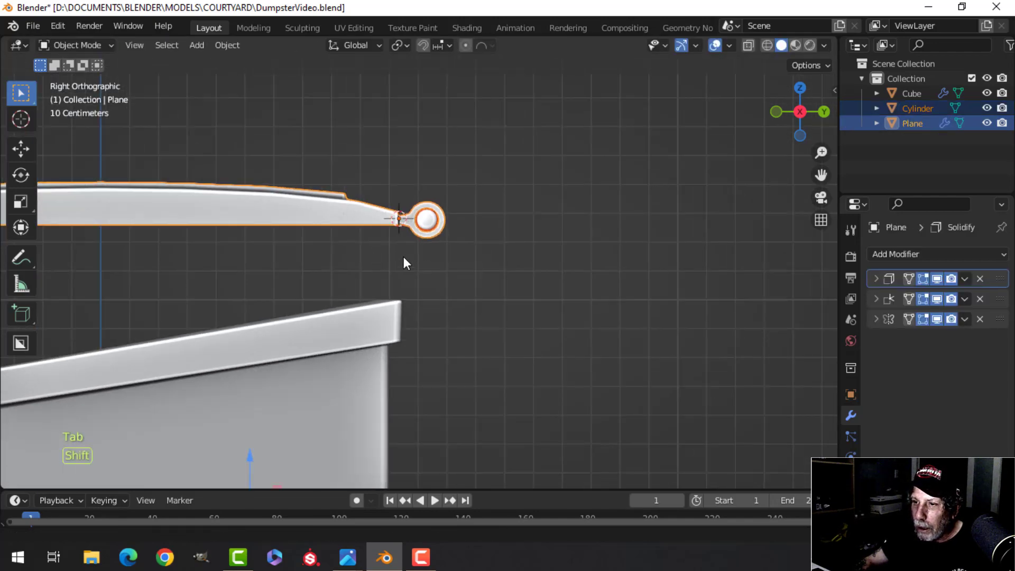
key("Tab")
key("Tab")
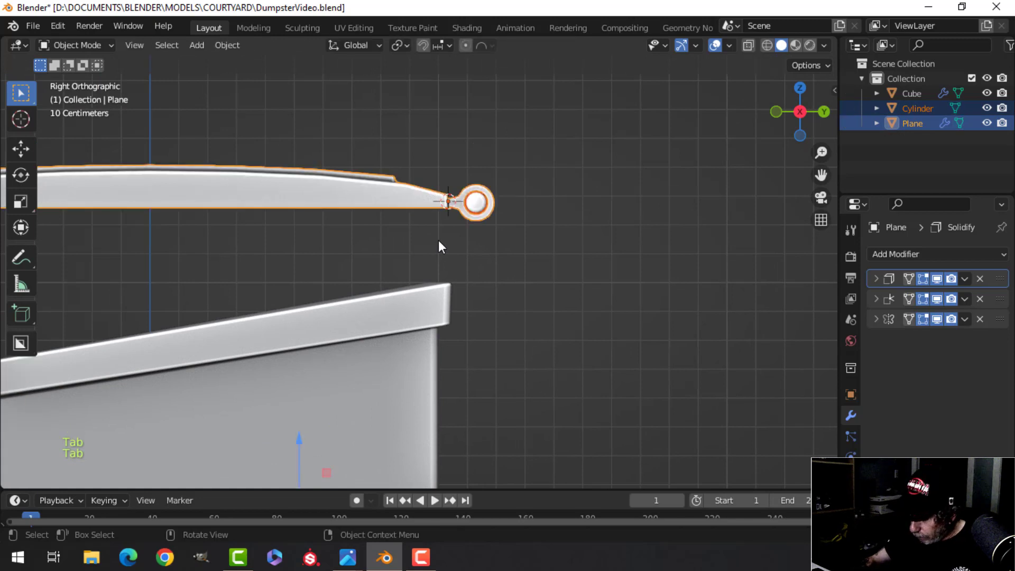
key("g")
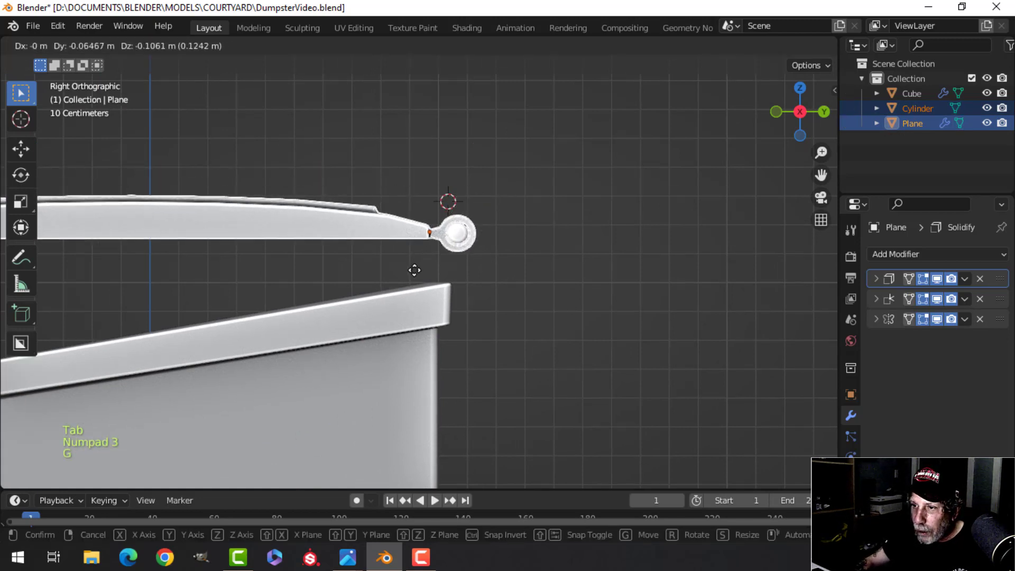
left_click(425, 303)
scroll(435, 256, "down", 3)
middle_click_drag(435, 256, 510, 250, "shift")
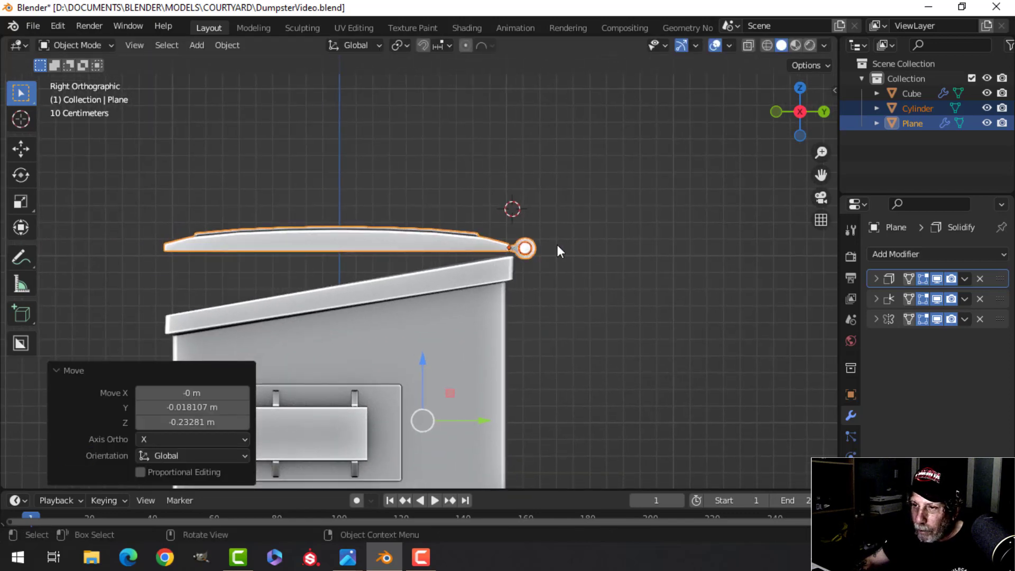
Tilt the lids and rod by about 7.6° towards the rim's slope and shift them about 0.109 m along Y and -0.045 m along Z.
key("r")
left_click(579, 205)
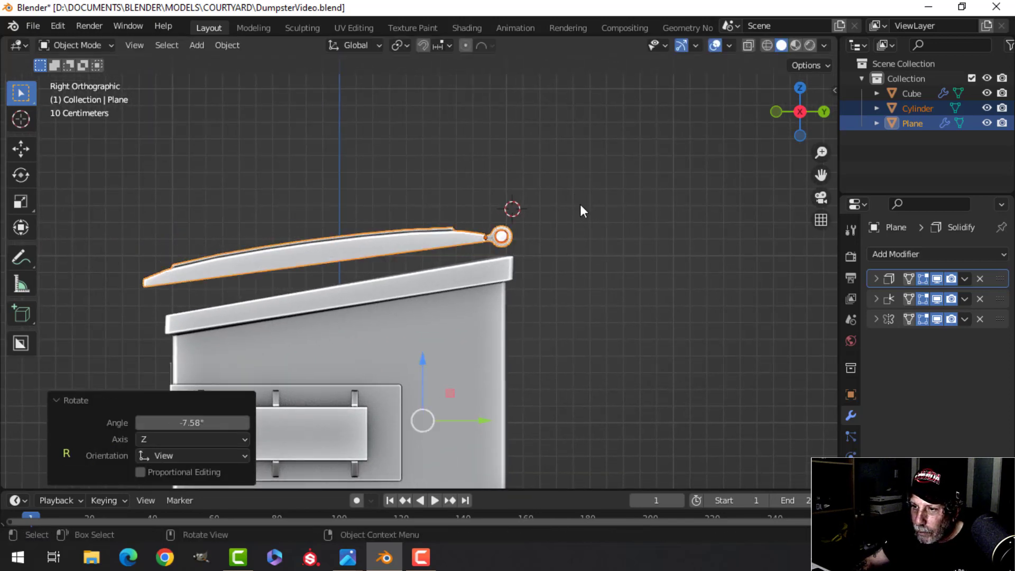
scroll(580, 211, "down", 2)
key("g")
left_click(566, 234)
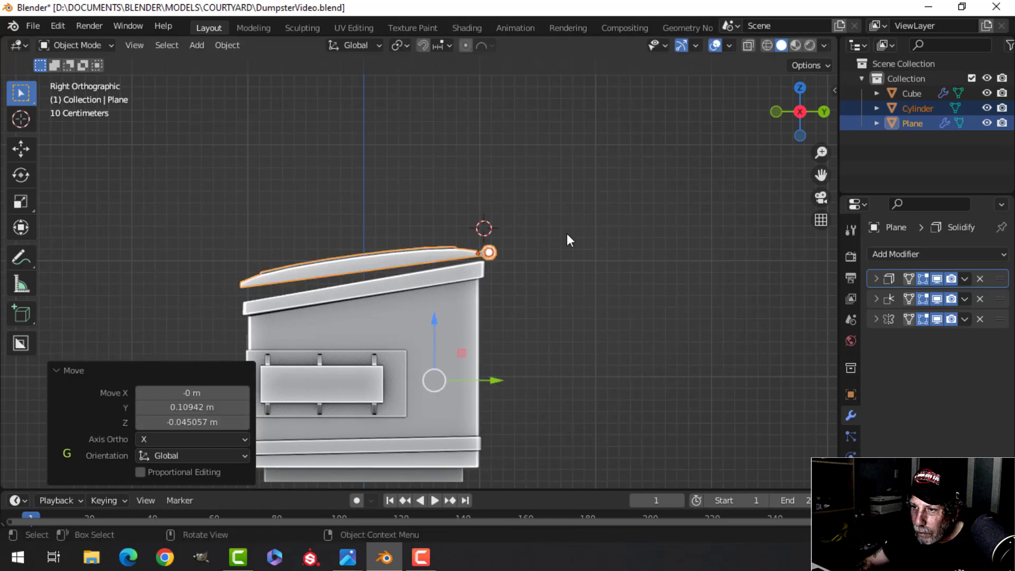
Fine-tune the tilt and position of the lids and rod so they run parallel just above the sloped rim.
key("r")
left_click(566, 221)
key("g")
left_click(573, 227)
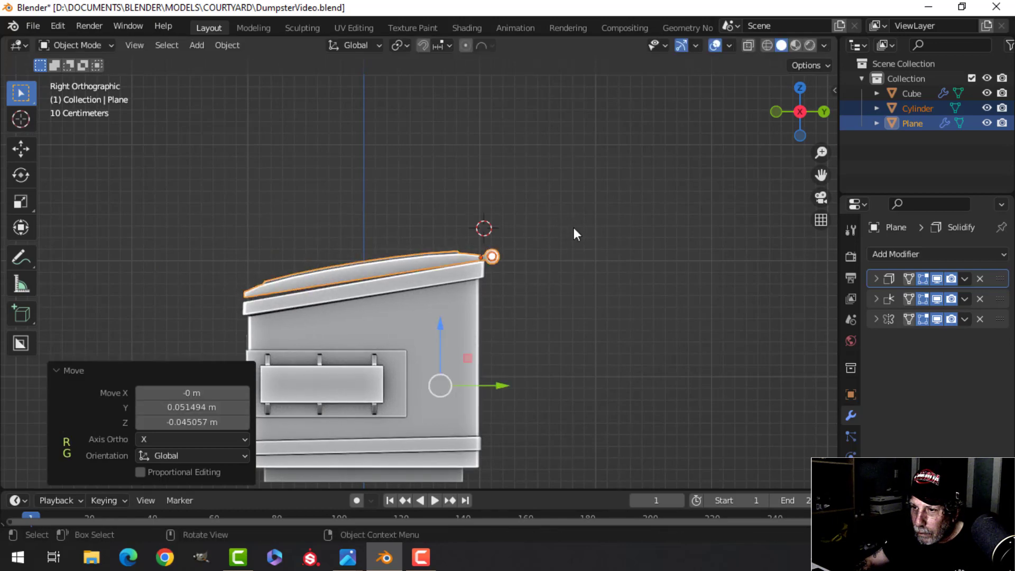
key("r")
left_click(573, 222)
key("g")
left_click(573, 219)
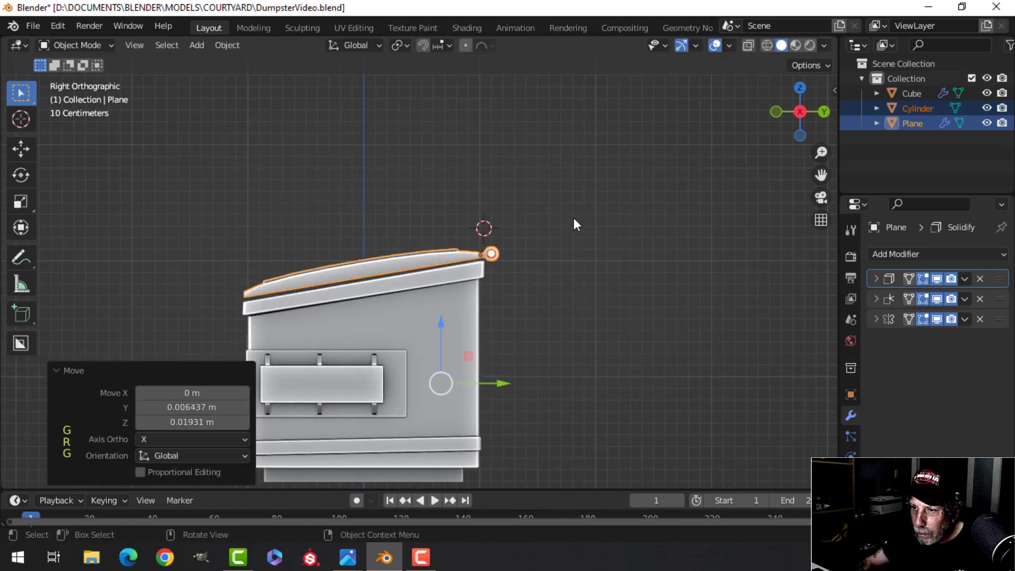
middle_click_drag(560, 220, 608, 277)
scroll(608, 278, "down", 3)
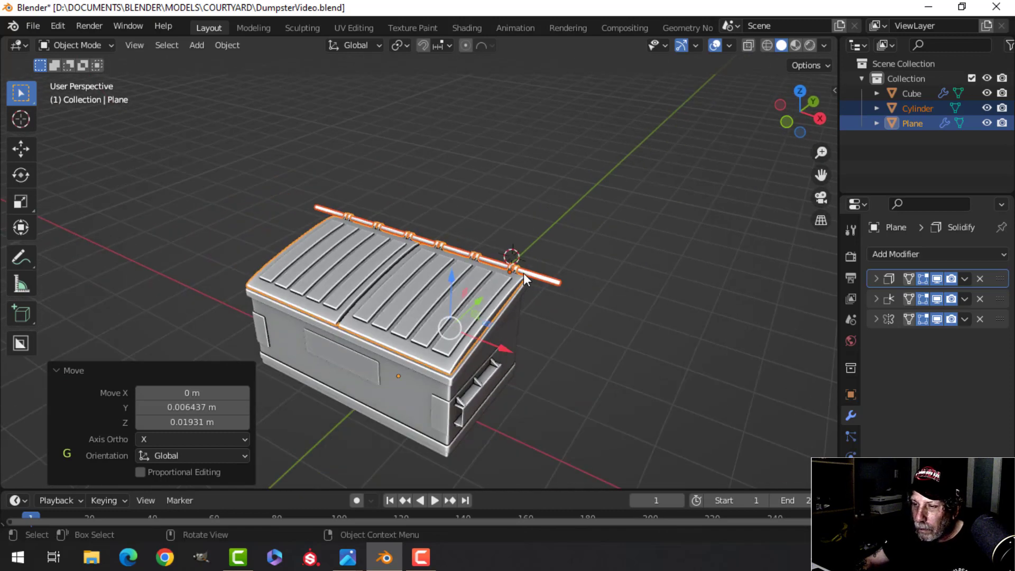
Move only the lids down about 0.023 m in side view, closer to the dumpster's rim.
key("alt+a")
middle_click_drag(550, 248, 534, 190)
left_click(509, 176)
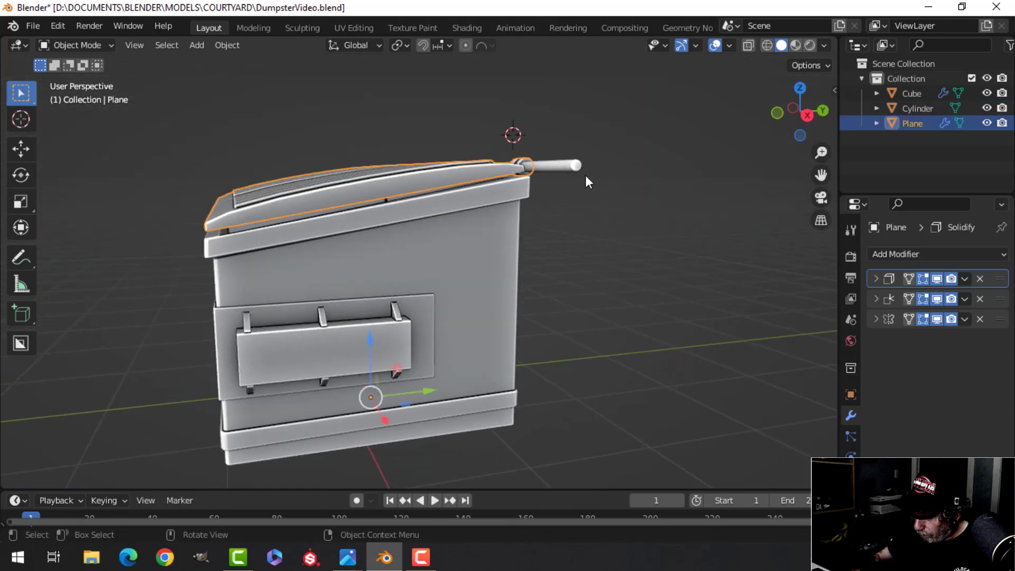
key("KP_3")
scroll(574, 176, "up", 5)
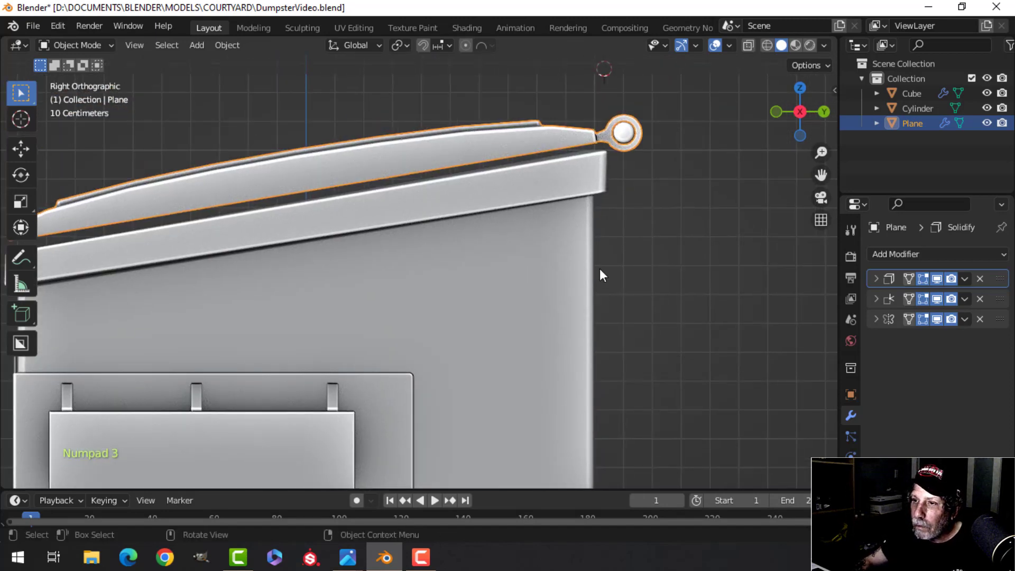
key("g")
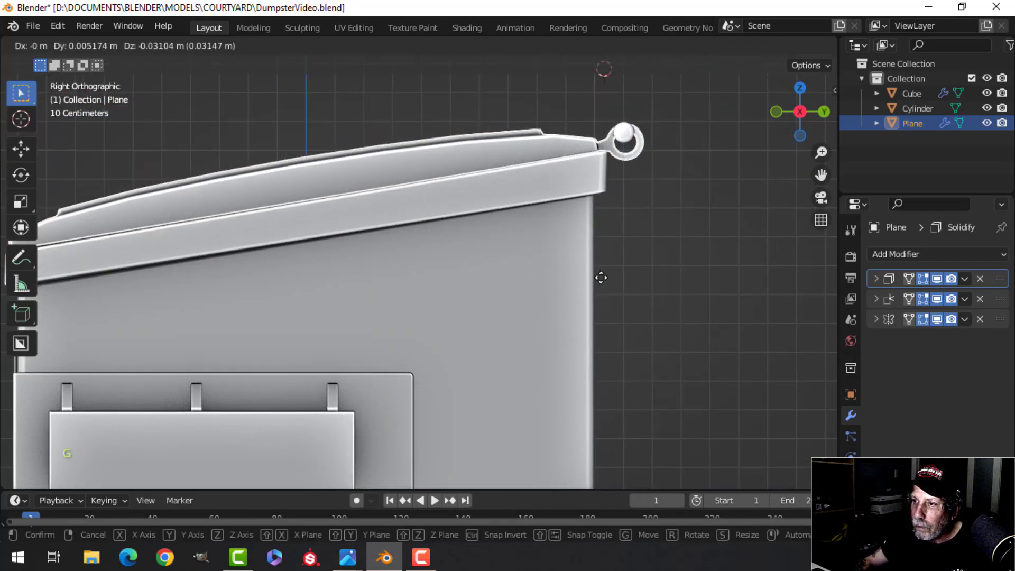
left_click(601, 277)
scroll(483, 235, "down", 2)
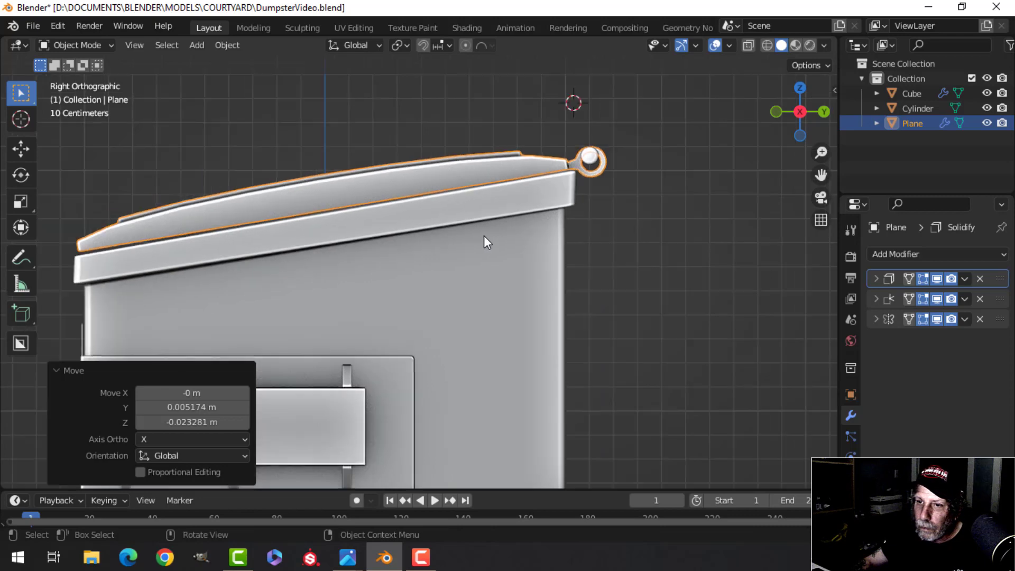
Move the whole hinge rod mesh down in side view to centre it in the lowered hinge rings.
middle_click_drag(483, 236, 592, 243, "shift")
left_click(608, 264)
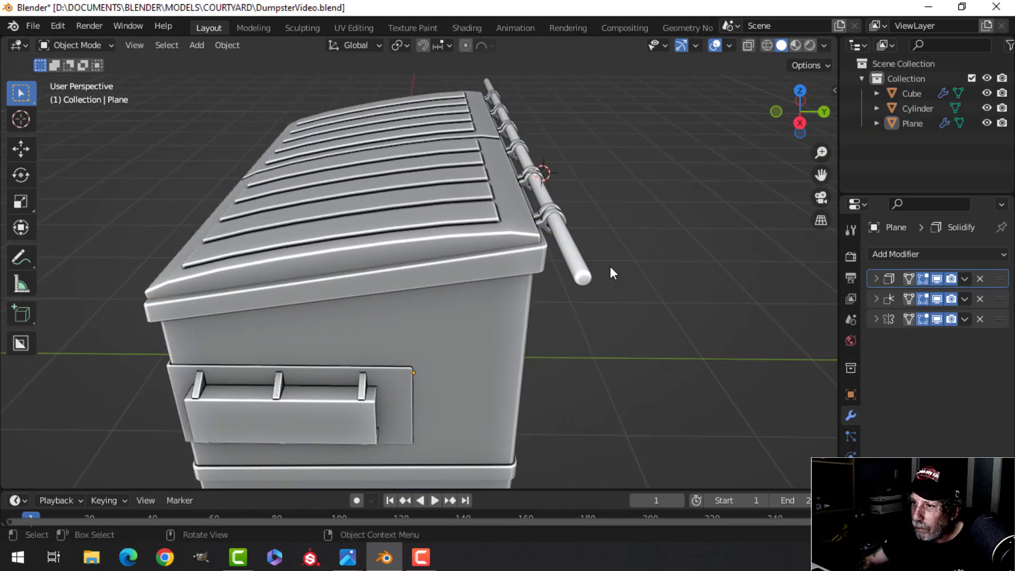
left_click(610, 267)
key("KP_3")
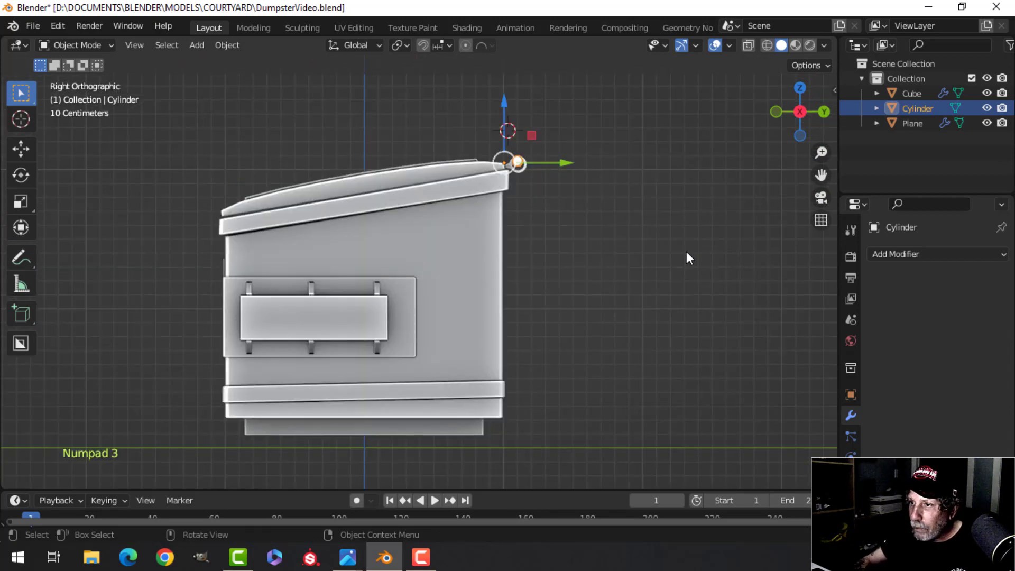
scroll(686, 252, "up", 4)
middle_click_drag(706, 183, 524, 423, "shift")
key("Tab")
key("a")
key("g")
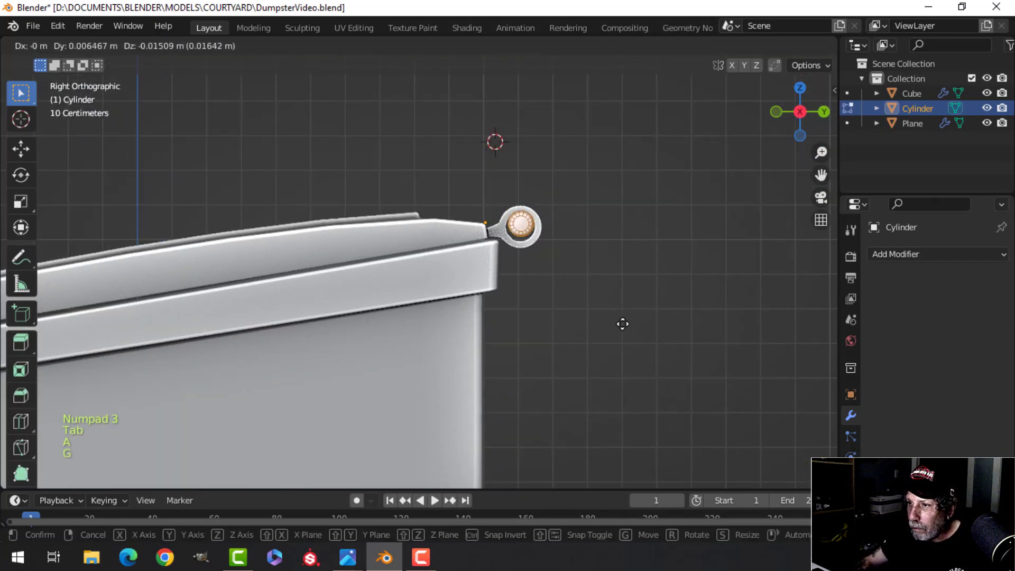
left_click(621, 326)
Shorten the hinge rod by selecting its end sections and scaling them inward along X.
middle_click_drag(611, 326, 489, 351)
key("alt+a")
scroll(489, 350, "up", 2)
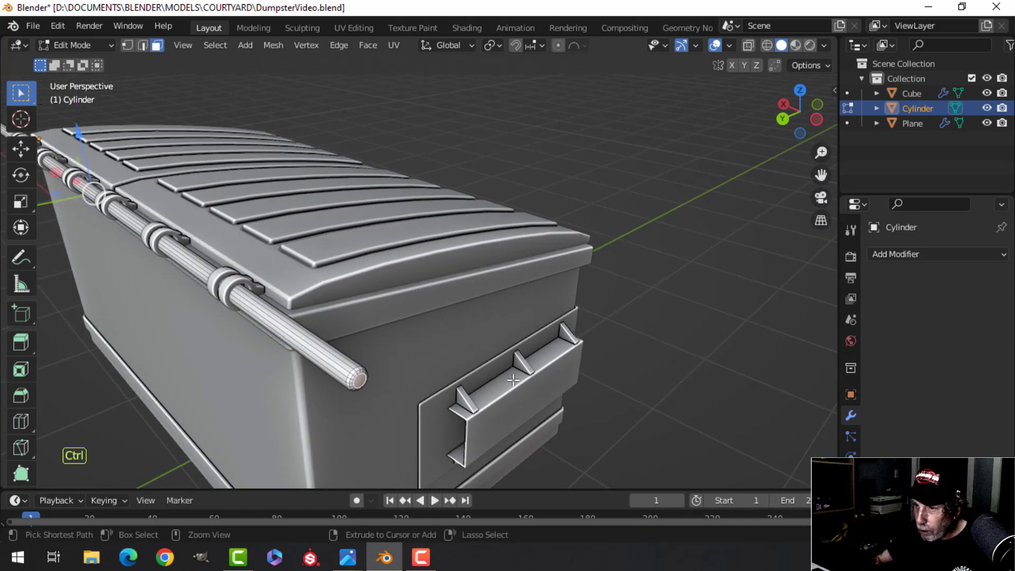
key("ctrl+KP_Add")
key("ctrl+KP_Add")
scroll(430, 297, "down", 5)
middle_click_drag(430, 296, 538, 358)
key("s")
key("x")
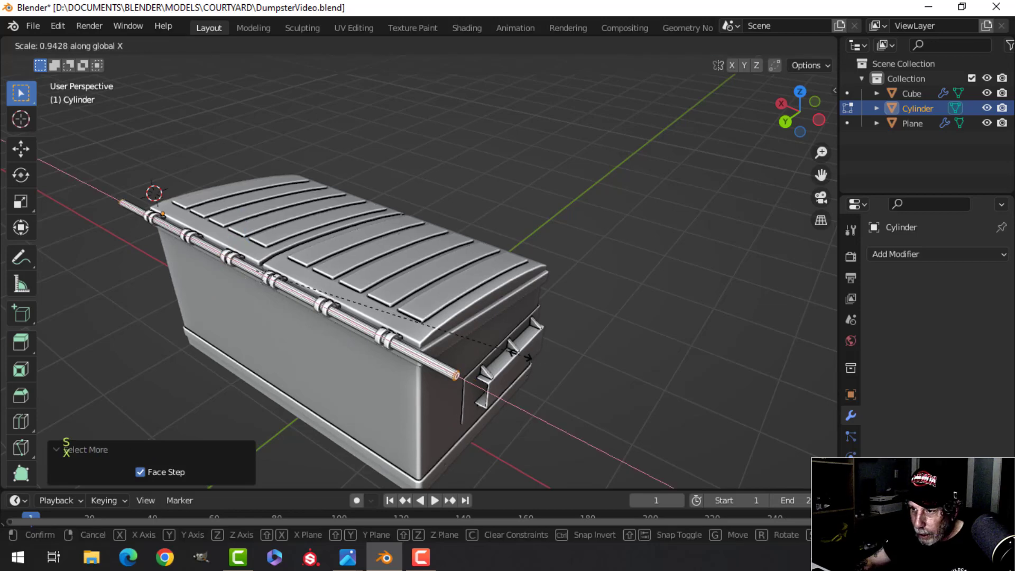
left_click(487, 342)
Snap the 3D cursor to the centre of the rod's end cap face.
middle_click_drag(354, 312, 507, 338)
scroll(365, 394, "up", 2)
middle_click_drag(365, 394, 544, 285, "shift")
key("alt+a")
key("Tab")
scroll(442, 259, "up", 2)
key("Tab")
left_click(447, 255)
mouse_move(552, 280)
middle_mouse_down("shift")
mouse_move(554, 292)
mouse_move(547, 286)
middle_mouse_up("shift")
scroll(549, 292, "up", 2)
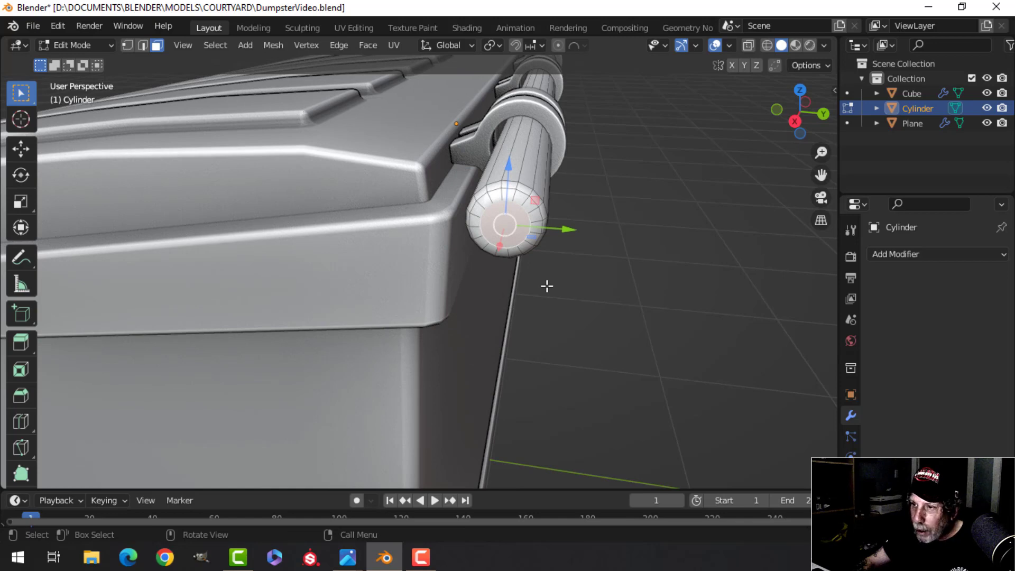
key("shift+s")
left_click(531, 375)
key("Tab")
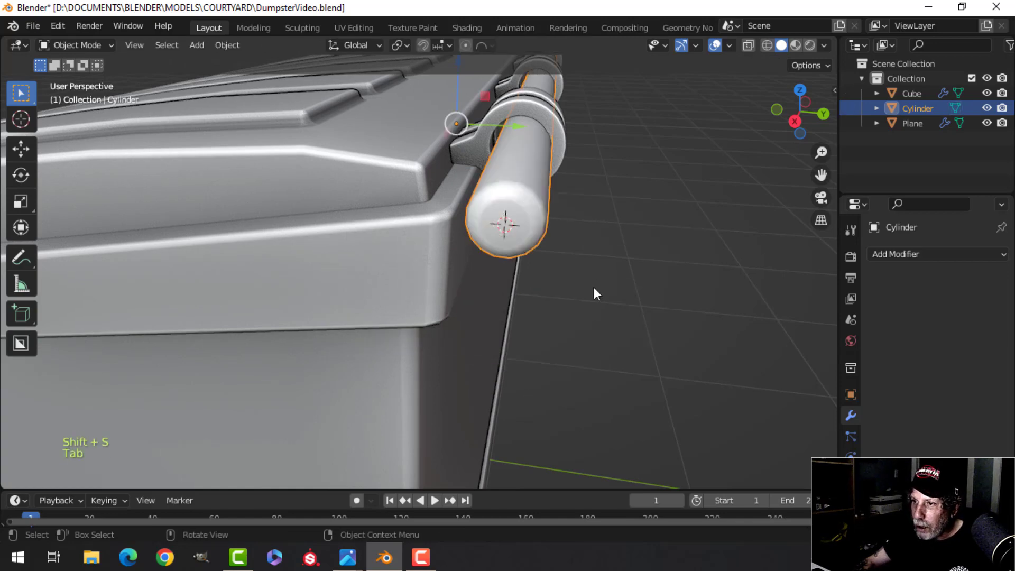
Add a plane at the rod's end and scale its mesh by about 0.156 and again by 0.881.
scroll(592, 289, "down", 4)
middle_click_drag(591, 289, 526, 305)
key("shift+a")
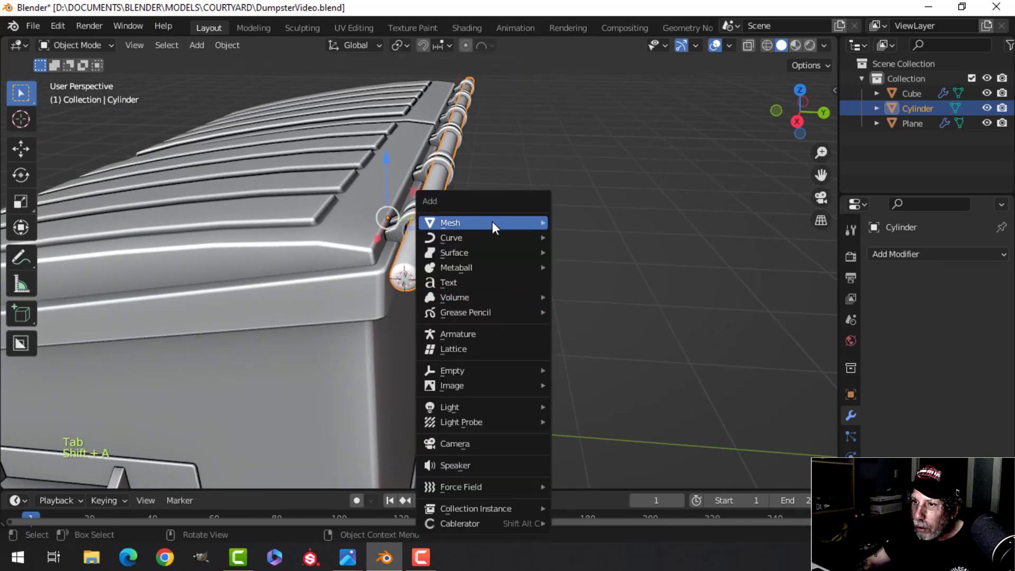
mouse_move(493, 221)
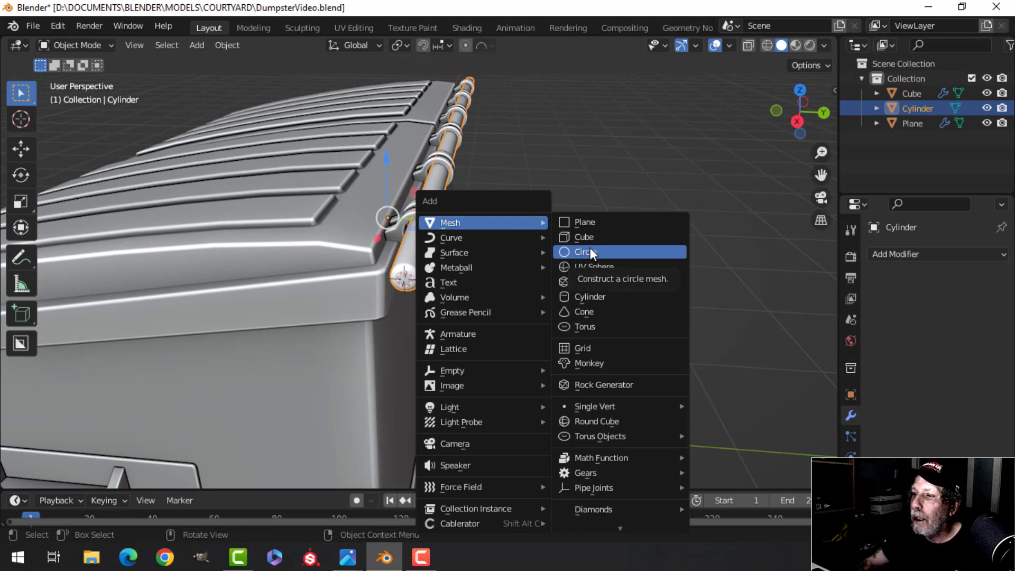
left_click(587, 221)
key("Tab")
key("s")
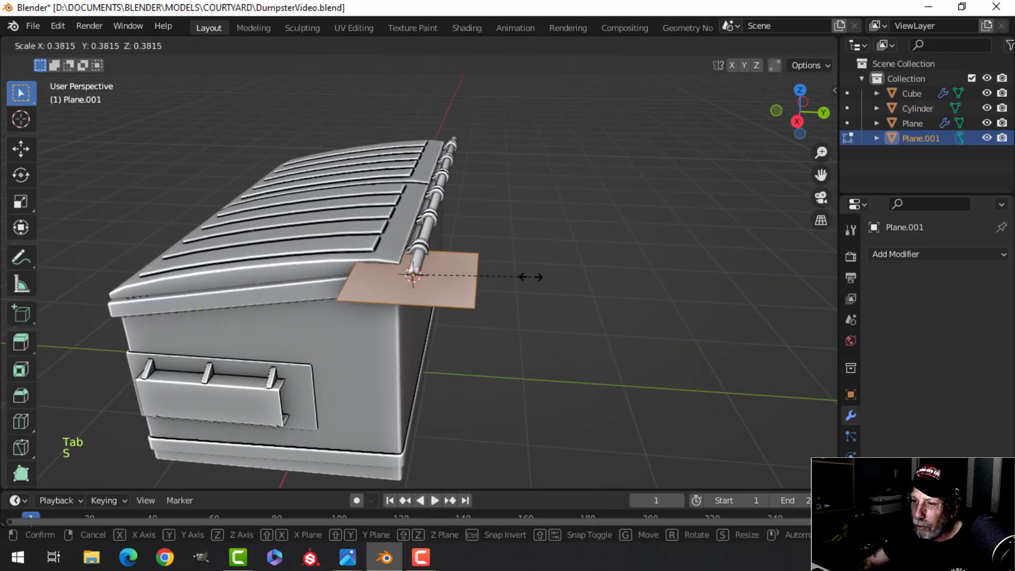
left_click(453, 281)
scroll(453, 280, "up", 4)
middle_click_drag(454, 280, 489, 245, "shift")
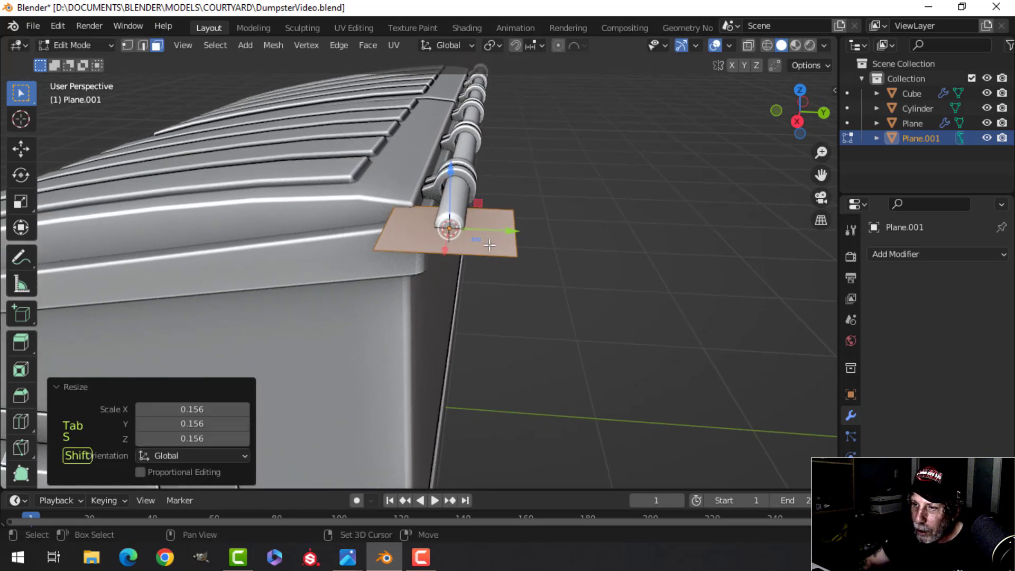
key("s")
left_click(539, 245)
Rotate the plane 90° so it stands upright across the rod's end, and scale it by about 0.704 along Y.
type("r")
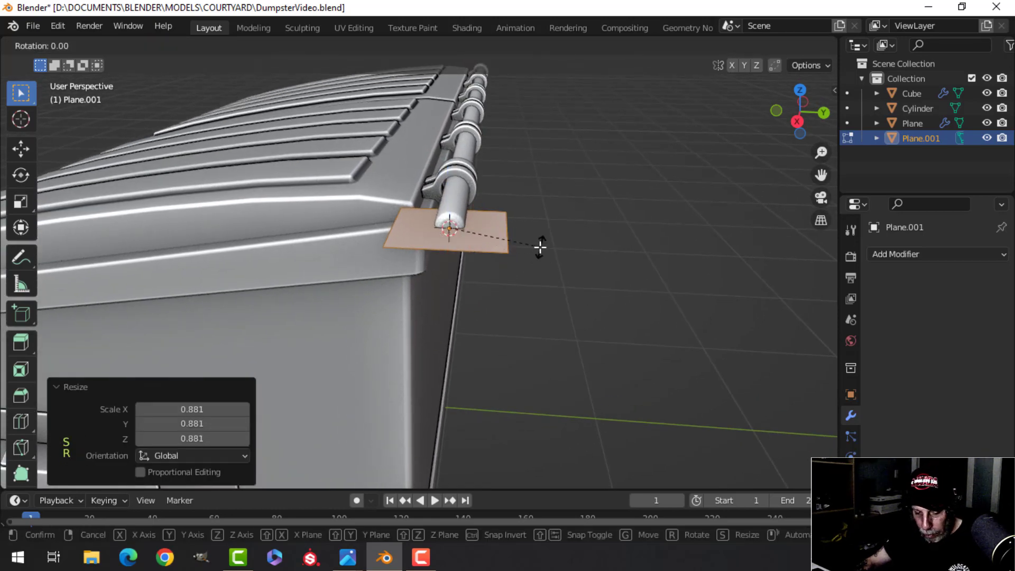
type("90")
left_click(539, 247)
middle_click_drag(550, 235, 493, 257)
key("s")
key("y")
left_click(527, 240)
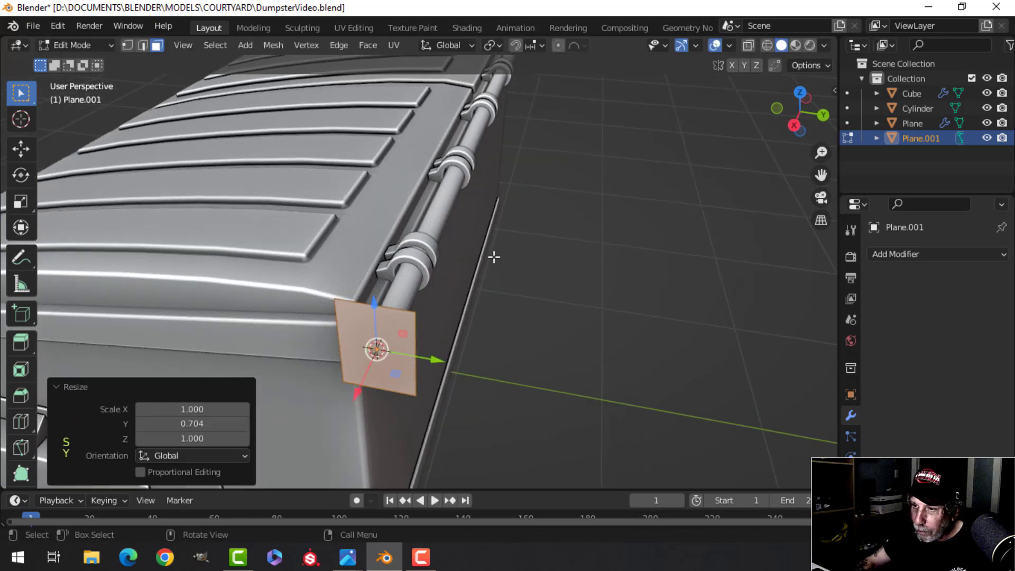
Round the upright plane's upper corners with a six-segment vertex bevel about 0.13 m wide.
key("alt+a")
middle_click_drag(389, 314, 410, 311)
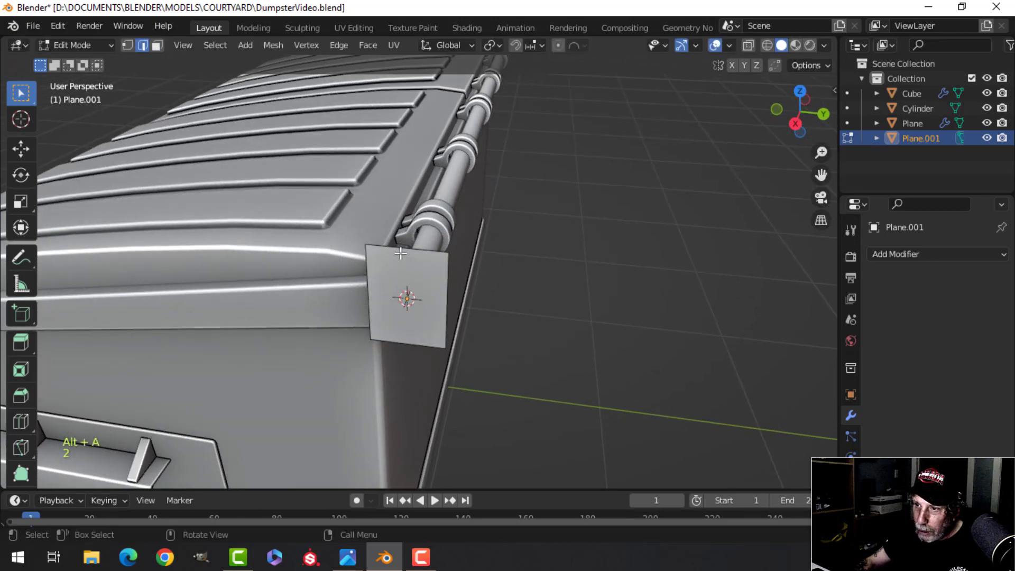
left_click(400, 253)
middle_click_drag(455, 256, 415, 229)
middle_click_drag(496, 245, 393, 253, "shift")
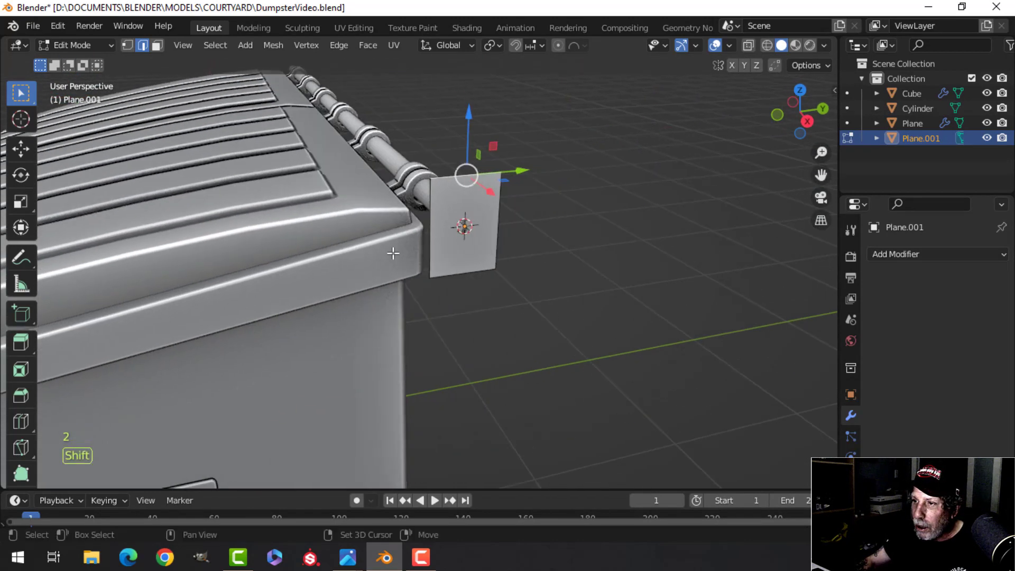
middle_click_drag(460, 253, 490, 297)
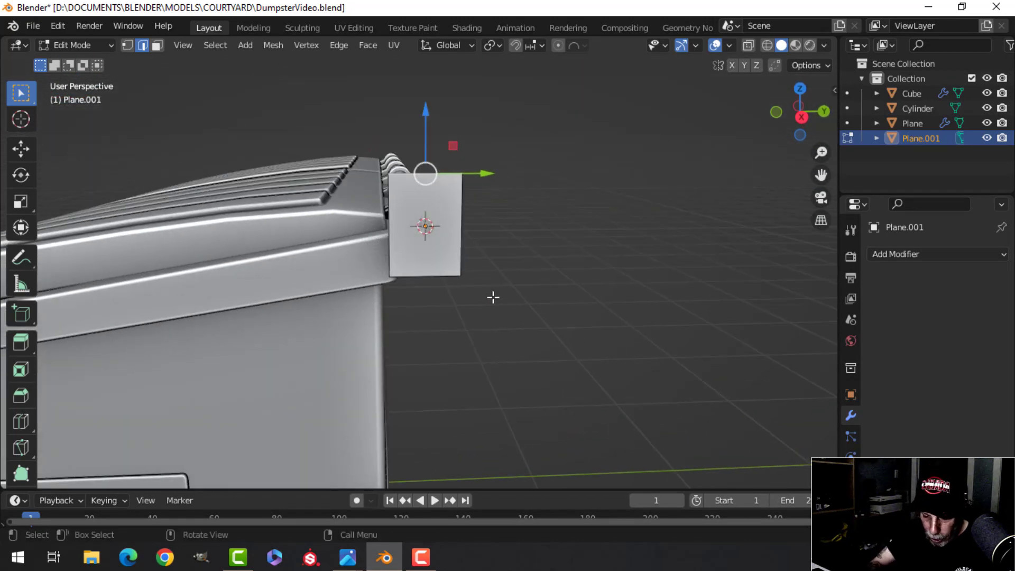
key("shift+ctrl+b")
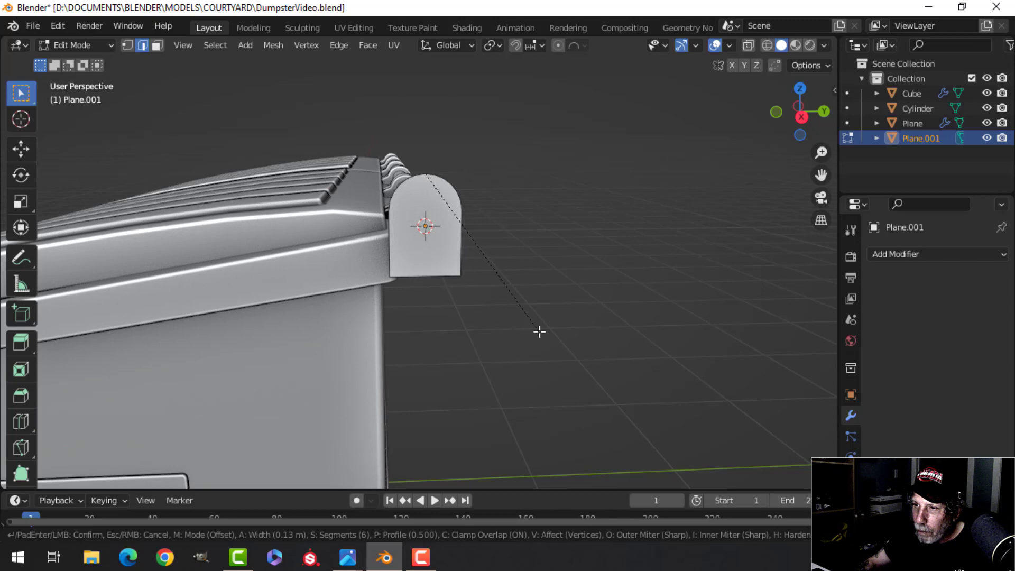
left_click(539, 332)
Lengthen the rounded plate by moving its bottom edge down along Z, and adjust the edge's height.
left_click(424, 274)
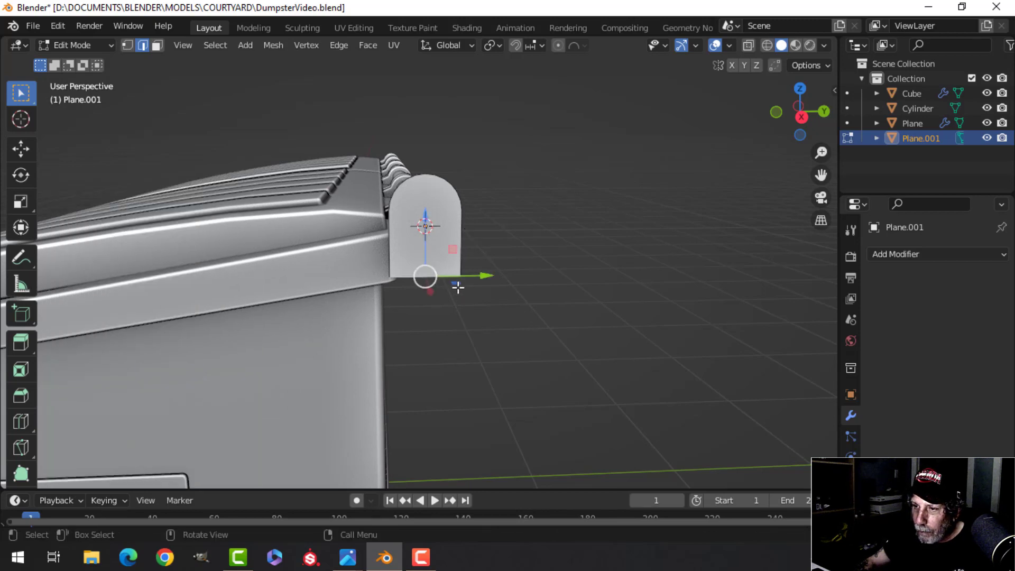
left_click_drag(422, 222, 430, 300)
middle_click_drag(430, 299, 457, 308)
key("alt+a")
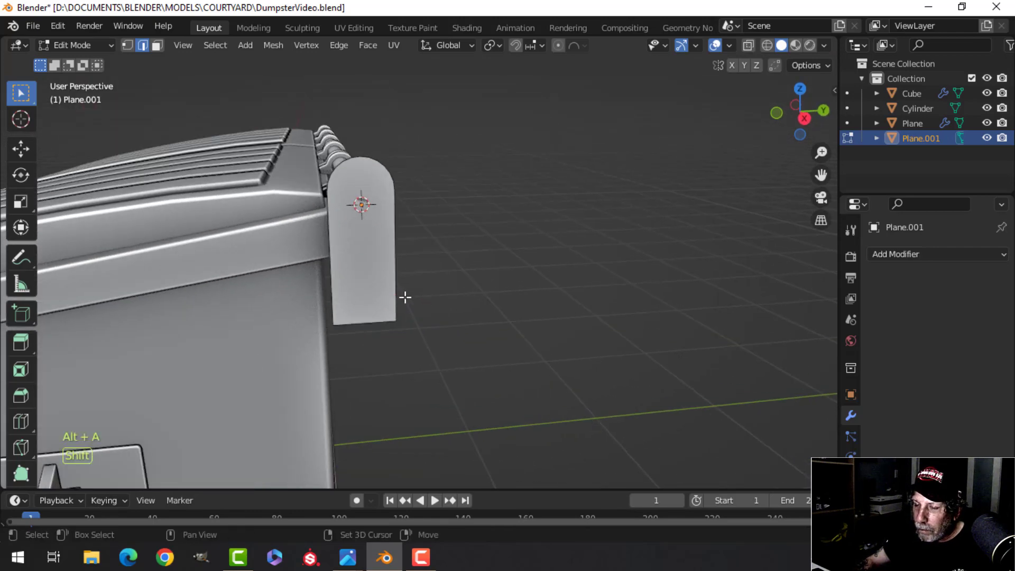
middle_click_drag(403, 296, 427, 289, "shift")
left_click_drag(416, 275, 415, 241)
mouse_move(427, 295)
middle_mouse_down("shift")
mouse_move(438, 311)
mouse_move(436, 300)
middle_mouse_up("shift")
Extrude the plate's bottom edge about 0.154 m downward along Z.
key("e")
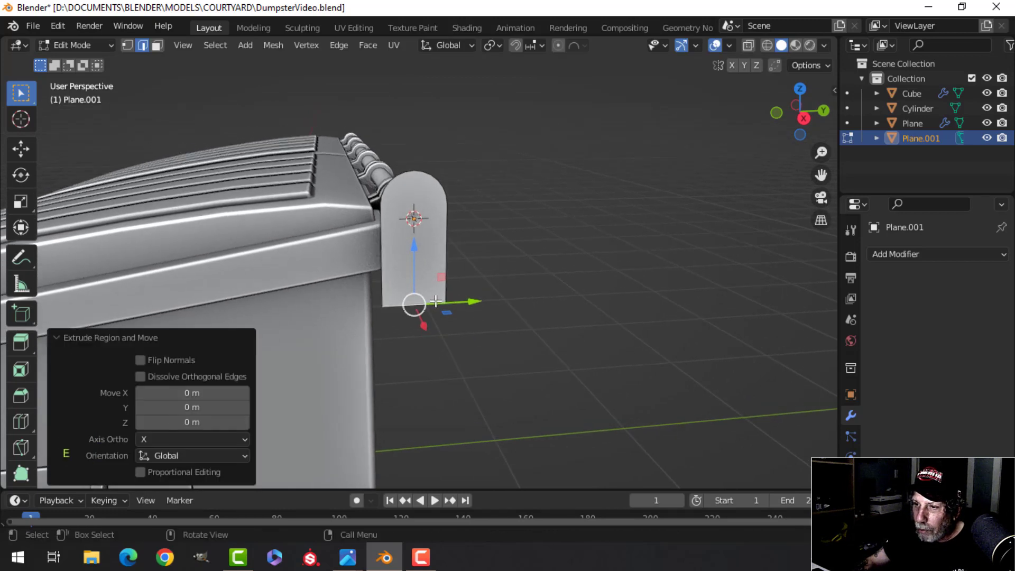
left_click_drag(417, 243, 423, 294)
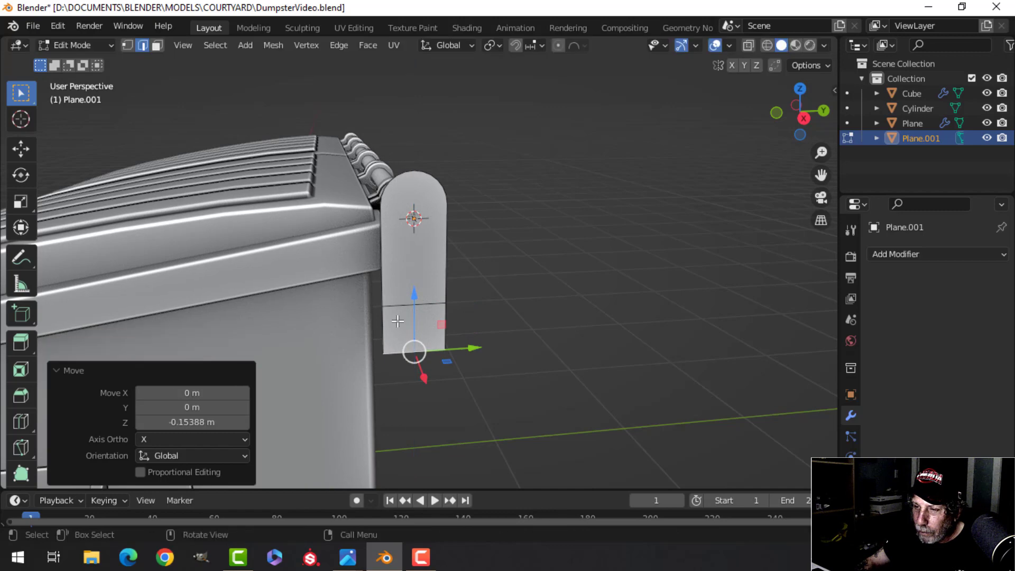
key("alt+a")
Extrude the lower section's inner side edge slightly toward the dumpster along Y and extrude the resulting edge inward along X as a flange.
middle_click_drag(394, 340, 458, 339)
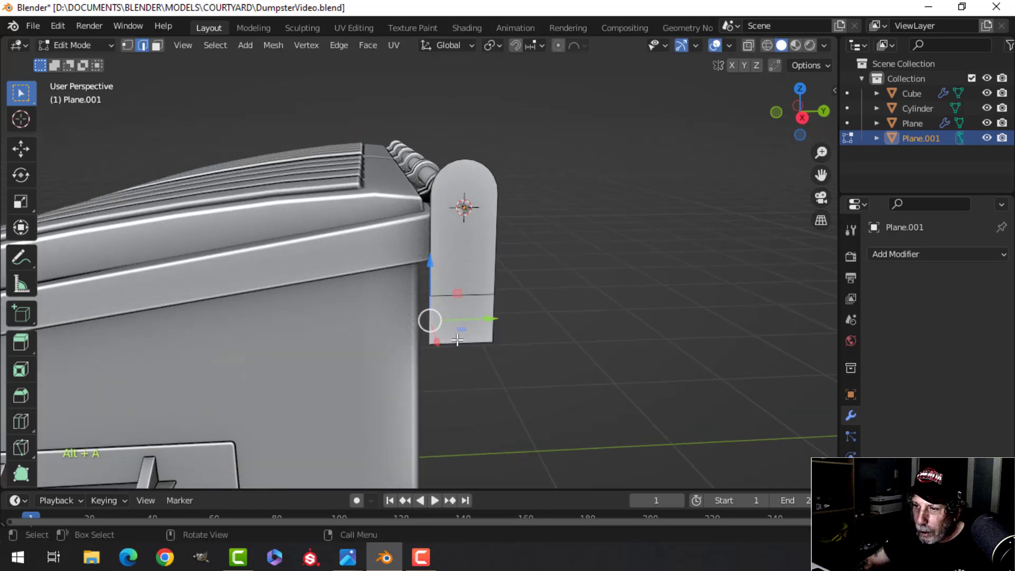
key("e")
right_click(462, 336)
left_click_drag(490, 320, 480, 319)
middle_click_drag(479, 319, 591, 355)
key("e")
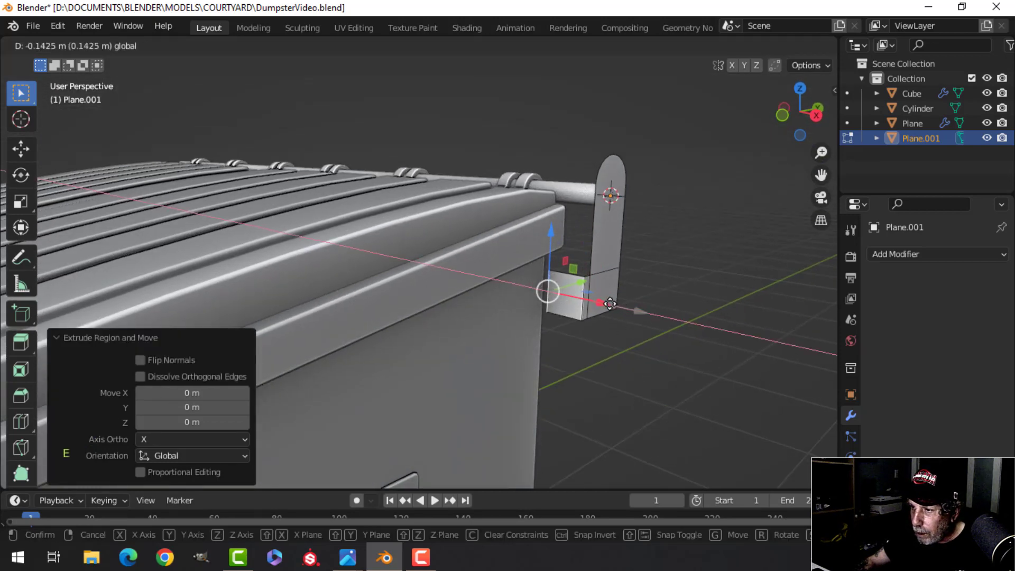
left_click_drag(609, 303, 598, 301)
Select the whole bracket and move it about -0.084 m along X so the rod passes through it.
key("a")
middle_click_drag(596, 309, 577, 338, "shift")
middle_click_drag(627, 307, 633, 308)
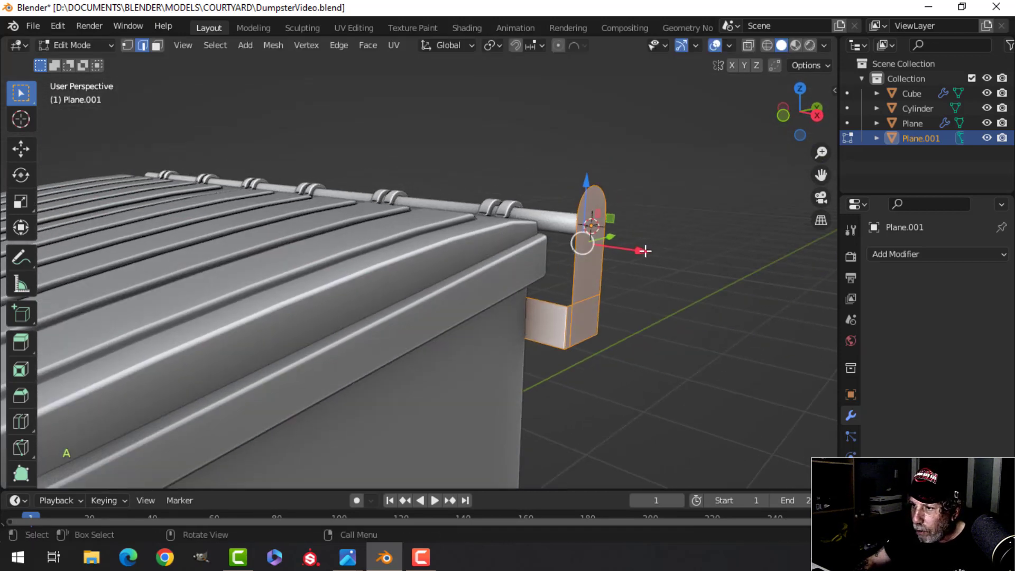
left_click_drag(644, 250, 594, 227)
middle_click_drag(616, 315, 530, 330)
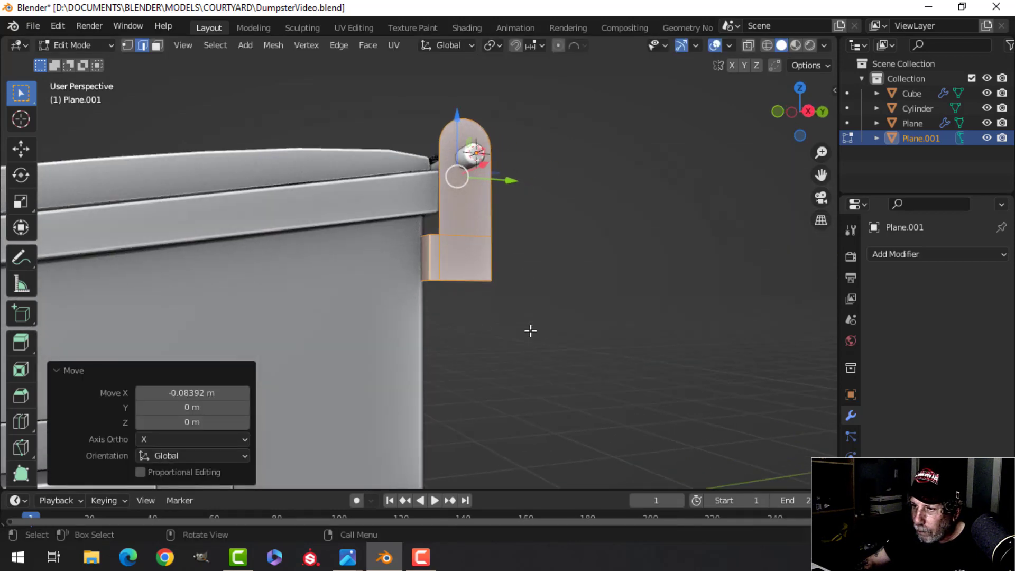
Lower the bracket's bottom edges by about 0.042 m along Z and return to Object Mode.
key("alt+a")
scroll(471, 281, "up", 2)
middle_click_drag(499, 282, 432, 203)
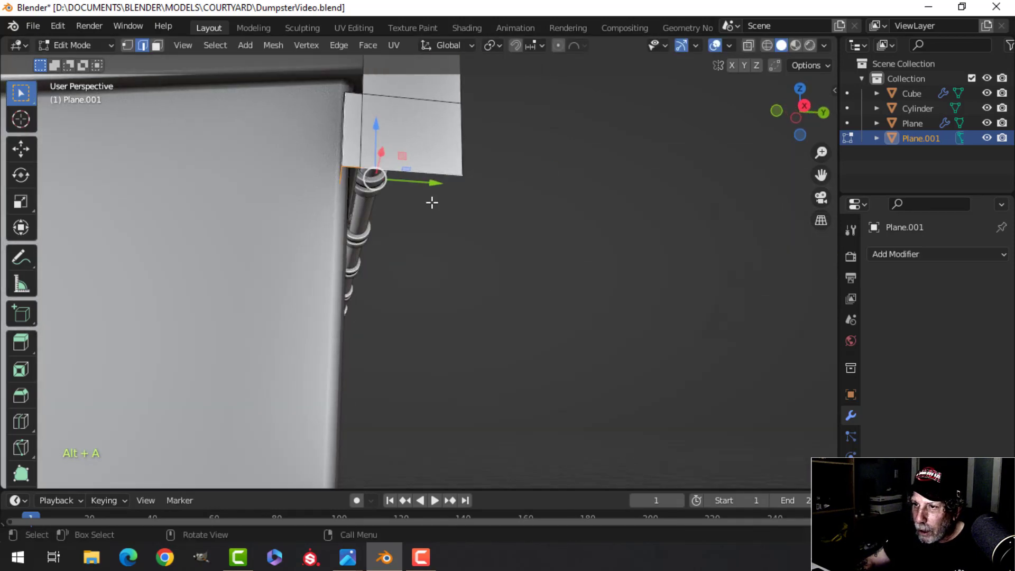
left_click_drag(376, 130, 376, 151)
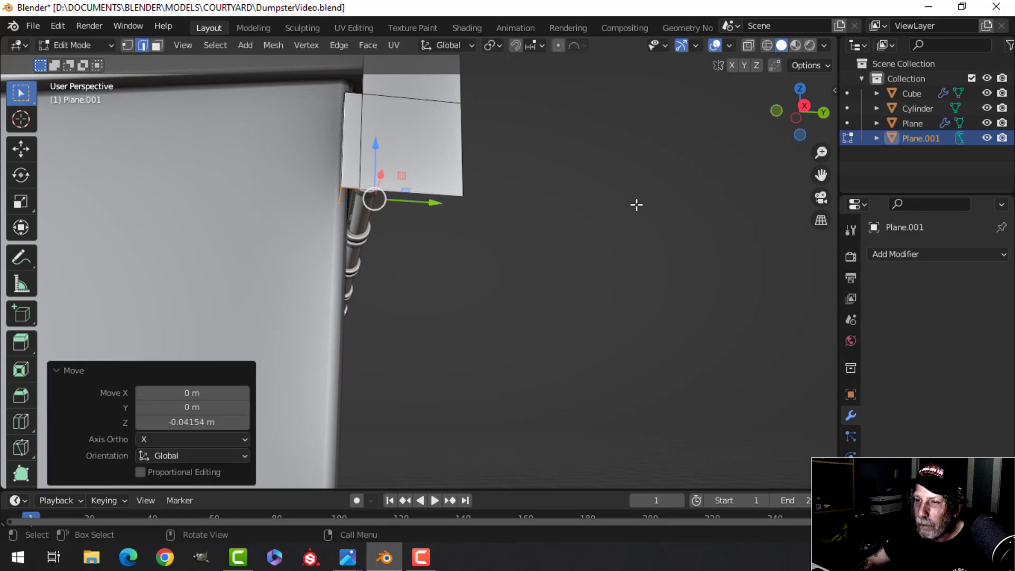
key("Tab")
scroll(514, 216, "down", 6)
middle_click_drag(515, 213, 478, 325)
scroll(399, 357, "up", 2)
Move the bracket's flange face about 0.009 m along Y, away from the dumpster wall.
left_click(365, 301)
left_click(443, 293)
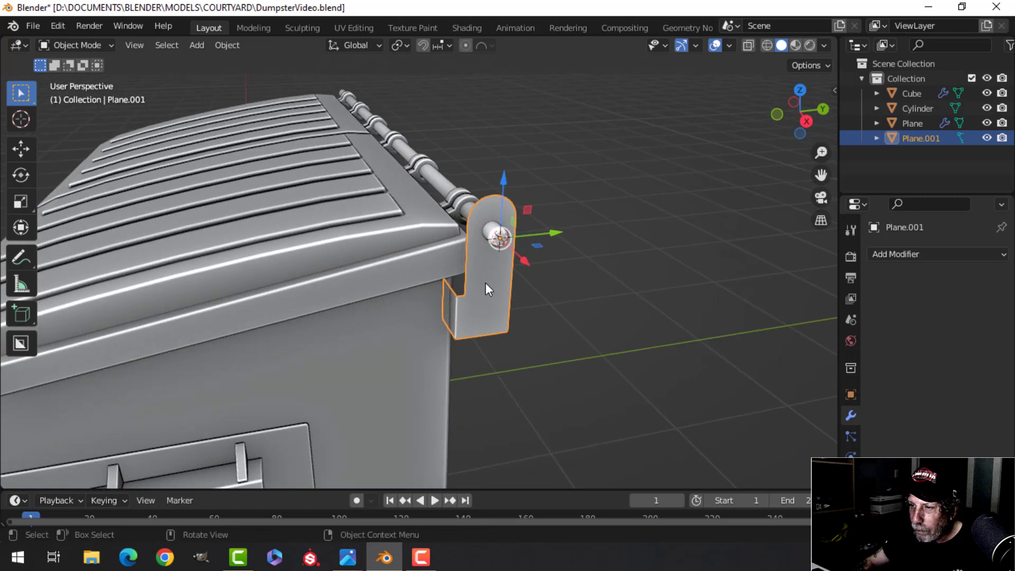
middle_click_drag(485, 282, 497, 256)
scroll(461, 281, "up", 3)
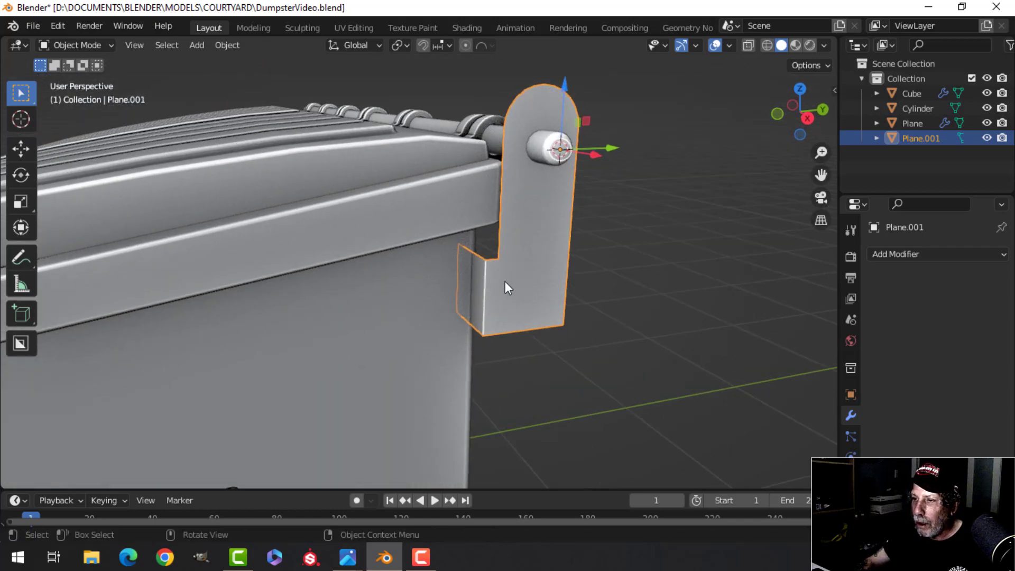
key("Tab")
scroll(496, 291, "up", 2)
key("alt+a")
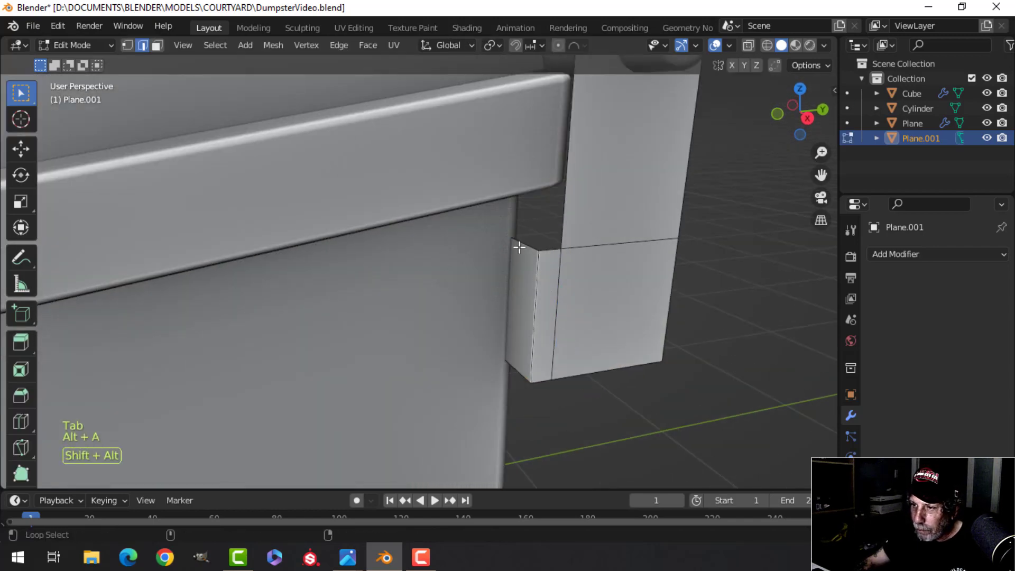
key("alt+a")
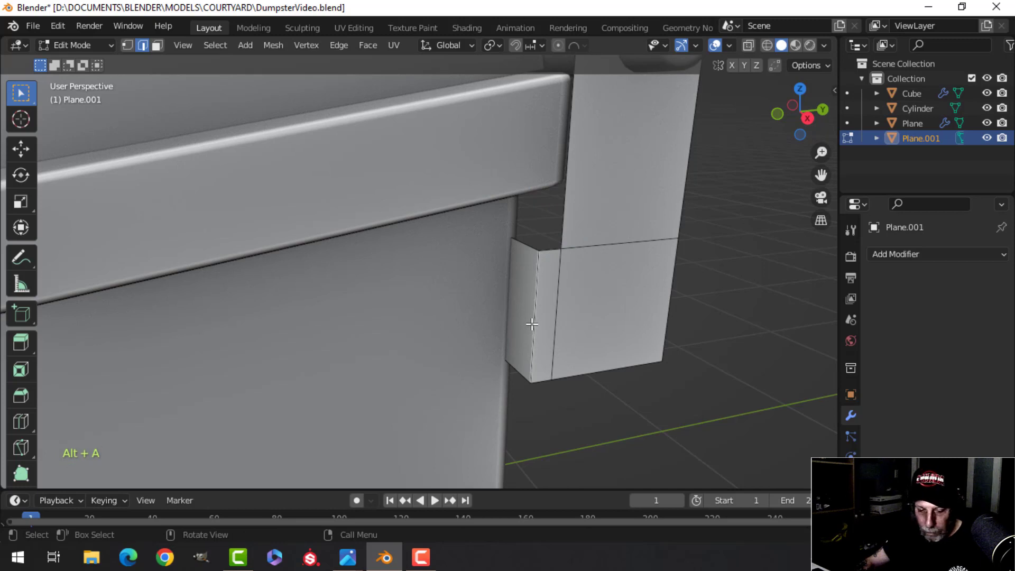
left_click(515, 295)
middle_click_drag(507, 296, 521, 320)
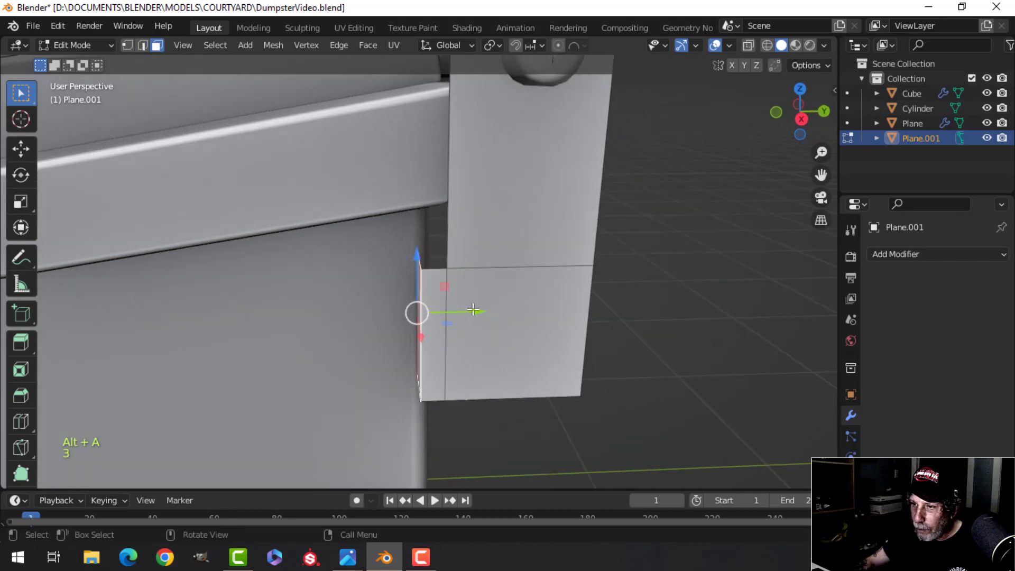
left_click_drag(473, 309, 482, 309)
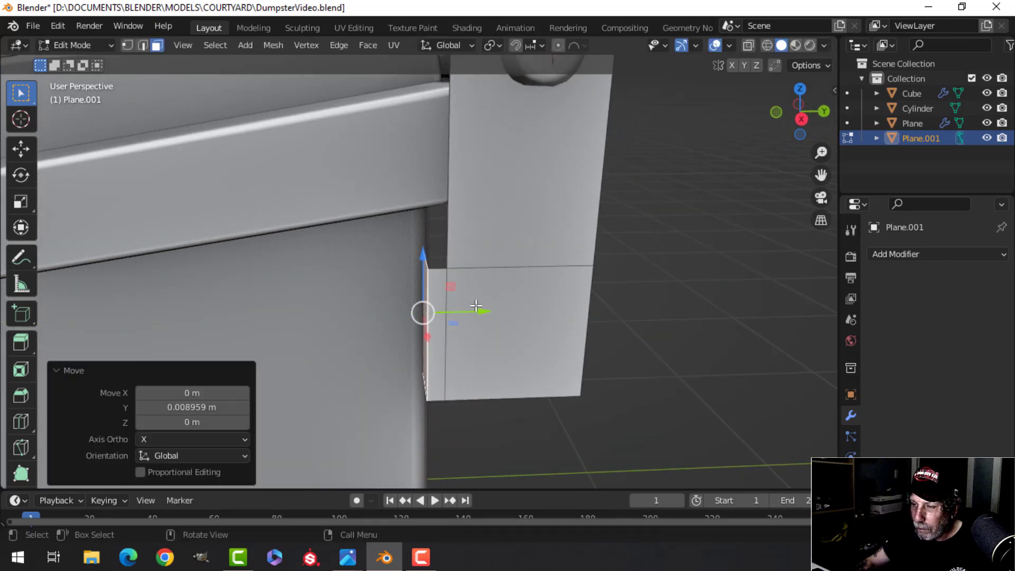
key("Tab")
Add a Solidify modifier to the bracket.
scroll(511, 314, "down", 3)
key("alt+a")
middle_click_drag(512, 314, 522, 313)
left_click(522, 312)
left_click(918, 255)
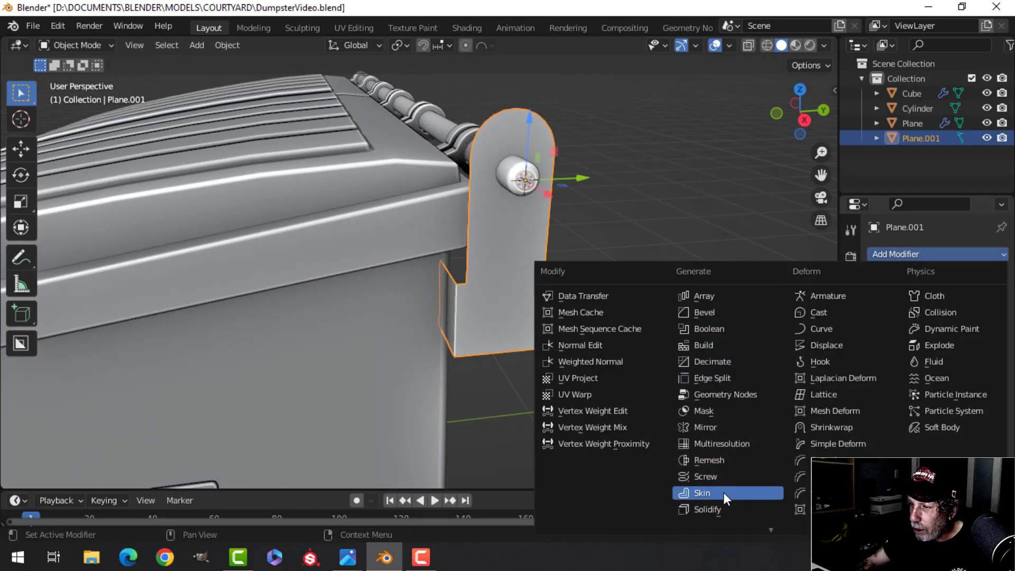
left_click(726, 508)
Enable Even Thickness on the bracket's Solidify modifier and set its thickness to 0.02 m.
scroll(554, 351, "up", 3)
middle_click_drag(553, 351, 547, 360, "shift")
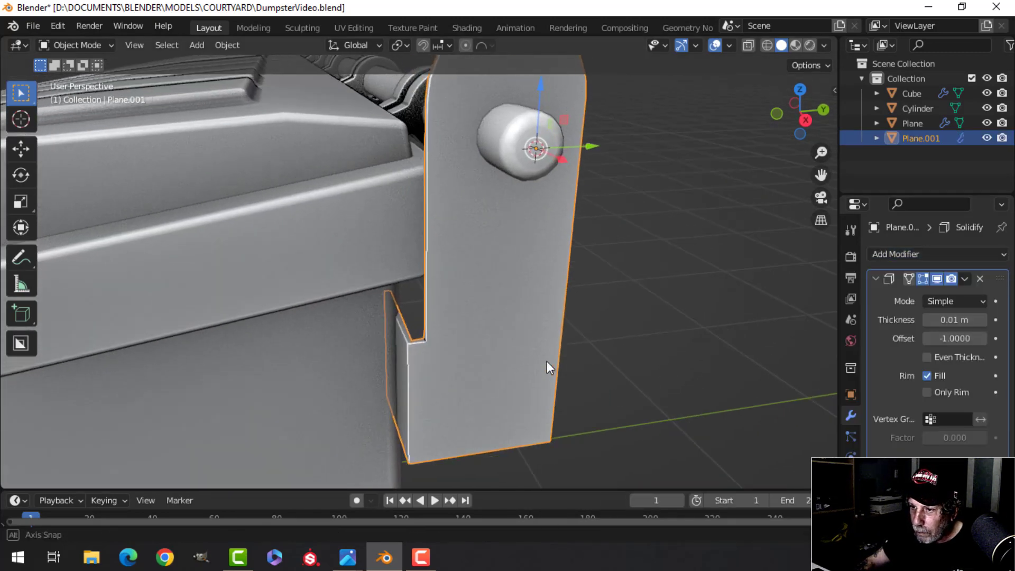
scroll(549, 360, "up", 2)
left_click(926, 357)
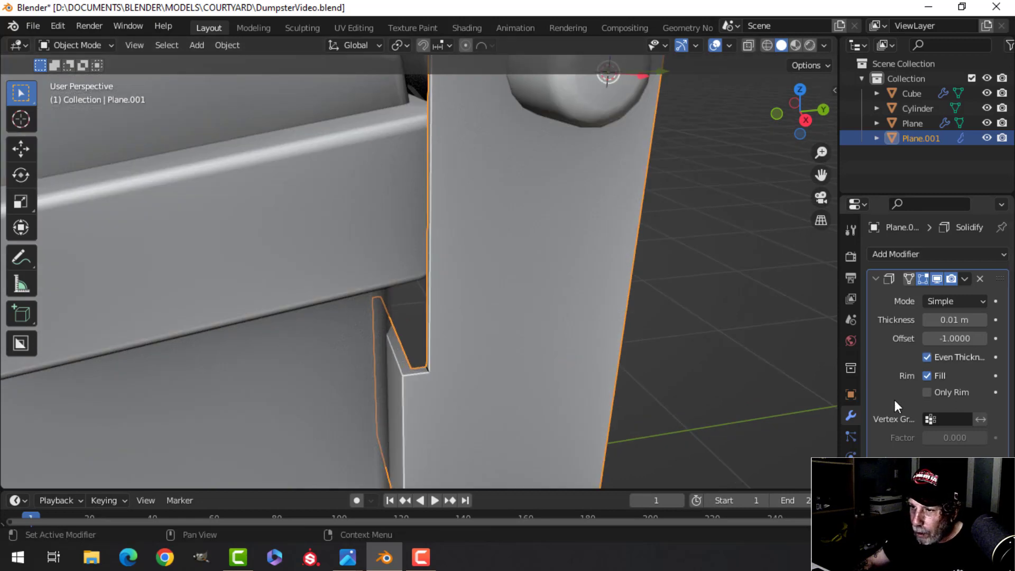
scroll(626, 353, "down", 5)
middle_click_drag(578, 332, 541, 301, "shift")
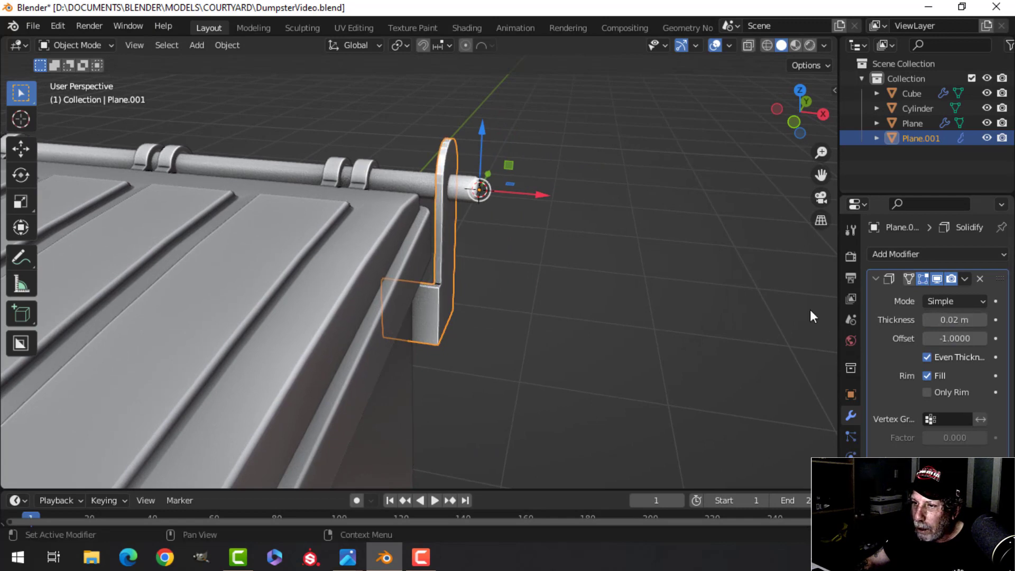
Check the thickened bracket around the rod's end and apply its Solidify modifier.
middle_click_drag(613, 305, 514, 300)
scroll(465, 296, "up", 2)
middle_click_drag(423, 299, 467, 330, "shift")
scroll(451, 296, "up", 1)
scroll(465, 300, "down", 4)
middle_click_drag(467, 330, 401, 261)
scroll(386, 286, "down", 4)
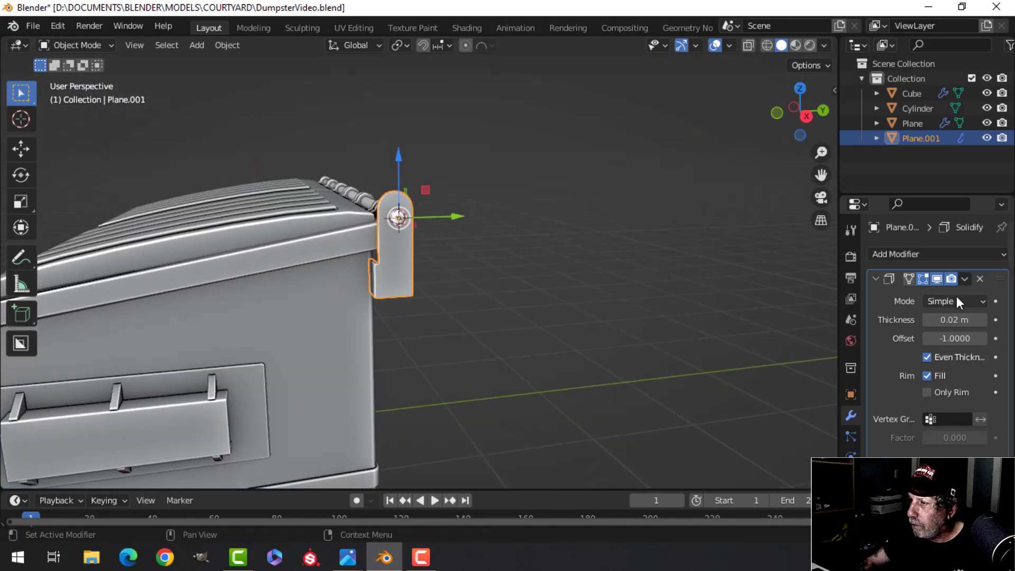
left_click(964, 277)
left_click(930, 290)
Isolate the bracket in local view and open its mesh for editing.
scroll(486, 265, "up", 1)
middle_click_drag(486, 265, 486, 265)
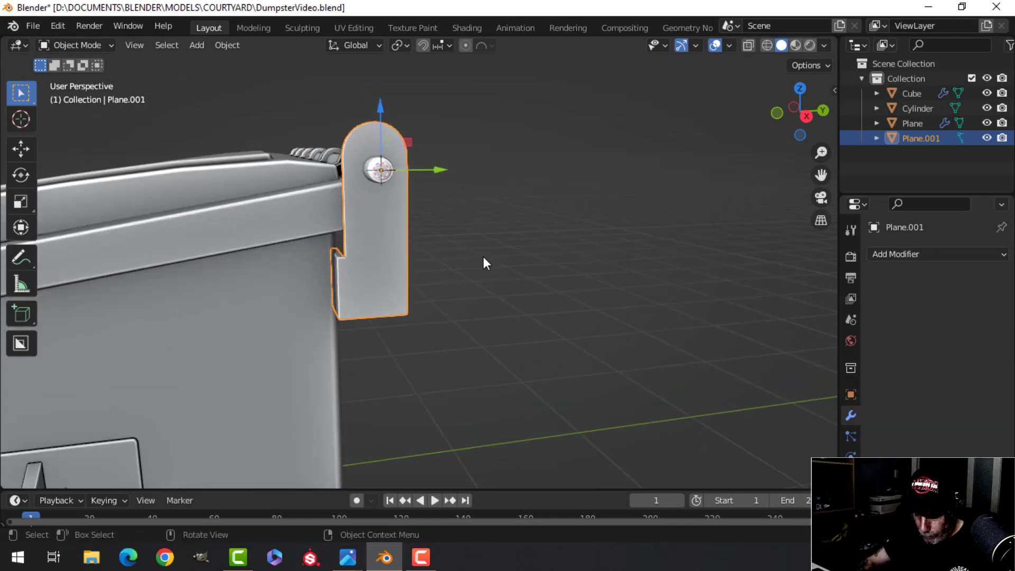
key("slash")
middle_click_drag(403, 276, 587, 343)
key("Tab")
Select the bracket's flange faces and move them about -0.023 m along Y.
scroll(526, 331, "up", 3)
middle_click_drag(526, 331, 514, 266)
key("alt+a")
scroll(596, 337, "up", 2)
middle_click_drag(514, 267, 585, 252)
scroll(460, 265, "down", 3)
middle_click_drag(460, 265, 510, 345, "shift")
scroll(502, 342, "down", 3)
scroll(299, 280, "up", 4)
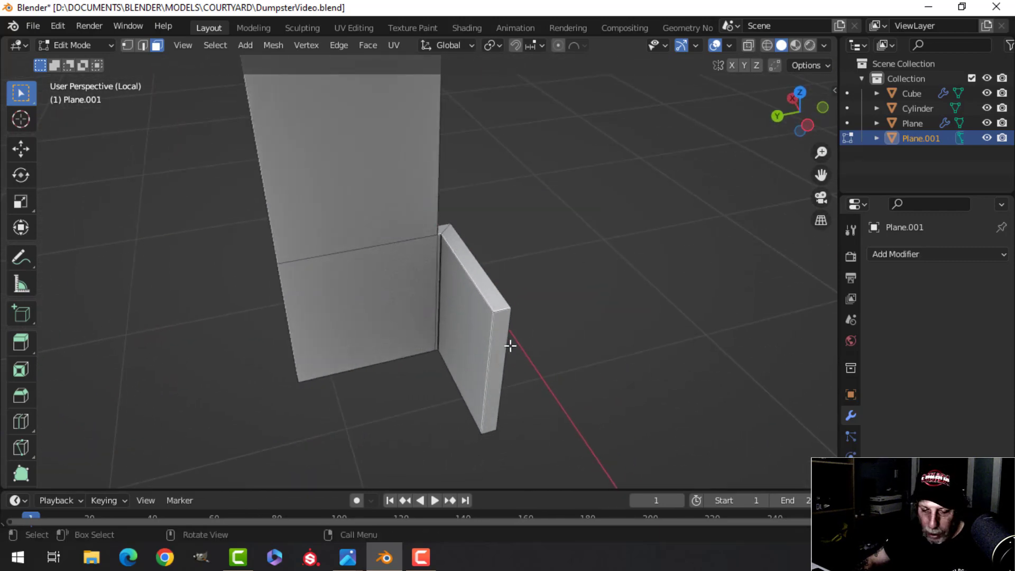
middle_click_drag(493, 300, 475, 341)
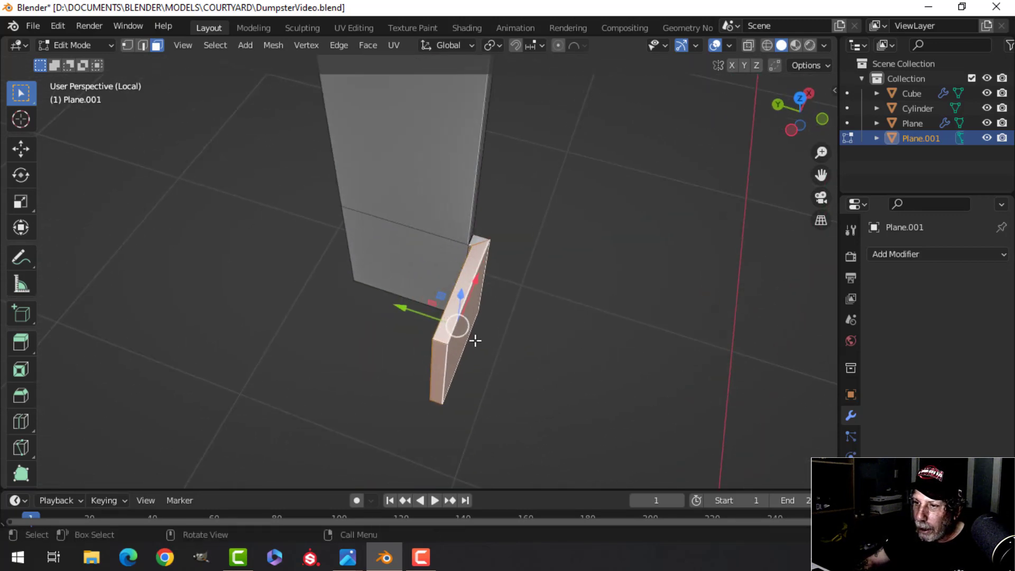
left_click_drag(406, 312, 419, 320)
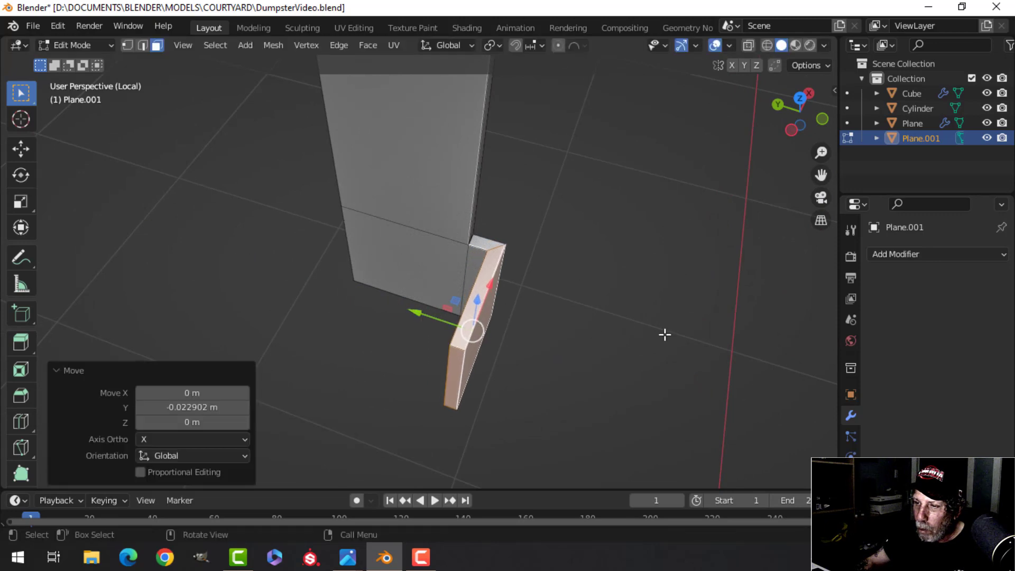
Bevel the vertical corner edges between the flange and the plate with three segments, about 0.008 m wide.
key("alt+a")
middle_click_drag(664, 333, 422, 249)
scroll(439, 333, "up", 3)
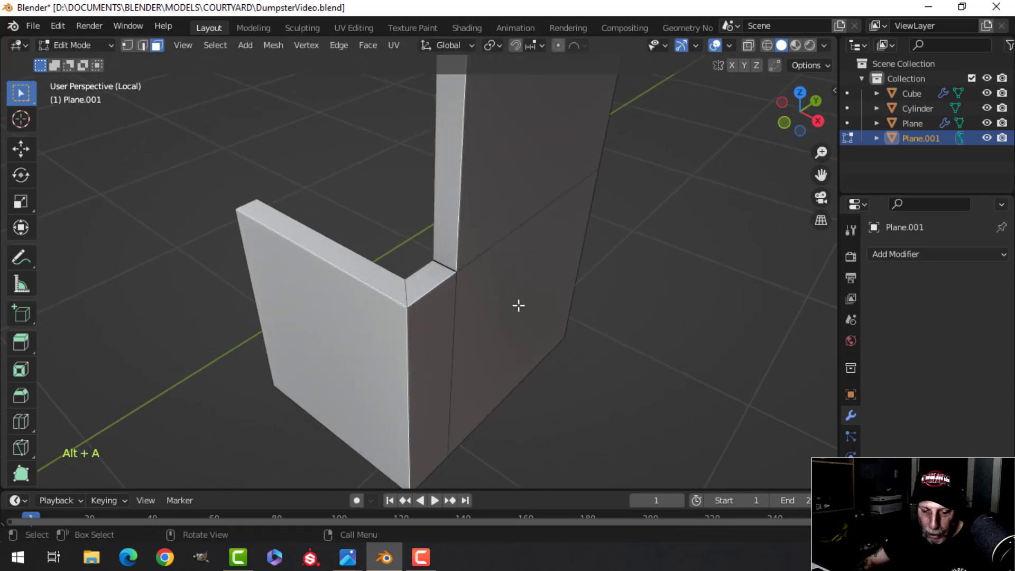
left_click(421, 330)
key("ctrl+b")
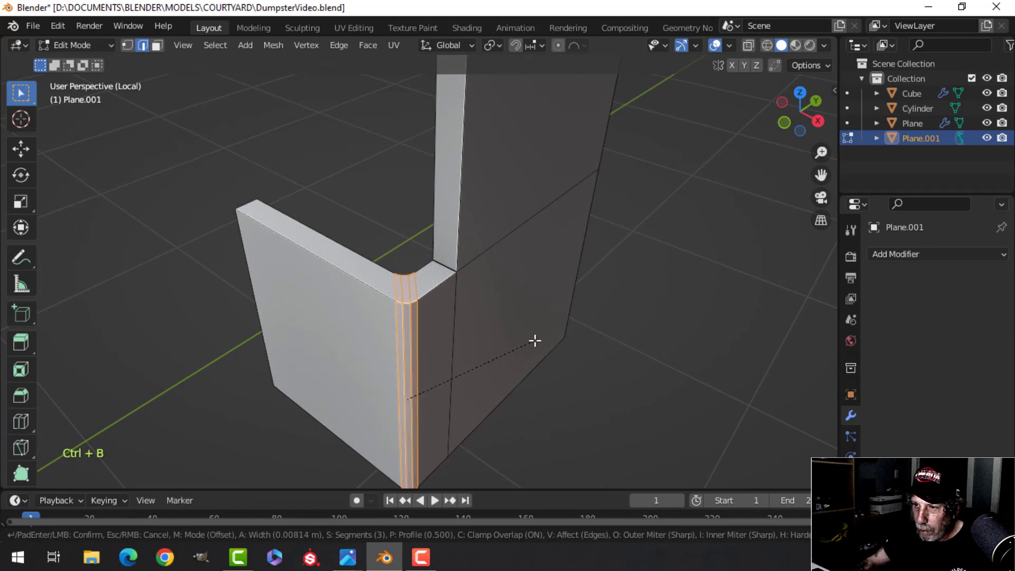
left_click(535, 341)
middle_click_drag(566, 301, 442, 272)
key("alt+a")
key("Tab")
key("Tab")
key("alt+a")
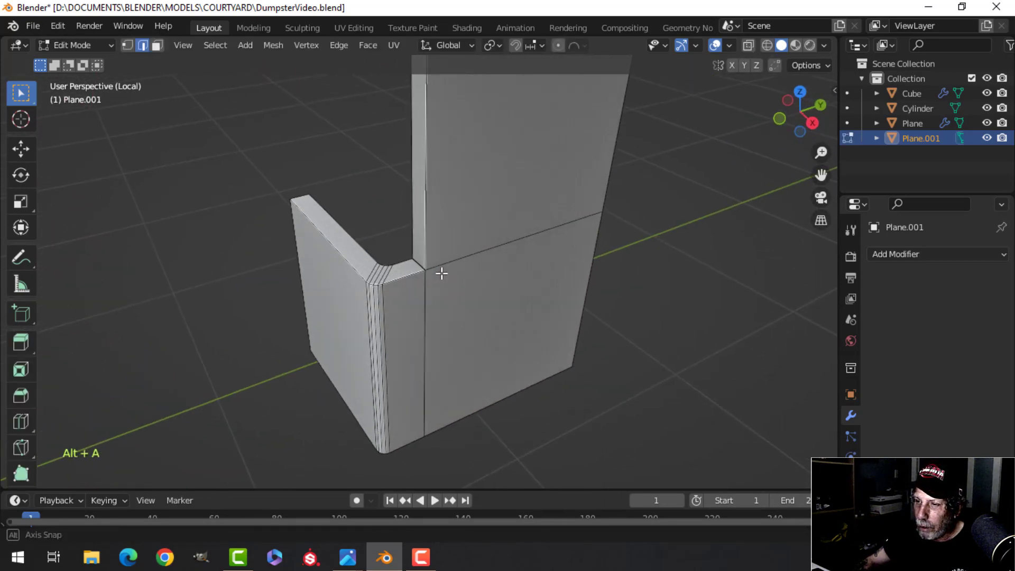
Connect the notch corner vertex to the plate's opposite lower corner vertex with a diagonal edge on both faces.
key("1")
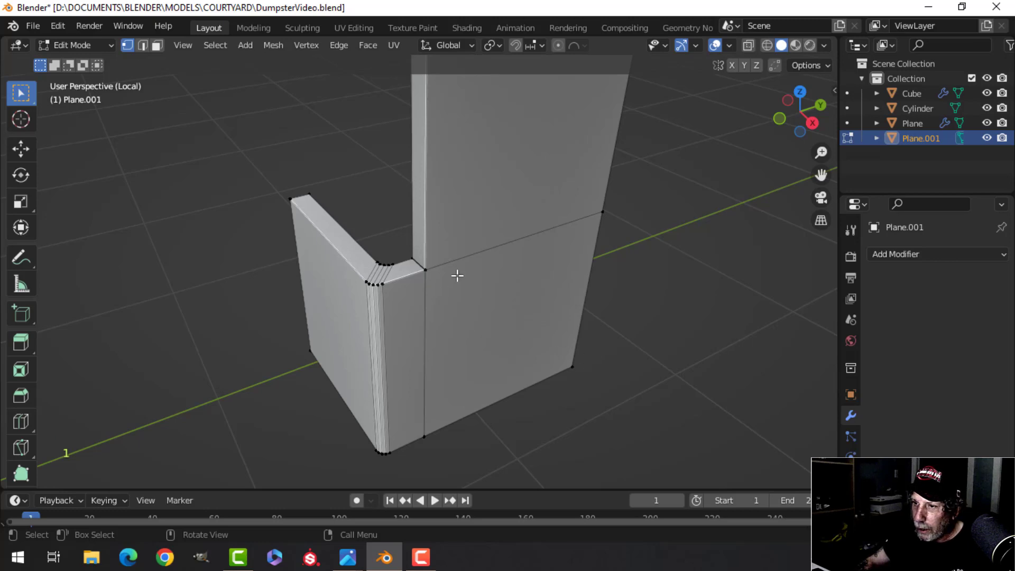
scroll(457, 275, "up", 2)
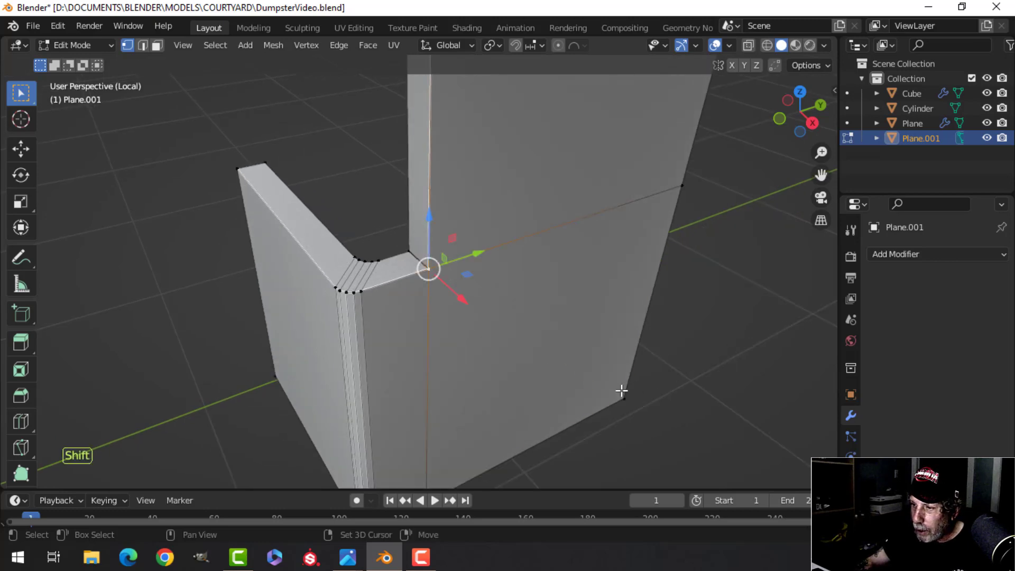
middle_click_drag(422, 295, 428, 181)
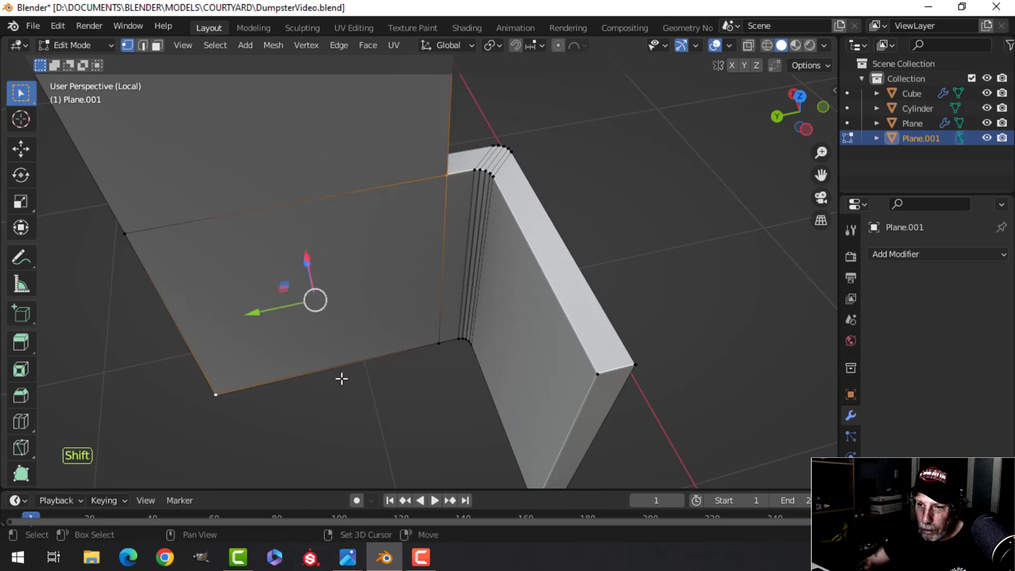
middle_click_drag(402, 331, 412, 289)
key("alt+a")
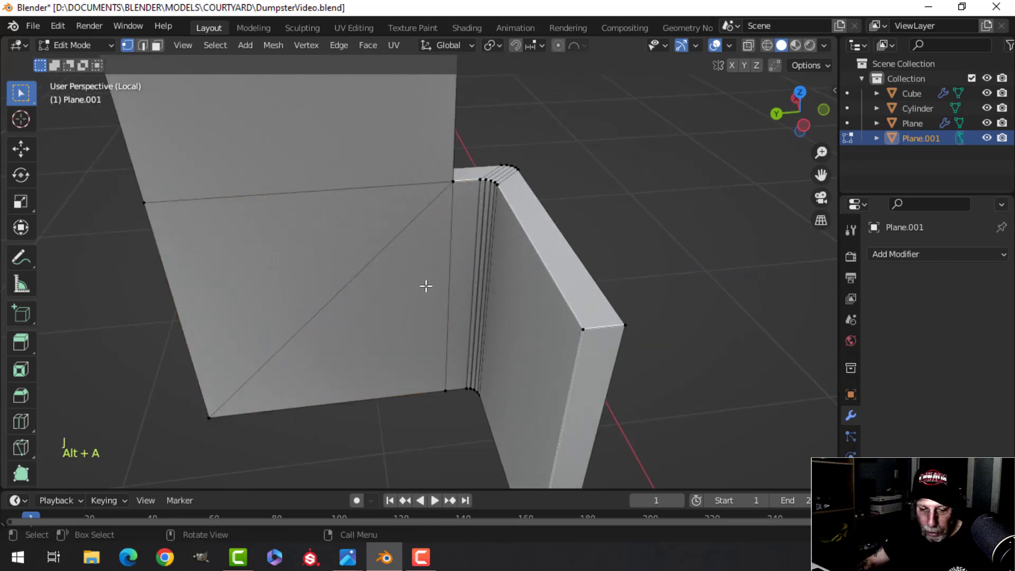
Select the horizontal and vertical edges running from the notch corner on both plate faces and dissolve them.
left_click(449, 235, "alt+shift")
middle_click_drag(448, 235, 359, 281)
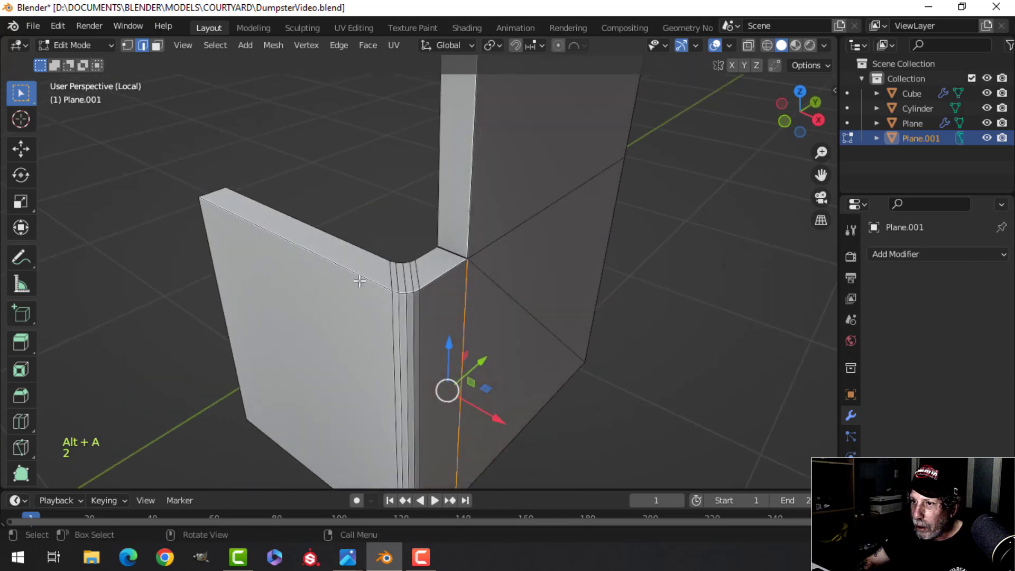
left_click(507, 237, "alt+shift")
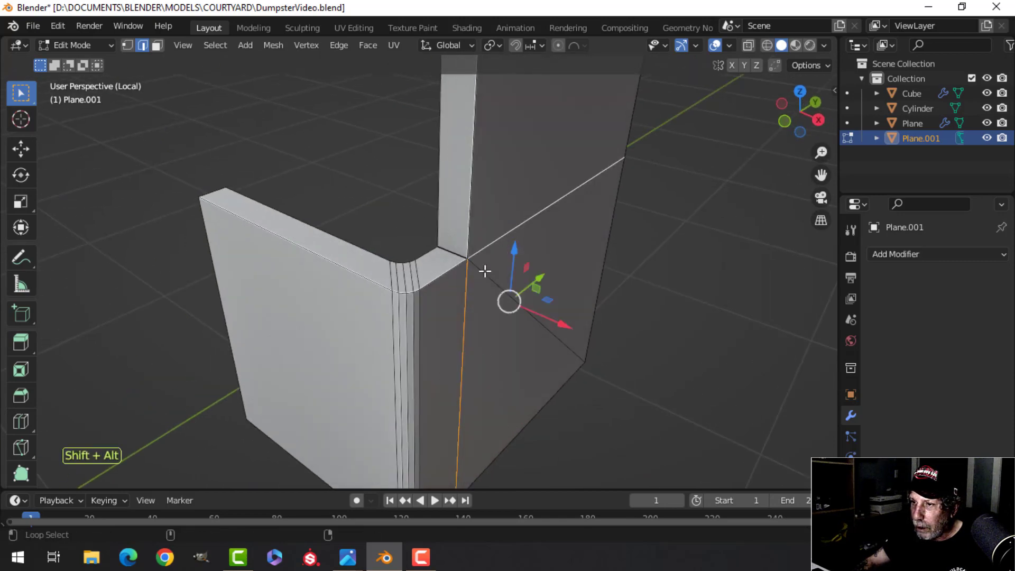
middle_click_drag(483, 270, 472, 252)
middle_click_drag(387, 251, 305, 253)
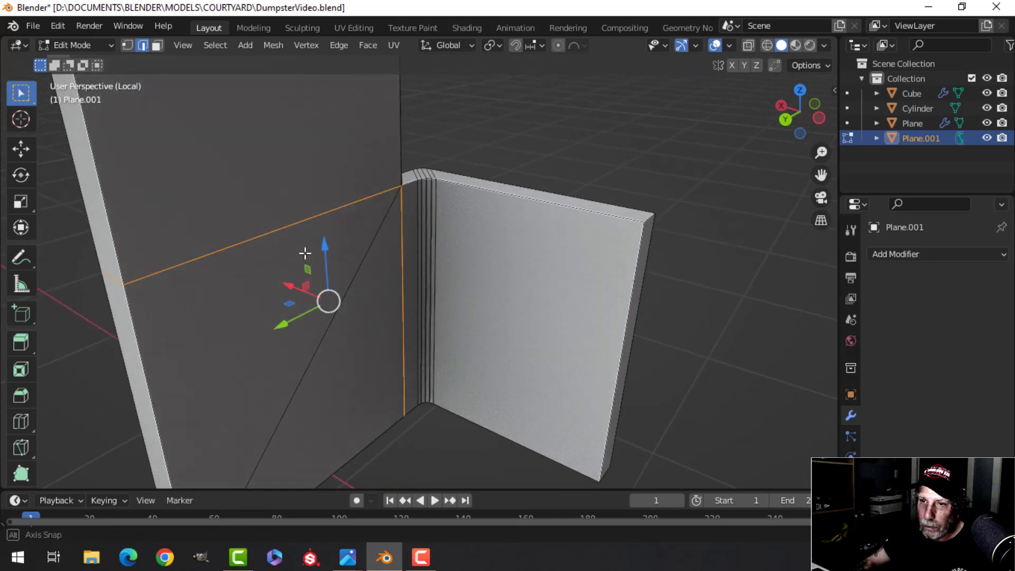
key("x")
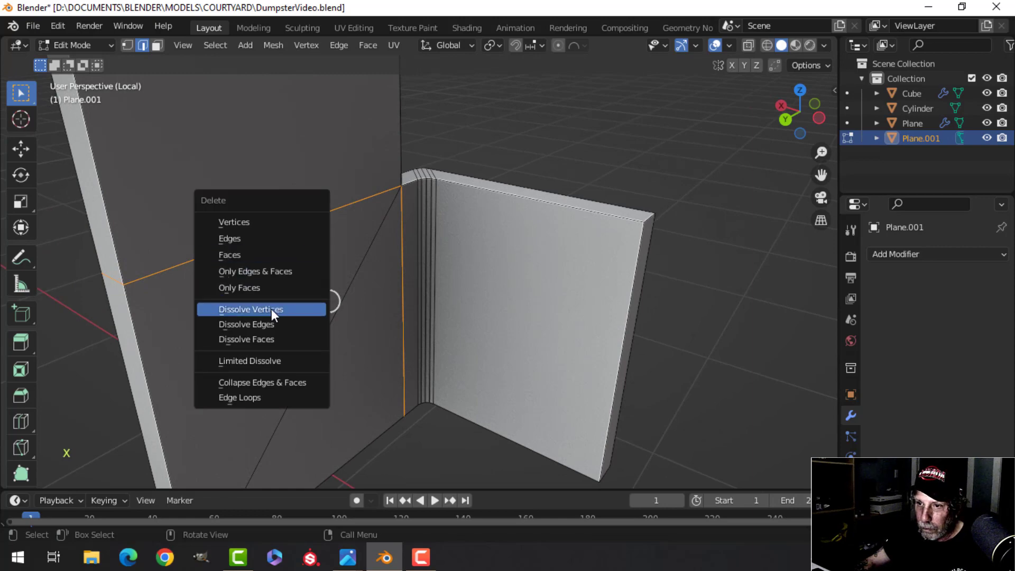
left_click(268, 324)
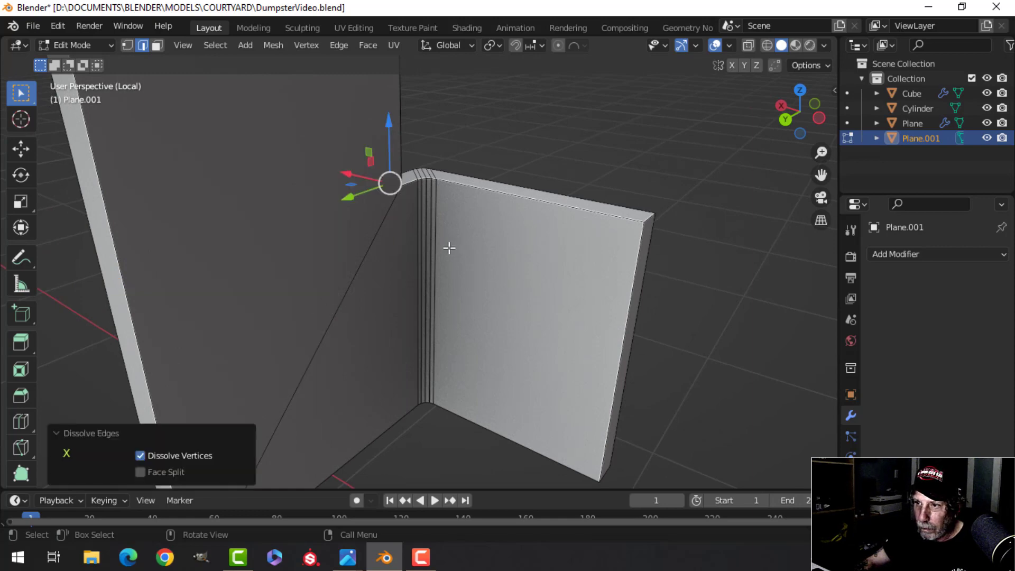
Bevel the diagonal edges and the corners they join on the plate with four segments, about 0.0123 m wide.
middle_click_drag(449, 248, 505, 314)
key("alt+a")
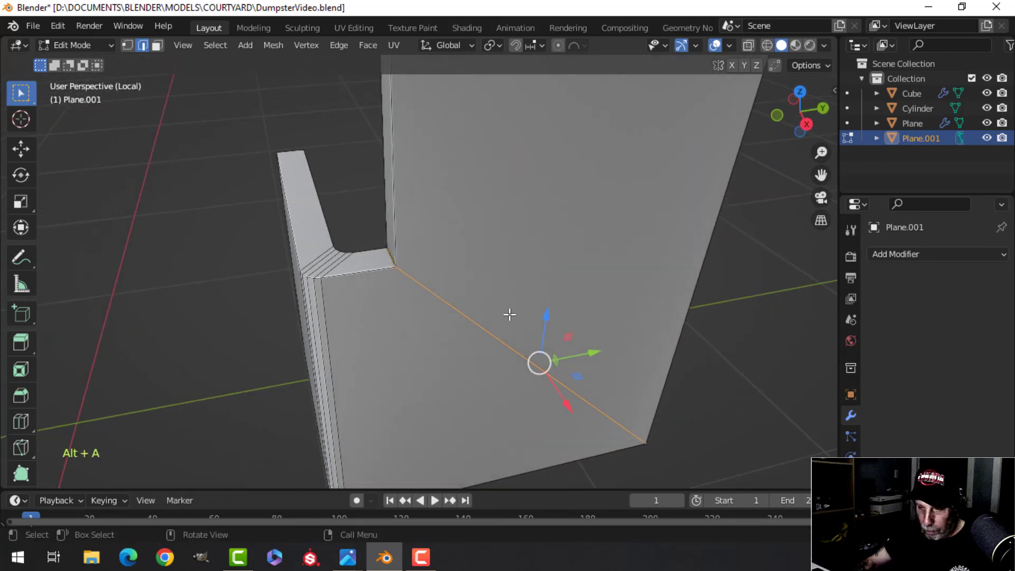
key("ctrl+b")
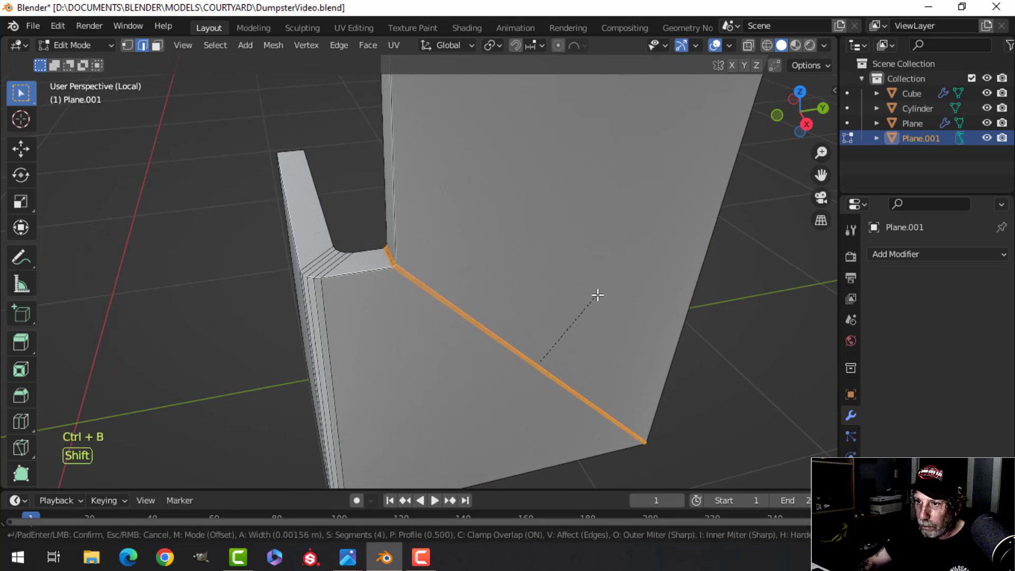
key("Escape")
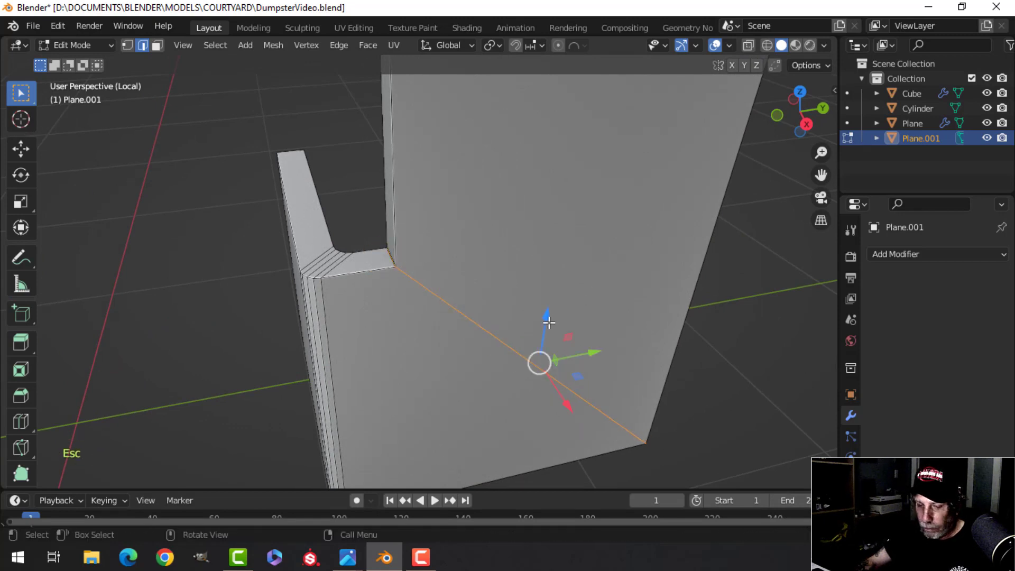
key("ctrl+b")
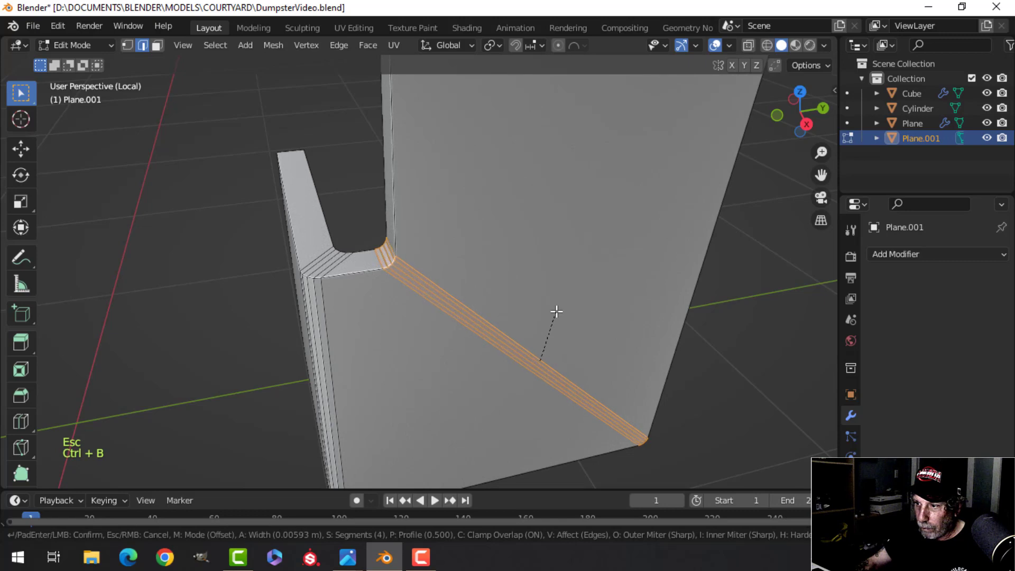
left_click(562, 304)
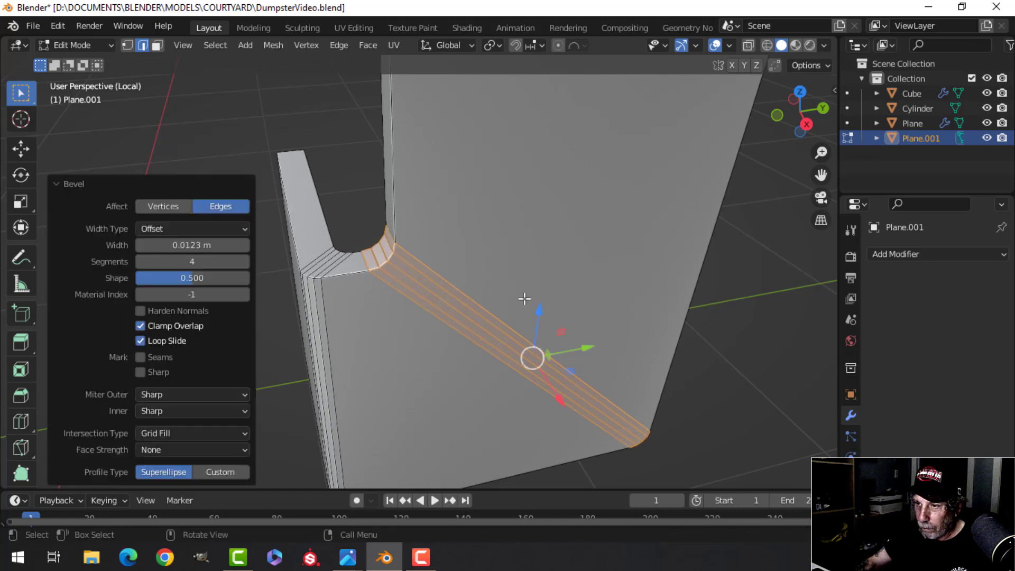
Examine the bracket's rounded plate corners from several sides in Object Mode, then return to mesh editing.
key("Tab")
scroll(544, 305, "down", 4)
key("alt+a")
middle_click_drag(543, 306, 452, 320)
scroll(486, 296, "down", 4)
middle_click_drag(451, 319, 541, 326)
scroll(541, 326, "up", 4)
left_click(469, 327)
key("Tab")
Bevel the upper and lower corner edges at the flange's free end with four segments.
middle_click_drag(470, 328, 509, 290)
key("alt+a")
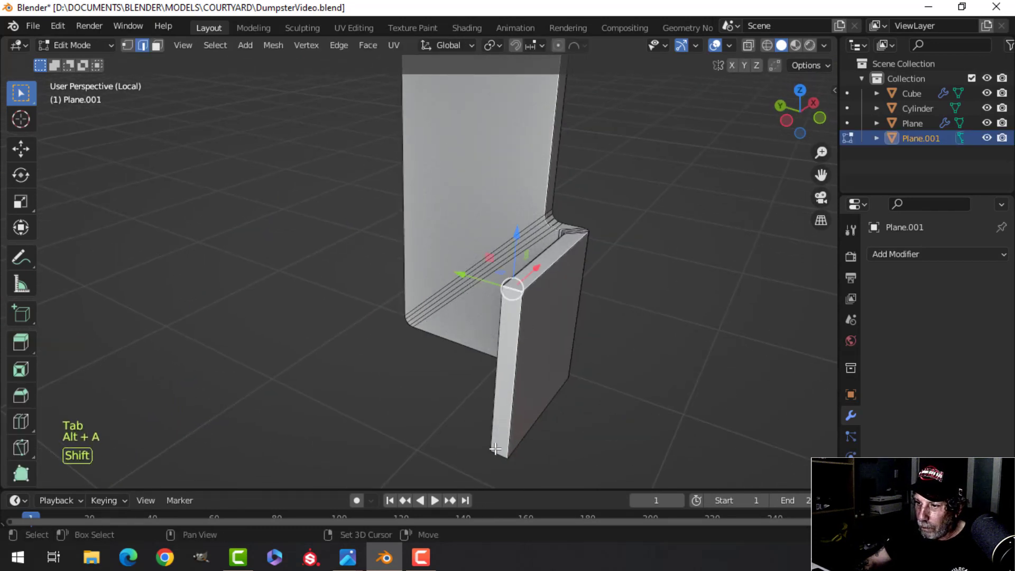
key("ctrl+b")
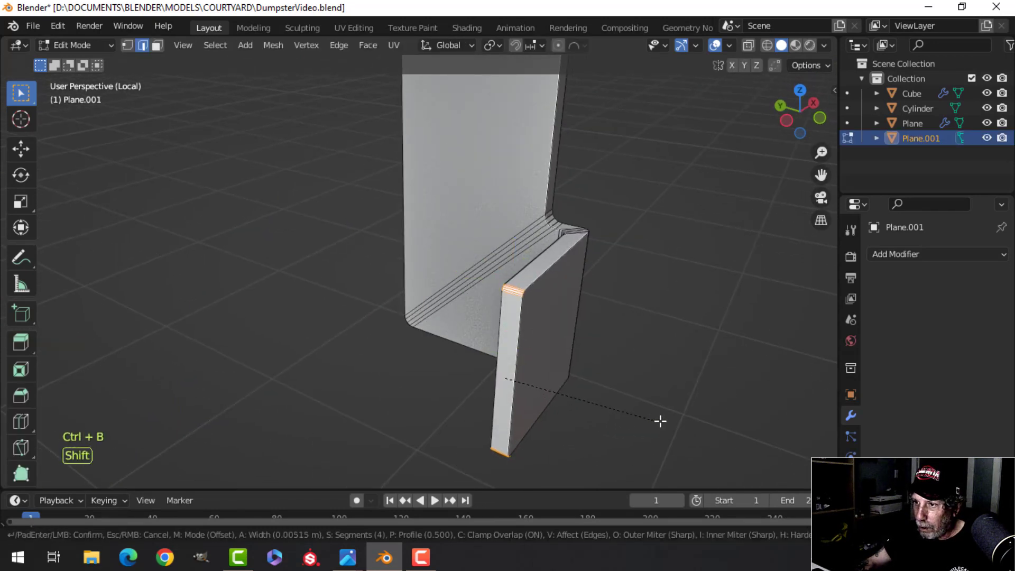
left_click(692, 416)
Select the outline edge loops on both faces of the bracket, around the plate and the flange.
middle_click_drag(691, 416, 588, 376)
key("alt+a")
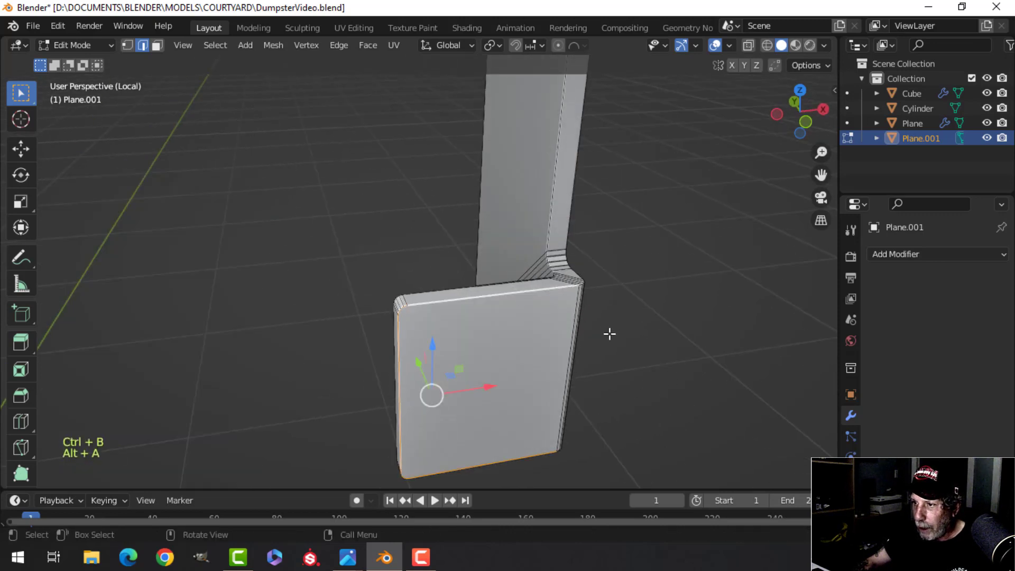
middle_click_drag(608, 333, 445, 336)
left_click(406, 356, "alt+shift")
scroll(423, 317, "up", 3)
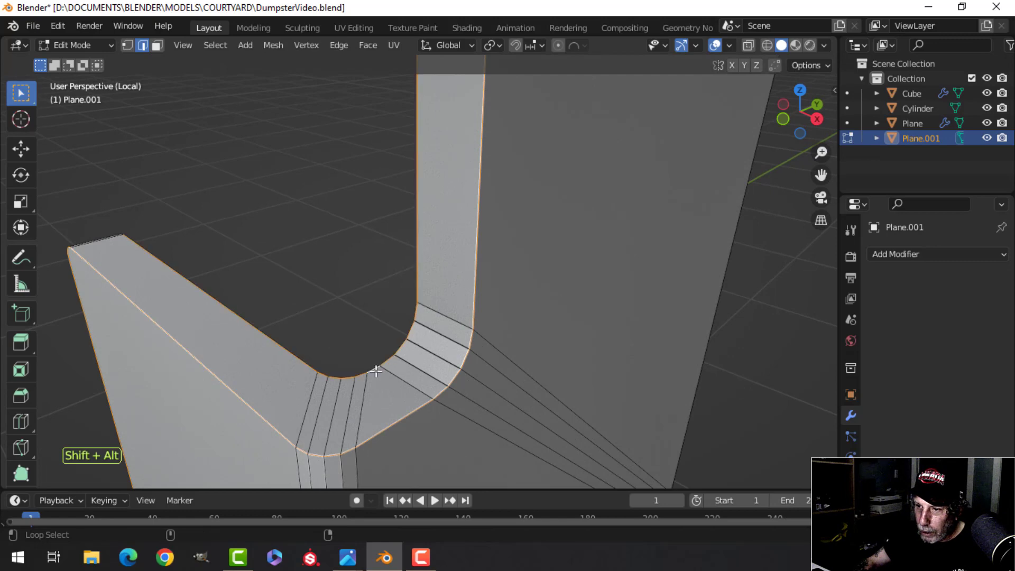
scroll(376, 371, "down", 3)
middle_click_drag(181, 322, 516, 315)
scroll(520, 362, "up", 2)
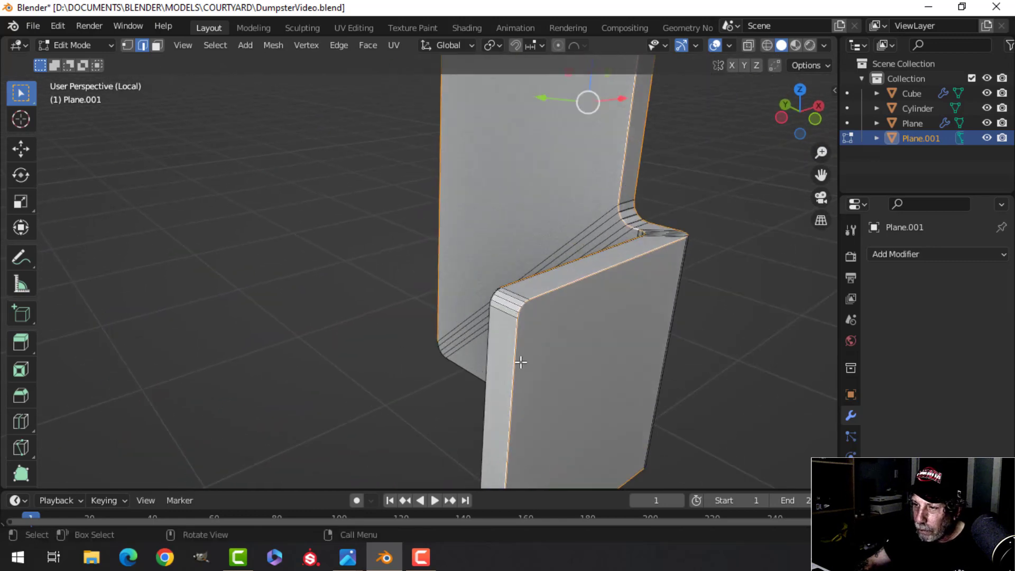
middle_click_drag(520, 362, 602, 351)
scroll(643, 379, "down", 3)
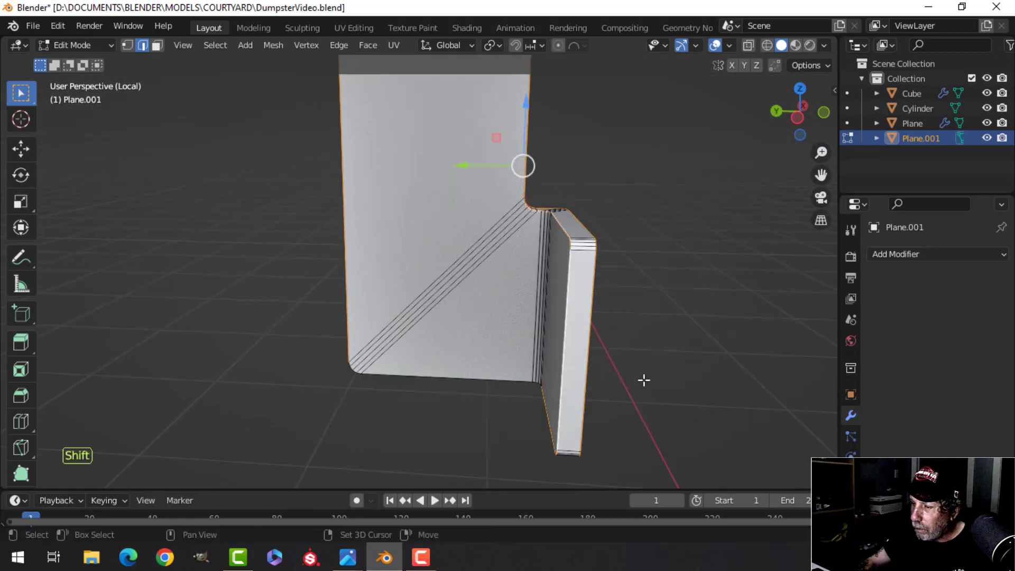
middle_click_drag(643, 378, 608, 312, "shift")
middle_click_drag(608, 312, 582, 238)
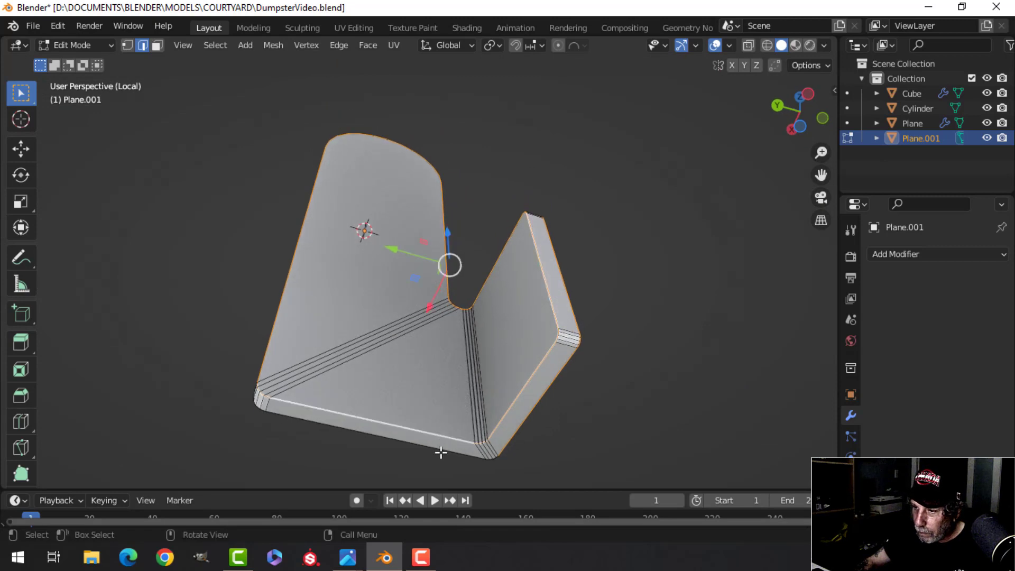
Undo the last selection changes and check the selected outline along the bracket's bottom edges and rounded top.
key("ctrl+z")
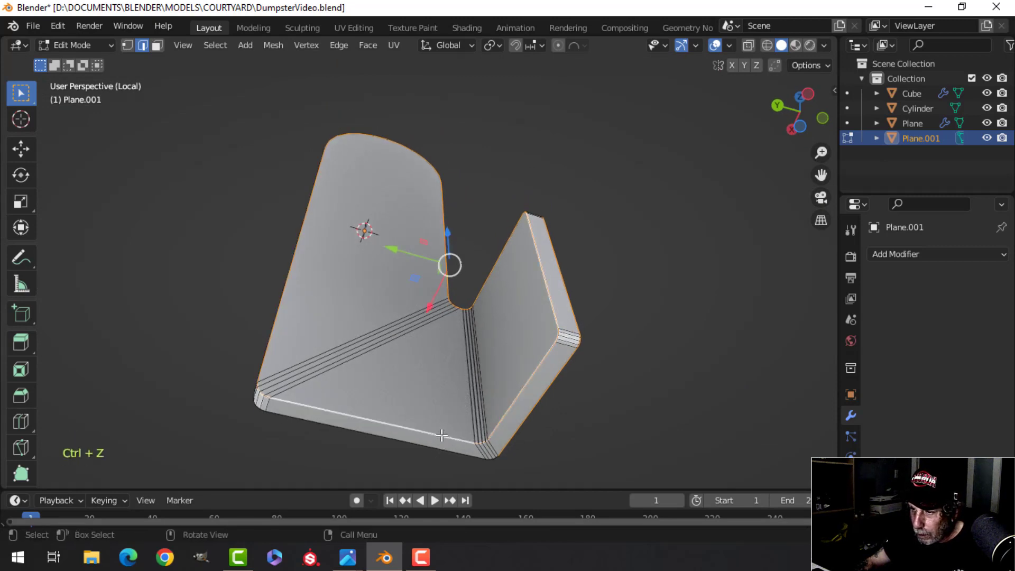
key("ctrl+z")
middle_click_drag(434, 444, 398, 458)
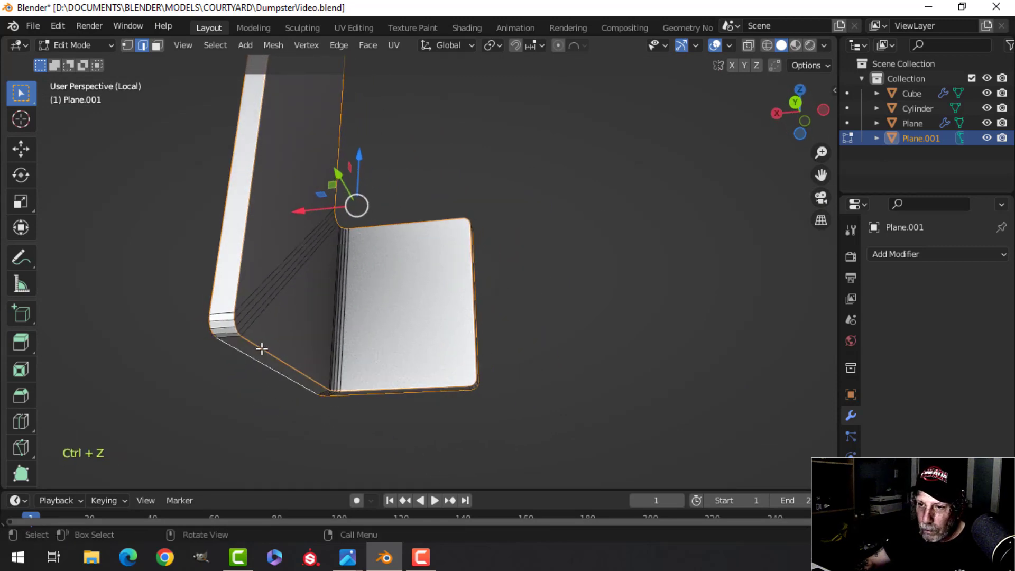
middle_click_drag(262, 348, 271, 416)
scroll(256, 405, "up", 2)
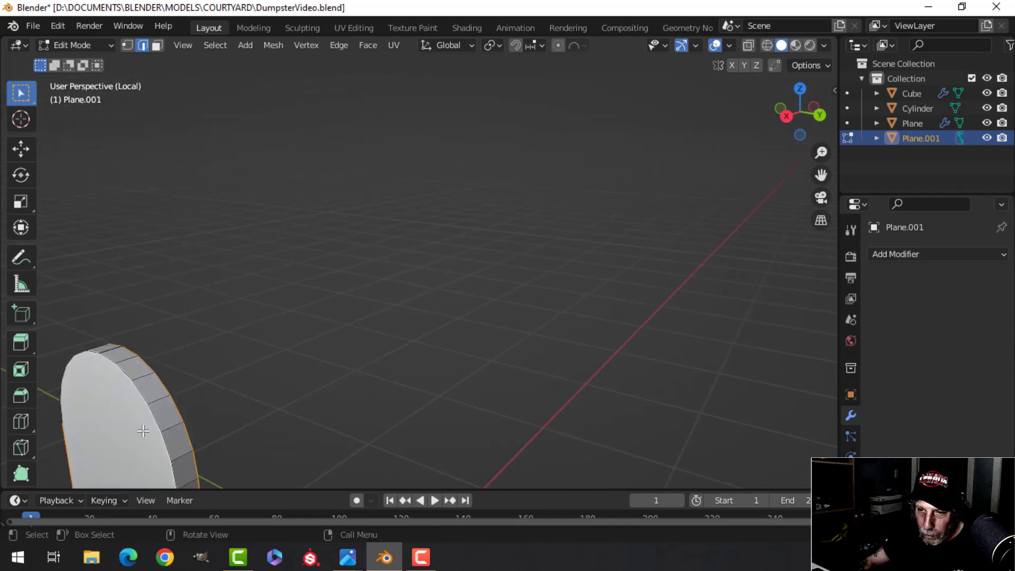
middle_click_drag(144, 409, 491, 344)
scroll(519, 346, "up", 2)
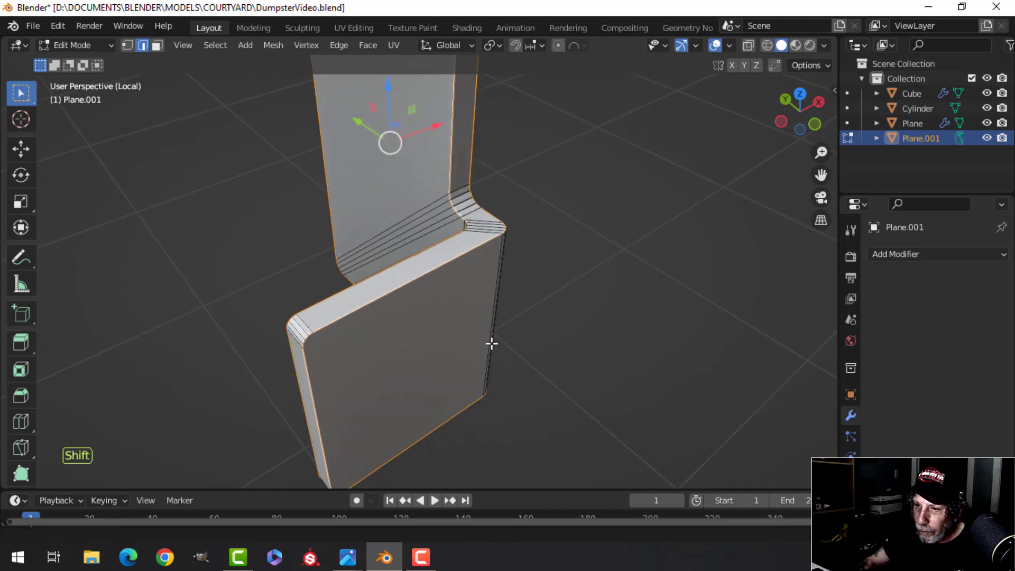
Try to bevel the selected outline edges of the bracket with four segments.
key("ctrl+b")
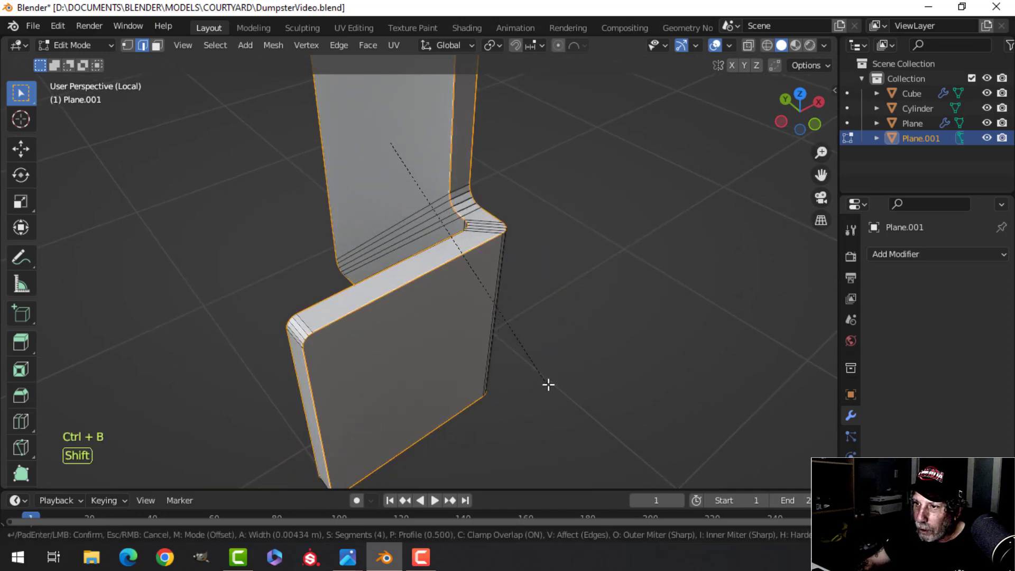
key("Escape")
key("ctrl+b")
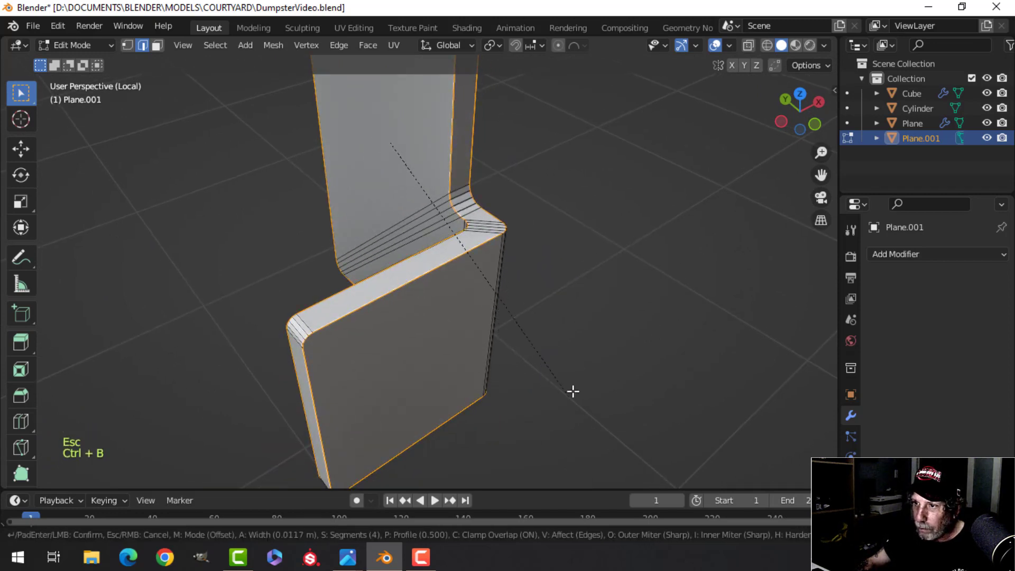
key("Escape")
Merge all of the bracket's vertices by distance at 0.0001 m.
key("a")
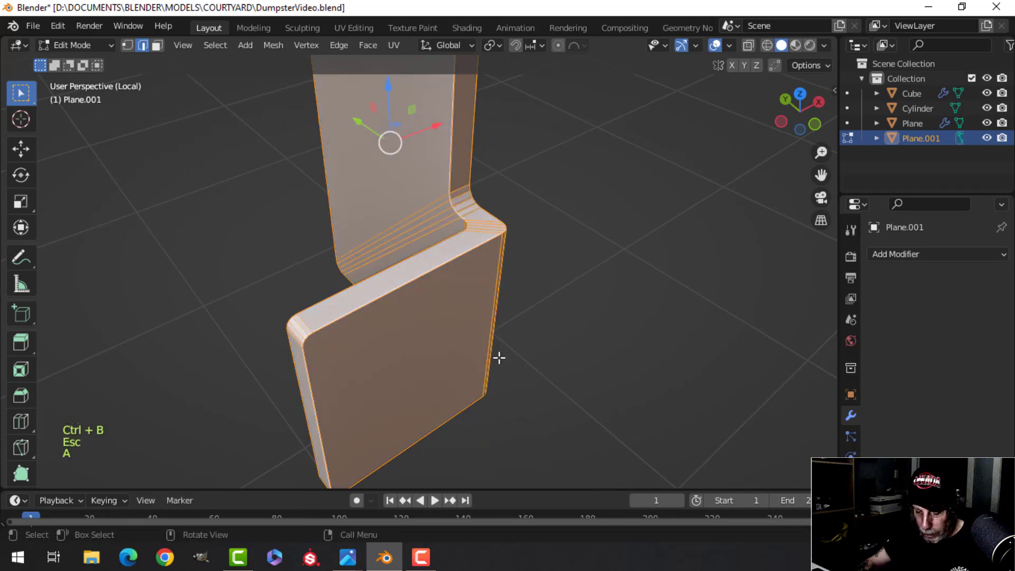
key("m")
left_click(499, 356)
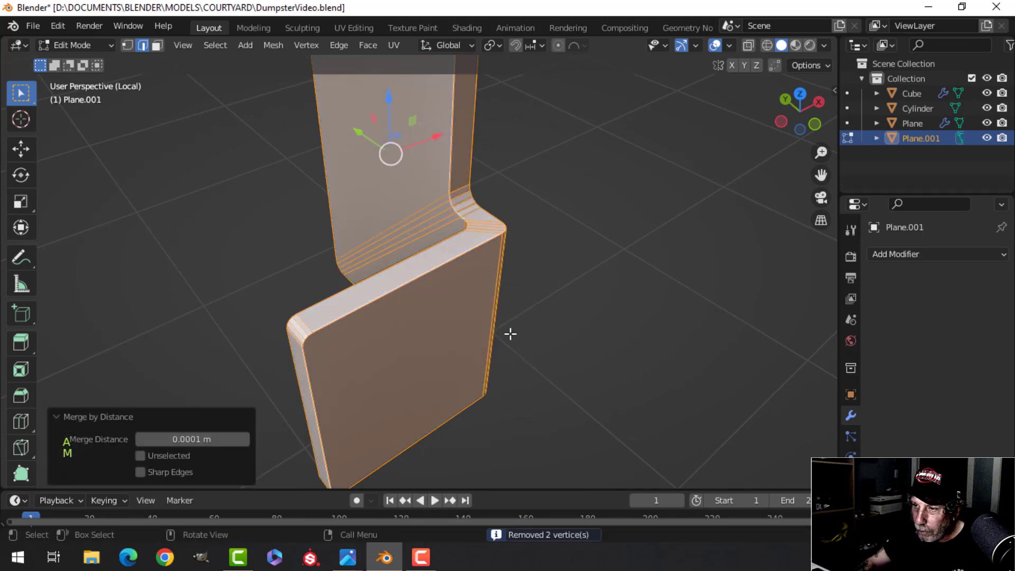
Clear the selection and select the bracket's outline edge loops on both faces again.
key("alt+a")
middle_click_drag(365, 298, 397, 271)
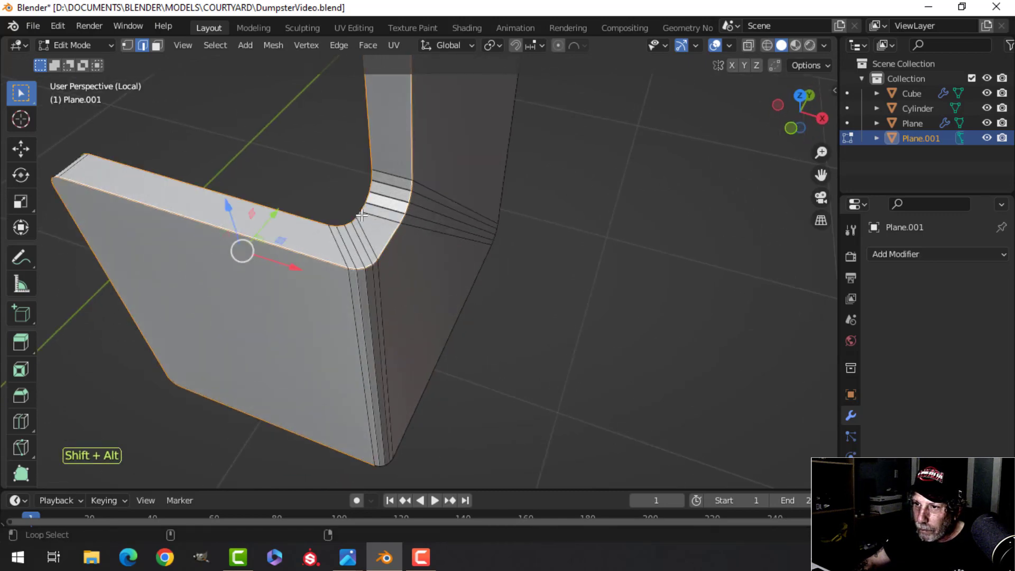
middle_click_drag(408, 180, 393, 348)
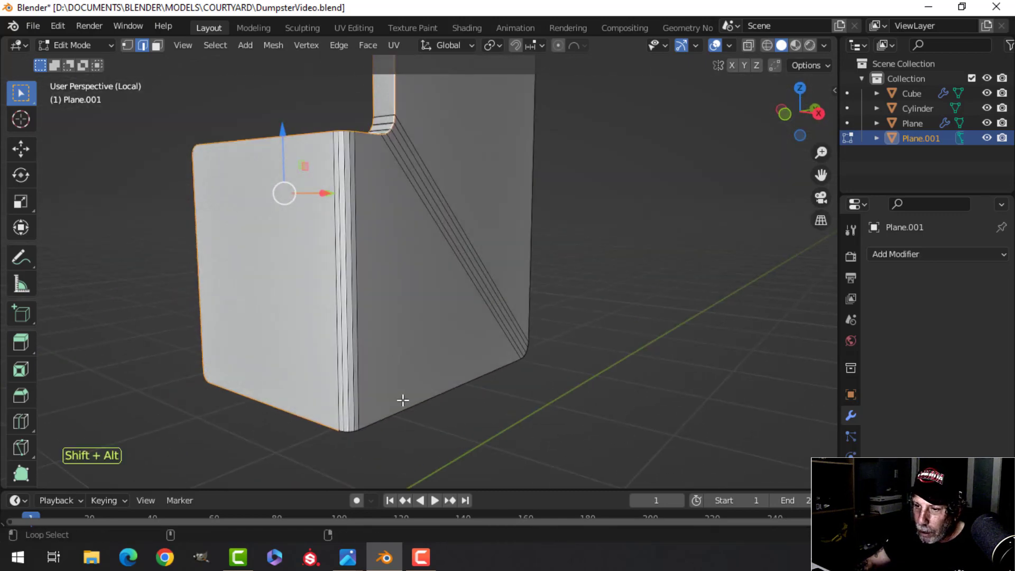
middle_click_drag(403, 400, 500, 217)
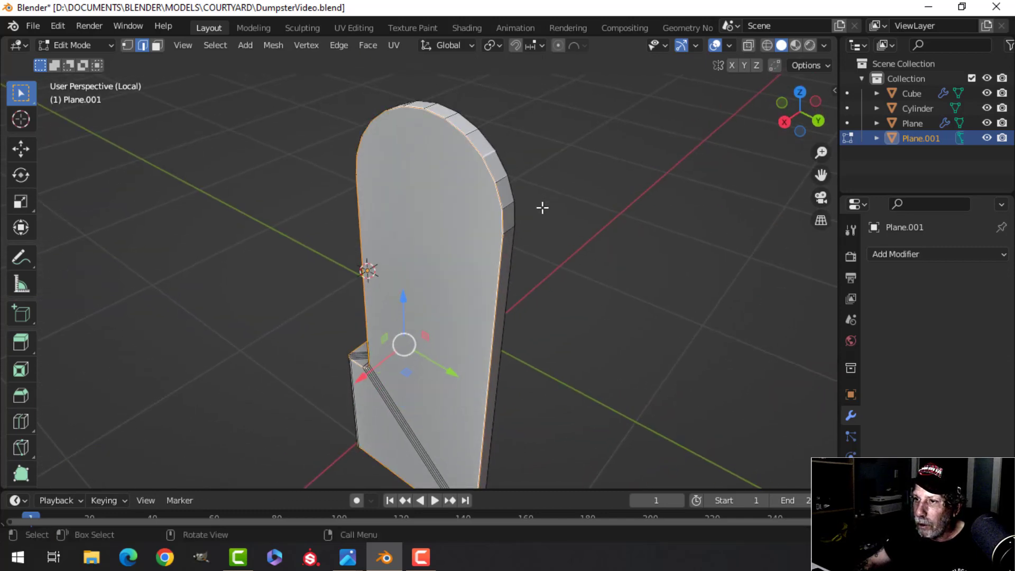
scroll(543, 208, "down", 3)
left_click(448, 203, "alt+shift")
middle_click_drag(582, 272, 408, 269)
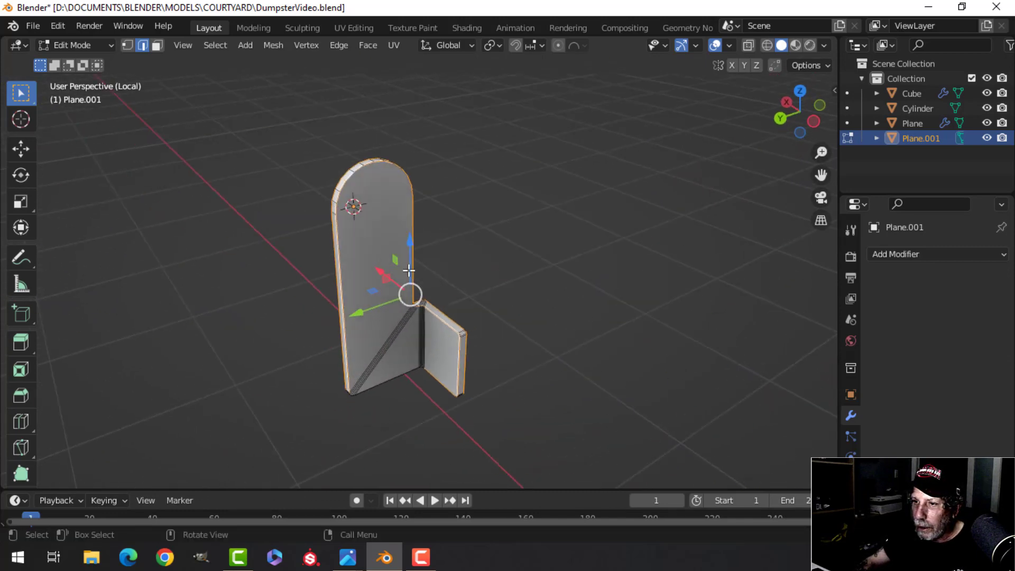
Bevel the bracket's selected outline edges on both faces with four segments, about 0.008 m wide.
scroll(408, 270, "up", 3)
scroll(403, 272, "up", 3)
middle_click_drag(446, 385, 347, 356, "shift")
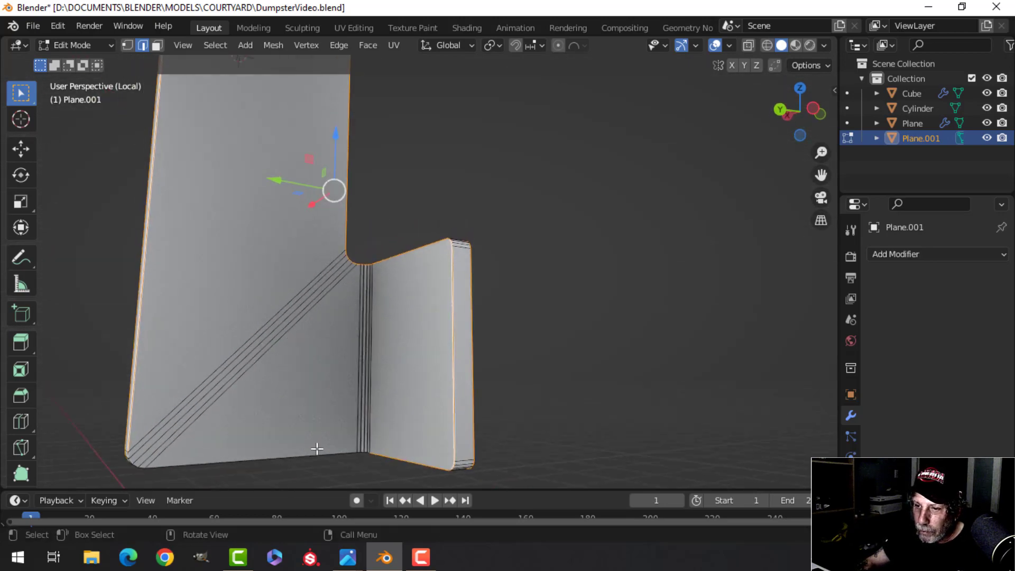
middle_click_drag(352, 445, 442, 191)
middle_click_drag(440, 395, 435, 365)
key("ctrl+b")
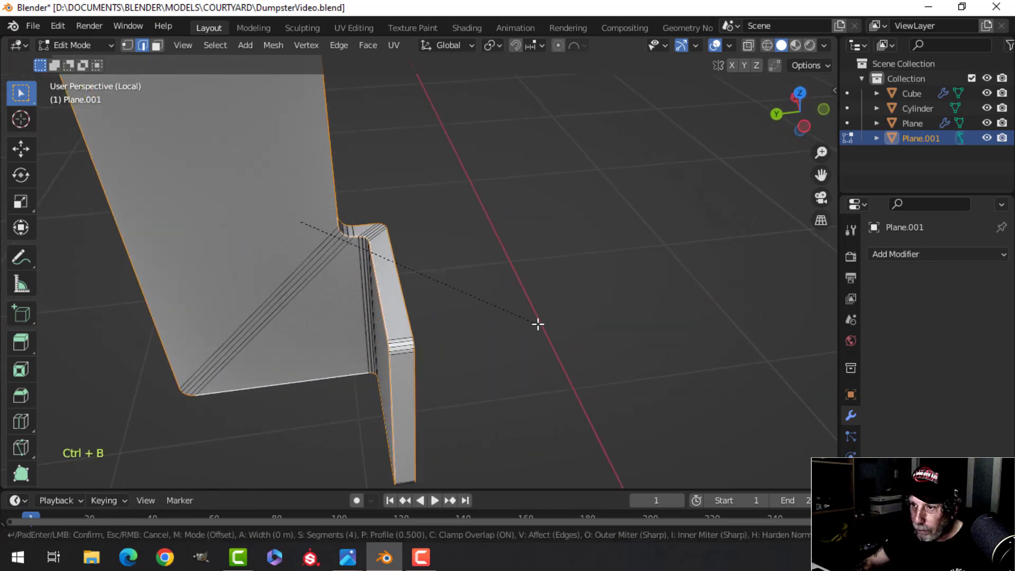
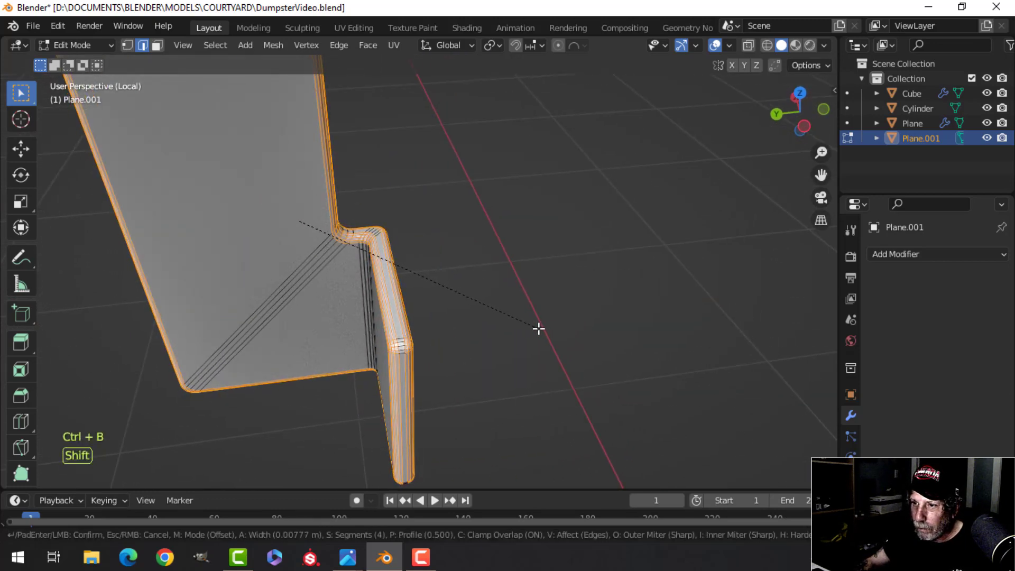
left_click(493, 316)
Finish editing the bracket, deselect it, and leave local view to show the whole dumpster.
key("Tab")
middle_click_drag(471, 312, 408, 287)
key("alt+a")
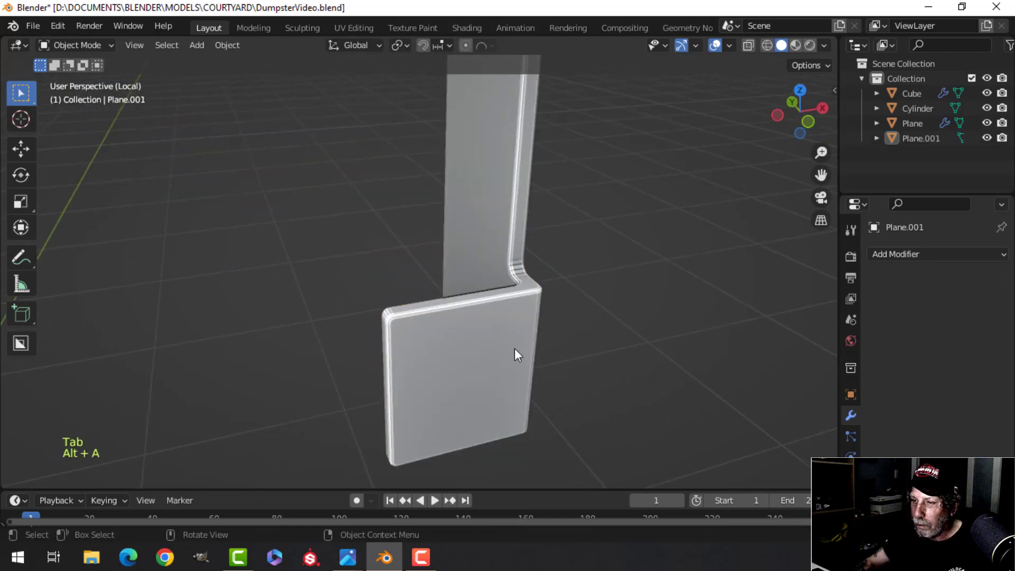
middle_click_drag(499, 333, 296, 329)
key("slash")
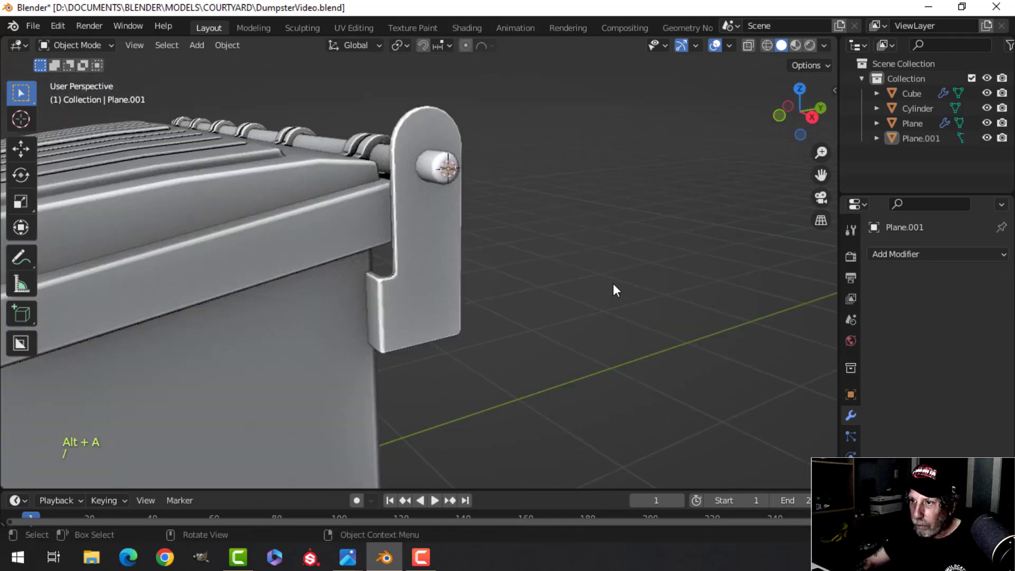
middle_click_drag(458, 271, 380, 256)
In right view, add a 32-vertex mesh circle at the 3D cursor on the hinge rod's end.
left_click(380, 255)
key("Tab")
scroll(451, 328, "up", 3)
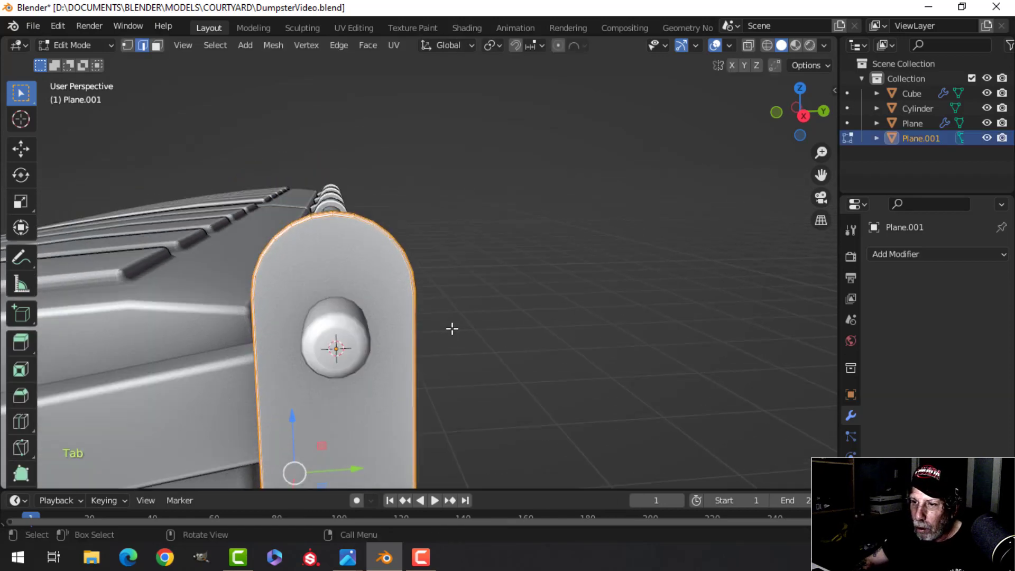
key("Tab")
left_click(341, 351)
key("KP_1")
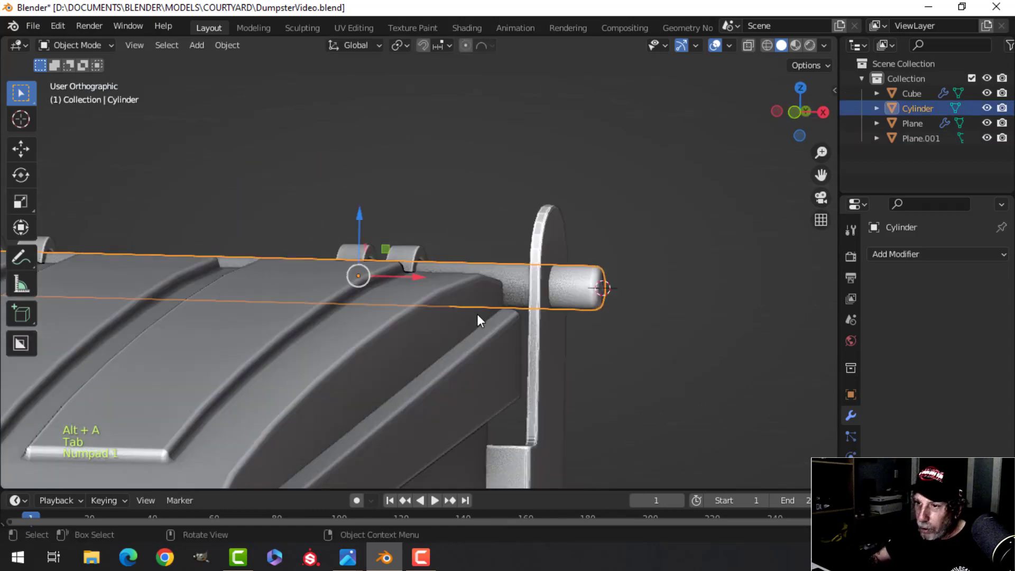
key("KP_3")
key("shift+a")
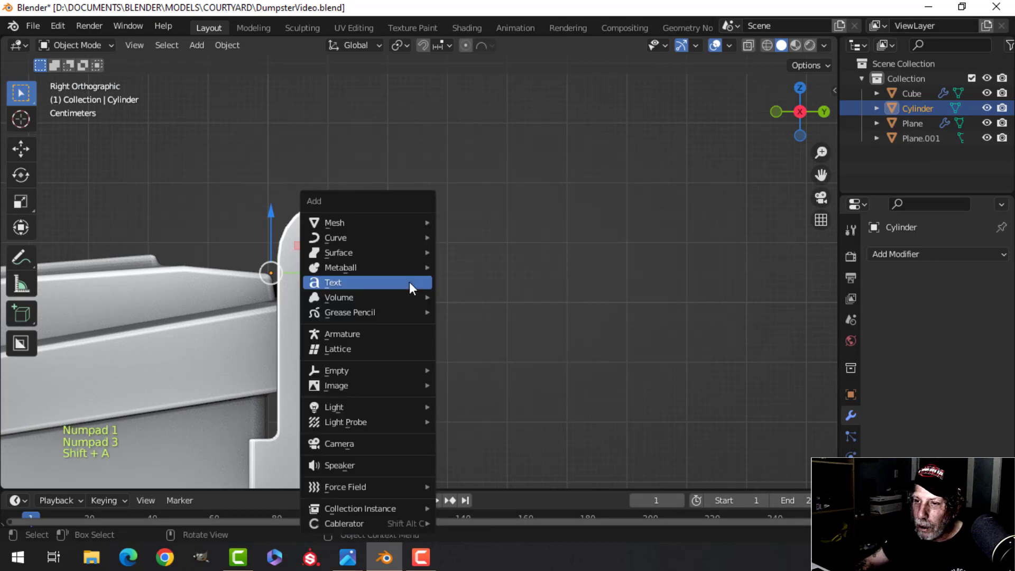
mouse_move(362, 224)
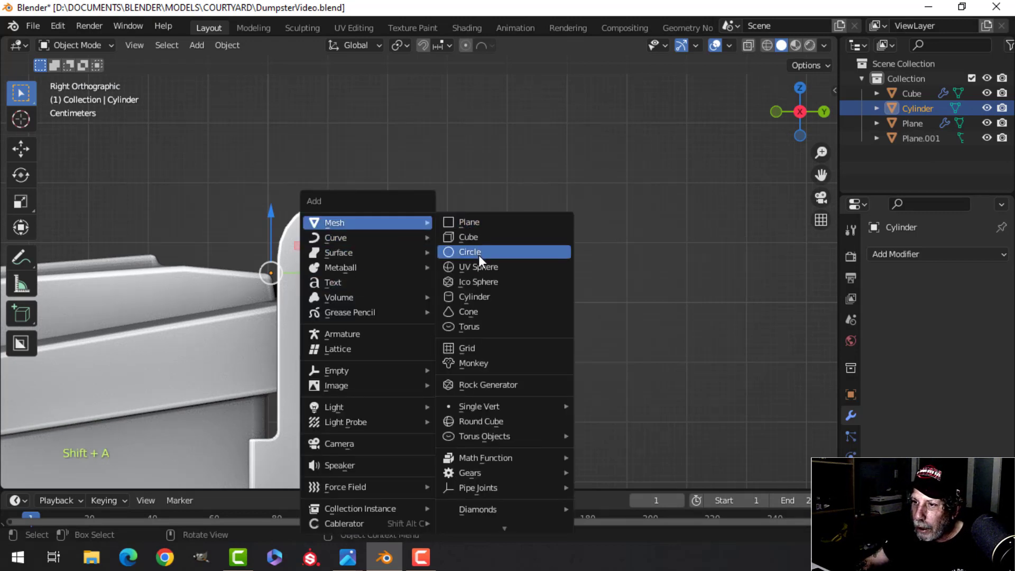
left_click(470, 252)
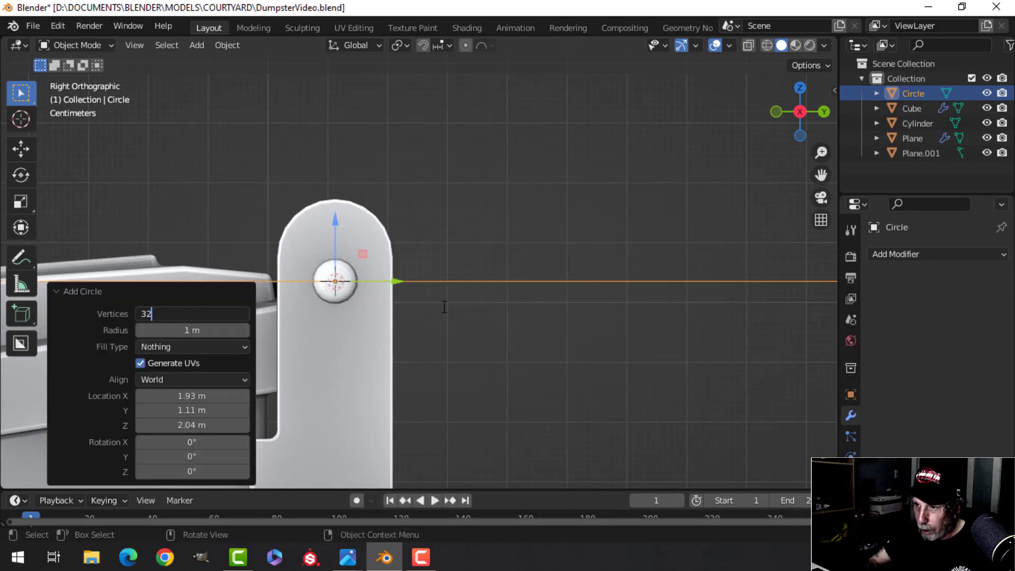
In Edit Mode, scale the new circle by 0.061 and rotate it 90° about Y to face along the rod.
key("Tab")
scroll(607, 317, "down", 3)
key("s")
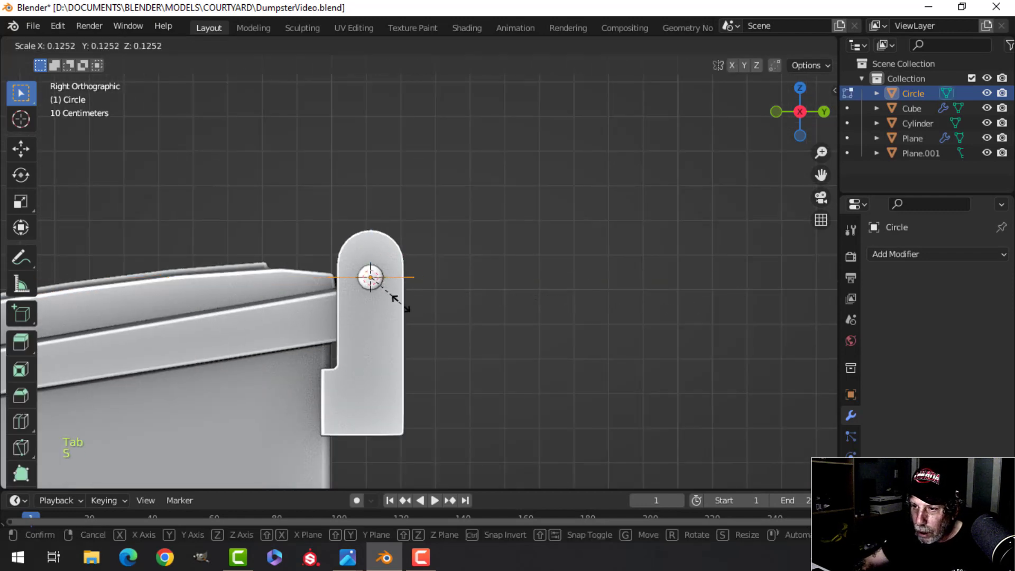
left_click(372, 285)
scroll(467, 292, "up", 2)
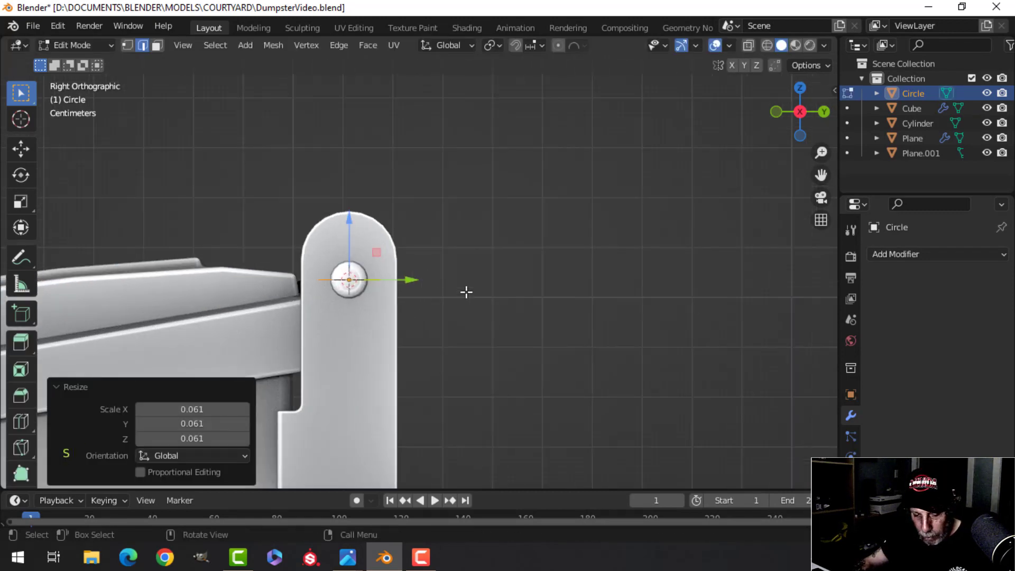
type("ry90")
key("Return")
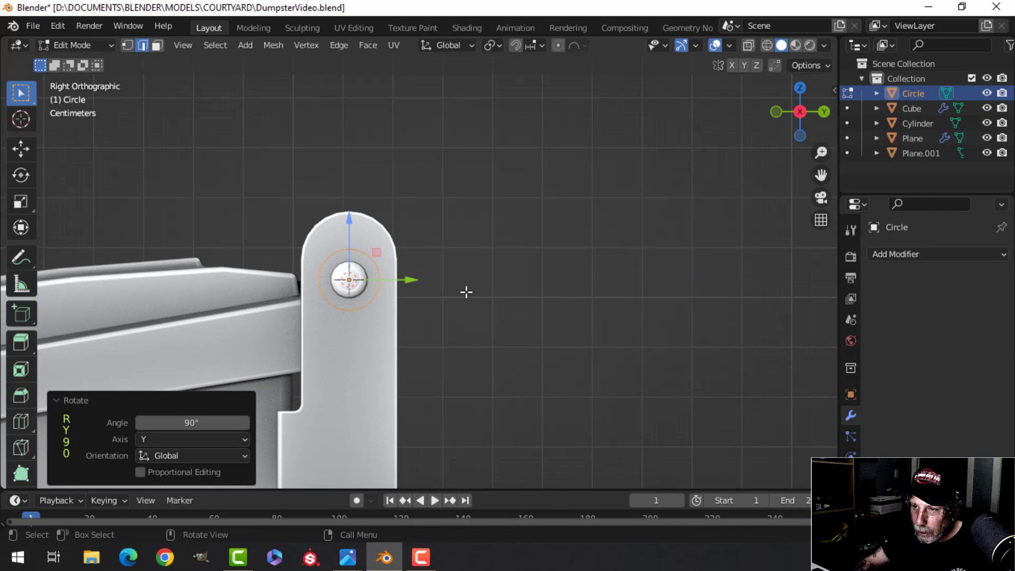
Shrink the circle slightly so it stays a little wider than the rod, and fill it with a face.
key("s")
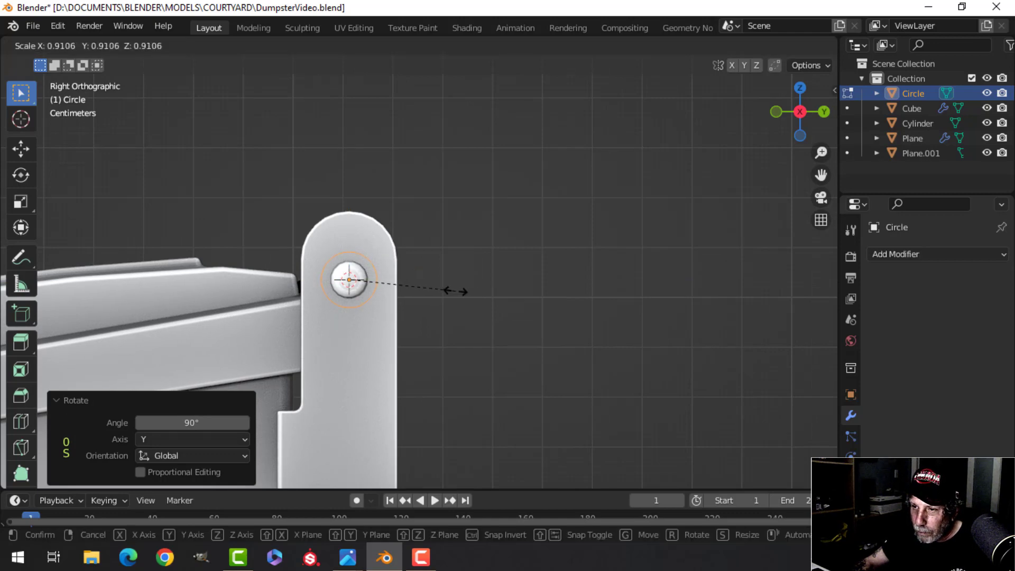
left_click(451, 290)
key("f")
Extrude the filled circle along X into a short collar and slide the whole collar onto the end bracket.
middle_click_drag(462, 290, 594, 368)
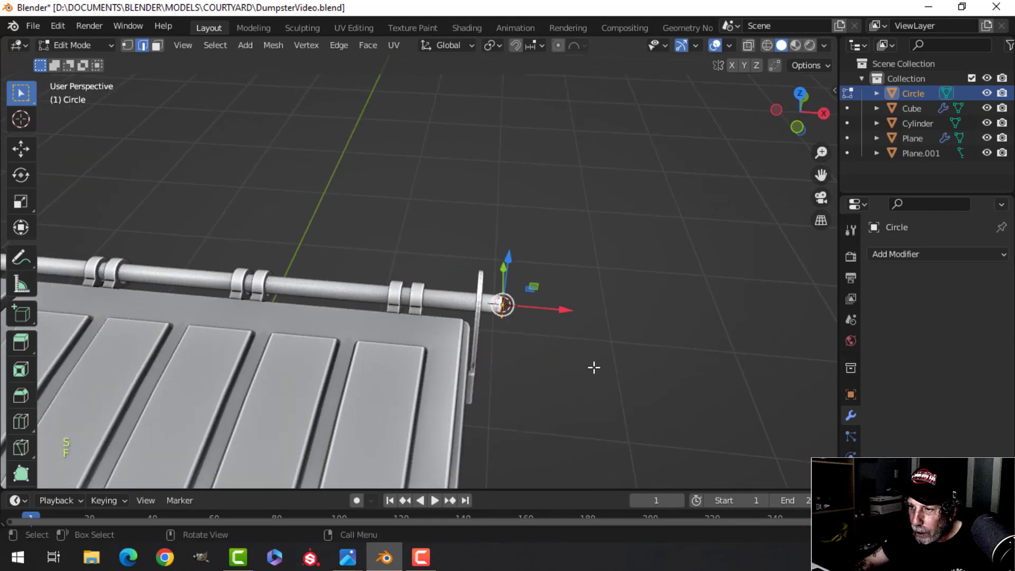
scroll(594, 367, "up", 3)
key("e")
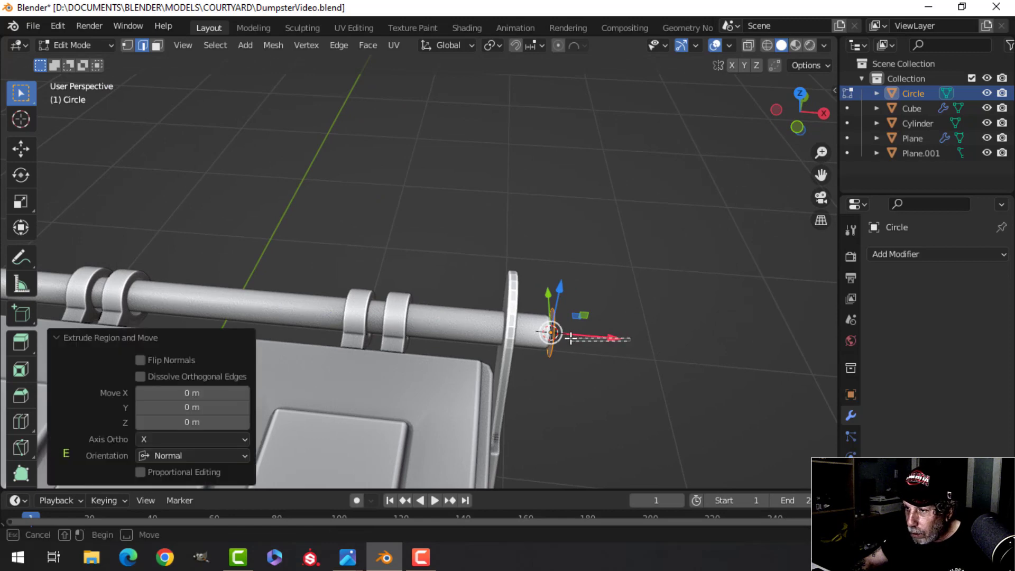
right_click(630, 341)
left_click_drag(613, 338, 572, 335)
key("a")
key("Tab")
Select the collar's entire mesh and adjust its X position so it protrudes on both sides of the bracket.
middle_click_drag(571, 336, 324, 248)
scroll(317, 274, "up", 2)
left_click(324, 247)
middle_click_drag(405, 316, 357, 280)
scroll(317, 313, "up", 3)
key("alt+a")
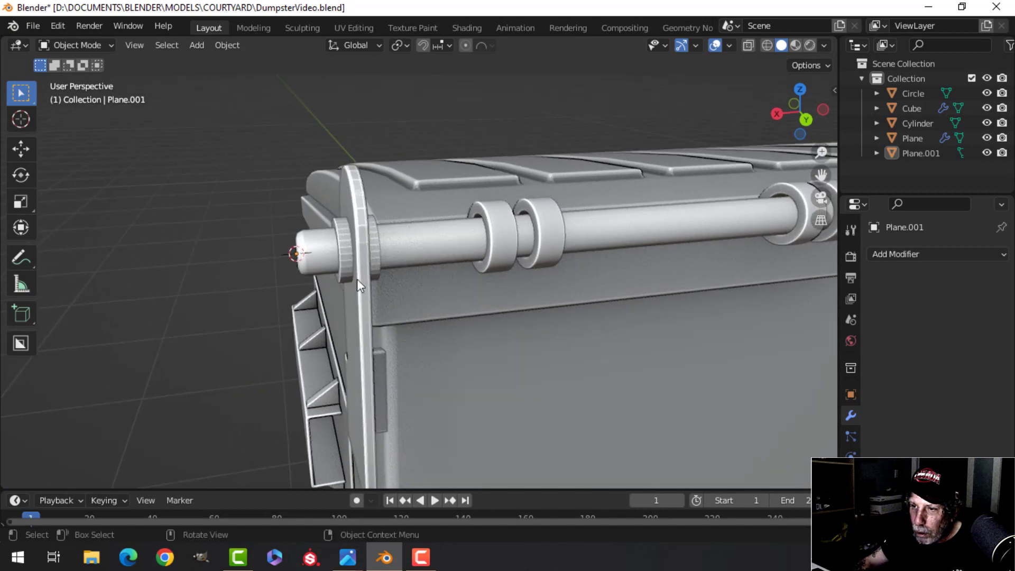
left_click(373, 247)
middle_click_drag(373, 247, 404, 275)
key("Tab")
key("a")
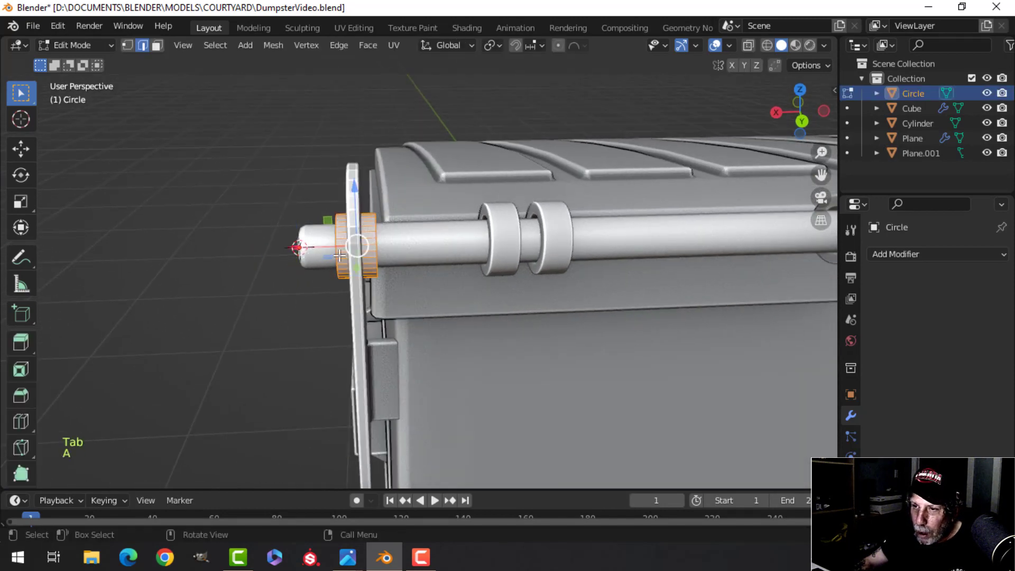
left_click_drag(308, 247, 299, 247)
Select the collar's end faces and bevel their rims with two segments.
middle_click_drag(299, 247, 402, 274)
scroll(347, 288, "up", 2)
key("alt+a")
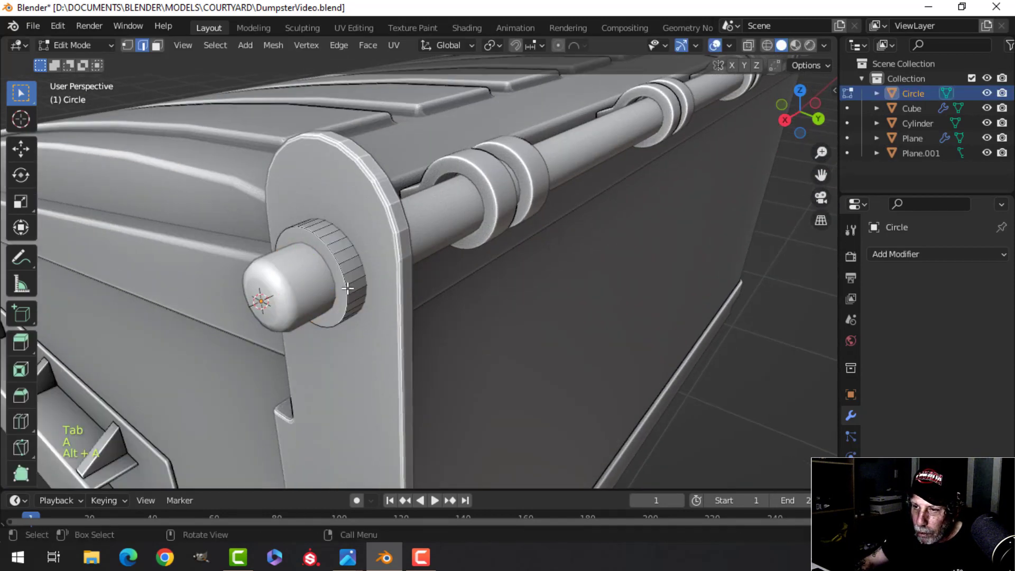
left_click(326, 255)
middle_click_drag(326, 255, 490, 294)
key("ctrl+b")
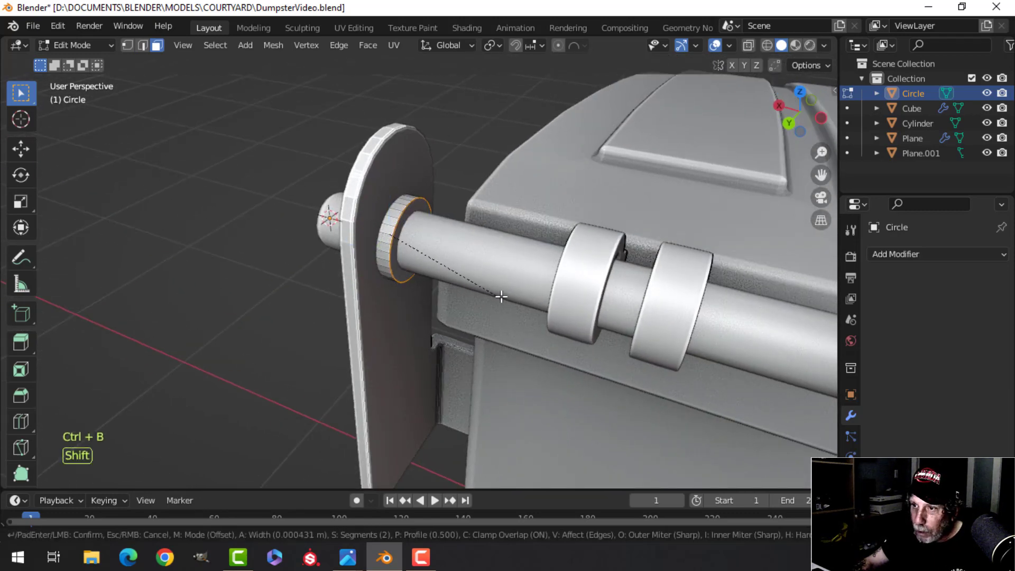
left_click(550, 298)
Return the collar to Object Mode, shade it smooth, and deselect it.
key("Tab")
right_click(394, 222)
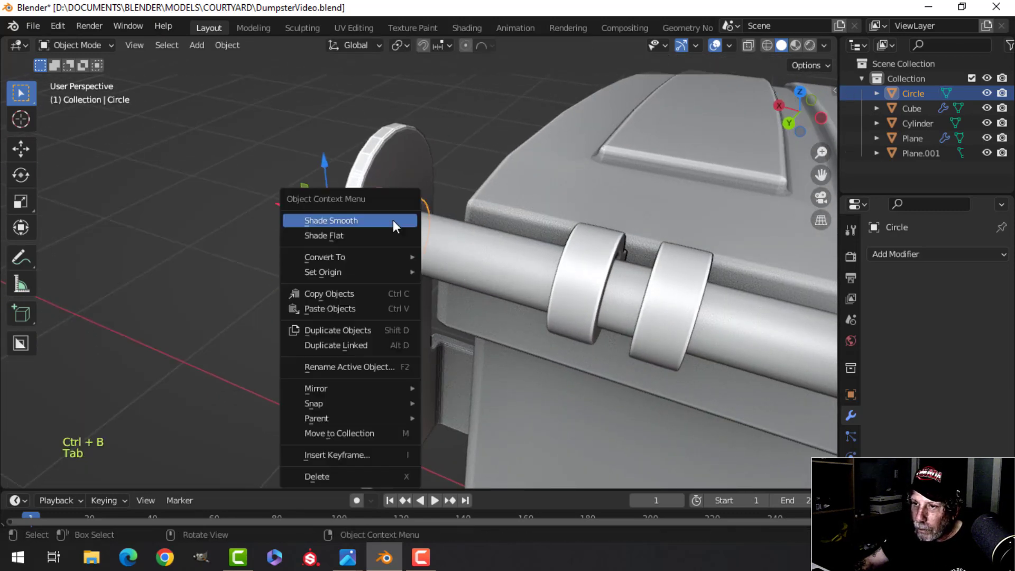
left_click(393, 222)
scroll(370, 264, "down", 3)
key("alt+a")
middle_click_drag(358, 270, 464, 284)
scroll(412, 265, "up", 2)
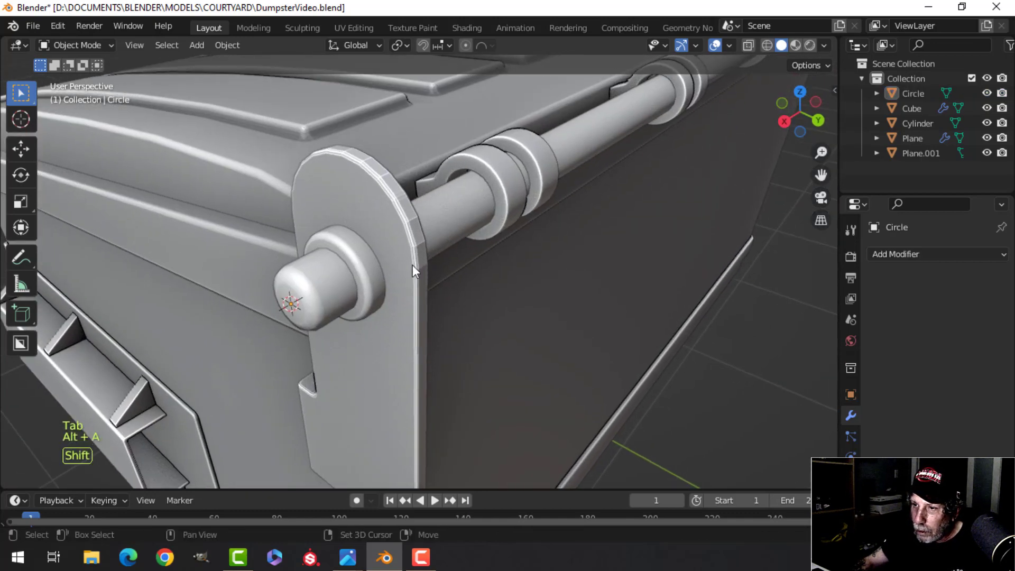
Shade the rod bracket smooth and deselect it.
left_click(404, 224)
right_click(387, 208)
left_click(387, 207)
scroll(388, 252, "down", 3)
key("alt+a")
middle_click_drag(388, 252, 430, 260)
Select the hinge rod, bracket and collar together and move them slightly outward along Y.
middle_click_drag(435, 357, 451, 277, "shift")
left_click(452, 278)
middle_click_drag(555, 317, 520, 361)
scroll(515, 306, "up", 3)
middle_click_drag(511, 257, 510, 296, "shift")
left_click(497, 278, "shift")
left_click(489, 243, "shift")
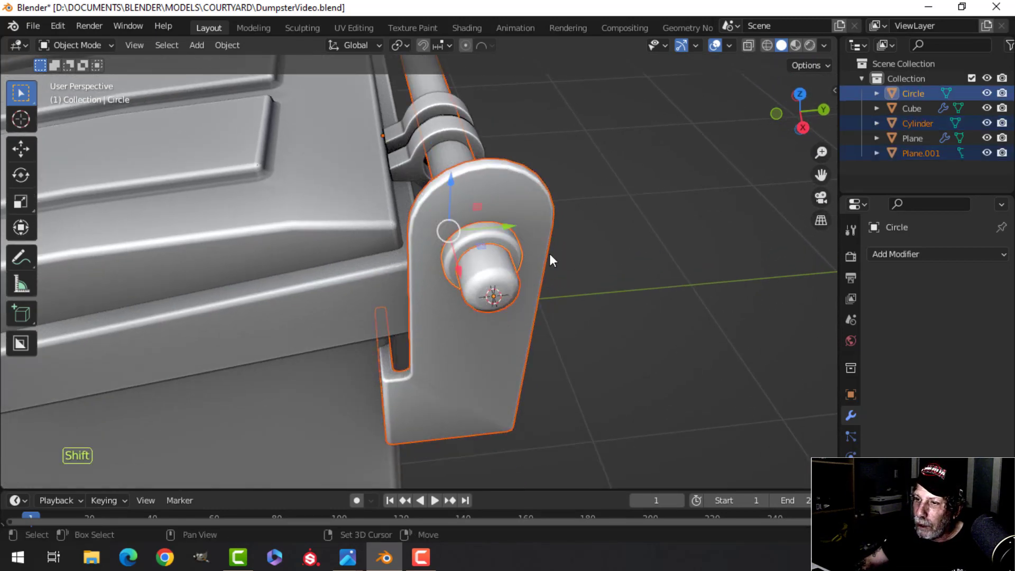
left_click_drag(506, 228, 526, 232)
Open the bracket's mesh for editing and view its flange straight from the back with nothing selected.
middle_click_drag(526, 231, 455, 244)
key("alt+a")
scroll(481, 228, "down", 2)
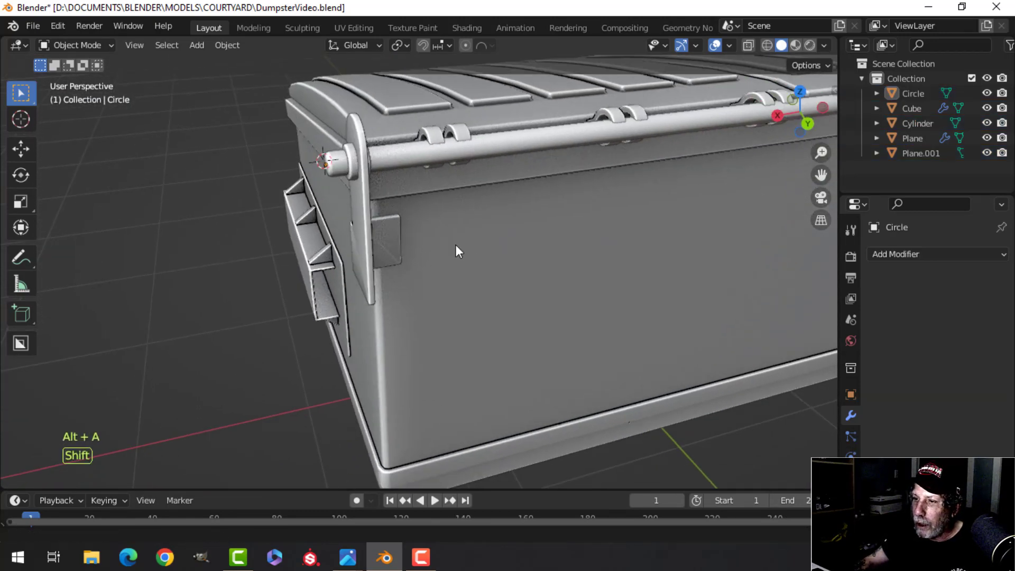
scroll(455, 244, "up", 3)
middle_click_drag(444, 285, 480, 260, "shift")
left_click(464, 226)
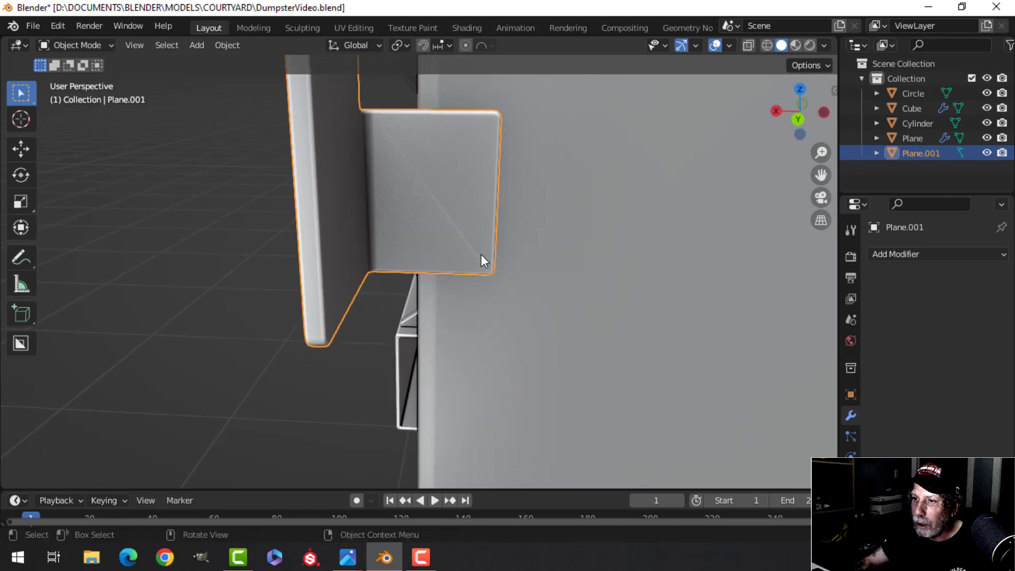
key("Tab")
left_click(441, 204)
middle_click_drag(441, 204, 489, 226)
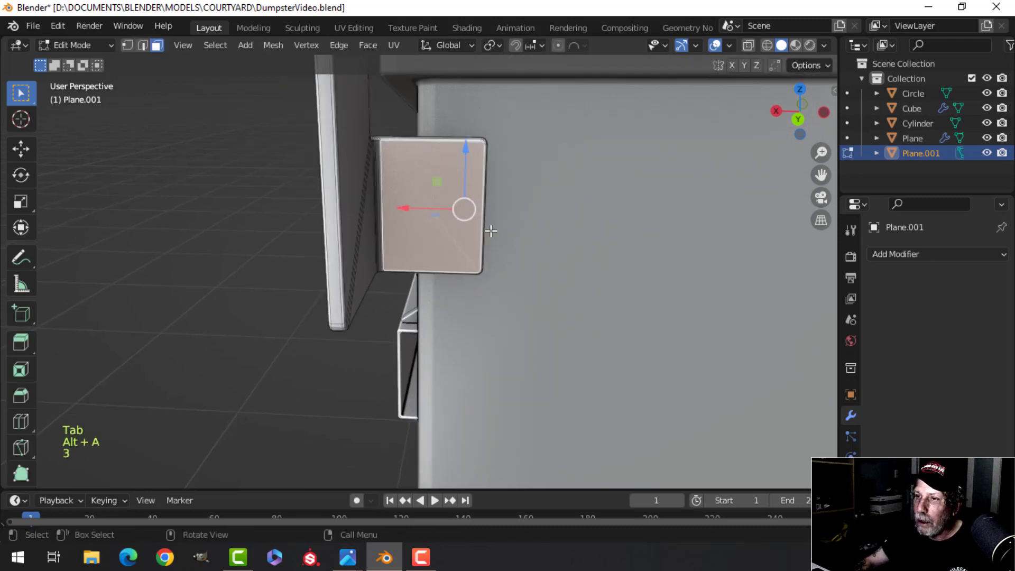
key("alt+a")
key("ctrl+KP_1")
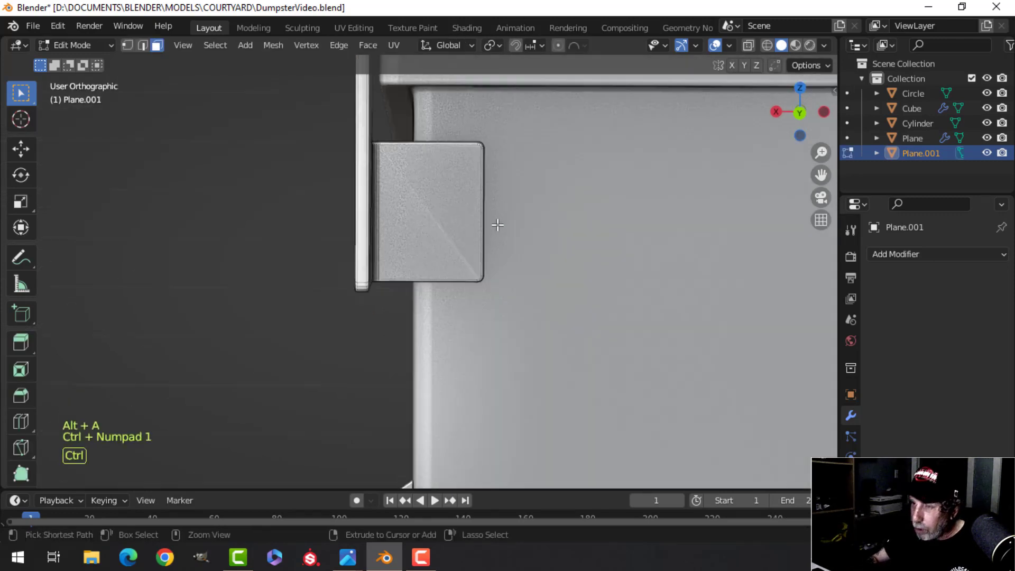
Using wireframe display, select the vertices at the flange's free end and move them along X to widen the flange.
key("z")
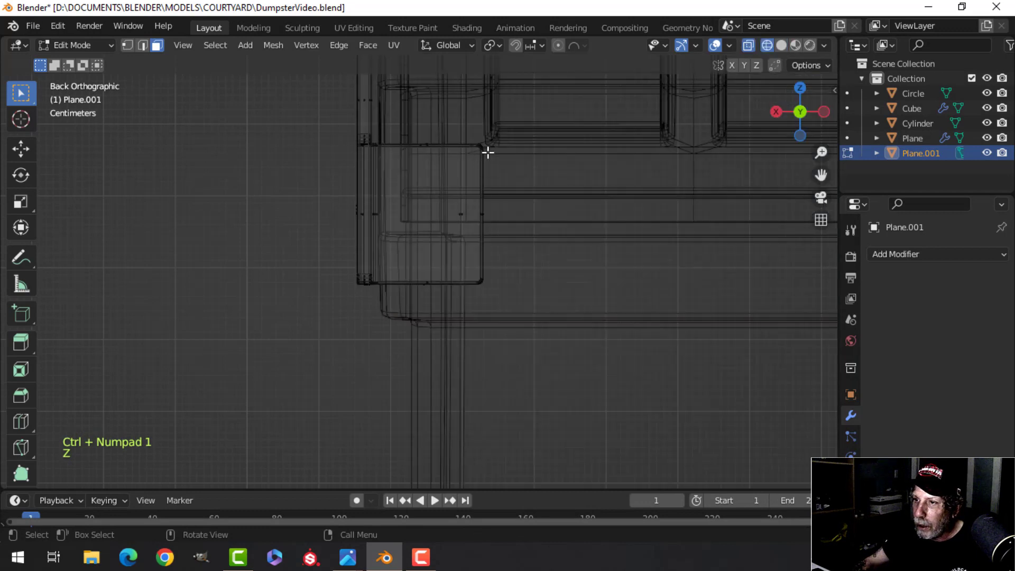
key("b")
left_click_drag(453, 115, 524, 363)
key("alt+a")
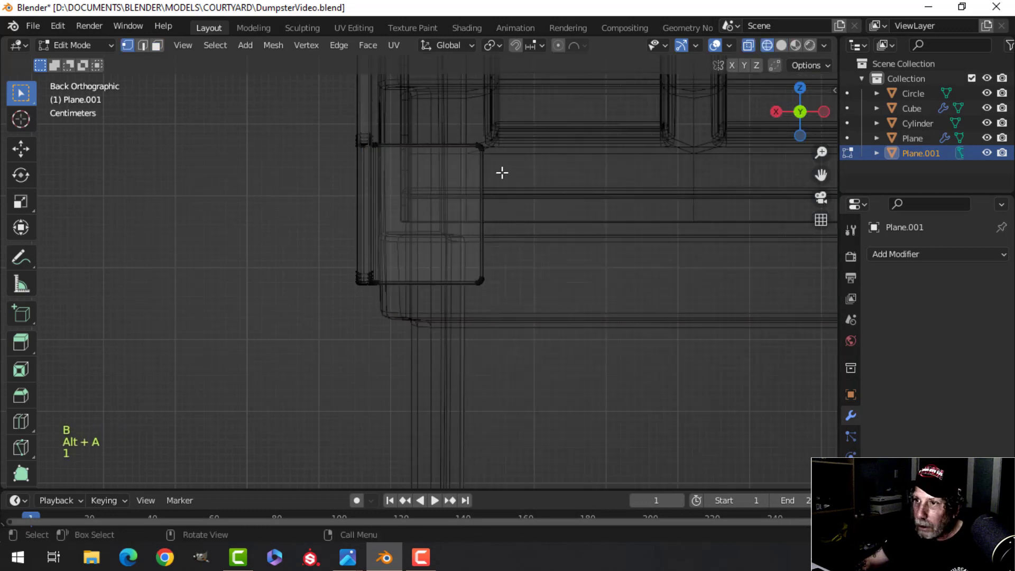
left_click_drag(459, 134, 496, 296)
left_click_drag(422, 213, 483, 216)
key("z")
left_click(610, 229)
key("alt+a")
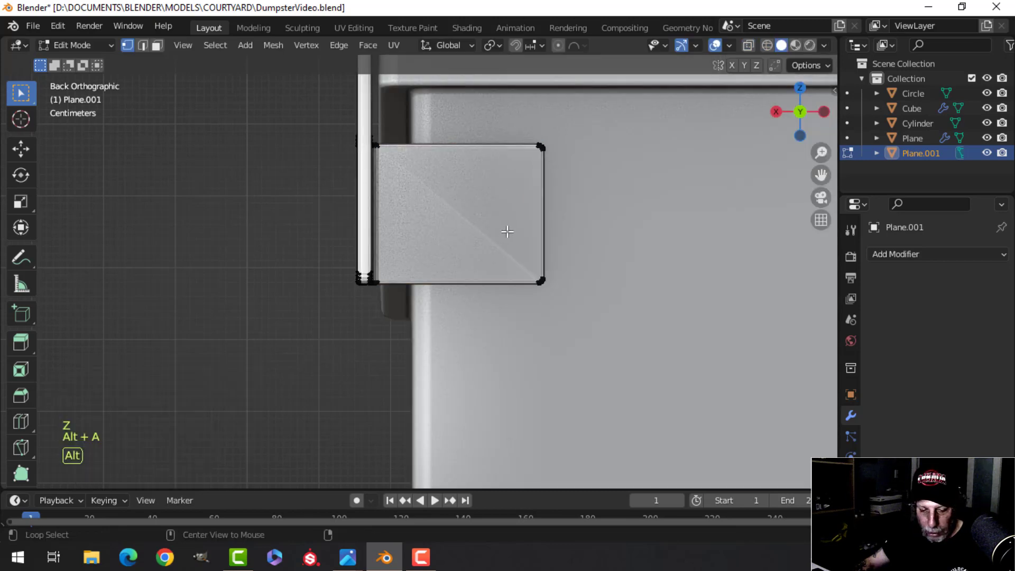
Select the flange's back face, snap the 3D cursor to it, and return to Object Mode.
key("2")
key("3")
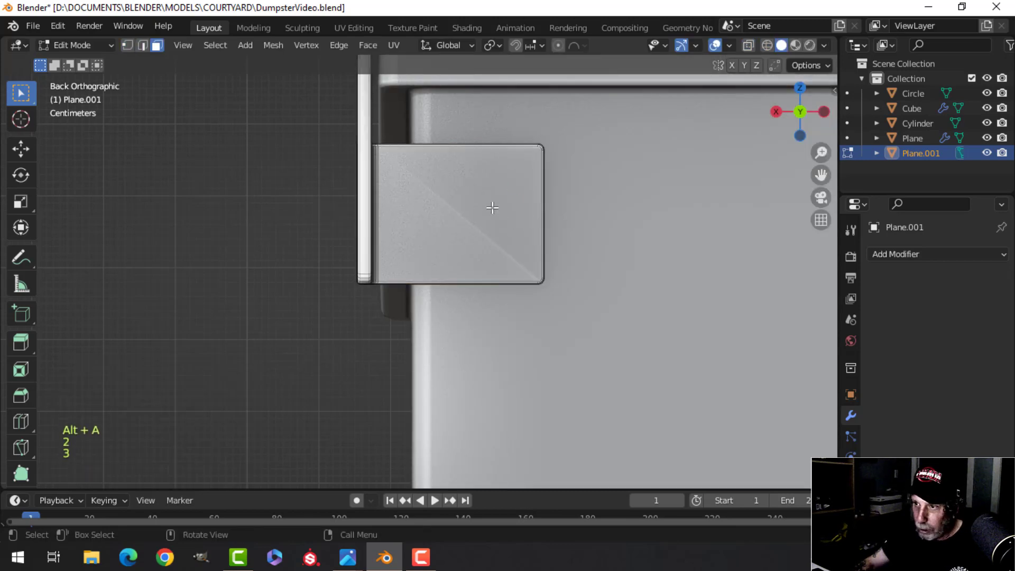
left_click(492, 208)
key("shift+s")
left_click(593, 311)
key("Tab")
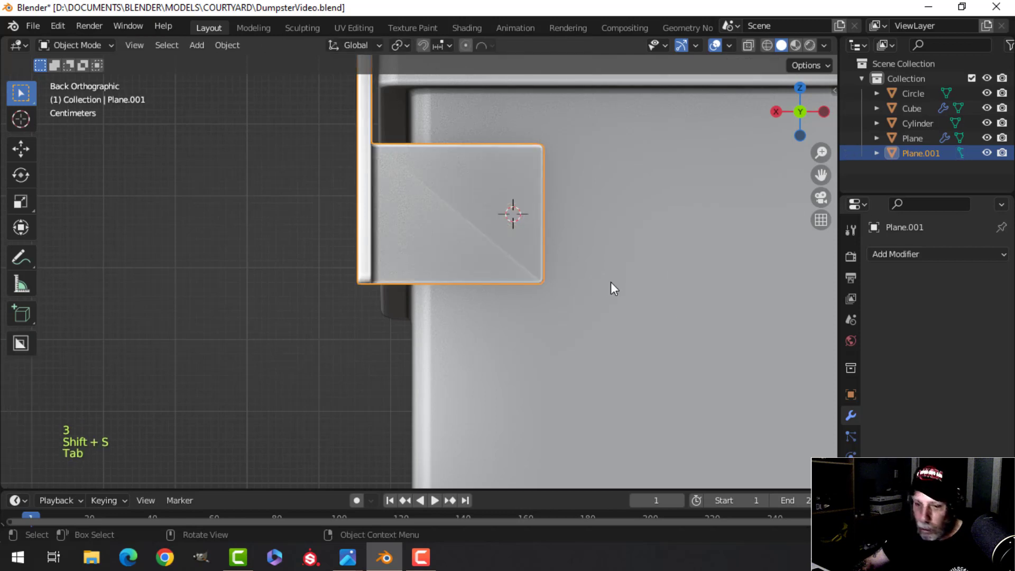
Add a 16-vertex mesh circle at the 3D cursor on the bracket flange.
key("shift+a")
mouse_move(559, 224)
left_click(665, 251)
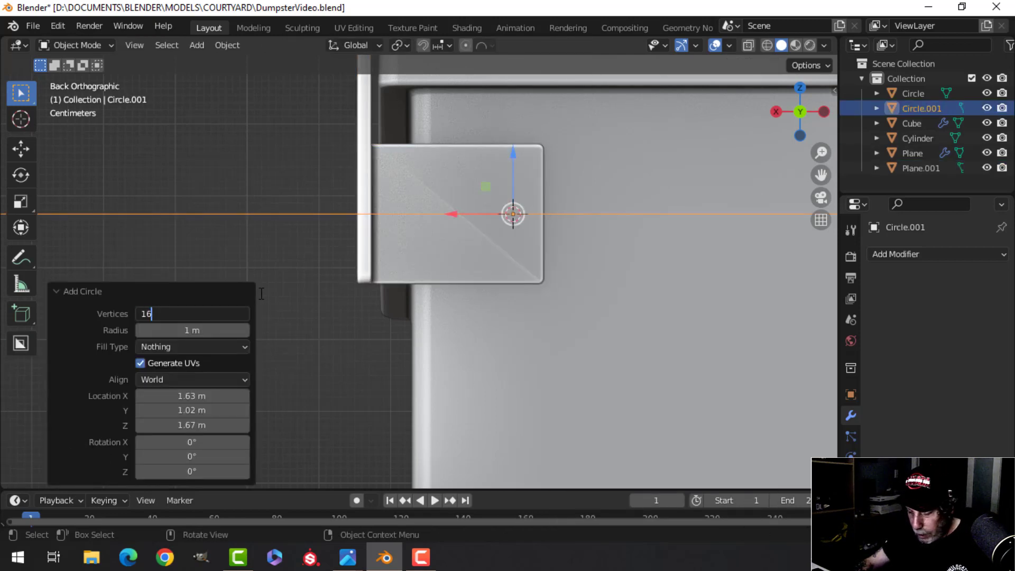
scroll(318, 298, "down", 3)
In Edit Mode, scale the new circle down, fill it with a face, and scale it by a further 0.707.
key("Tab")
key("s")
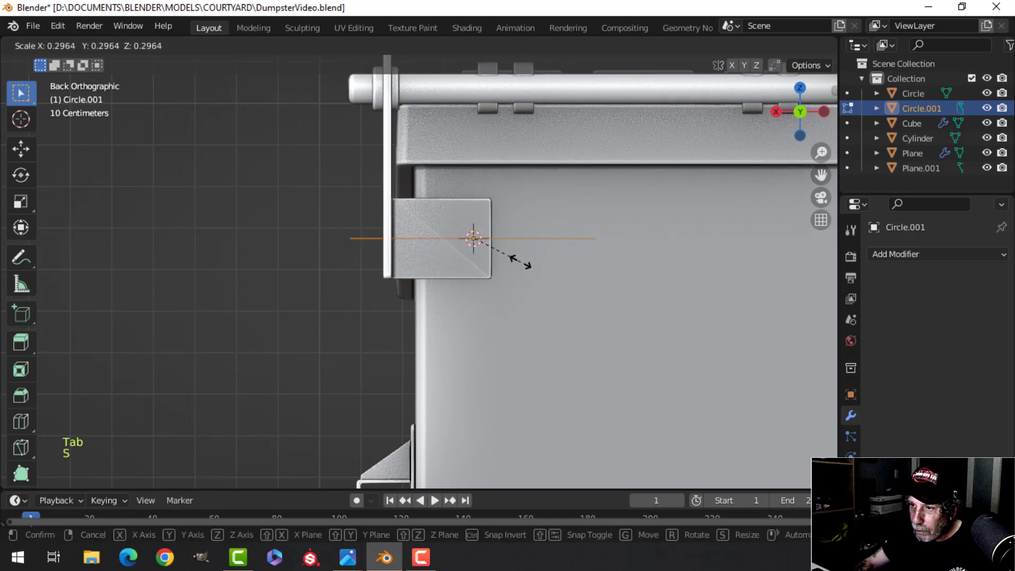
left_click(520, 261)
key("f")
scroll(529, 259, "up", 3)
key("s")
left_click(532, 254)
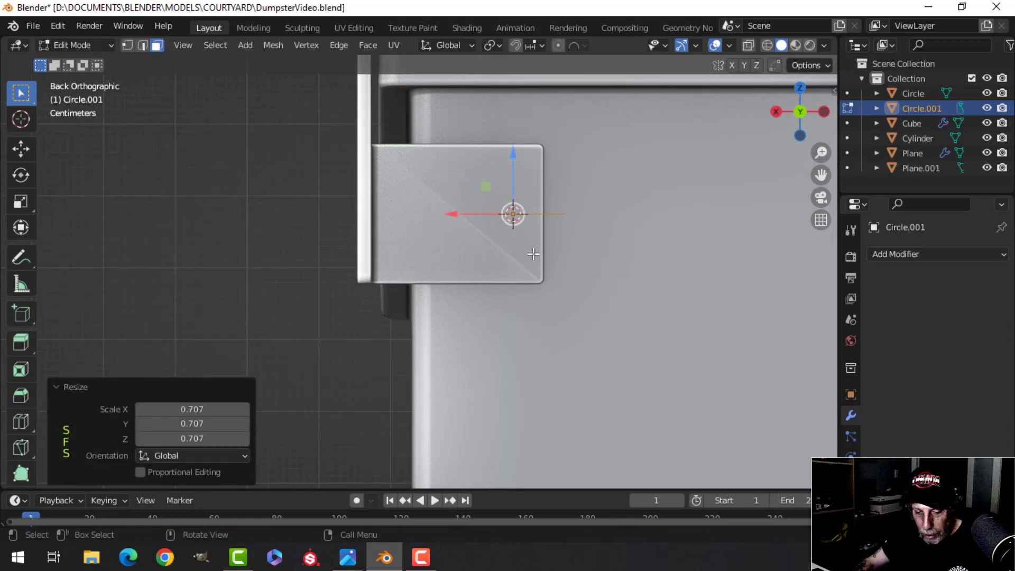
Rotate the new disc 90° about X, then size and position it near the centre of the bracket flange.
key("r")
key("x")
key("0")
left_click(533, 254)
key("s")
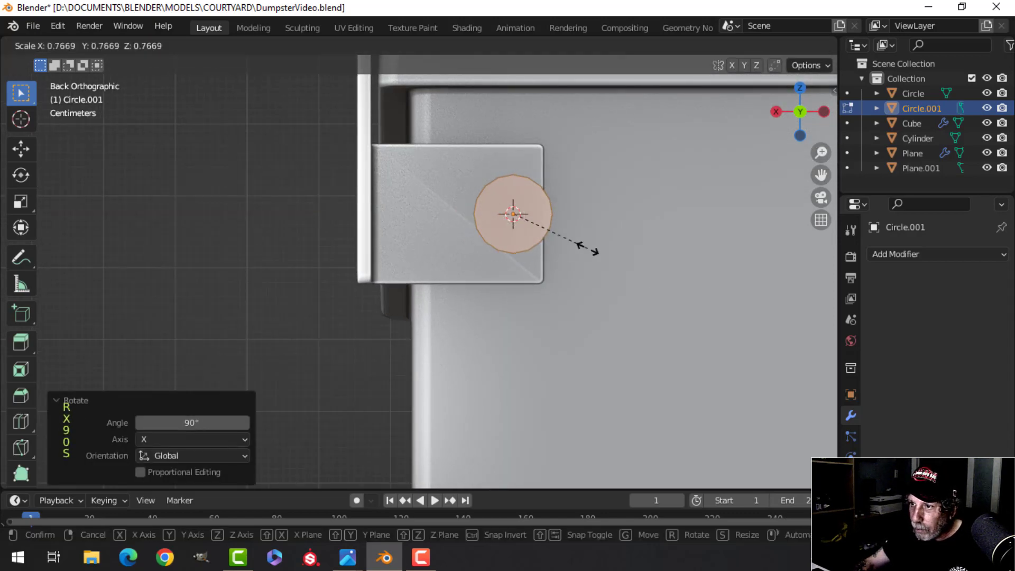
left_click(586, 244)
key("g")
left_click(529, 242)
key("s")
left_click(568, 237)
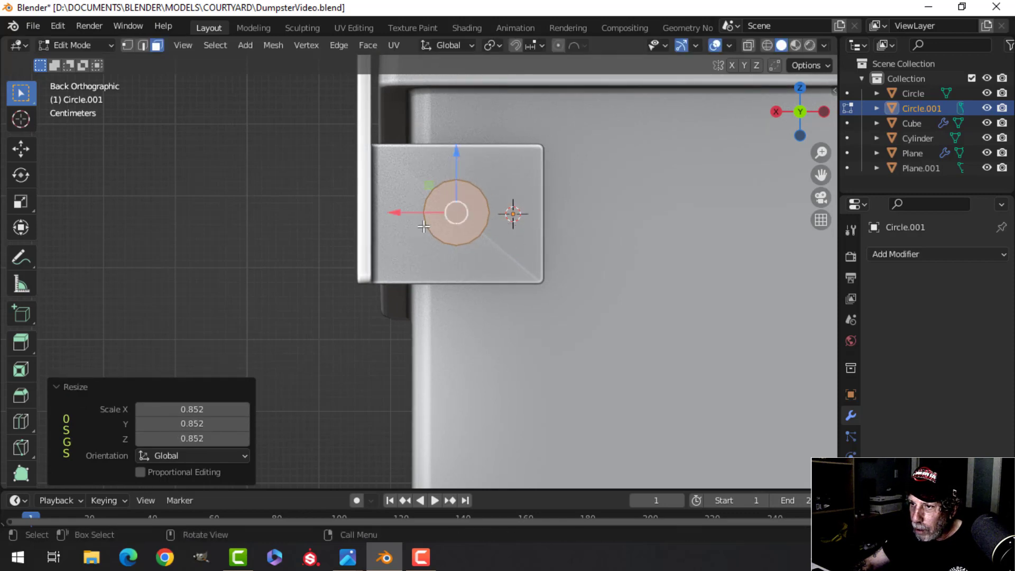
left_click_drag(403, 212, 420, 212)
Move the disc about 0.0175 m along Y so it stands out from the flange surface.
middle_click_drag(430, 230, 507, 259, "shift")
scroll(516, 257, "up", 2)
middle_click_drag(523, 256, 463, 245)
mouse_move(463, 245)
left_mouse_down()
mouse_move(452, 243)
mouse_move(465, 243)
left_mouse_up()
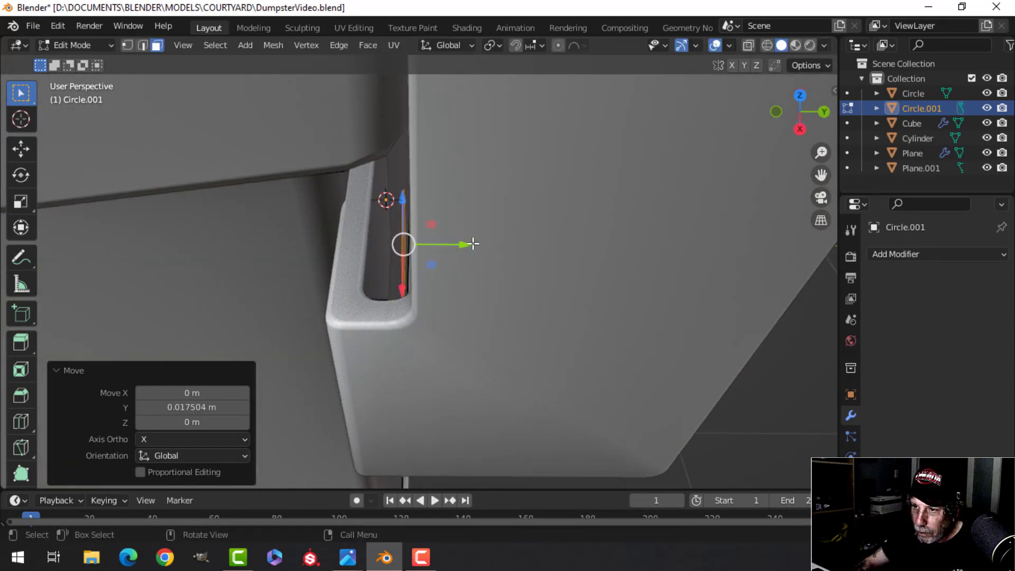
Extrude the disc about 0.012 m towards the flange and delete the hidden extruded face.
key("e")
left_click(458, 243)
key("x")
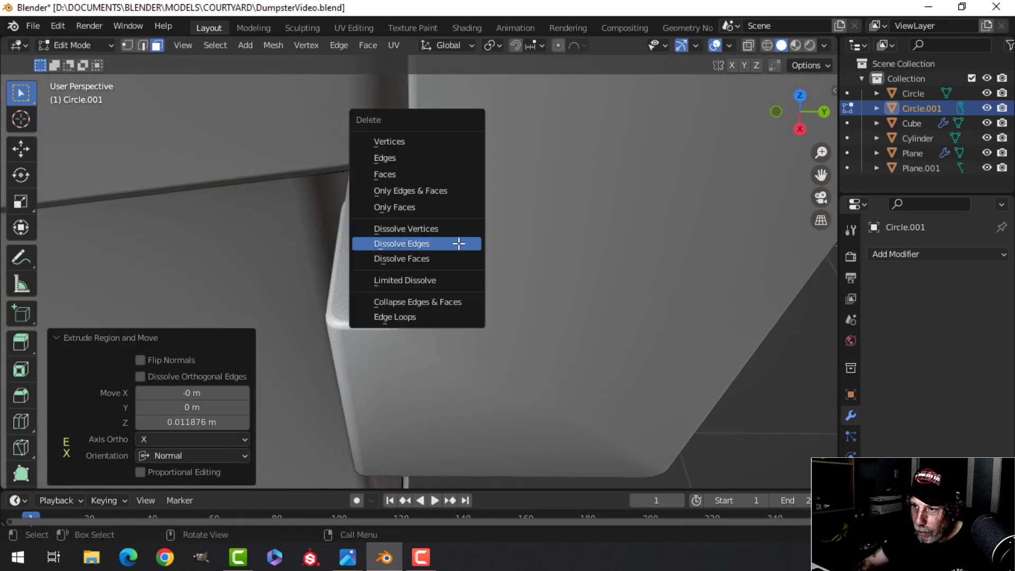
left_click(423, 185)
Select the whole disc mesh and recalculate its normals to the outside.
mouse_move(525, 265)
middle_mouse_down()
mouse_move(423, 267)
mouse_move(437, 243)
mouse_move(516, 270)
middle_mouse_up()
key("a")
key("alt+n")
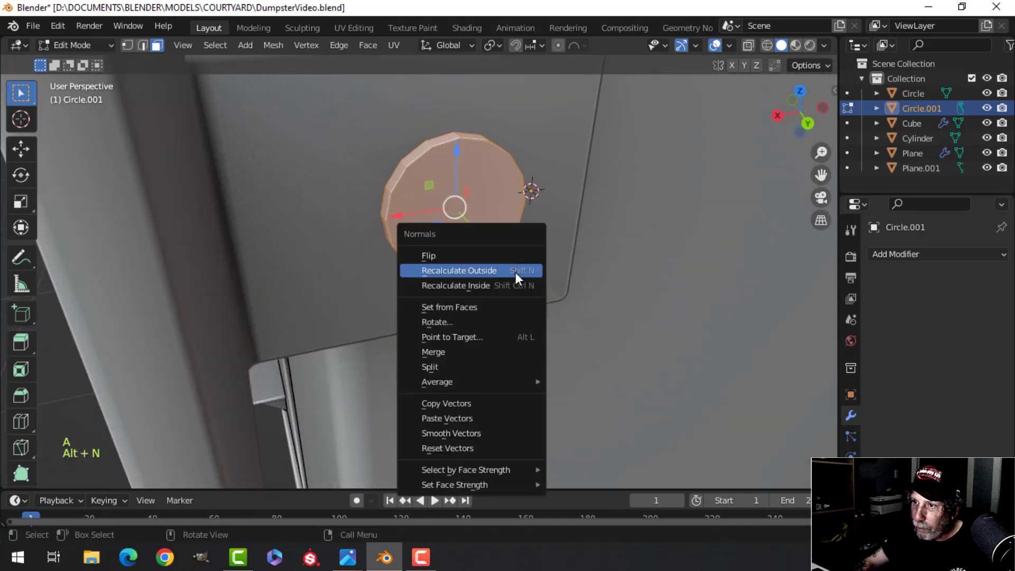
left_click(515, 278)
Select the disc's front face and bevel its rim with 3 segments at a width of about 0.0078 m.
scroll(515, 277, "down", 2)
key("alt+a")
key("3")
left_click(426, 274)
key("ctrl+b")
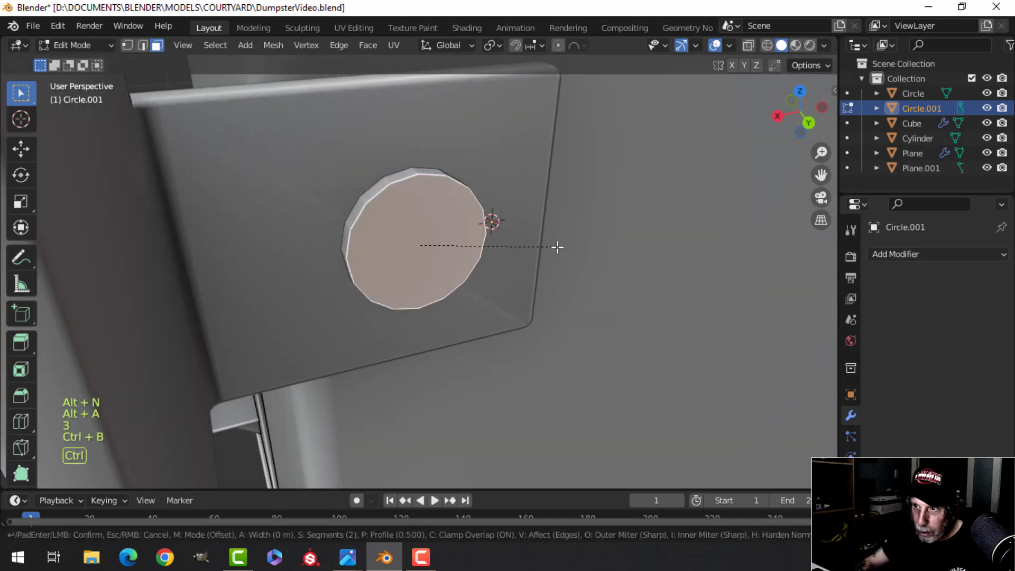
left_click(574, 250)
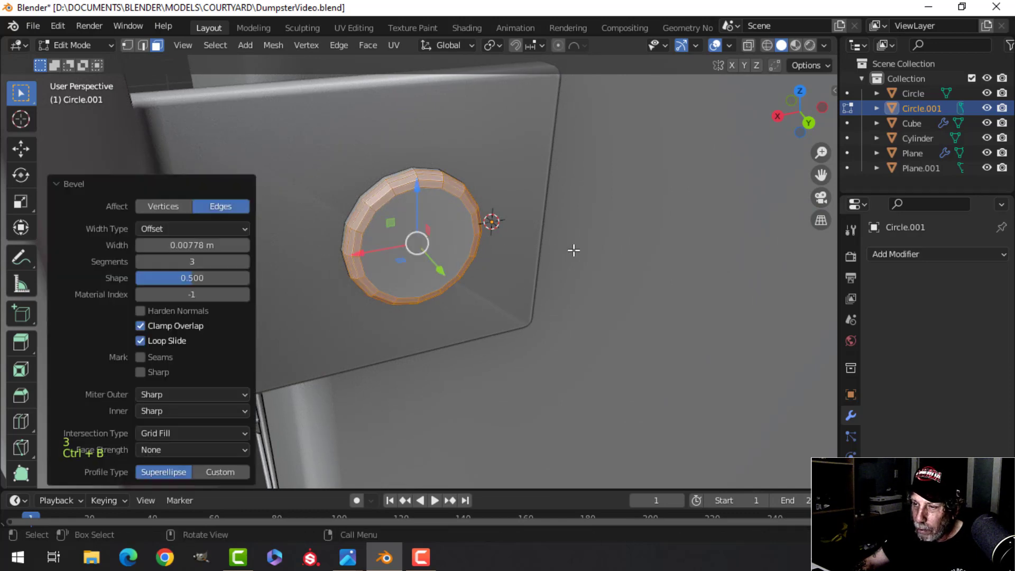
Shade the round fastener smooth and shift its whole mesh slightly along Y towards the flange.
key("Tab")
right_click(435, 223)
key("Tab")
key("a")
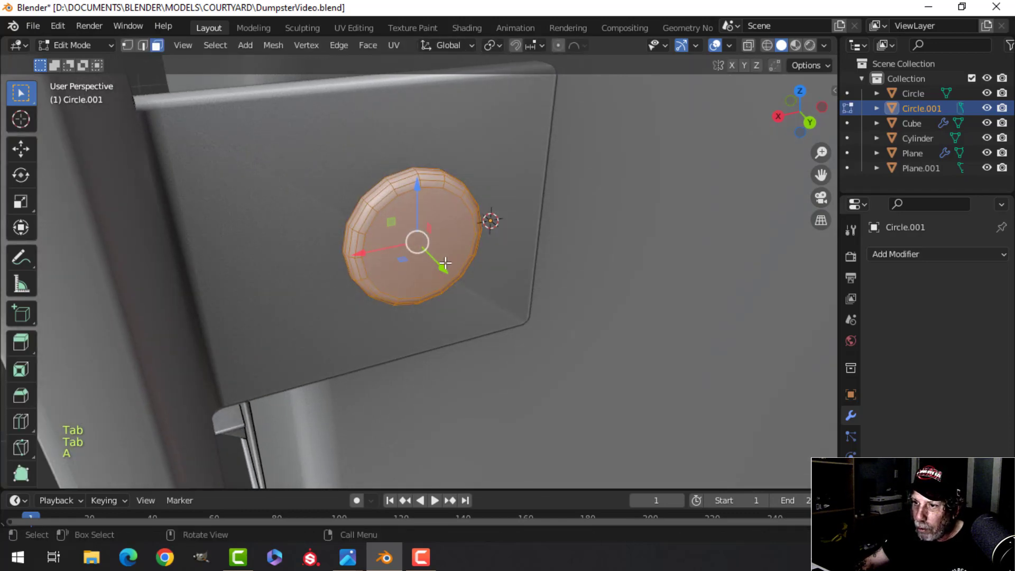
left_click_drag(442, 266, 439, 264)
key("Tab")
Join the round fastener to the hinge bracket as a single object.
scroll(449, 265, "down", 4)
key("alt+a")
middle_click_drag(508, 269, 466, 256)
left_click(414, 251)
left_click(469, 195, "shift")
key("ctrl+j")
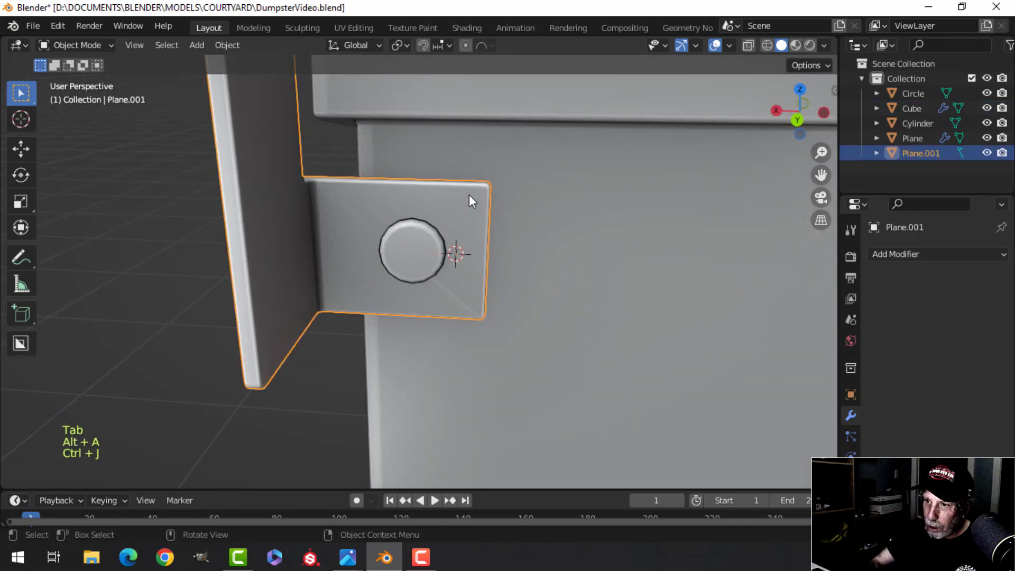
Select the lid object that contains the hinge loops and enter Edit Mode on it.
scroll(433, 233, "down", 3)
middle_click_drag(398, 262, 537, 322)
key("alt+a")
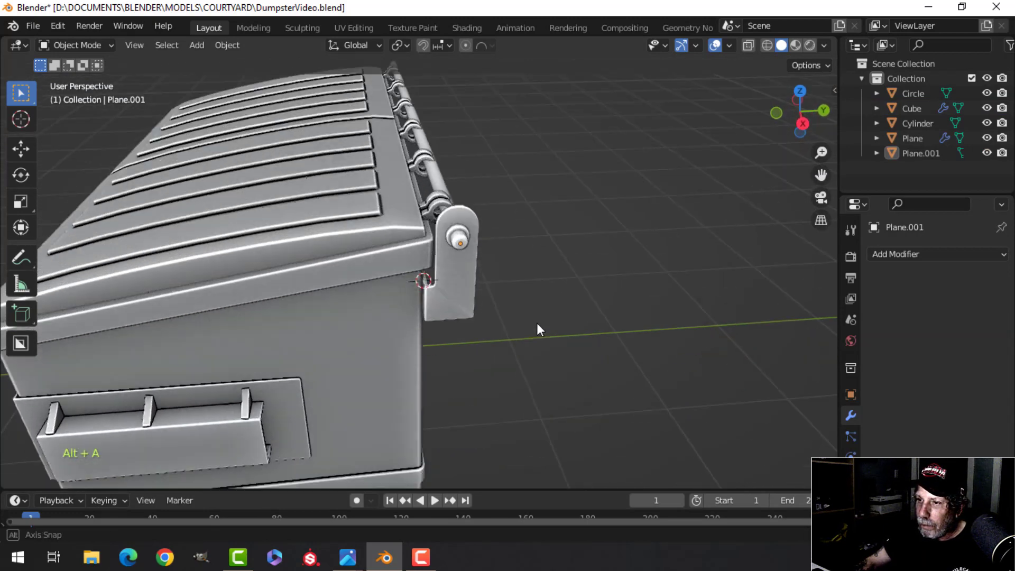
scroll(518, 359, "up", 5)
left_click(474, 302)
key("Tab")
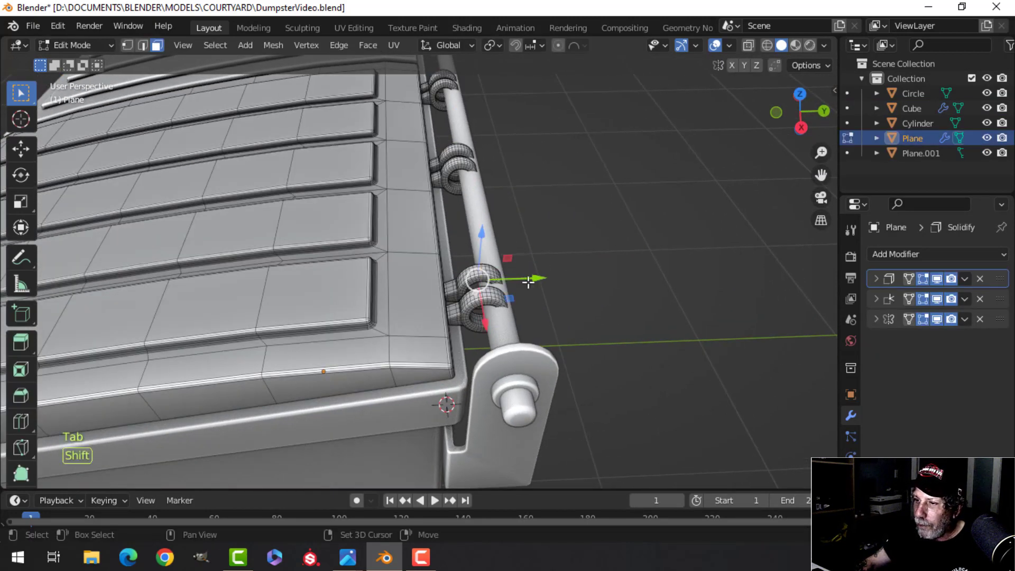
middle_click_drag(528, 282, 496, 317)
scroll(495, 323, "up", 5)
key("alt+a")
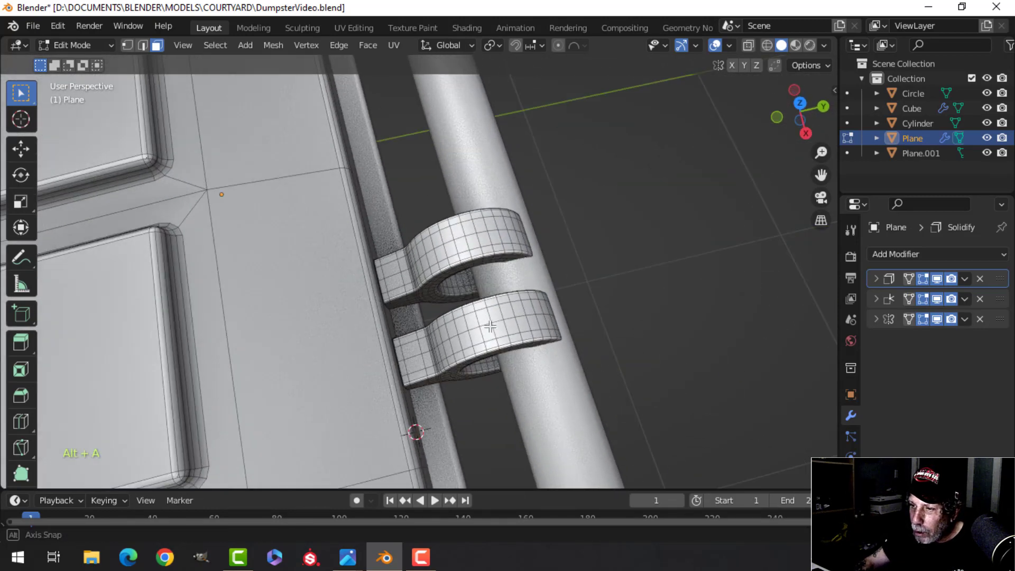
scroll(491, 326, "up", 3)
key("2")
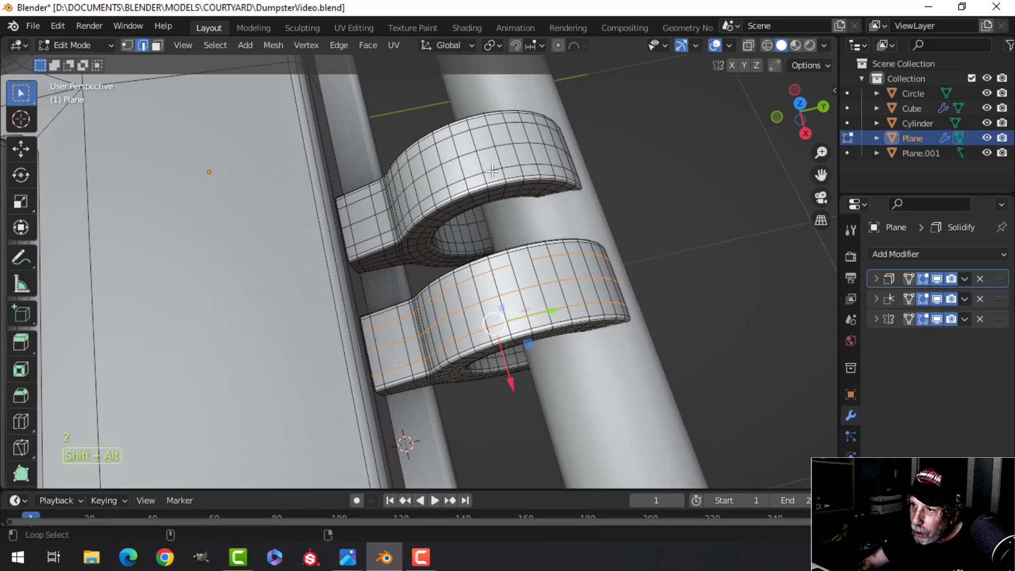
key("x")
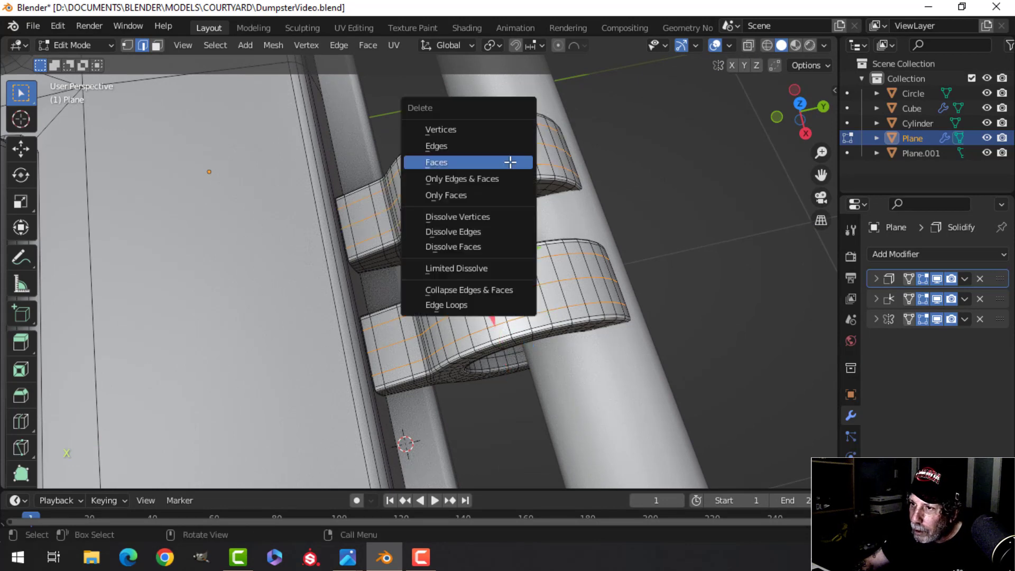
key("Escape")
scroll(529, 279, "down", 3)
key("a")
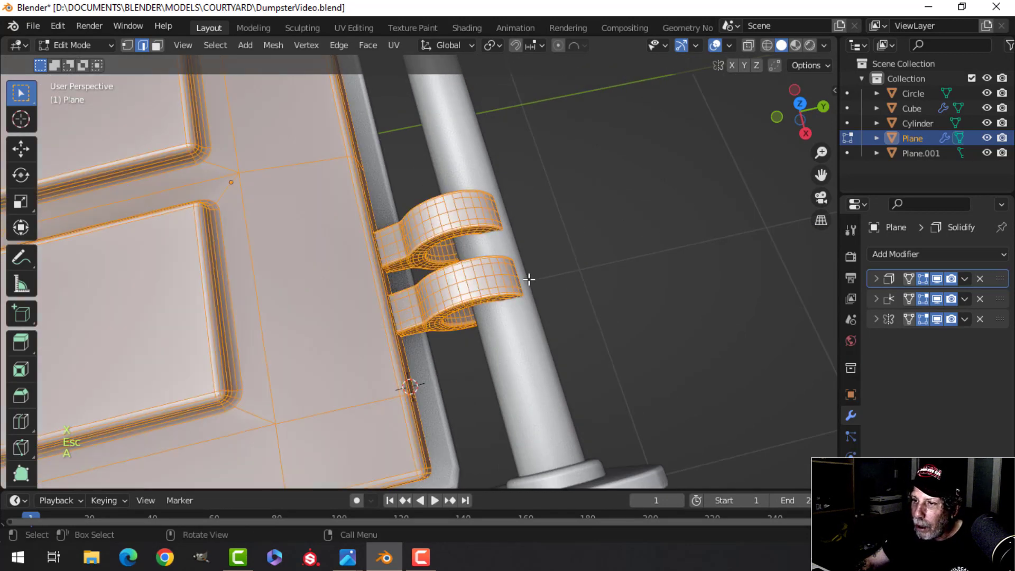
key("alt+a")
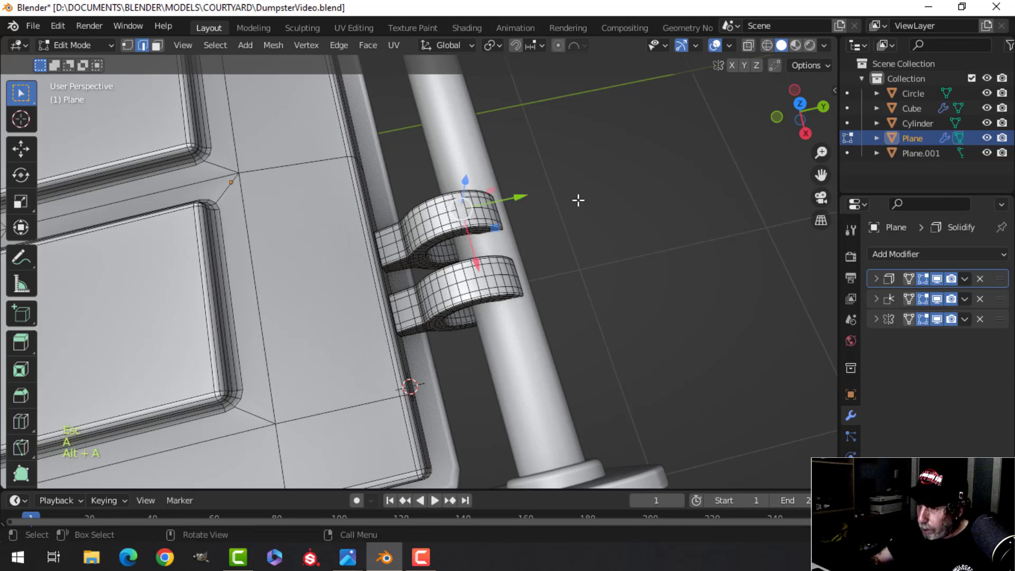
From the top view, box-select the three pairs of hinge loops and extend the selection to their linked geometry.
key("KP_7")
scroll(579, 211, "down", 3)
key("1")
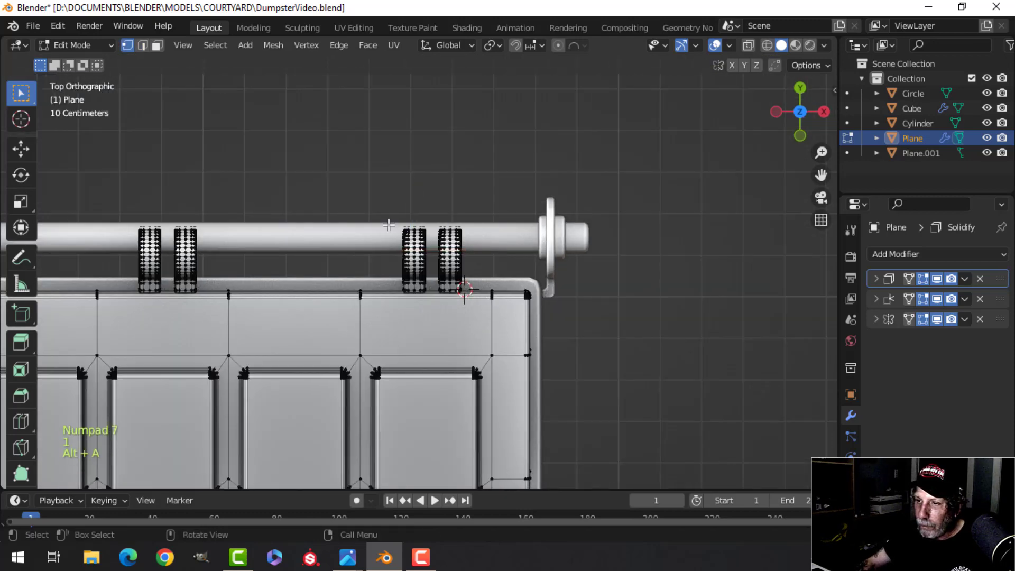
key("b")
left_click_drag(361, 195, 481, 254)
middle_click_drag(471, 243, 636, 239, "shift")
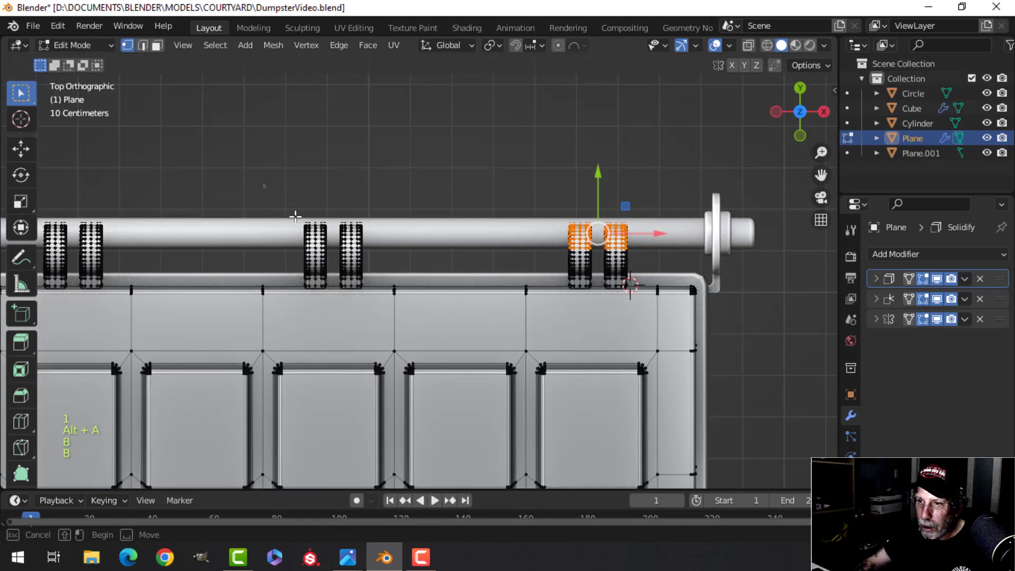
left_click_drag(295, 216, 419, 265)
middle_click_drag(248, 243, 562, 265, "shift")
key("b")
left_click_drag(326, 210, 459, 272)
key("ctrl+l")
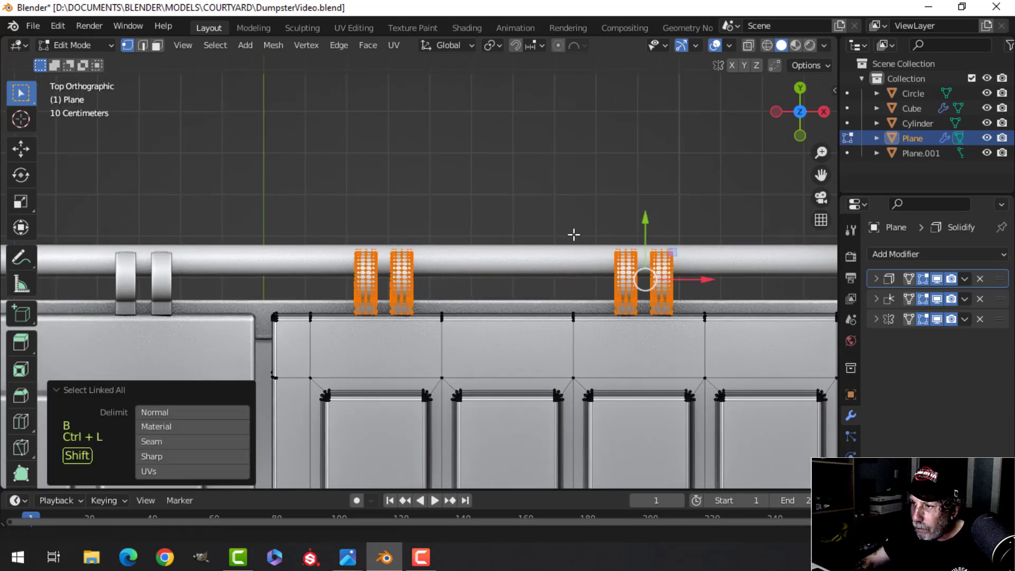
Move the selected hinge loops along Y so they are centred around the rod, then deselect them.
middle_click_drag(573, 233, 376, 124, "shift")
key("y")
left_click(460, 216)
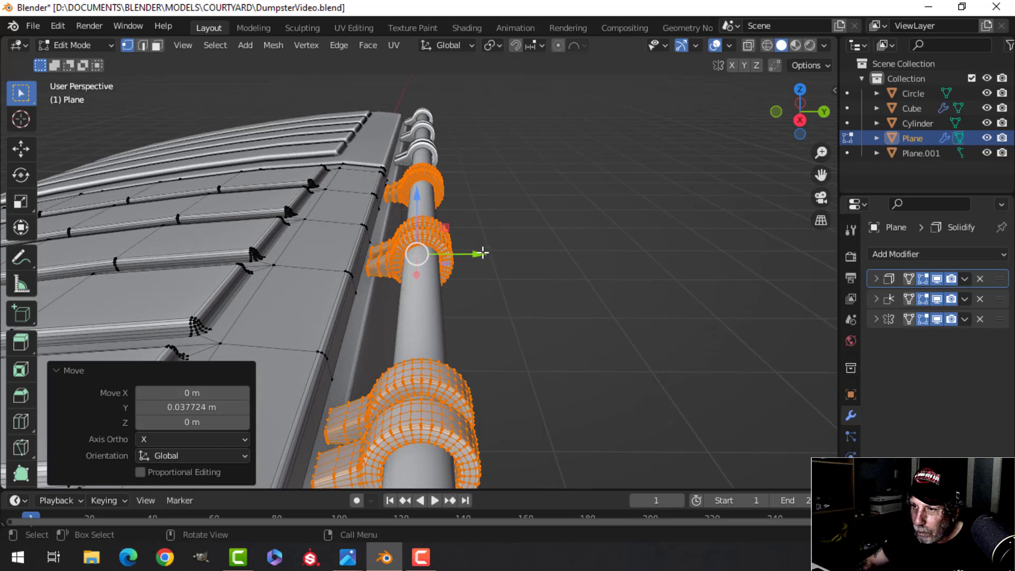
left_click_drag(482, 252, 472, 251)
middle_click_drag(410, 286, 470, 167, "shift")
key("alt+a")
Show the lid mesh and hinge loops from the top in wireframe display.
middle_click_drag(401, 262, 427, 251)
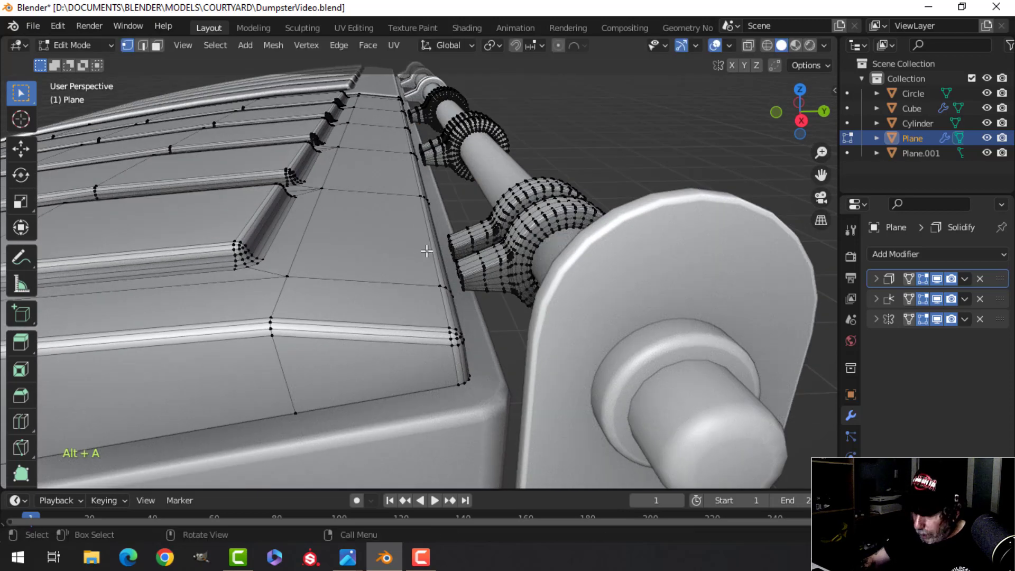
key("KP_7")
key("z")
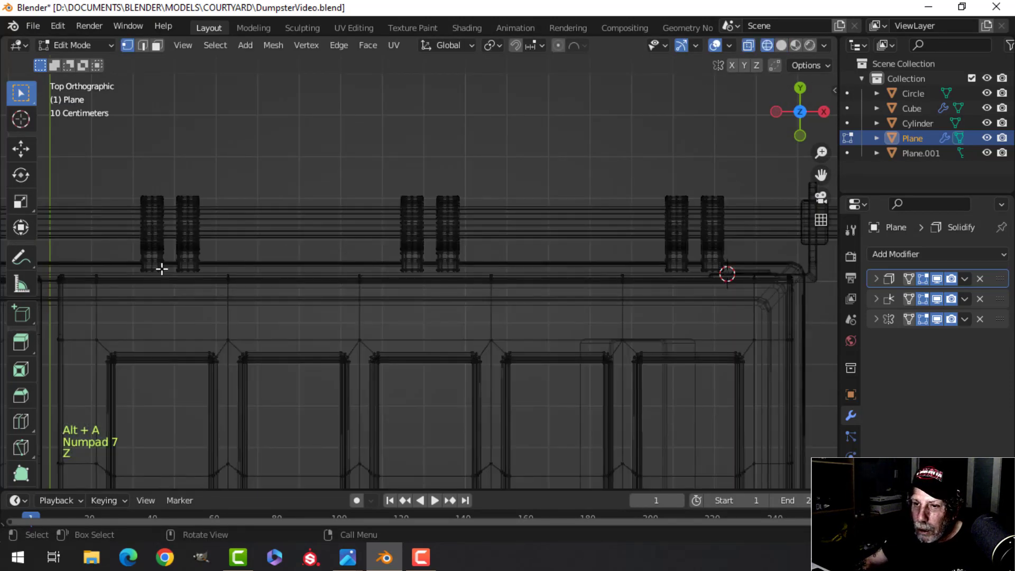
left_click_drag(118, 260, 795, 338)
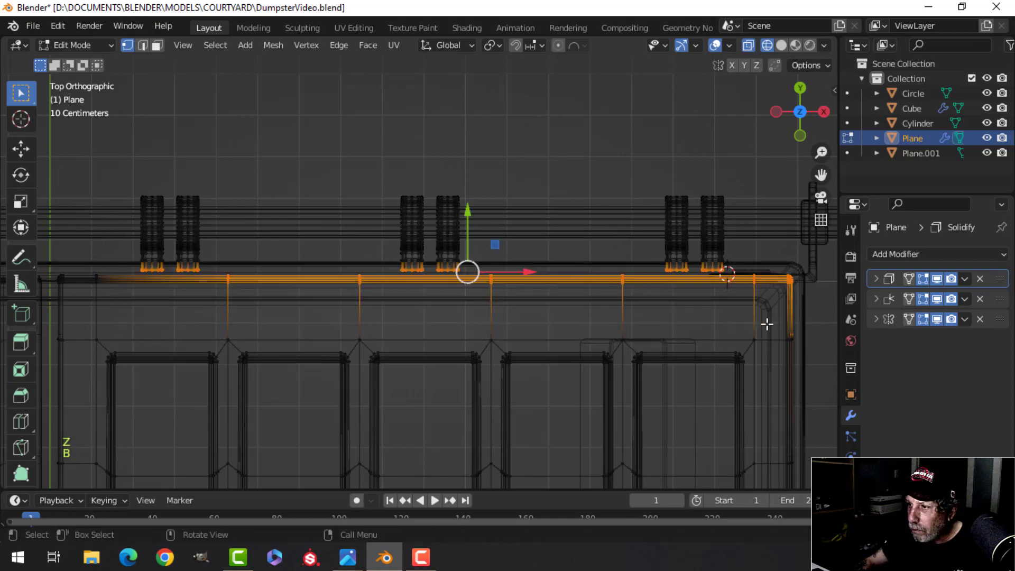
scroll(761, 319, "up", 2)
key("alt+a")
Box-select the lid-side ends of all six hinge loops and move them about 0.022 m along negative Y towards the lid.
middle_click_drag(301, 275, 464, 277, "shift")
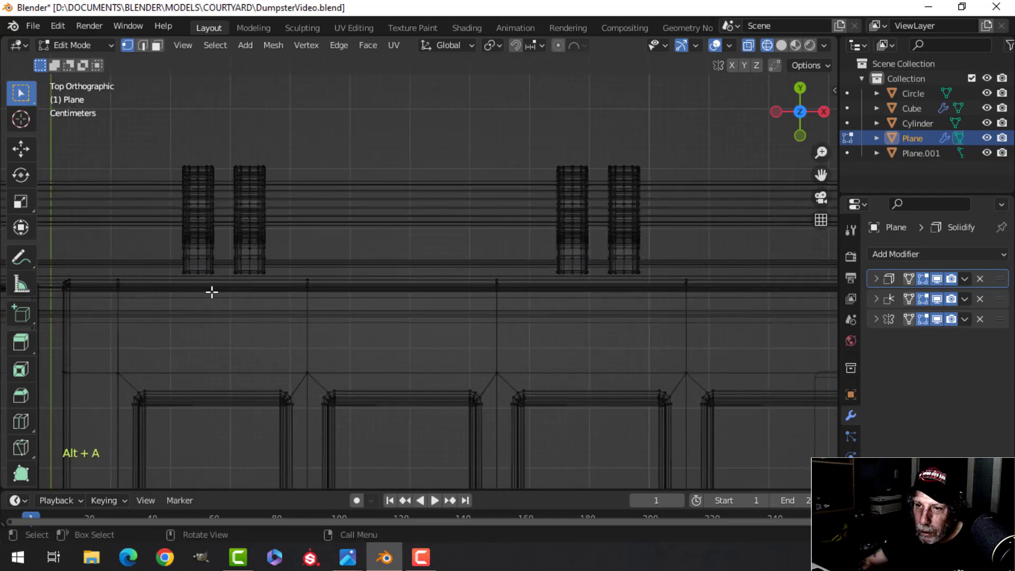
scroll(210, 292, "up", 2)
middle_click_drag(198, 294, 271, 292, "shift")
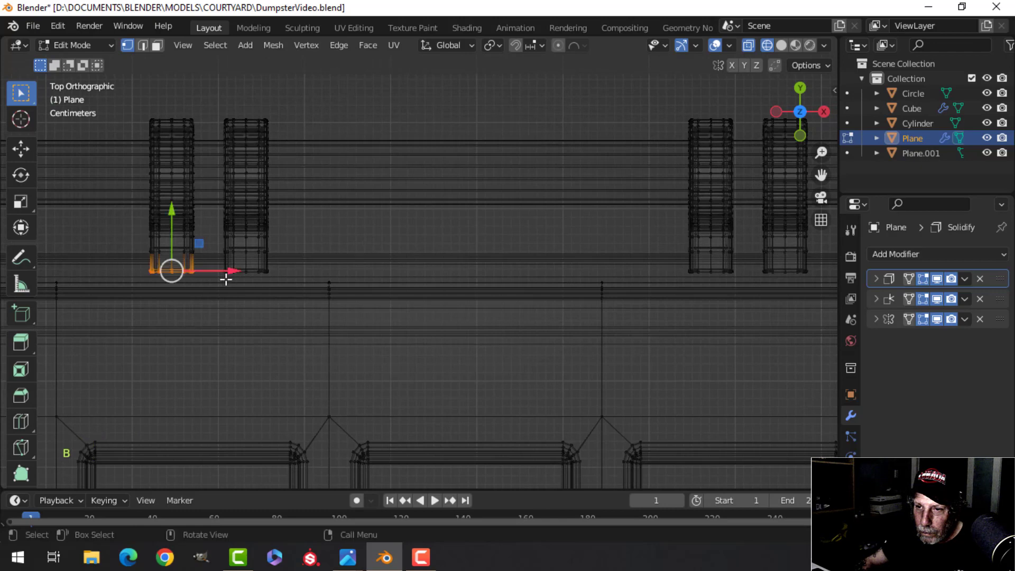
middle_click_drag(537, 277, 327, 269, "shift")
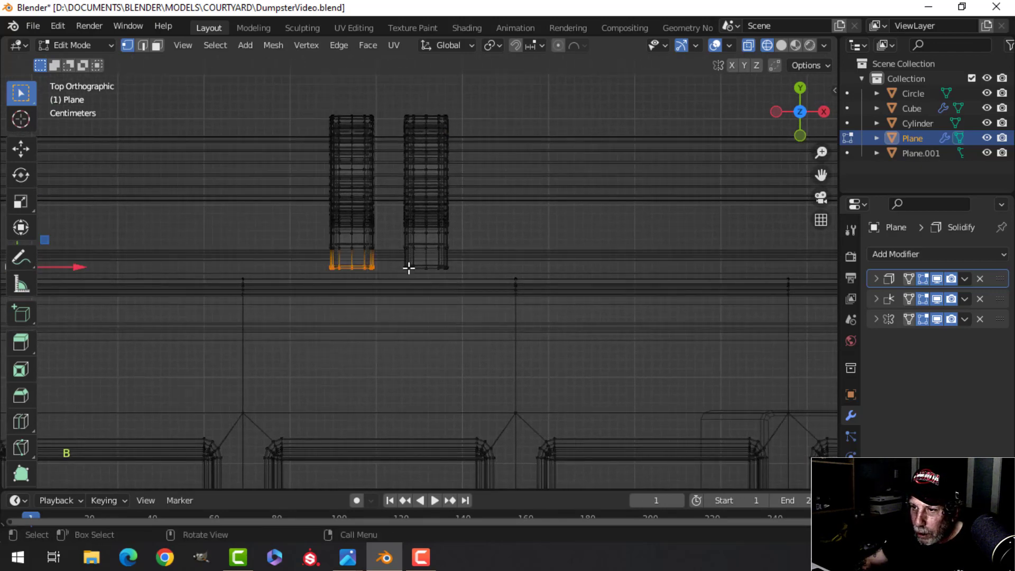
left_click_drag(456, 278, 456, 279)
middle_click_drag(659, 270, 147, 275, "shift")
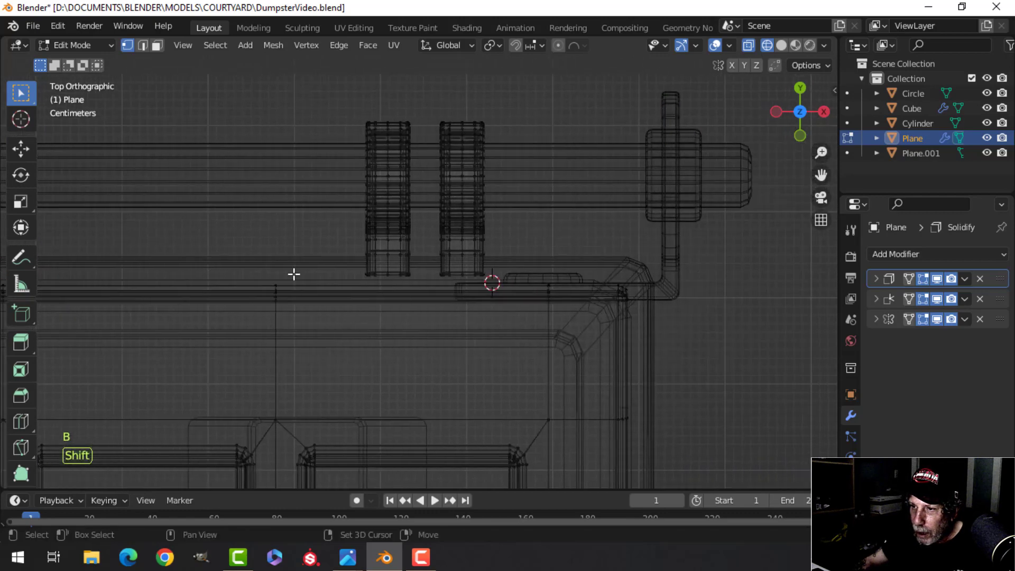
key("b")
left_click_drag(429, 267, 465, 271)
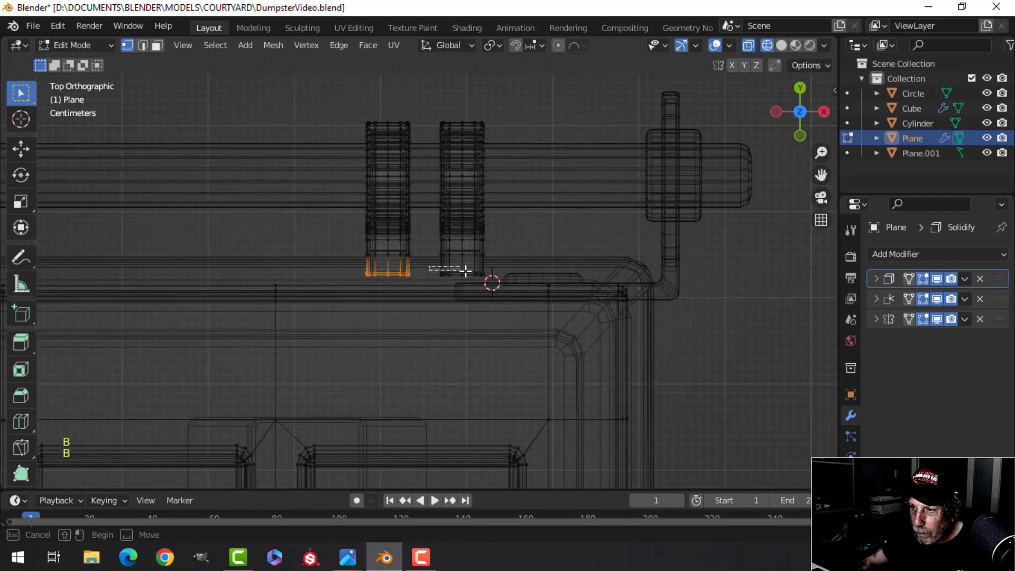
left_click_drag(489, 281, 490, 282)
left_click_drag(558, 171, 549, 170)
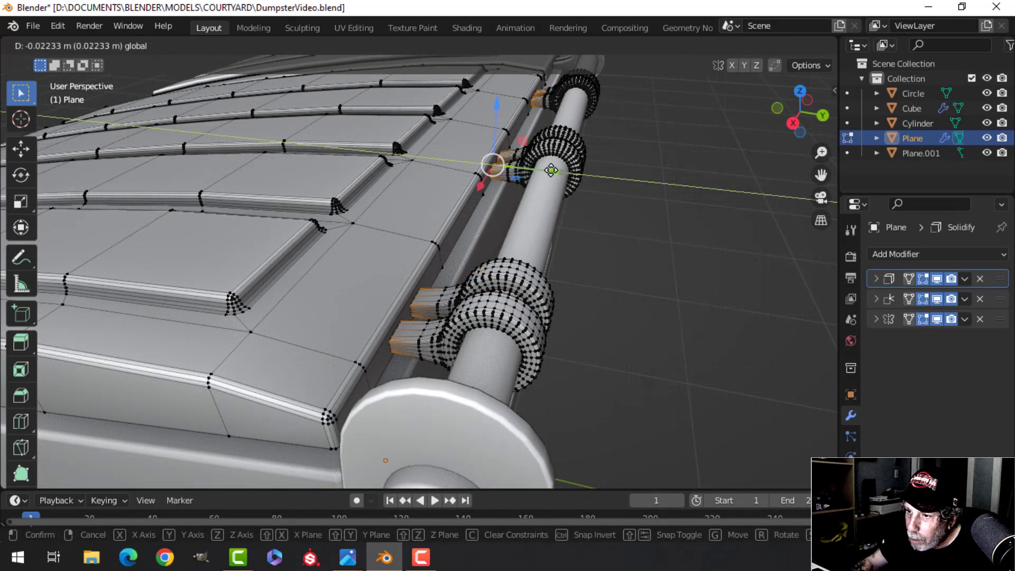
key("Tab")
scroll(535, 243, "down", 6)
key("alt+a")
Select the entire dumpster body mesh in Edit Mode, snap the 3D cursor to it, and return to Object Mode.
middle_click_drag(535, 243, 562, 201)
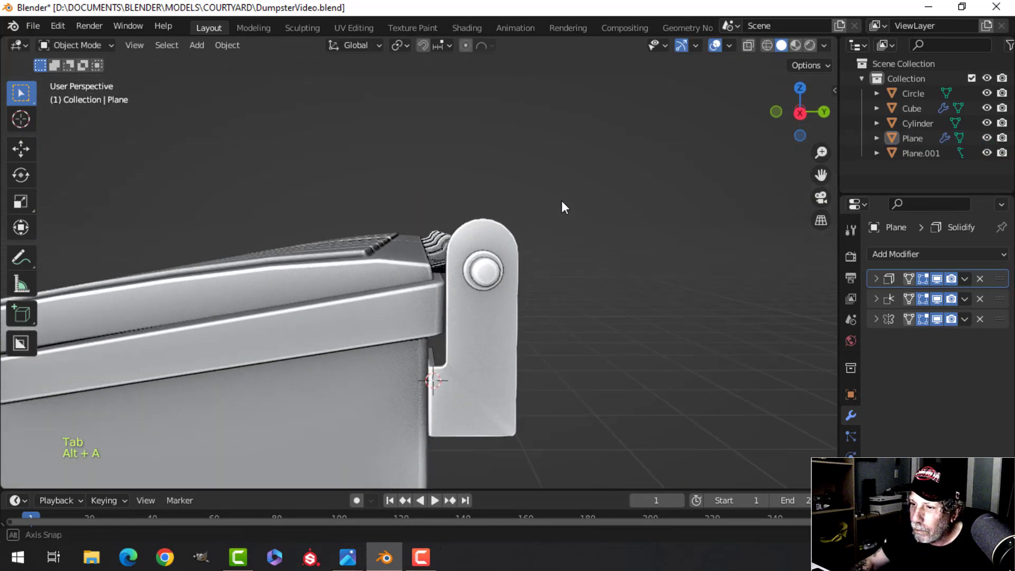
scroll(557, 253, "down", 4)
middle_click_drag(557, 253, 465, 310)
scroll(465, 310, "up", 2)
mouse_move(489, 253)
middle_mouse_down("shift")
mouse_move(511, 184)
mouse_move(484, 261)
middle_mouse_up("shift")
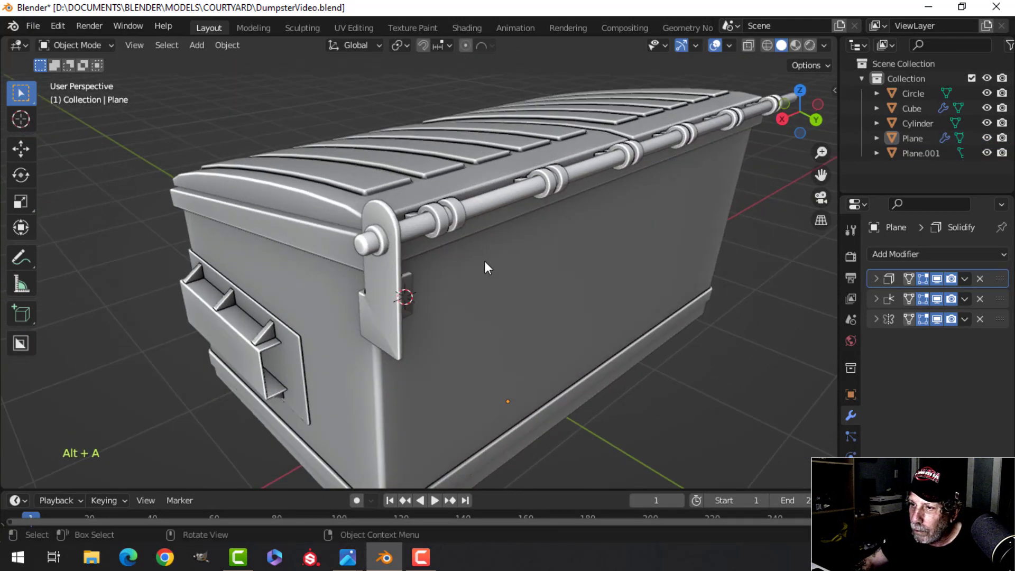
scroll(484, 261, "down", 2)
left_click(511, 291)
key("Tab")
key("a")
middle_click_drag(596, 288, 578, 283)
key("shift+s")
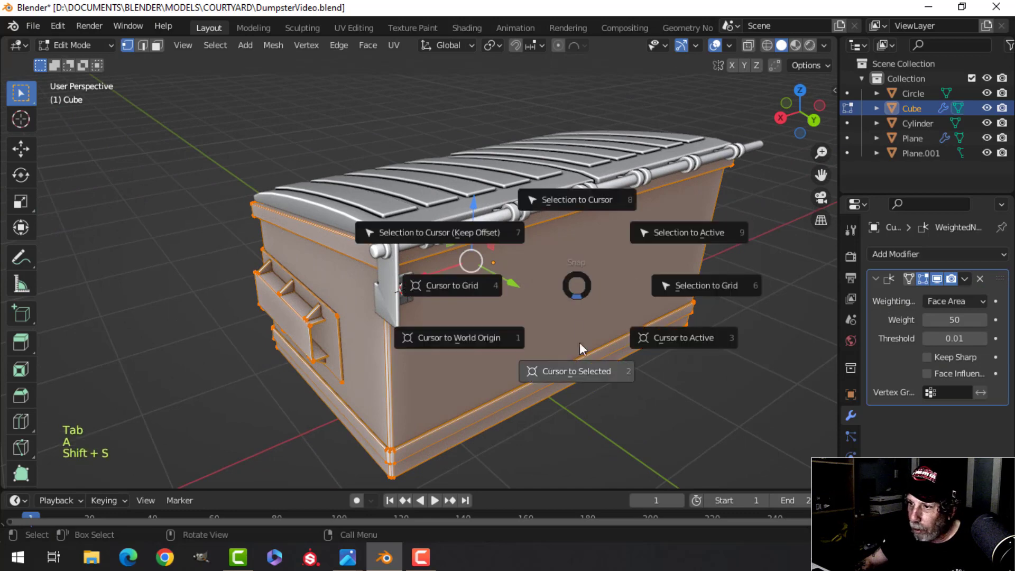
left_click(588, 371)
key("Tab")
Set the hinge bracket's origin to the 3D cursor and add a Mirror modifier on the X axis.
left_click(395, 285)
middle_click_drag(416, 306, 360, 317)
left_click(227, 45)
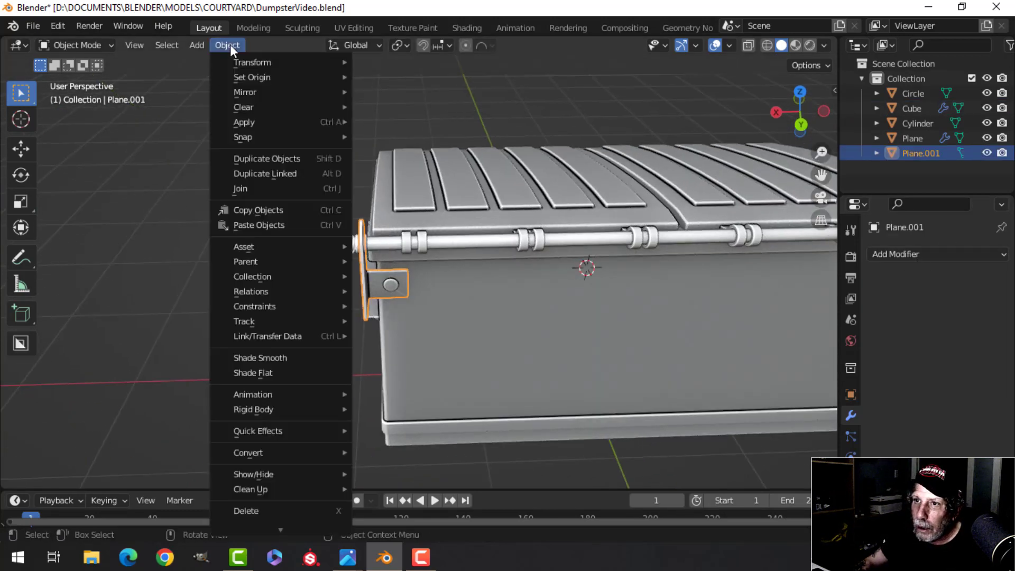
mouse_move(256, 77)
left_click(404, 106)
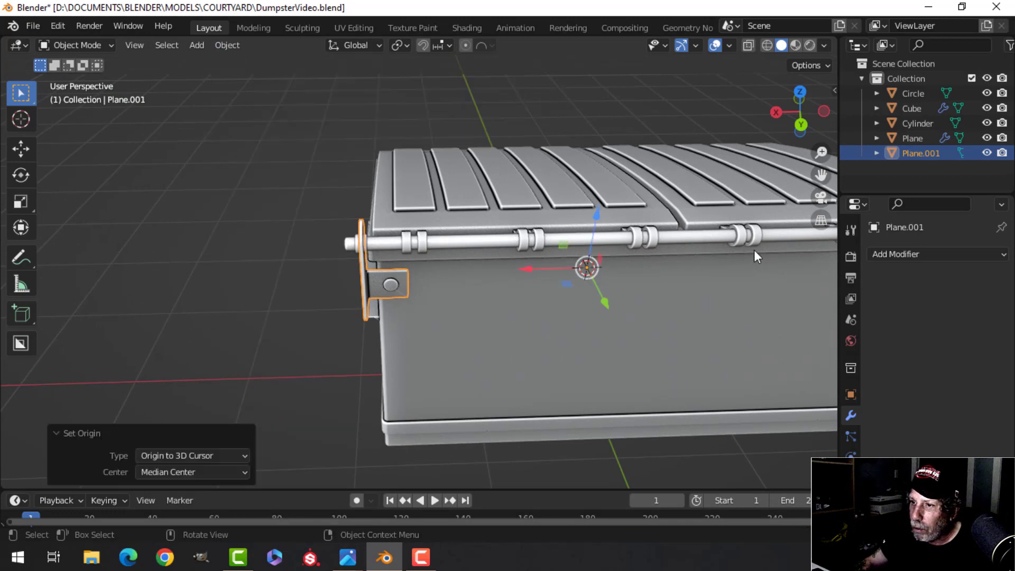
left_click(888, 255)
middle_click_drag(687, 369, 492, 277)
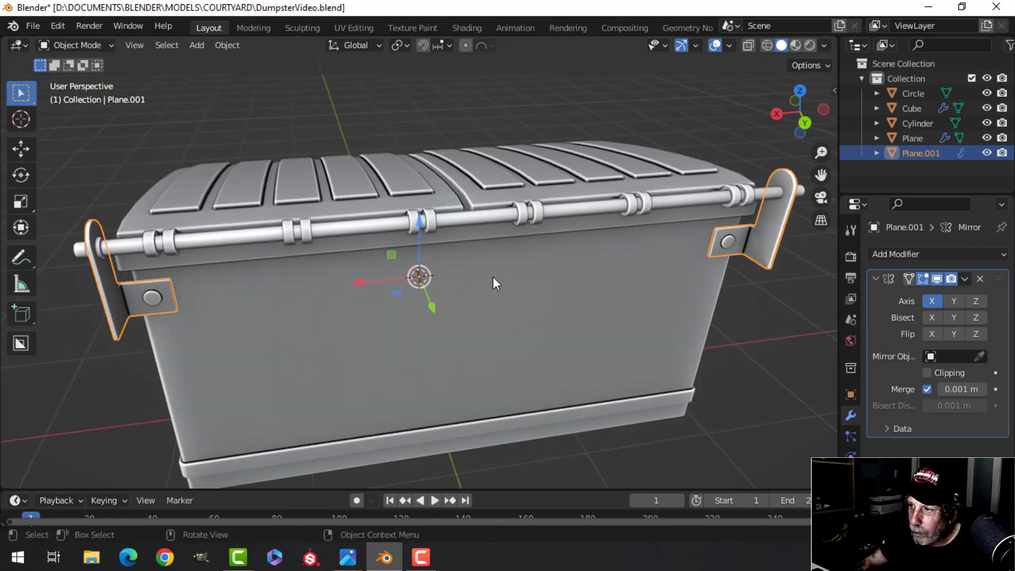
Join the collar ring around the rod end with the mirrored hinge bracket object.
middle_click_drag(244, 305, 303, 295)
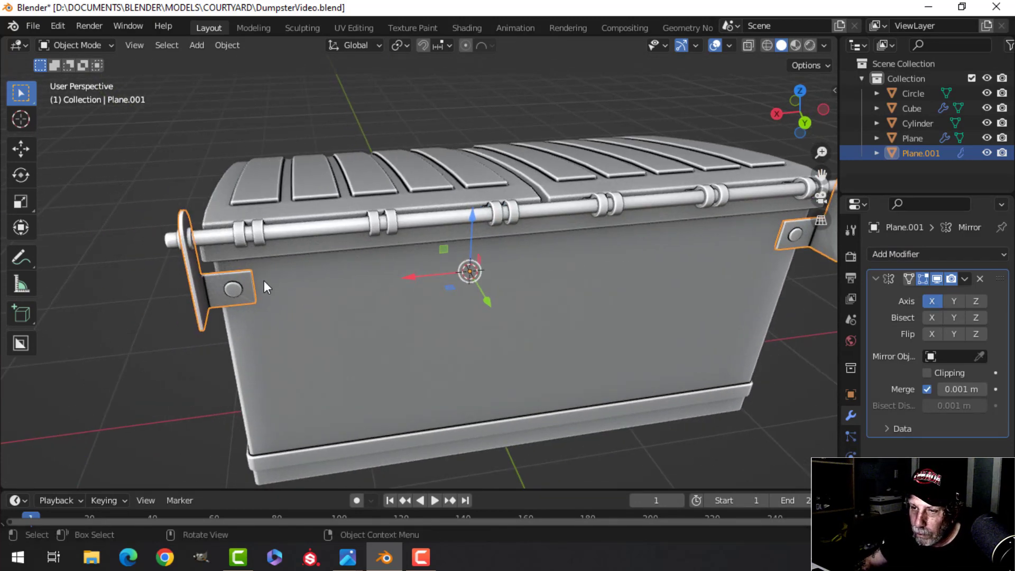
middle_click_drag(193, 246, 237, 282)
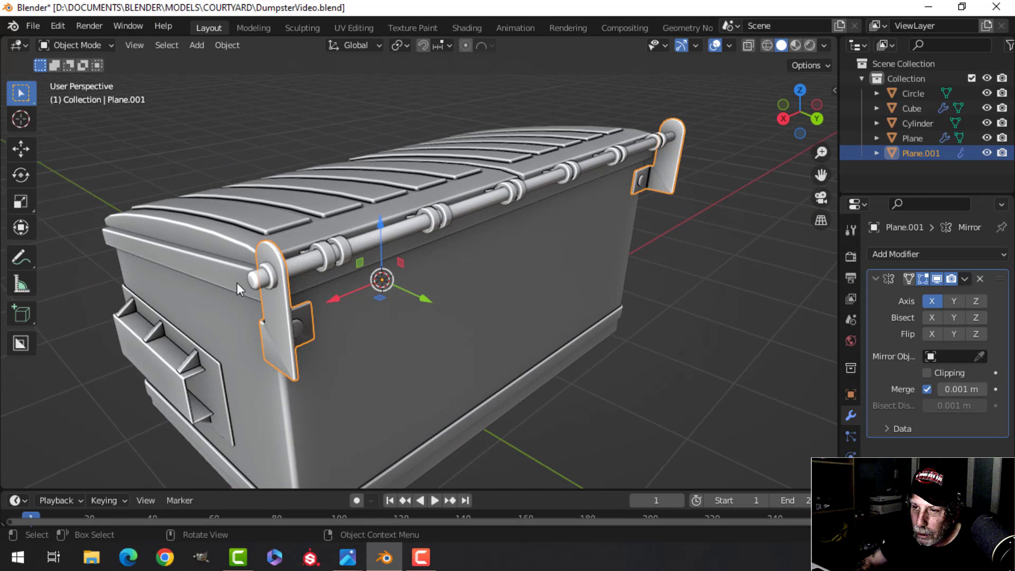
left_click(271, 274)
left_click(283, 316, "shift")
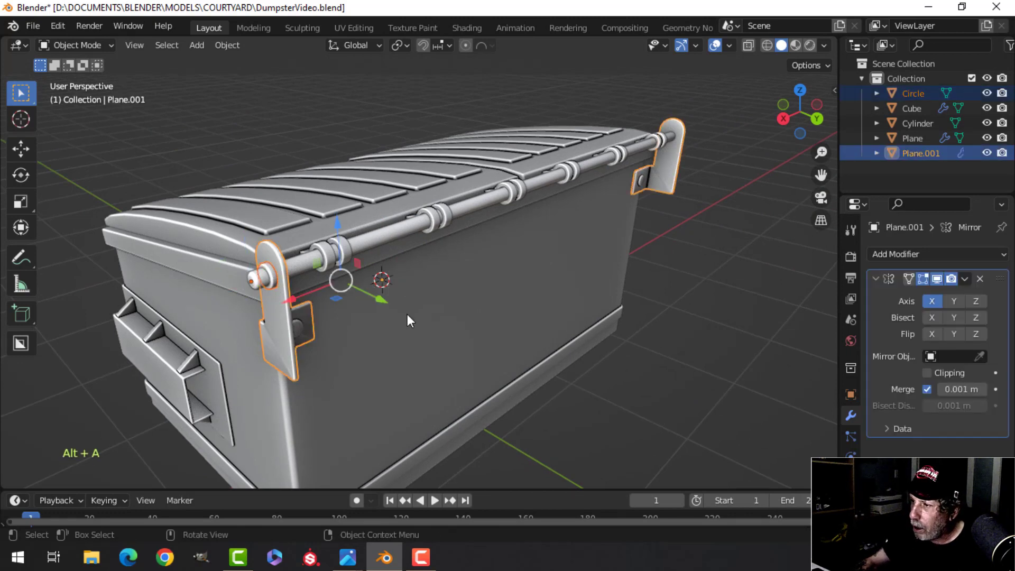
key("ctrl+j")
middle_click_drag(407, 314, 512, 306)
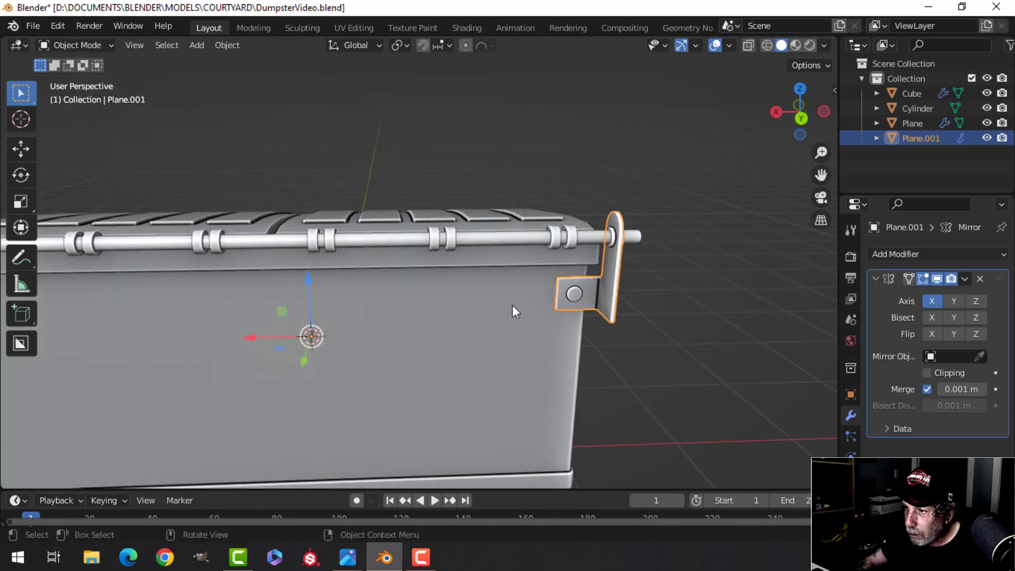
Apply the hinge bracket's Mirror modifier and join the bracket to the dumpster body.
left_click(965, 278)
left_click(937, 295)
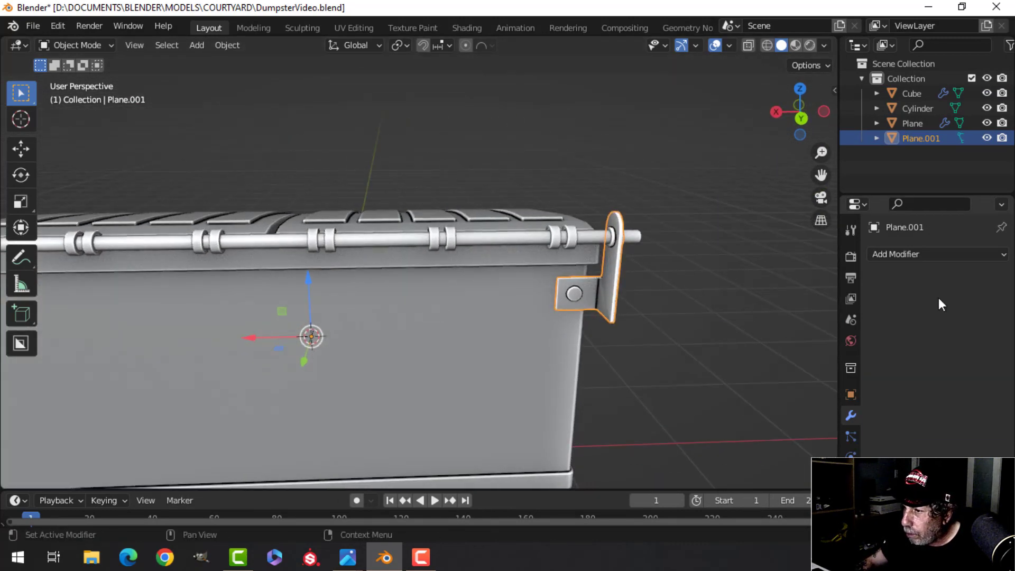
left_click(468, 329, "shift")
key("ctrl+j")
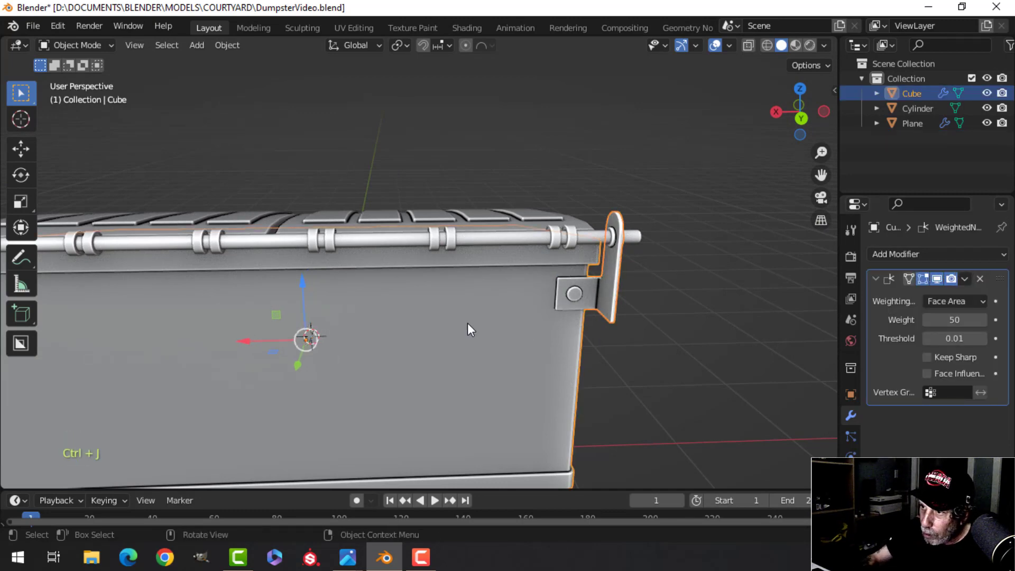
In top wireframe view, box-select the rod's negative-X end vertices, move them about 0.043 m inward along X, and return to Object Mode.
middle_click_drag(817, 299, 458, 362)
key("alt+a")
scroll(385, 381, "up", 2)
scroll(323, 322, "up", 3)
scroll(341, 381, "up", 2)
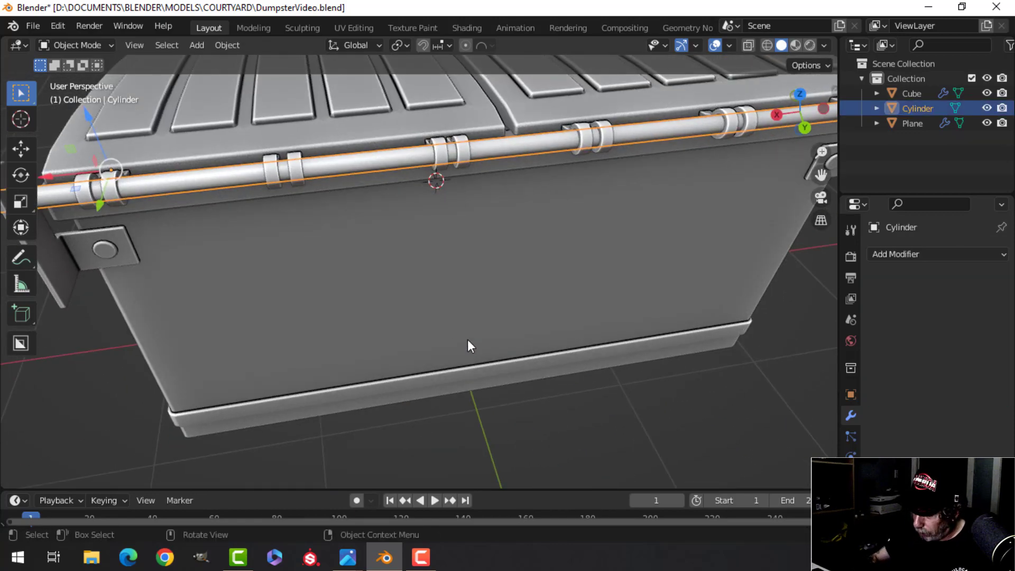
key("KP_7")
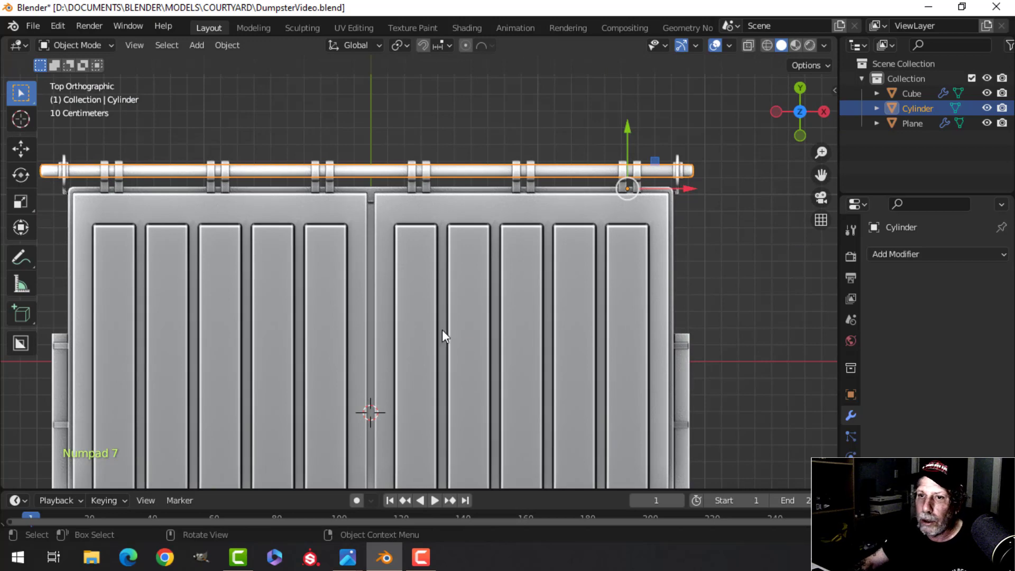
scroll(382, 231, "down", 1)
middle_click_drag(382, 231, 412, 243, "shift")
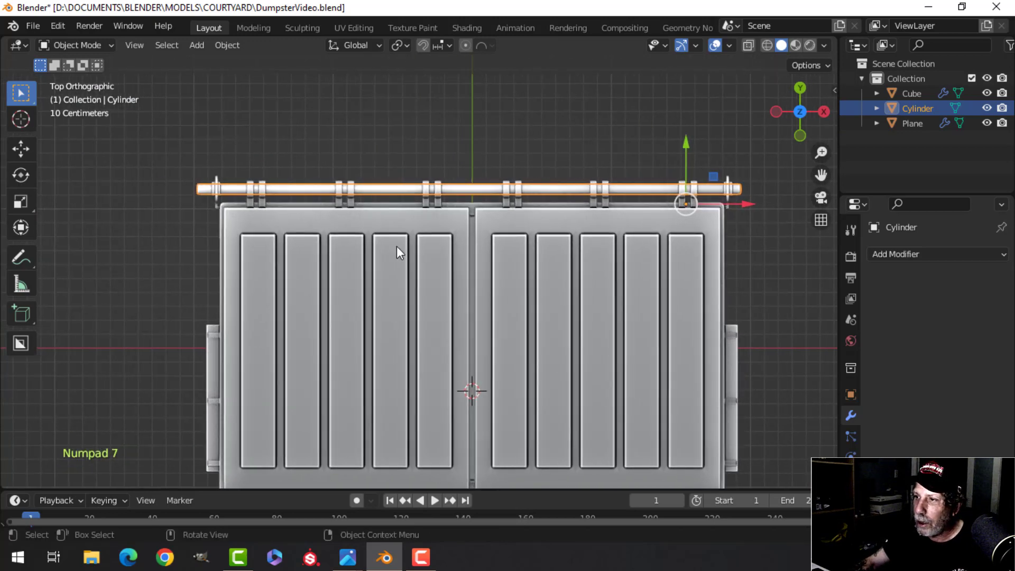
key("Tab")
key("a")
key("alt+a")
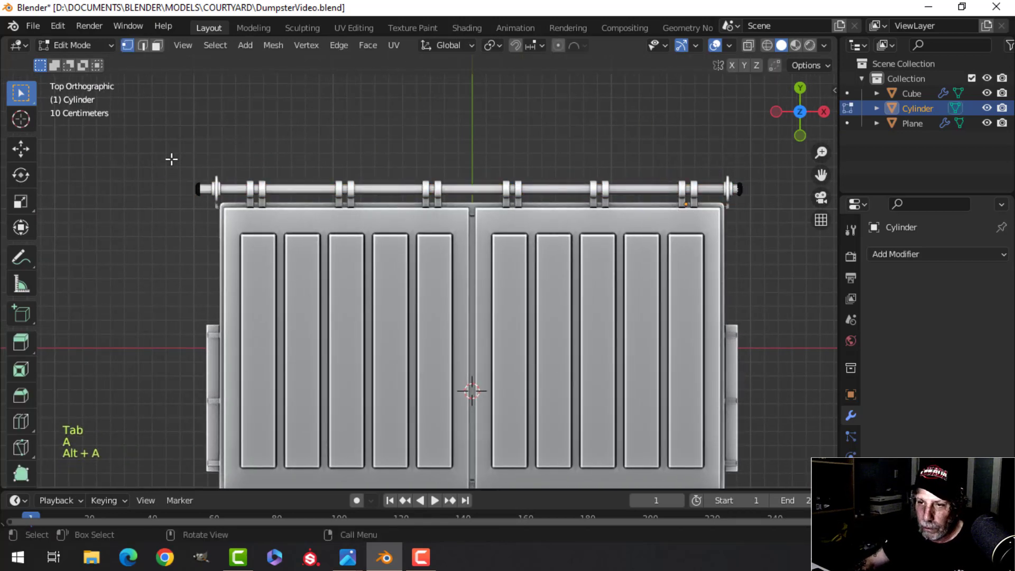
left_click(81, 160)
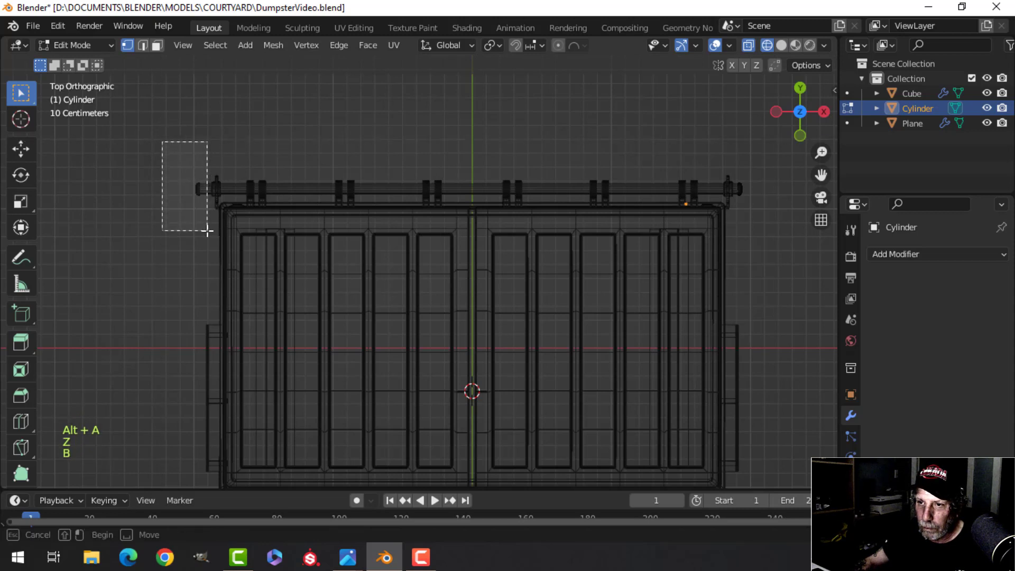
left_click_drag(240, 190, 255, 185)
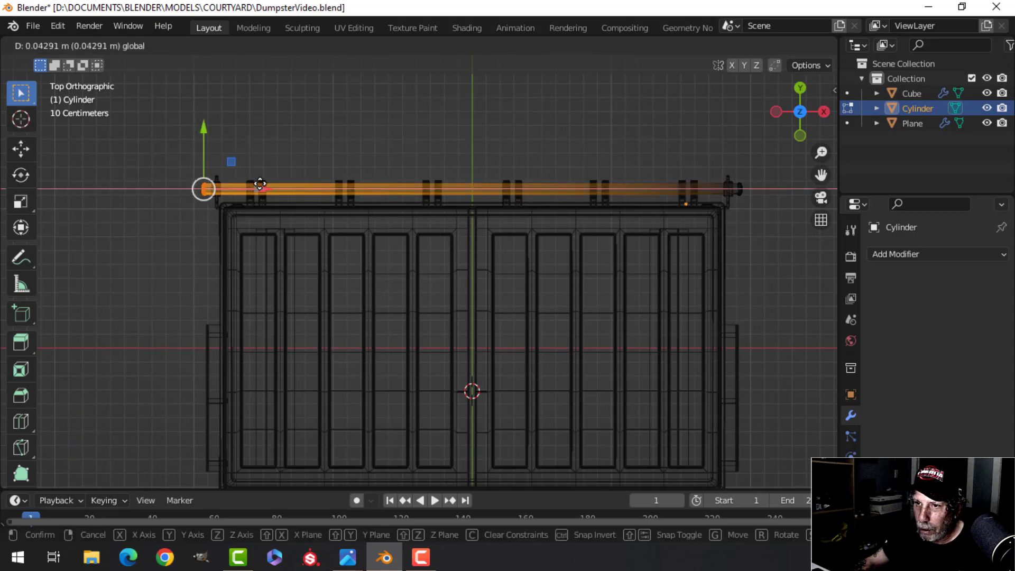
left_click_drag(259, 183, 260, 184)
left_click(432, 213)
key("Tab")
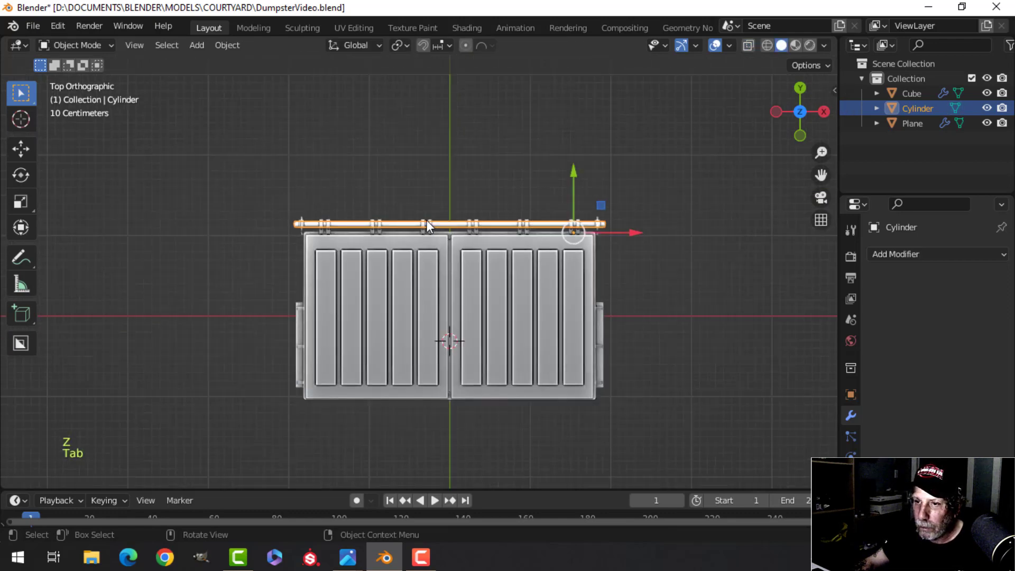
key("alt+a")
Select the hinge rod's entire mesh, snap the 3D cursor to it, and return to Object Mode.
mouse_move(579, 258)
middle_mouse_down()
mouse_move(325, 213)
mouse_move(477, 270)
mouse_move(462, 267)
middle_mouse_up()
middle_click_drag(462, 267, 477, 234)
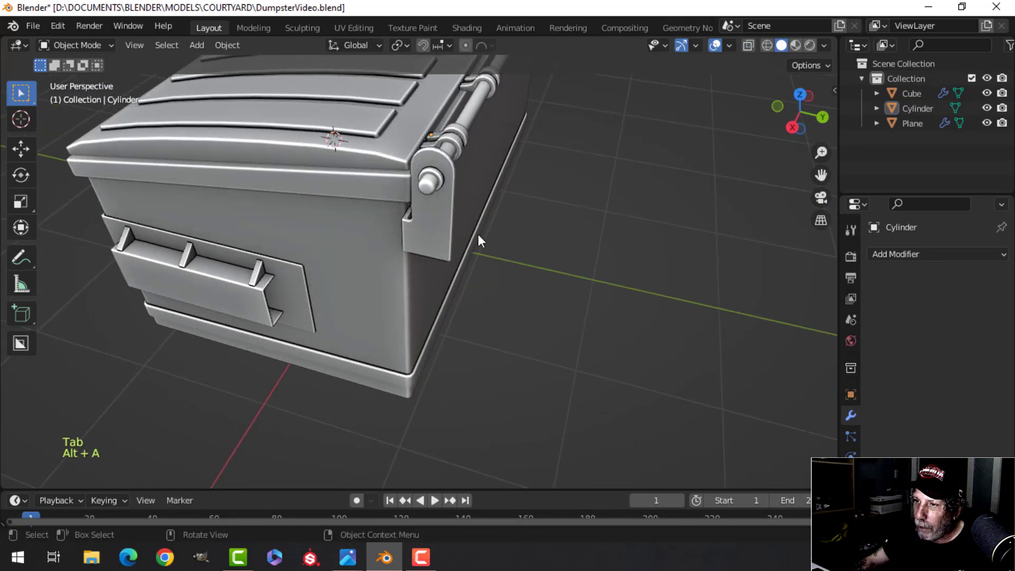
left_click(430, 185)
key("Tab")
key("a")
scroll(476, 233, "up", 5)
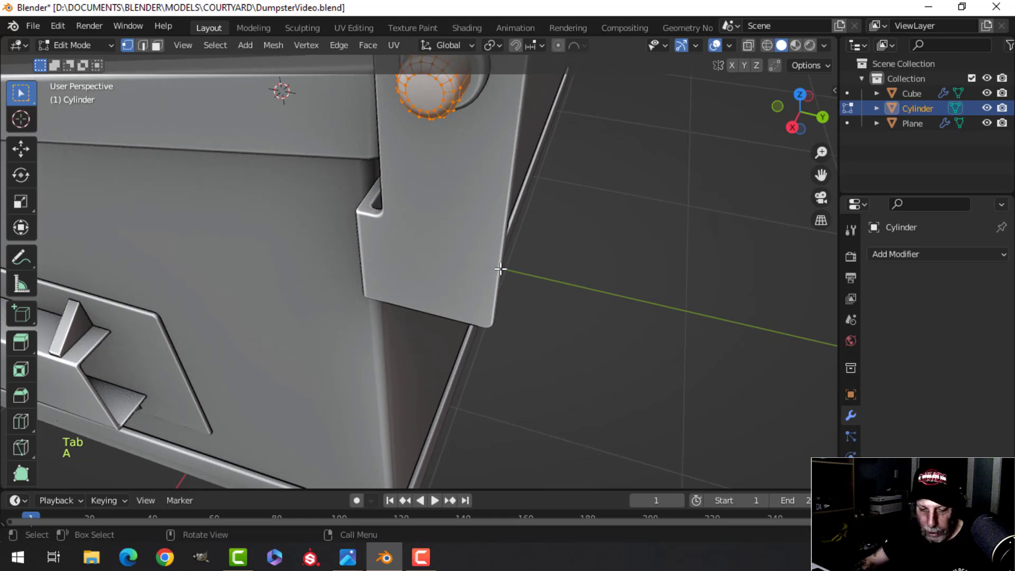
key("shift+s")
left_click(488, 367)
key("Tab")
scroll(464, 285, "down", 5)
key("alt+a")
Set the transform pivot point to 3D Cursor.
middle_click_drag(464, 285, 457, 119)
left_click(398, 46)
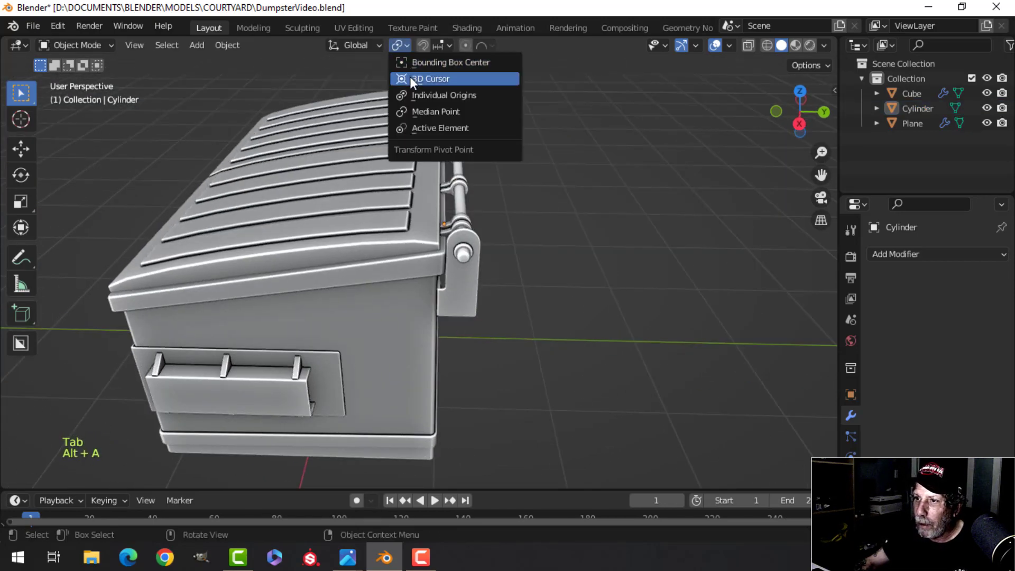
left_click(410, 77)
Select the lid and apply its Mirror modifier.
left_click(406, 214)
middle_click_drag(489, 202, 447, 273)
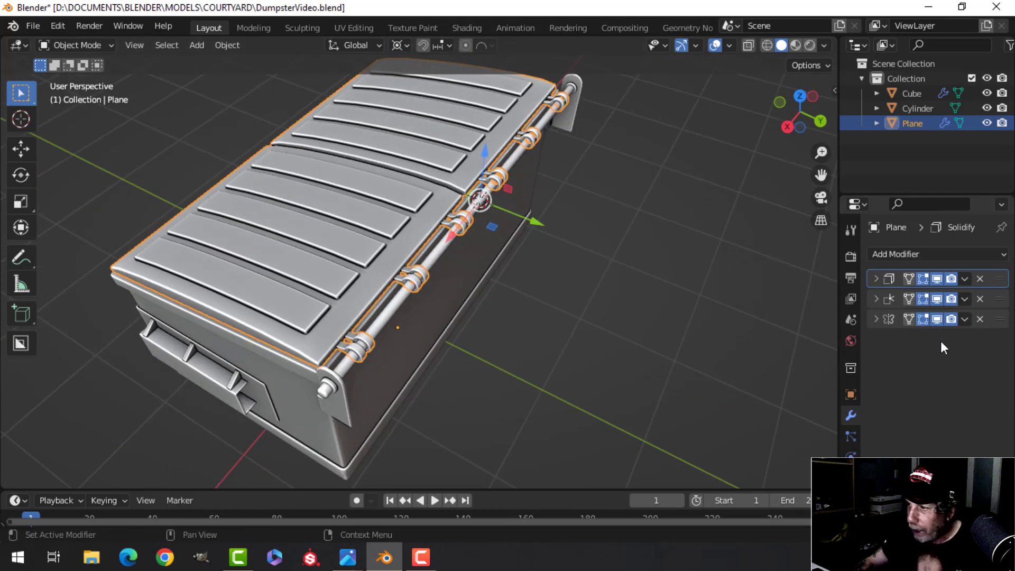
left_click(965, 319)
left_click(949, 334)
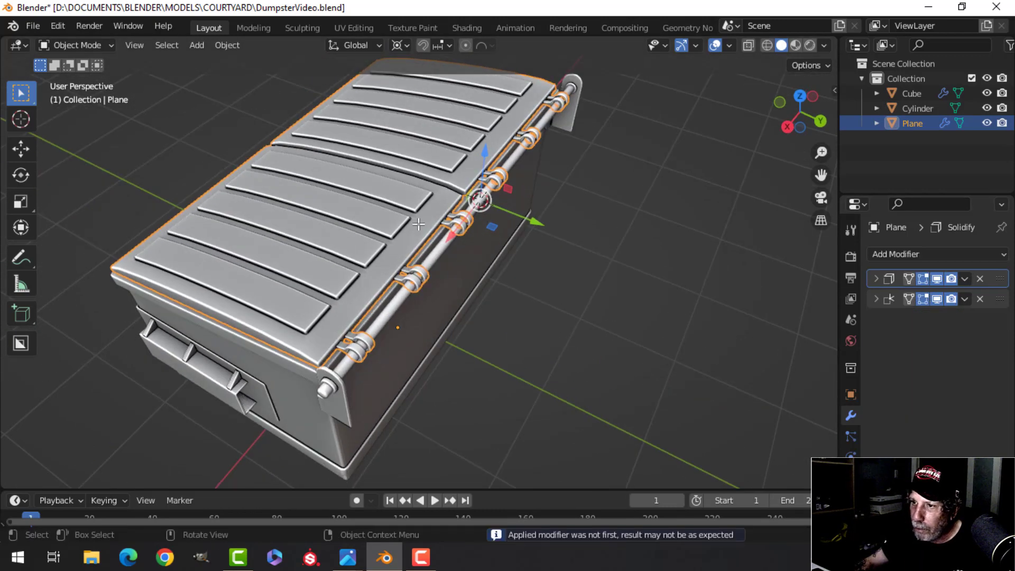
In top wireframe view, box-select the negative-X lid half with its hinge loops and extend the selection to all linked geometry.
key("Tab")
middle_click_drag(418, 226, 418, 231)
scroll(418, 231, "up", 5)
key("alt+a")
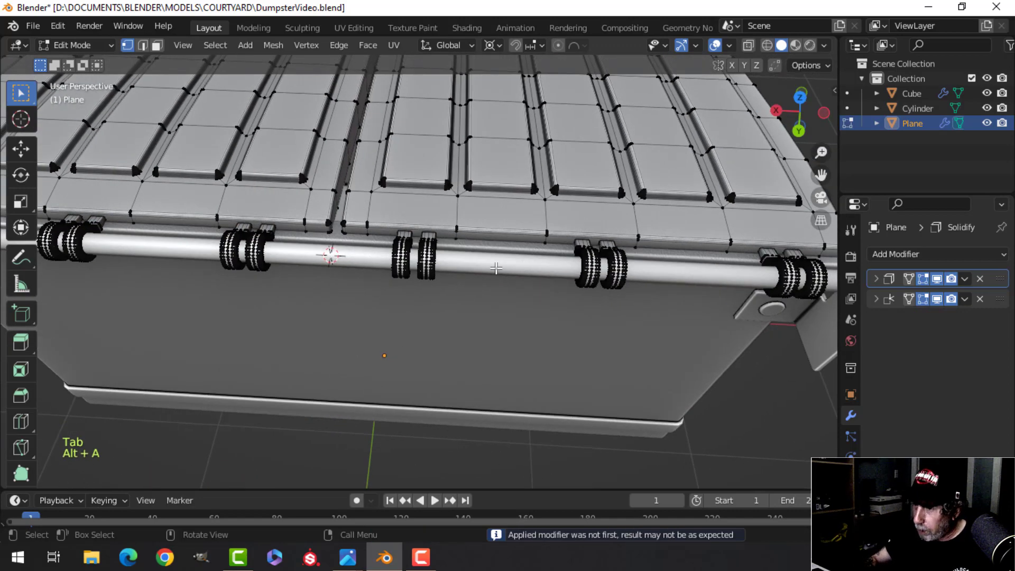
key("KP_7")
scroll(494, 270, "down", 4)
key("z")
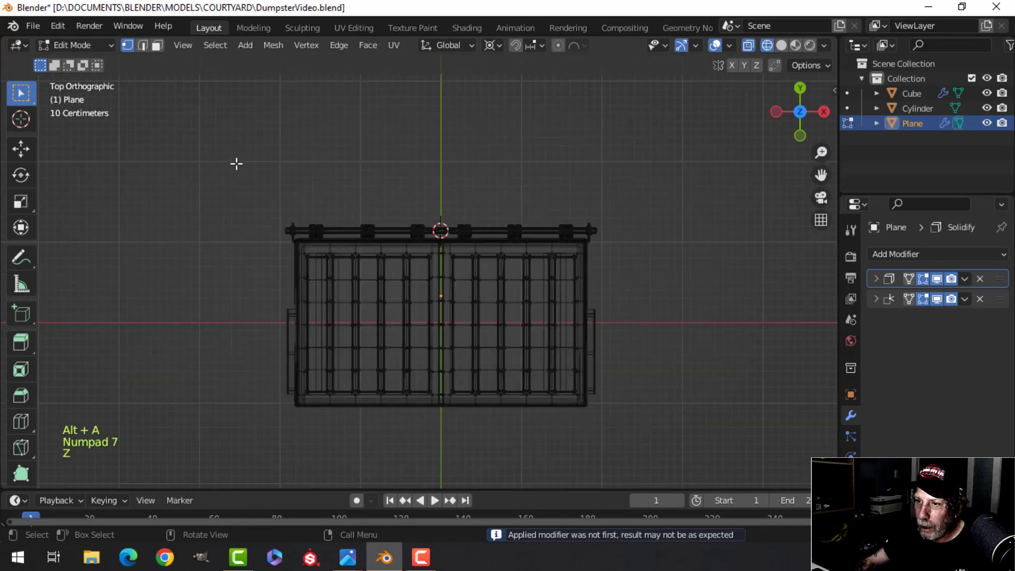
left_click_drag(236, 163, 440, 439)
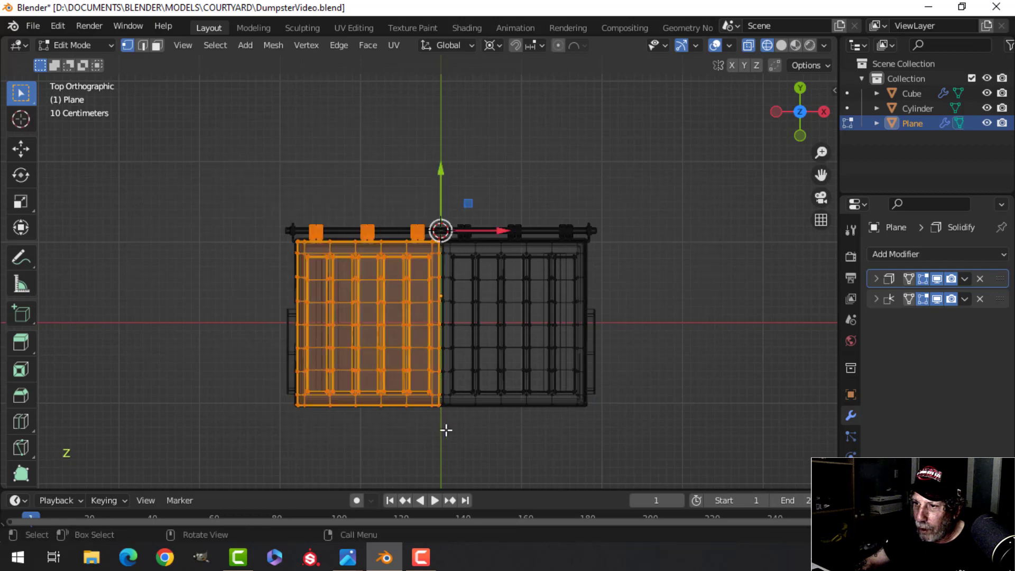
scroll(548, 366, "up", 4)
middle_click_drag(562, 329, 431, 256)
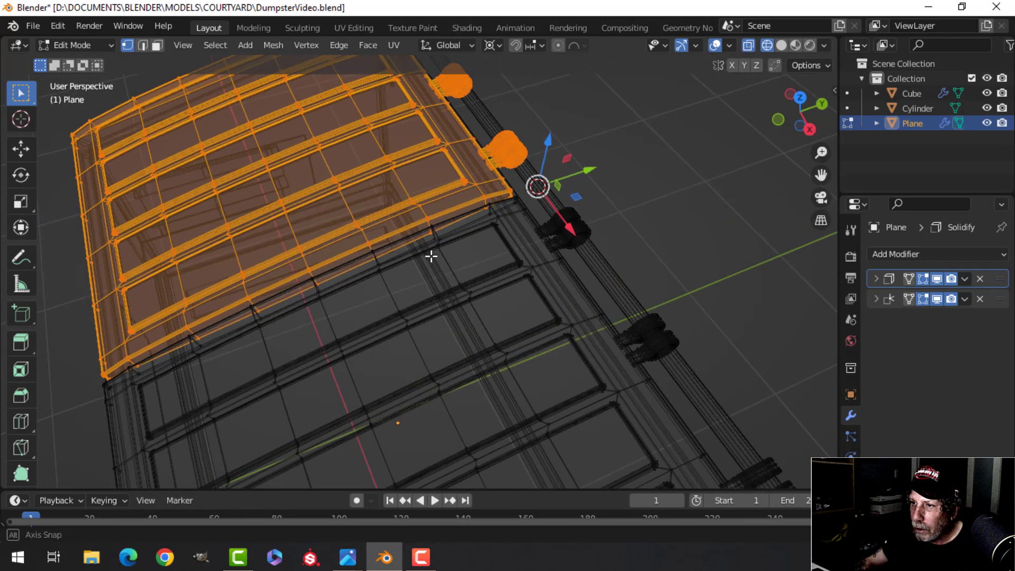
key("ctrl+l")
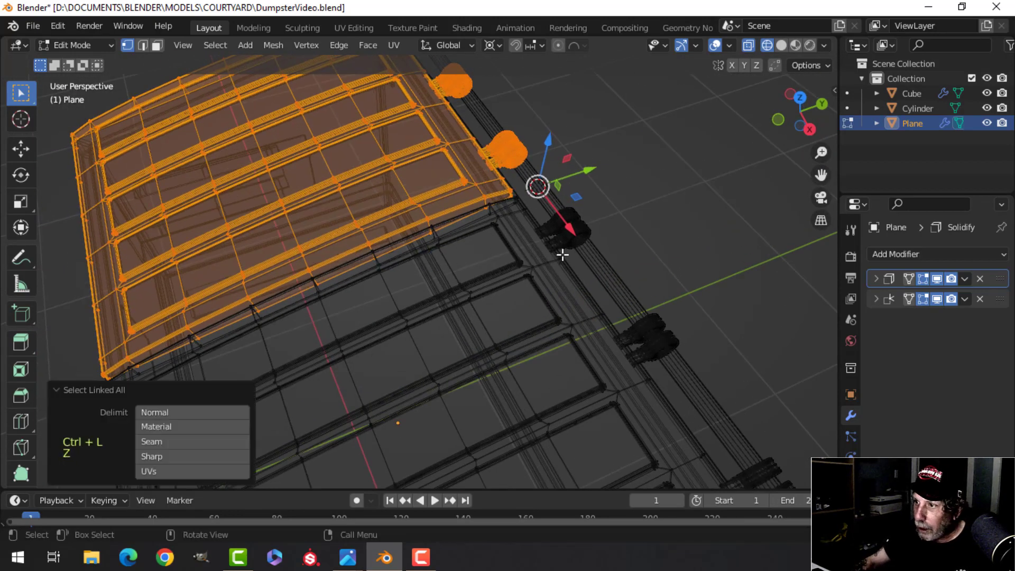
left_click(686, 244)
Separate the selected lid half and its hinge loops into their own object and return to Object Mode.
mouse_move(650, 244)
middle_mouse_down()
mouse_move(469, 222)
mouse_move(417, 182)
mouse_move(458, 233)
middle_mouse_up()
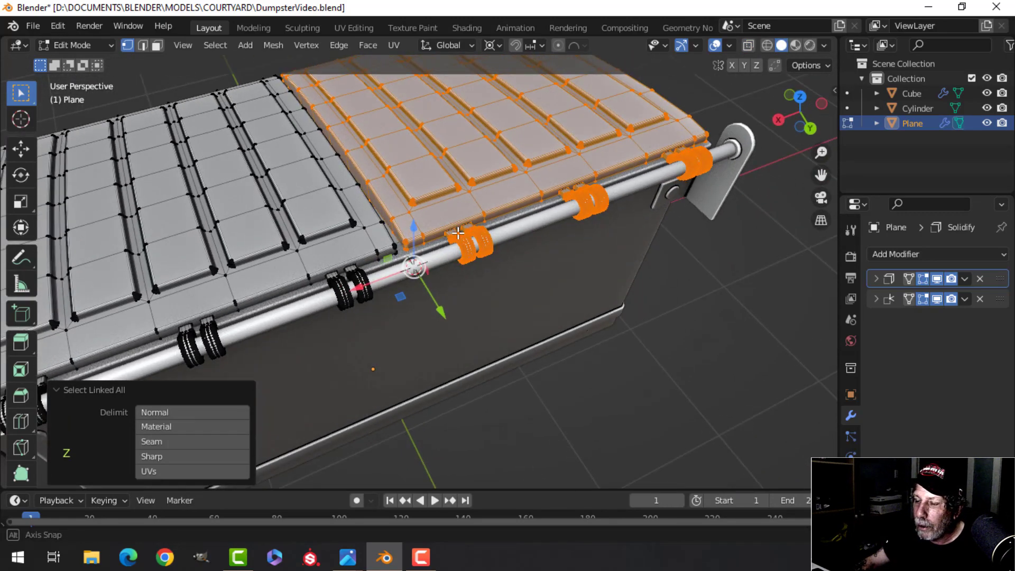
key("p")
left_click(576, 222)
key("Tab")
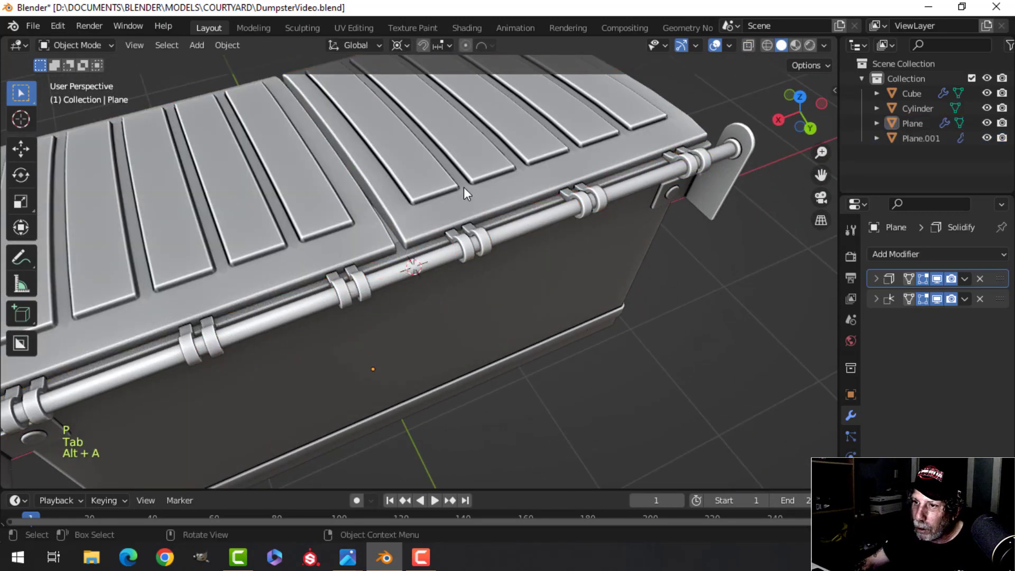
In the right side view, rotate the positive-X lid half about the 3D cursor on the rod to swing it open.
scroll(373, 253, "down", 4)
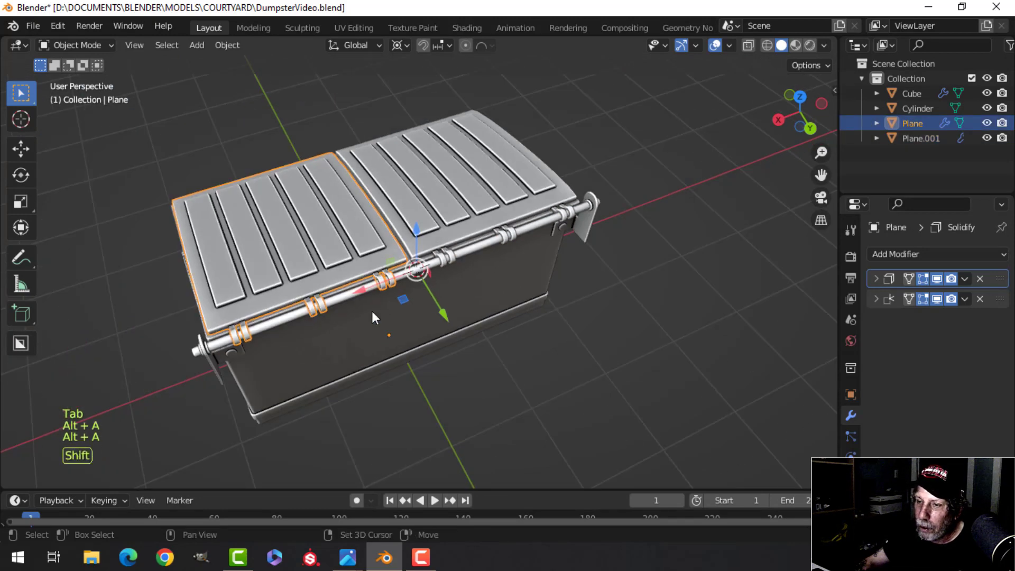
middle_click_drag(372, 311, 459, 273, "shift")
middle_click_drag(459, 272, 472, 238)
middle_click_drag(397, 229, 411, 259, "shift")
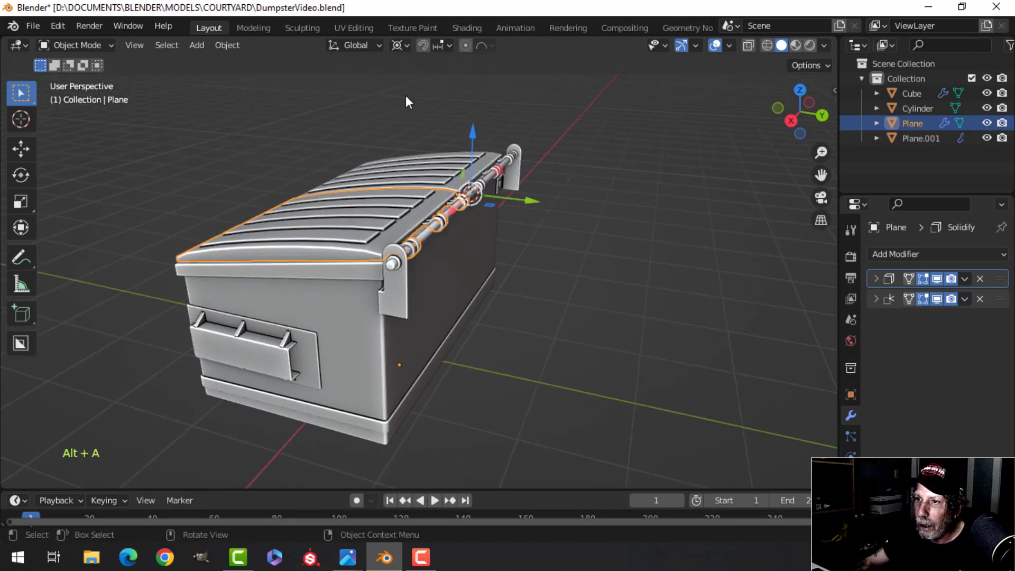
key("KP_3")
scroll(471, 261, "up", 3)
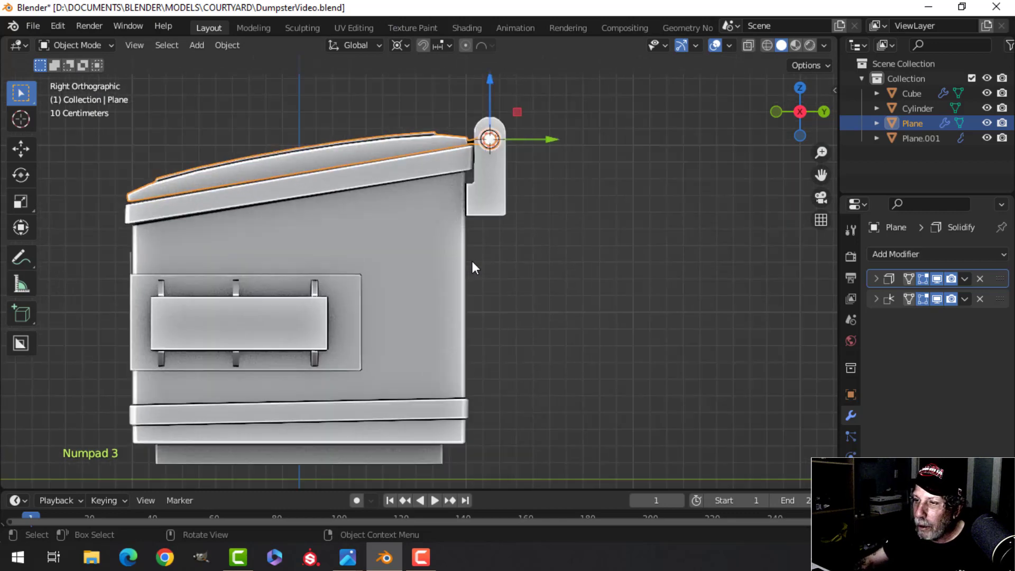
middle_click_drag(471, 261, 440, 408, "shift")
key("r")
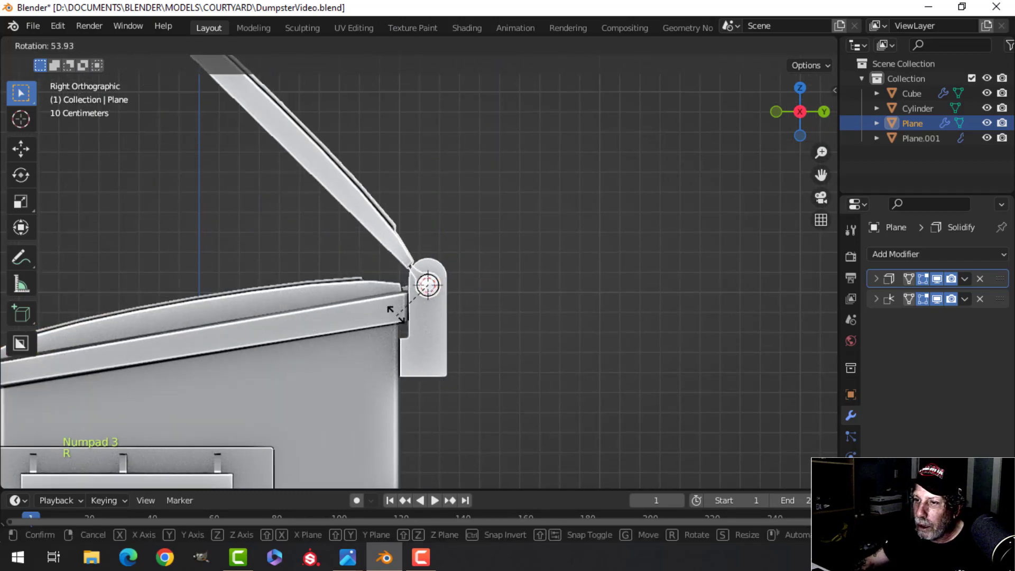
left_click(409, 292)
Examine the opened lid and hinge hardware from the back and front of the dumpster.
scroll(353, 308, "down", 4)
middle_click_drag(353, 307, 501, 294)
key("alt+a")
scroll(482, 357, "up", 4)
scroll(501, 294, "down", 4)
middle_click_drag(433, 322, 616, 237)
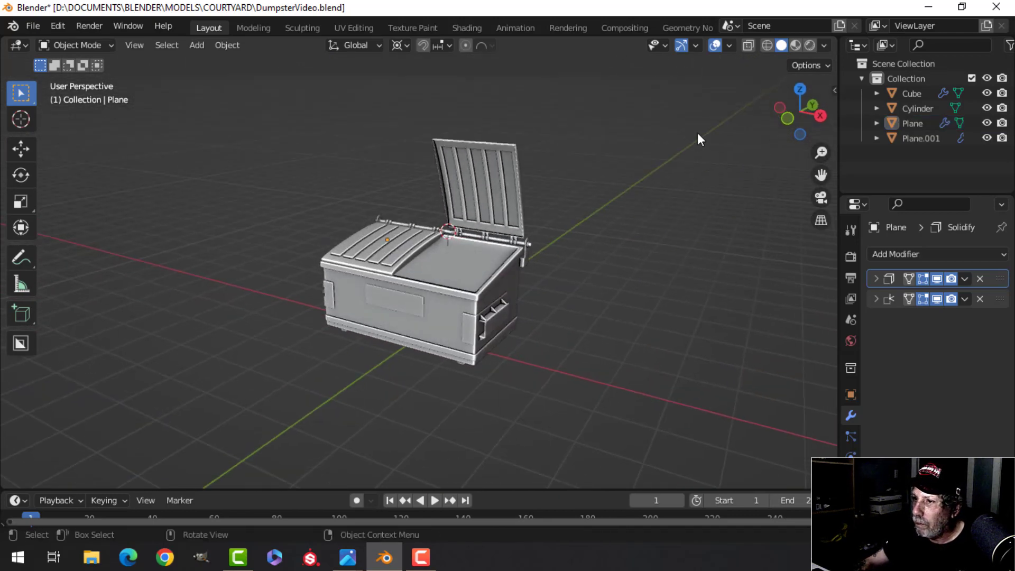
scroll(697, 133, "up", 3)
middle_click_drag(632, 188, 724, 140)
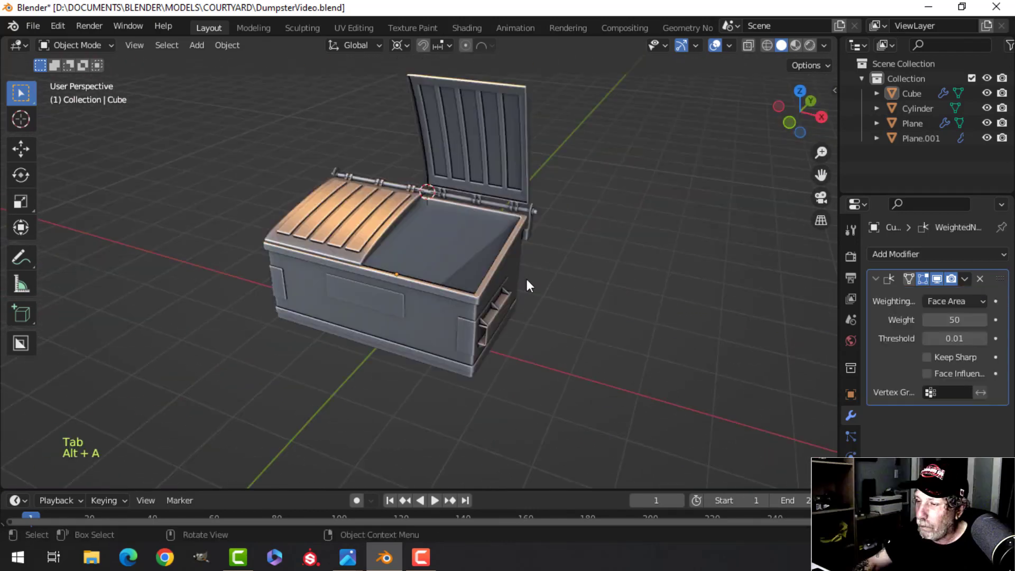
Hide the viewport overlays and gizmos to present the finished dumpster with one lid open.
middle_click_drag(527, 279, 549, 277)
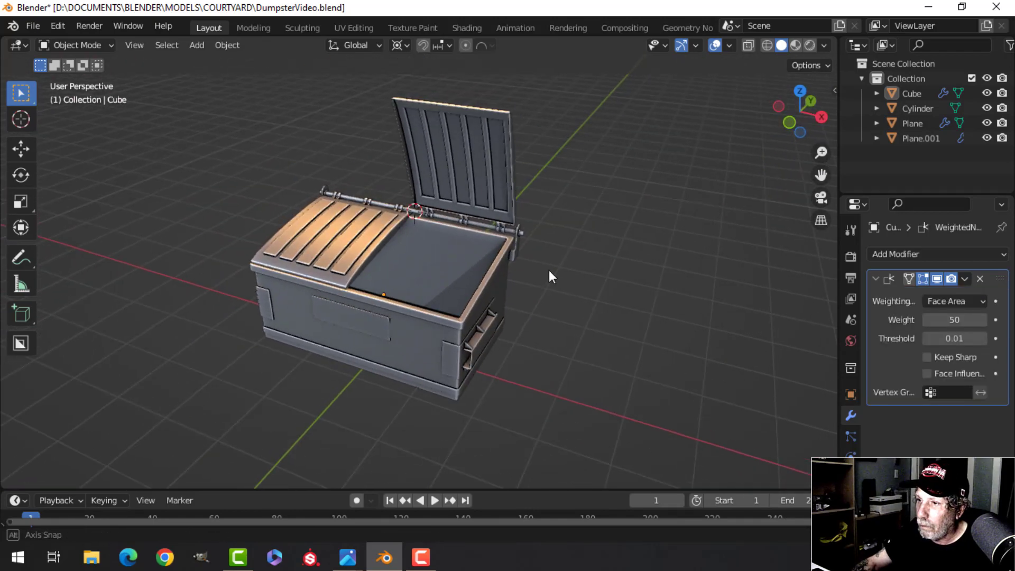
left_click(717, 43)
scroll(600, 198, "up", 2)
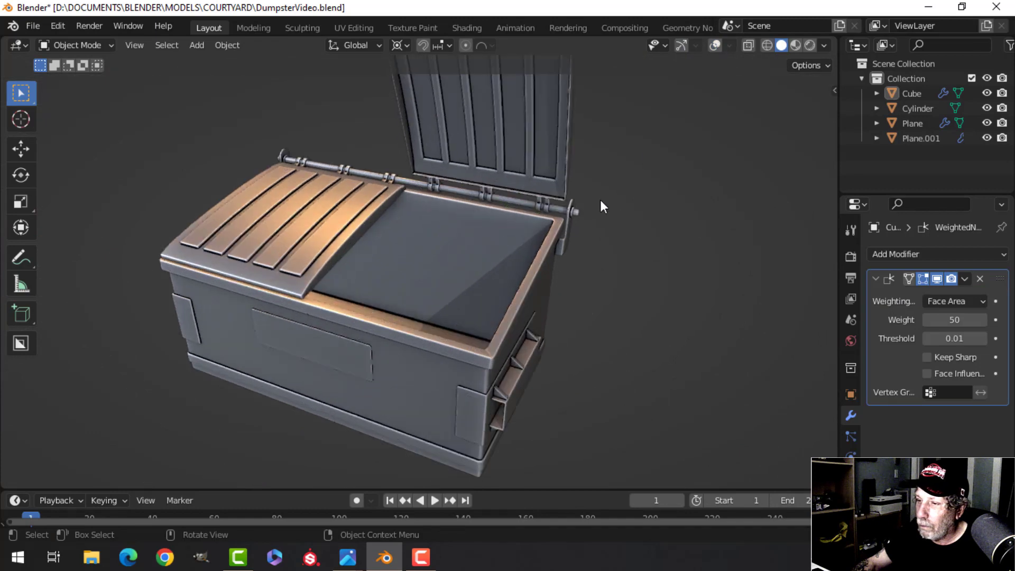
scroll(605, 201, "down", 2)
middle_click_drag(604, 230, 493, 306)
scroll(534, 290, "up", 2)
scroll(538, 284, "down", 1)
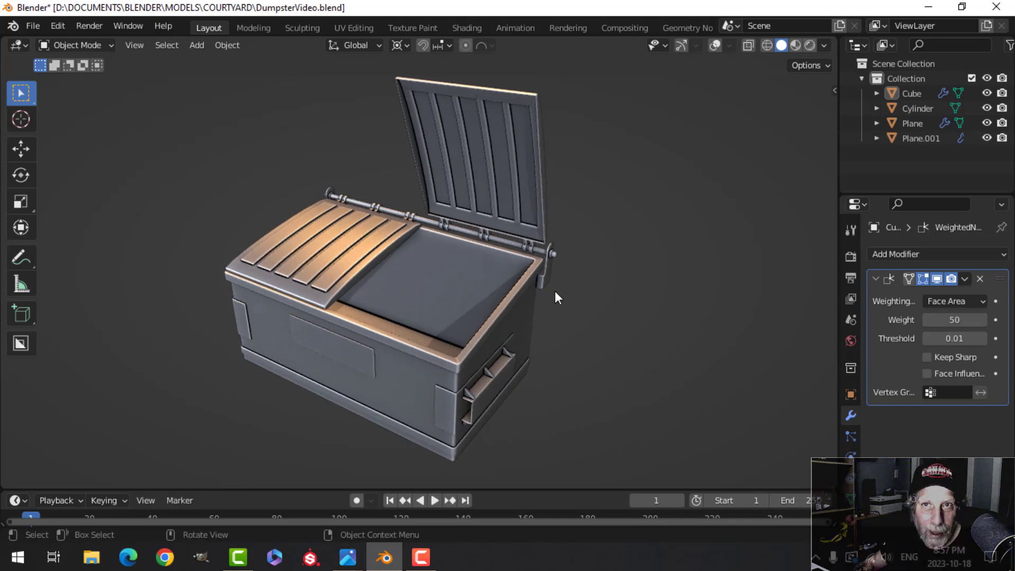